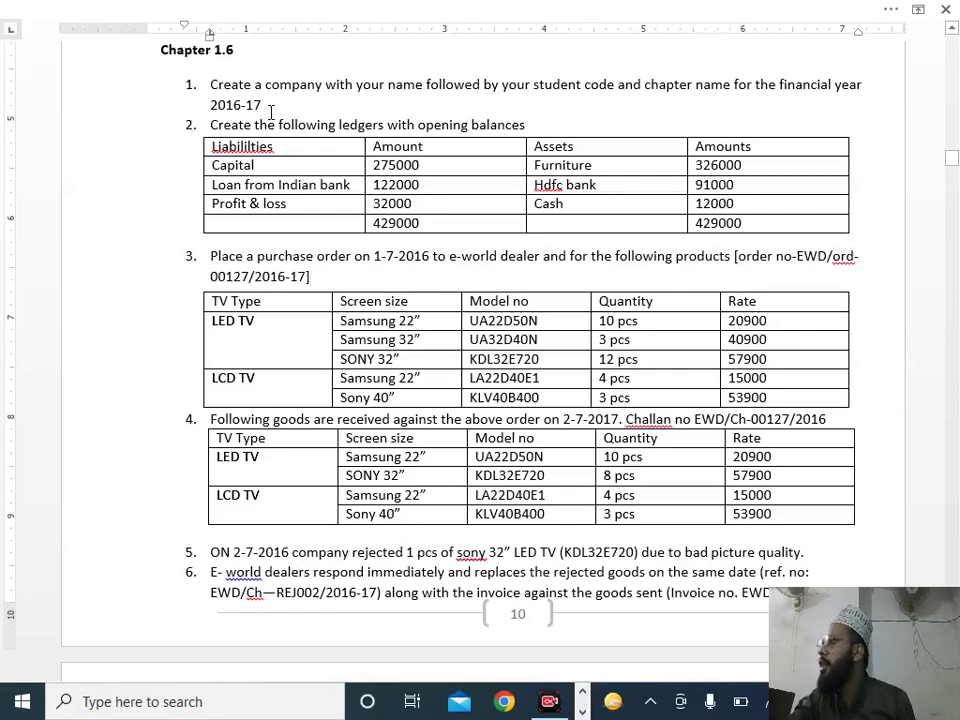
# Step: Switch to TallyPrime and shut the Chapter 1.2 company
pyautogui.hotkey('alt', 'Tab')
pyautogui.hotkey('alt', 'Tab')
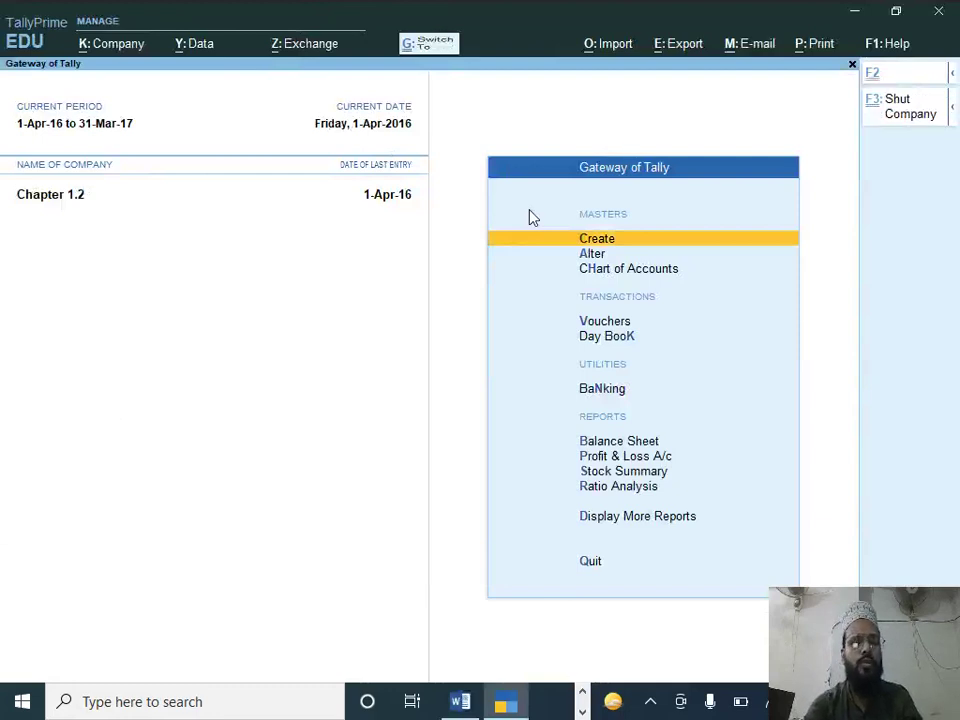
pyautogui.hotkey('ctrl', 'F3')
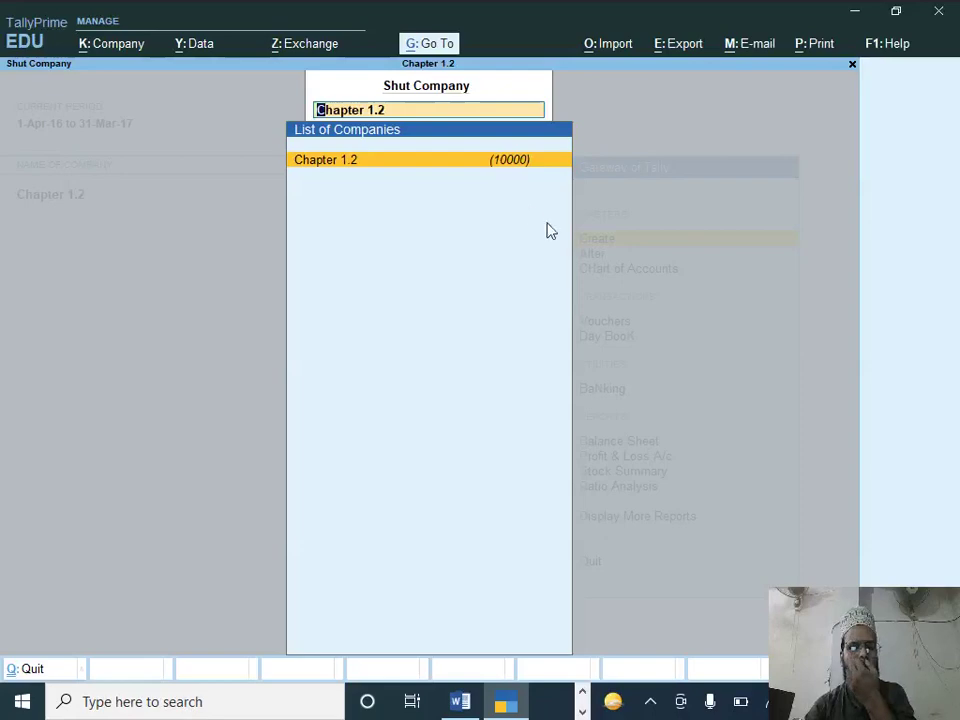
pyautogui.press('Return')
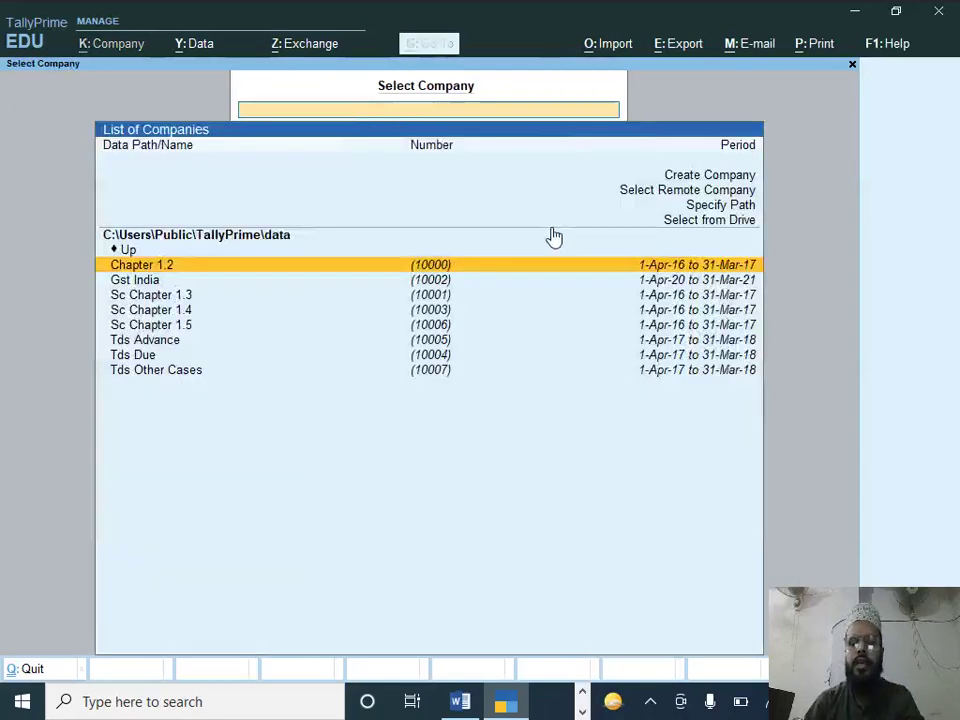
# Step: Start creating a new company named Sc Chaper 1.6, keeping the same mailing name and leaving the address blank
pyautogui.press('Up')
pyautogui.press('Up')
pyautogui.press('Up')
pyautogui.press('Up')
pyautogui.press('Up')
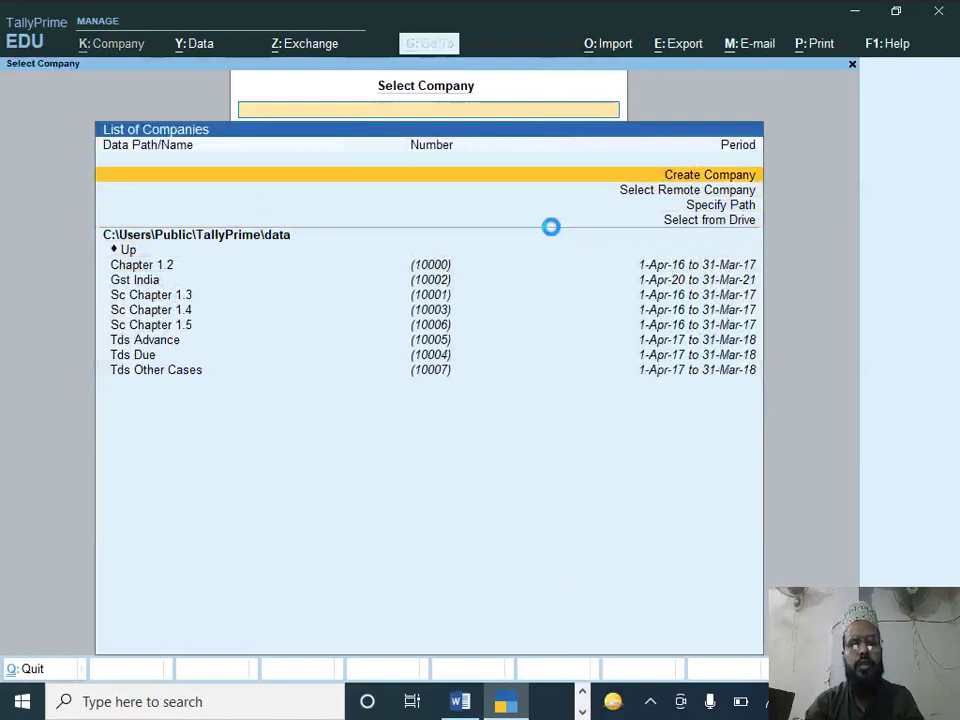
pyautogui.press('Return')
pyautogui.write('Scc')
pyautogui.press('BackSpace')
pyautogui.write('Cha')
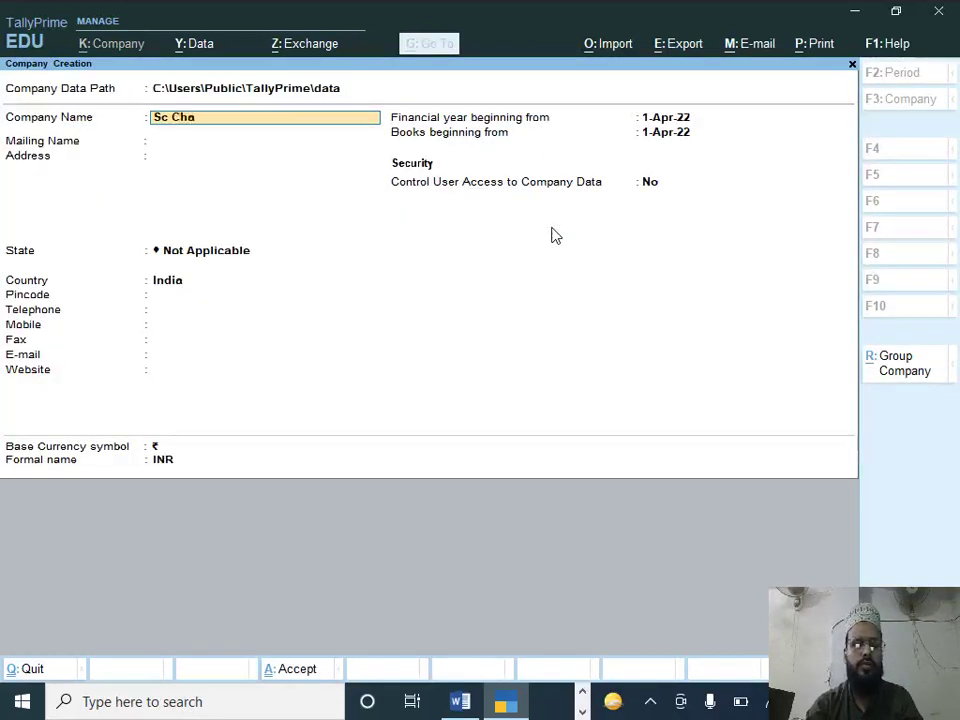
pyautogui.write('per 1.6')
pyautogui.press('Return')
pyautogui.press('Return')
pyautogui.press('Return')
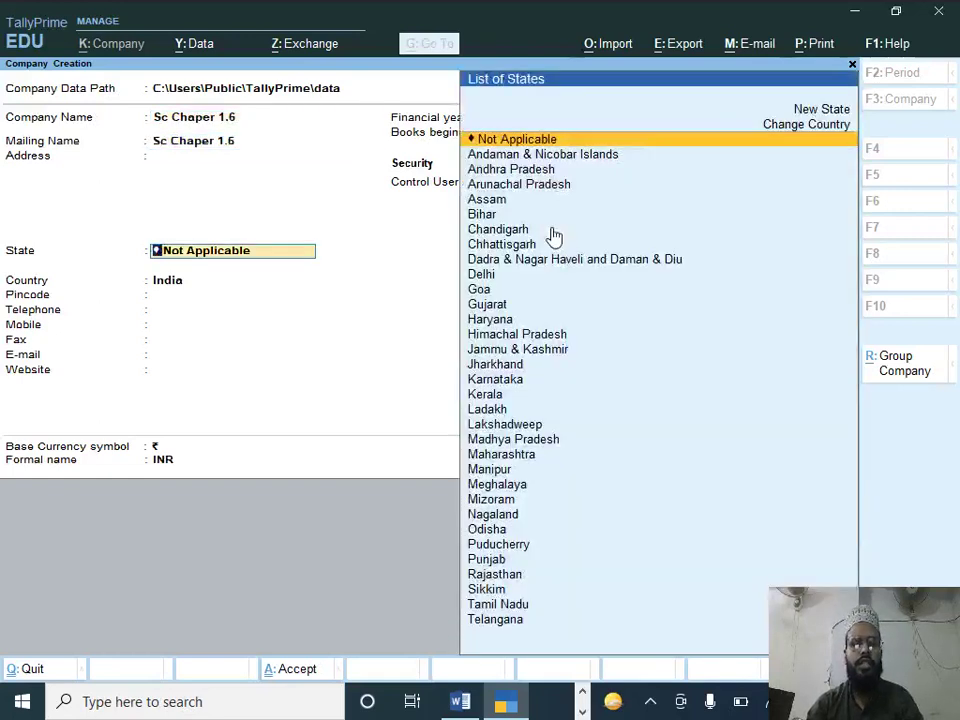
# Step: Set the new company's state to Uttar Pradesh and leave the contact fields blank
pyautogui.write('U')
pyautogui.press('Up')
pyautogui.press('Return')
pyautogui.press('Return')
pyautogui.press('Return')
pyautogui.press('Return')
pyautogui.press('Return')
pyautogui.press('Return')
pyautogui.press('Return')
# Step: Set the company's financial year and books to begin from 1-4-17 and save the new company
pyautogui.write('1-4-17')
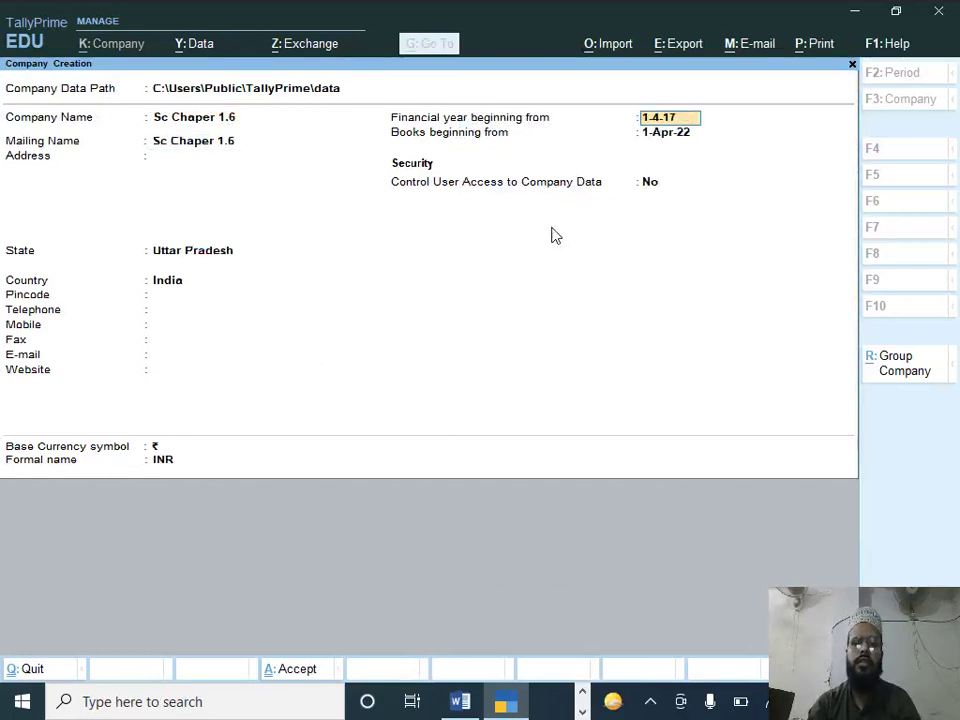
pyautogui.press('Return')
pyautogui.press('Return')
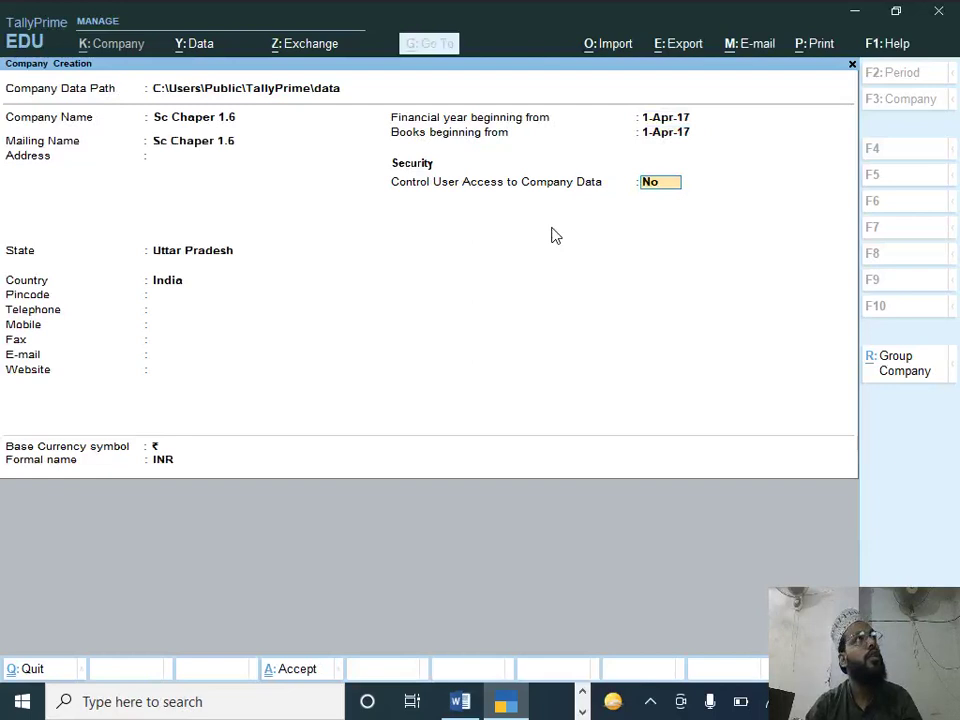
pyautogui.hotkey('ctrl', 'a')
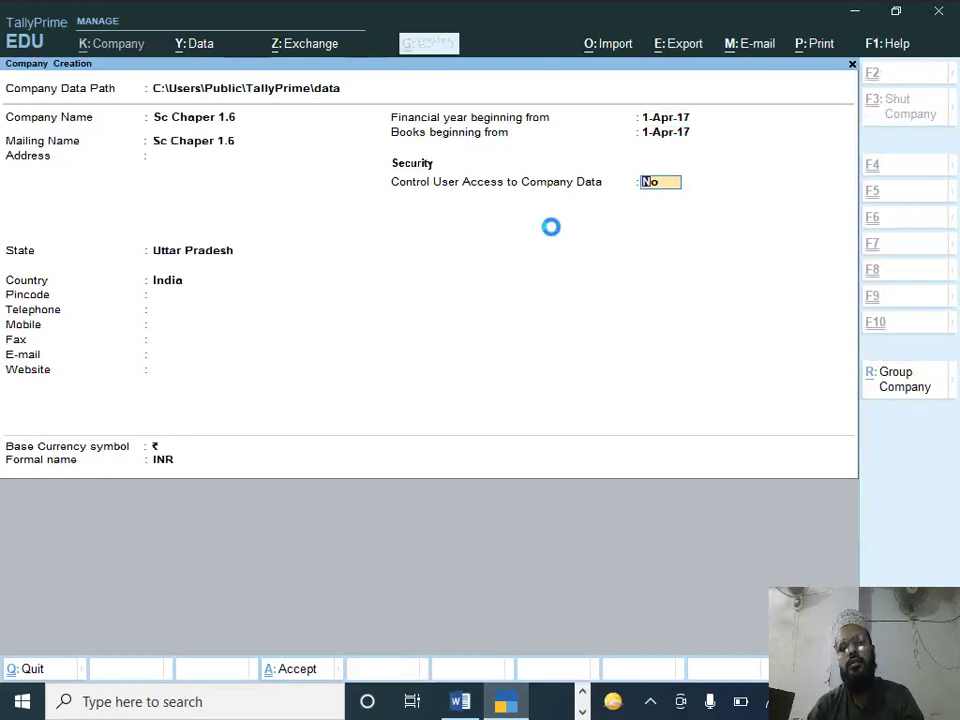
# Step: Disable Goods and Services Tax (GST) in the new company's features and save the feature settings
pyautogui.hotkey('alt', 'Tab')
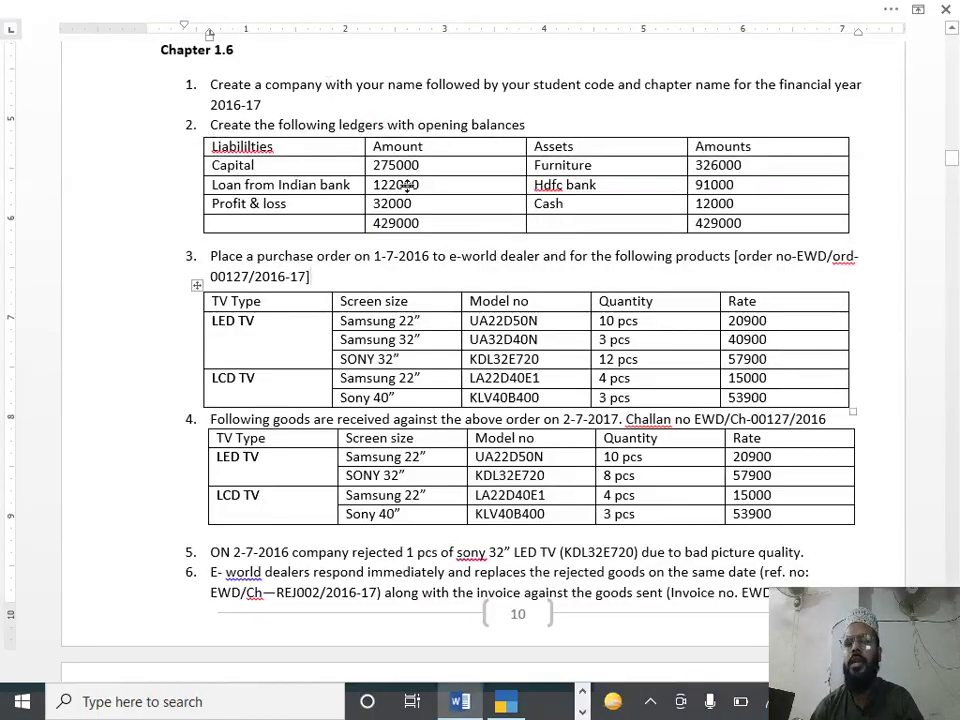
pyautogui.hotkey('alt', 'Tab')
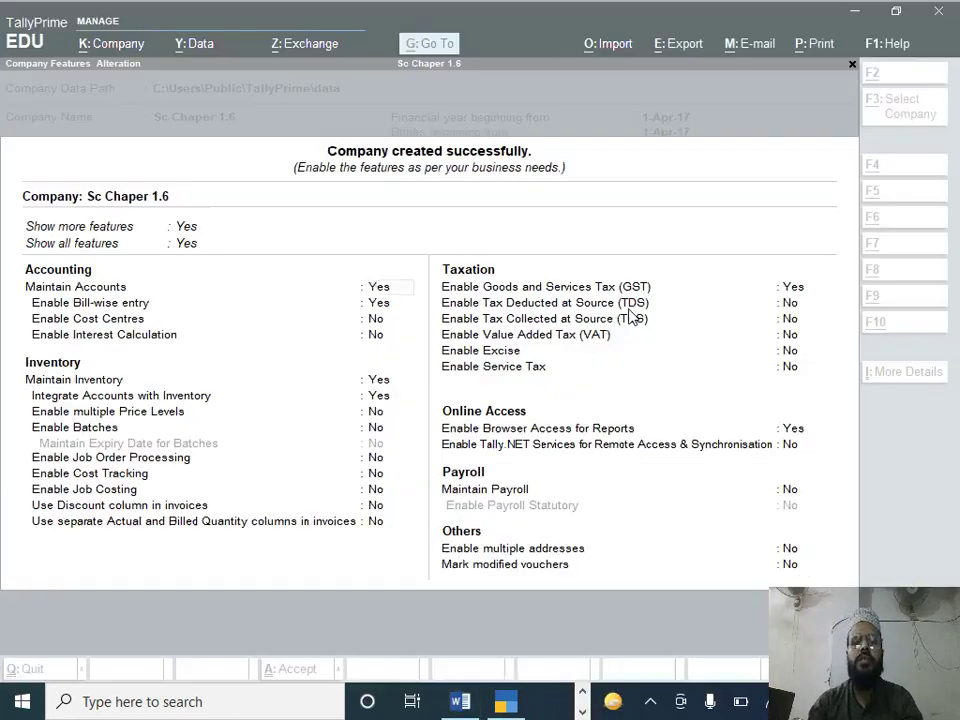
pyautogui.press('Down')
pyautogui.press('Down')
pyautogui.press('Down')
pyautogui.press('Down')
pyautogui.press('Down')
pyautogui.press('Down')
pyautogui.press('Down')
pyautogui.press('Down')
pyautogui.press('Down')
pyautogui.press('Down')
pyautogui.press('Down')
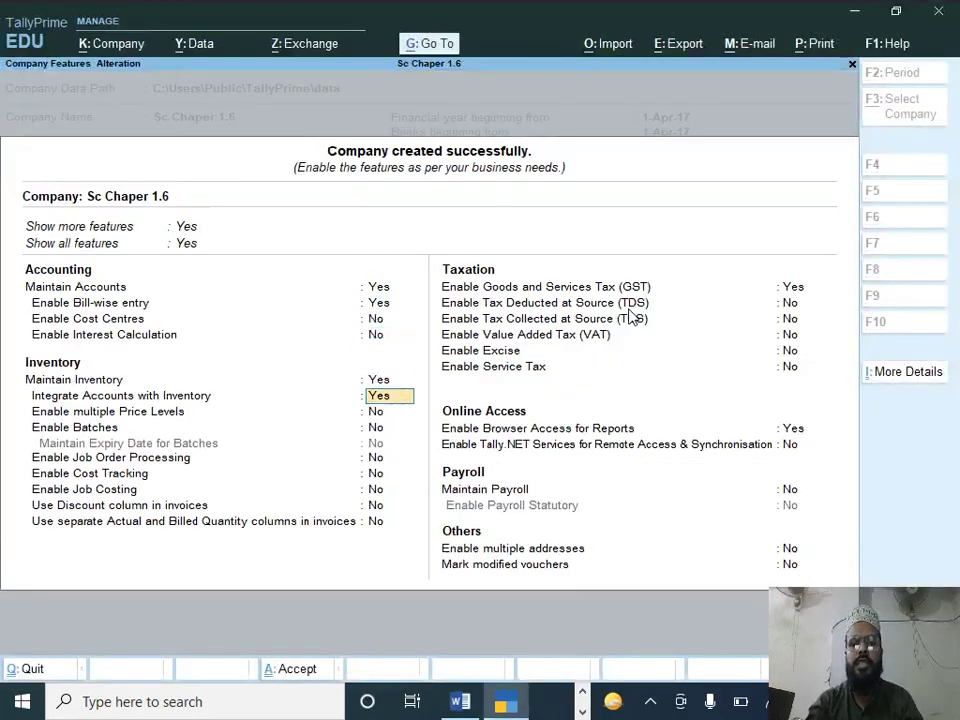
pyautogui.press('Down')
pyautogui.press('Down')
pyautogui.write('n')
pyautogui.press('Return')
pyautogui.hotkey('ctrl', 'a')
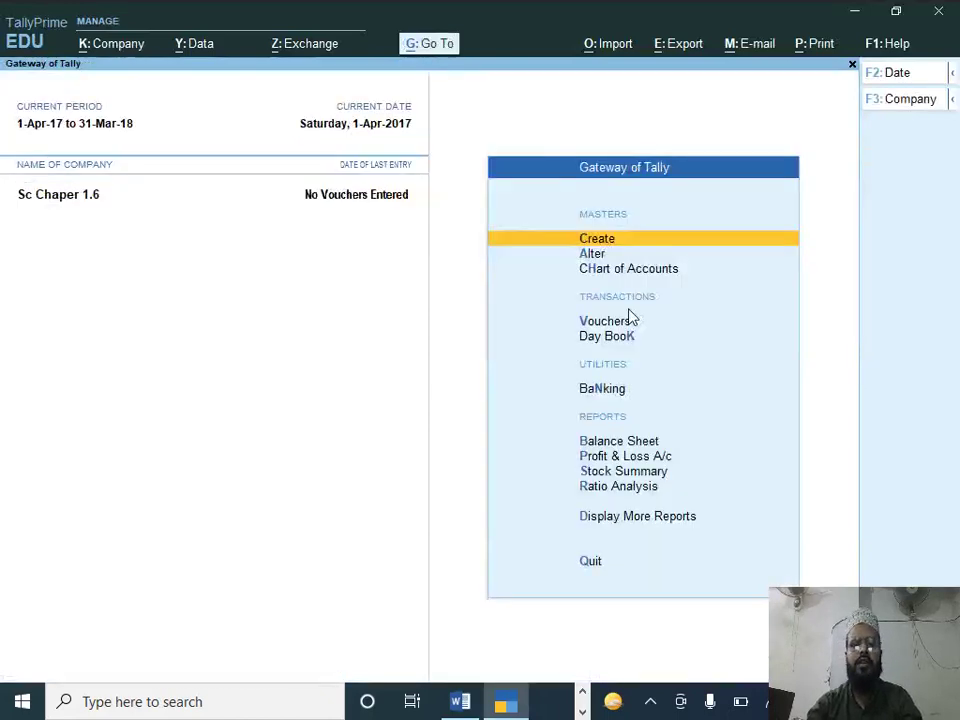
# Step: Open the multi-ledger alteration for All Items from the chart of accounts' ledger list
pyautogui.press('Down')
pyautogui.press('Down')
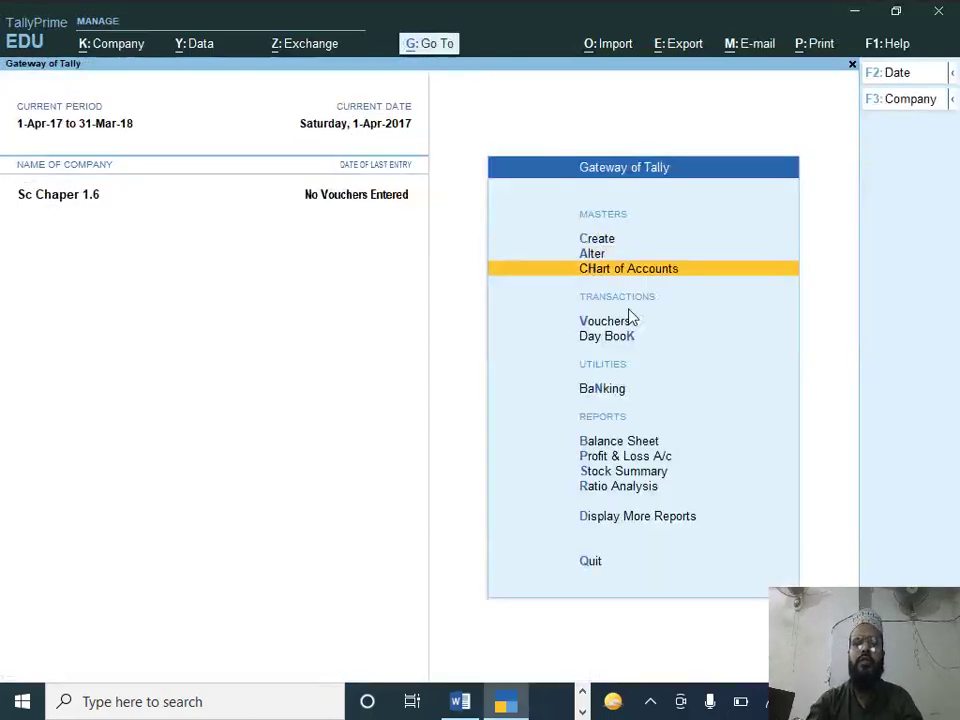
pyautogui.press('Return')
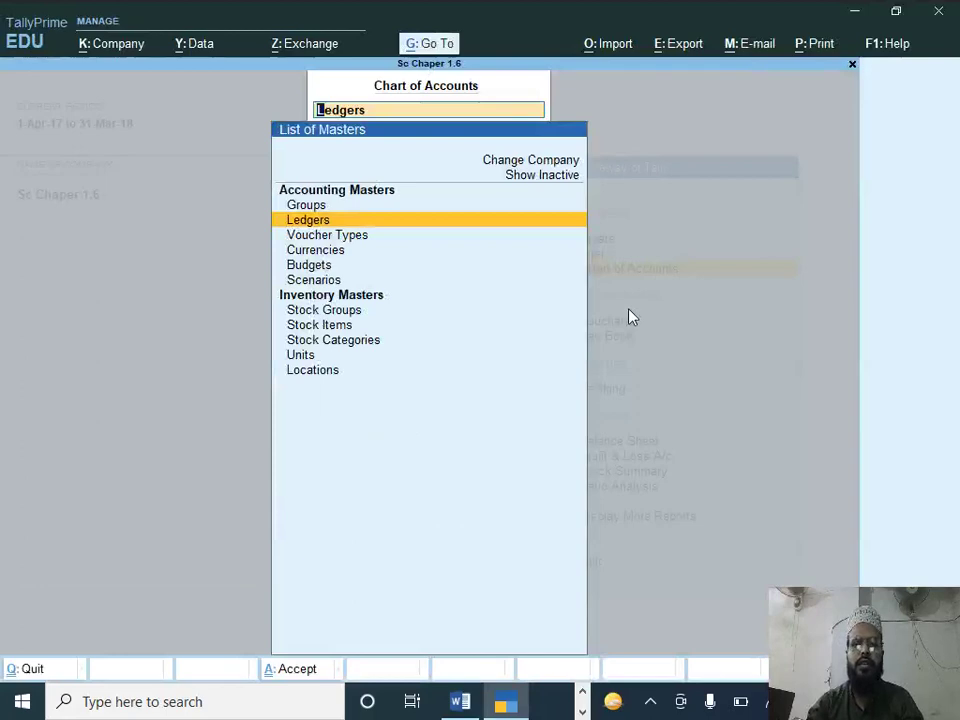
pyautogui.press('Return')
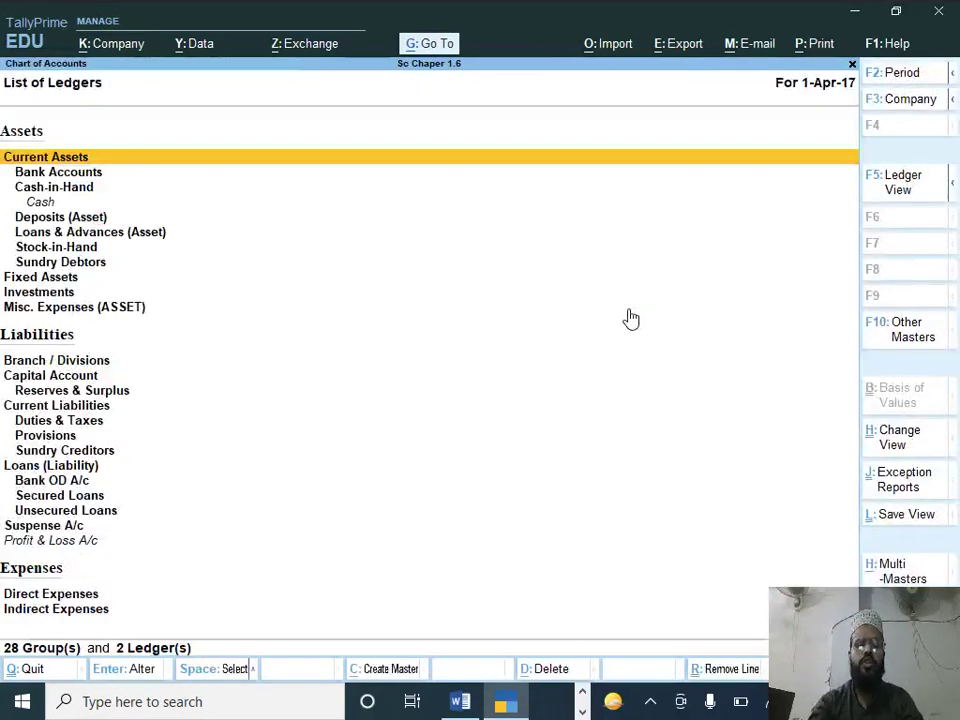
pyautogui.hotkey('alt', 'h')
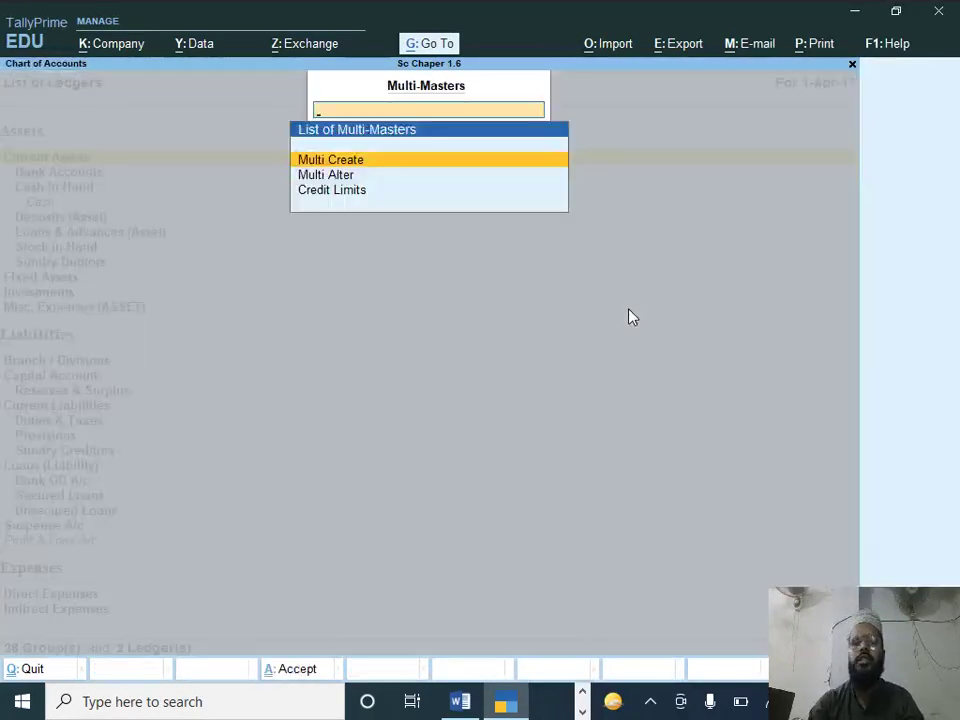
pyautogui.press('Down')
pyautogui.press('Return')
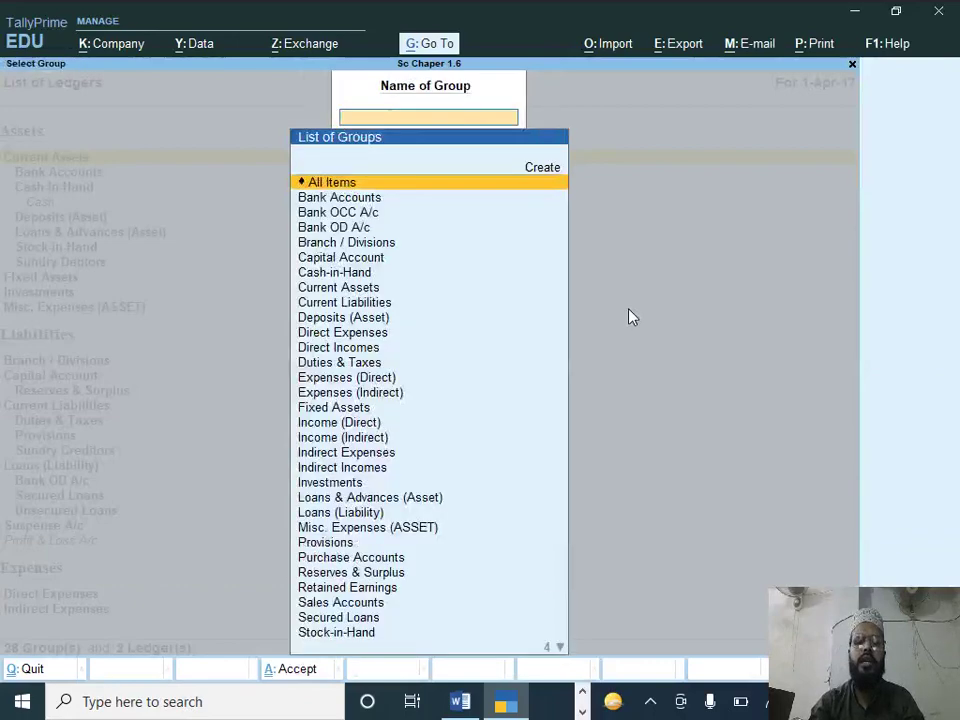
pyautogui.press('Return')
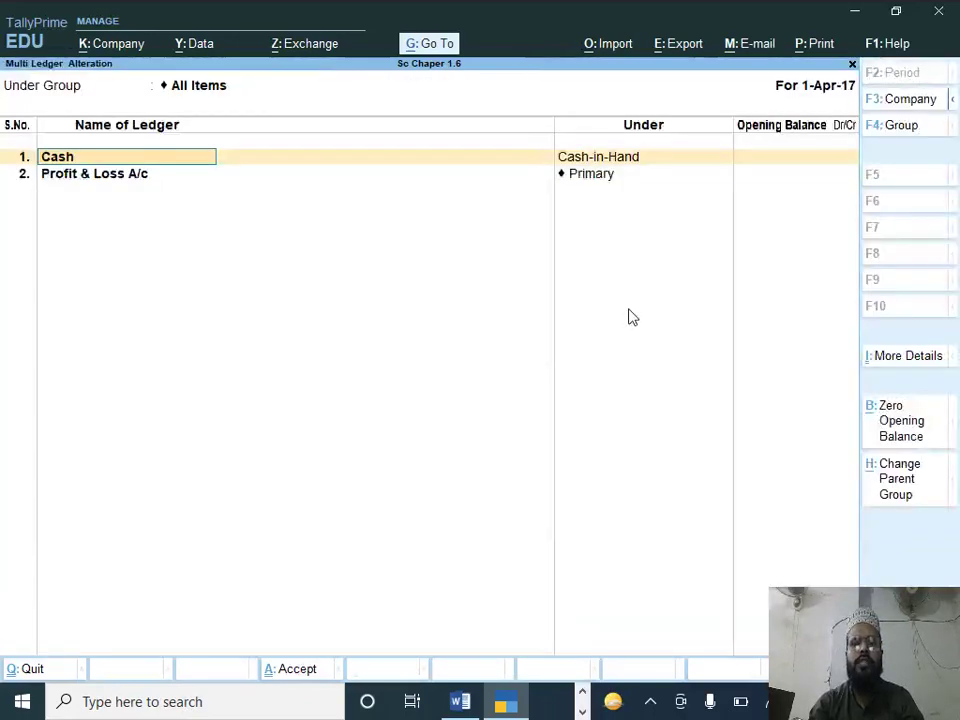
# Step: Set the Cash ledger's opening balance to 12000 Dr
pyautogui.press('Return')
pyautogui.press('Return')
pyautogui.write('12000')
pyautogui.press('Return')
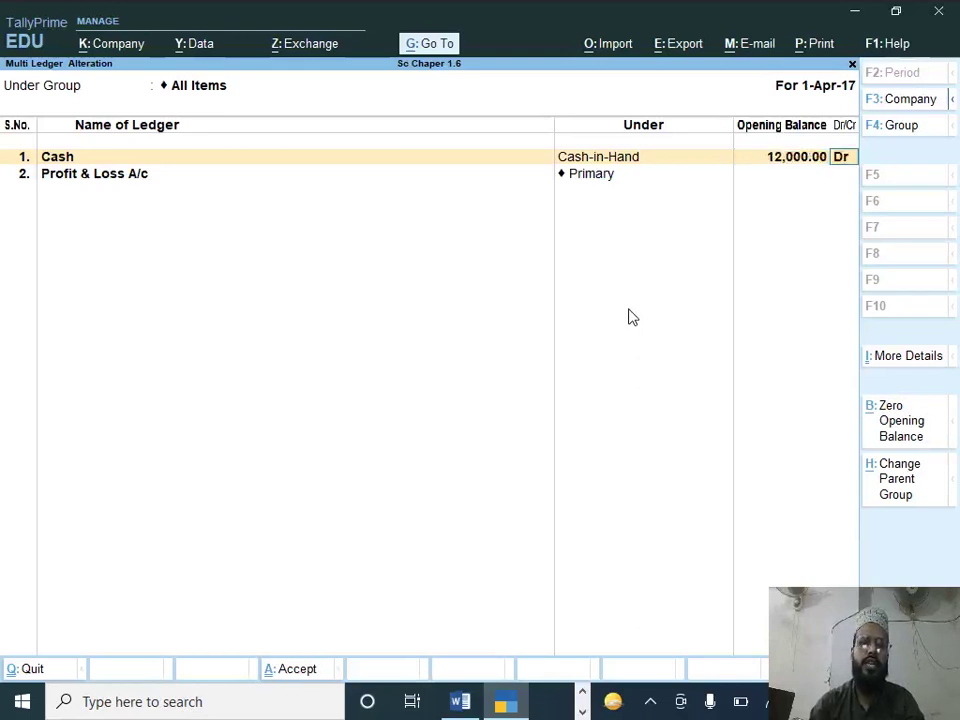
pyautogui.press('Return')
# Step: Set the Profit & Loss A/c ledger's opening balance to 32000 Cr
pyautogui.press('Return')
pyautogui.write('2000')
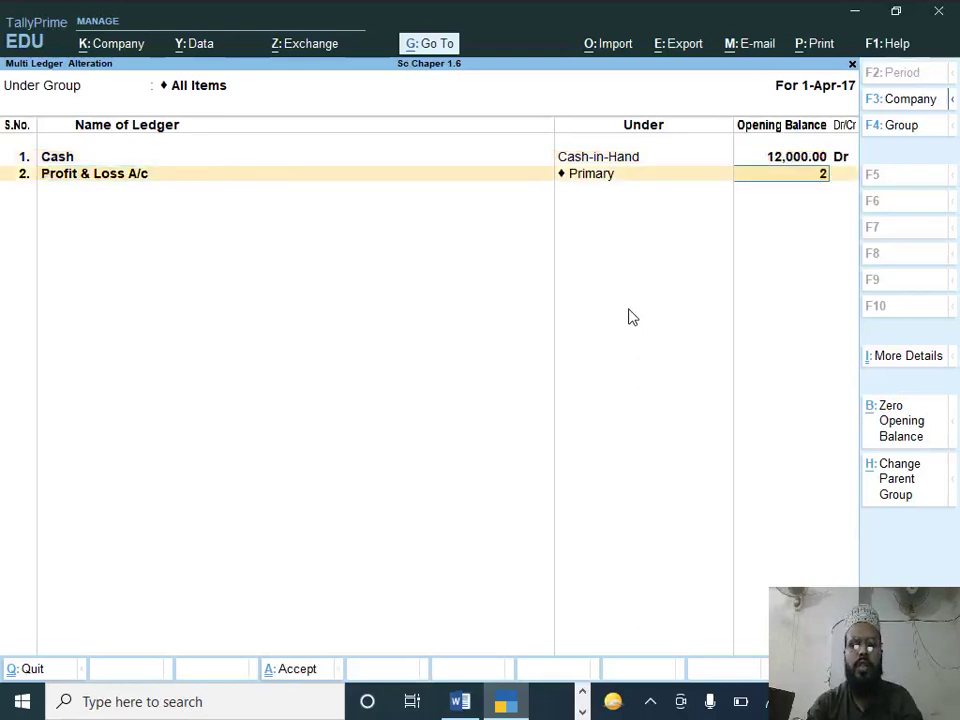
pyautogui.press('BackSpace')
pyautogui.press('BackSpace')
pyautogui.press('BackSpace')
pyautogui.press('BackSpace')
pyautogui.write('32000')
pyautogui.press('Return')
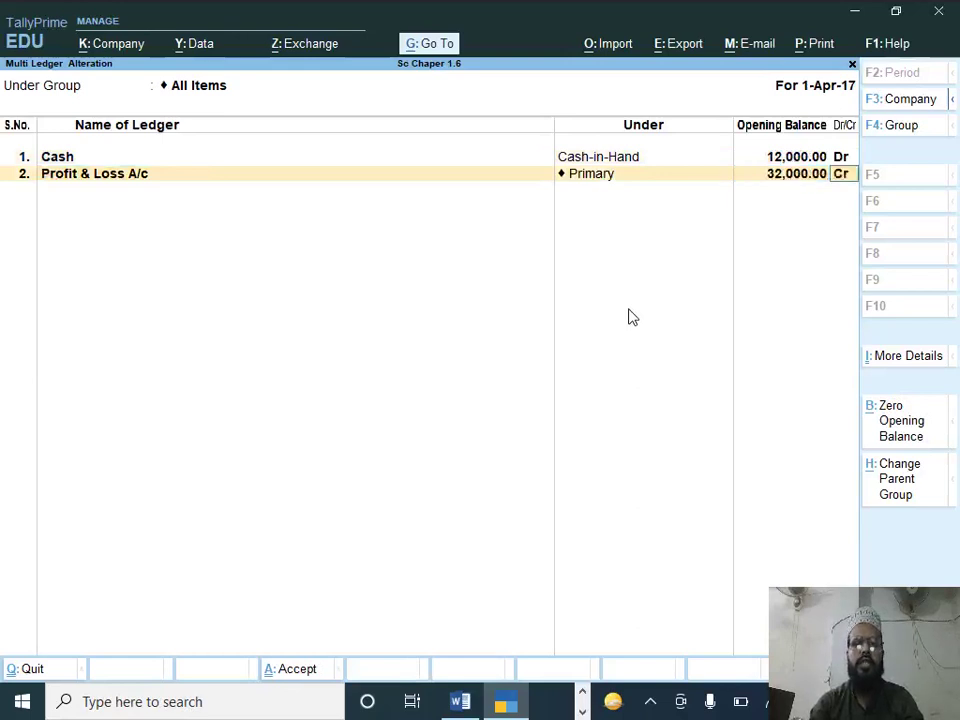
pyautogui.press('Return')
# Step: Add a Capital ledger under Capital Account with an opening balance of 275000 Cr
pyautogui.write('Capital')
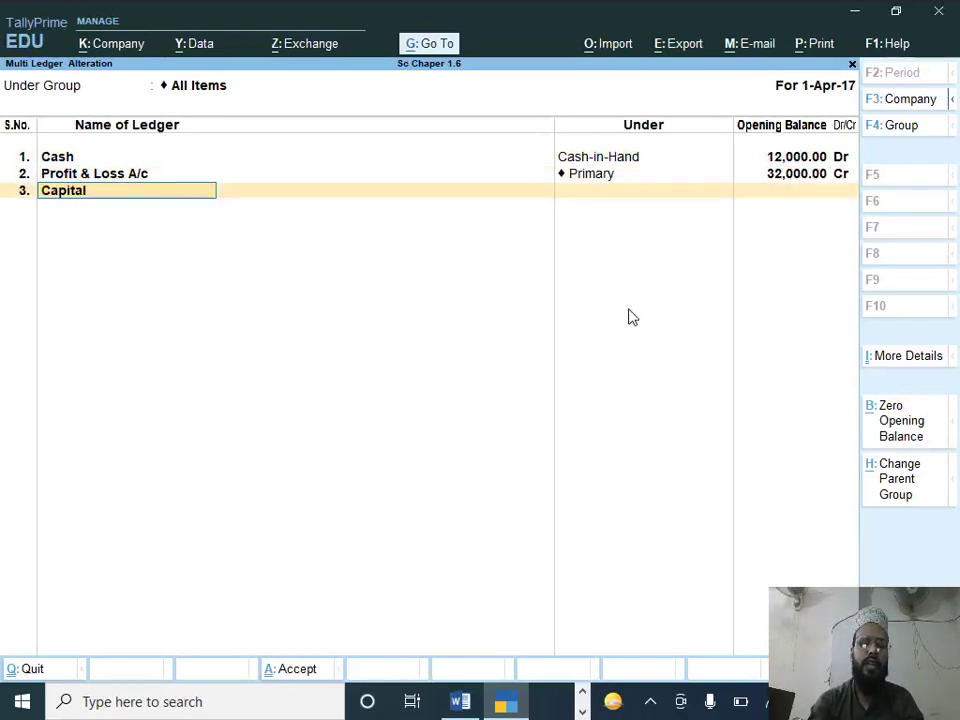
pyautogui.press('Return')
pyautogui.write('C')
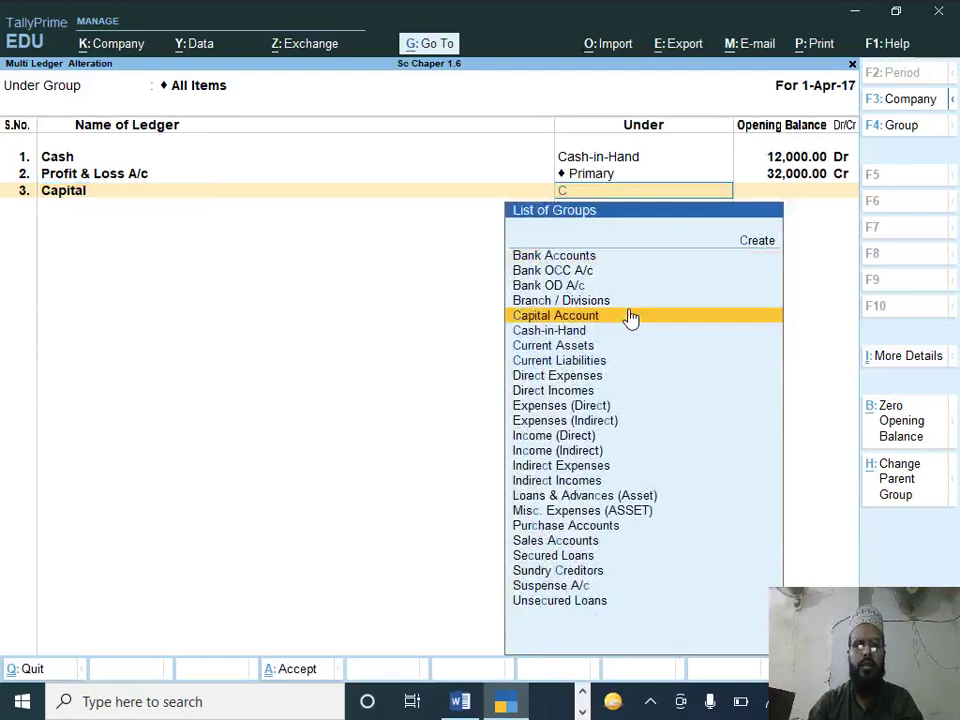
pyautogui.press('Return')
pyautogui.press('Return')
pyautogui.press('BackSpace')
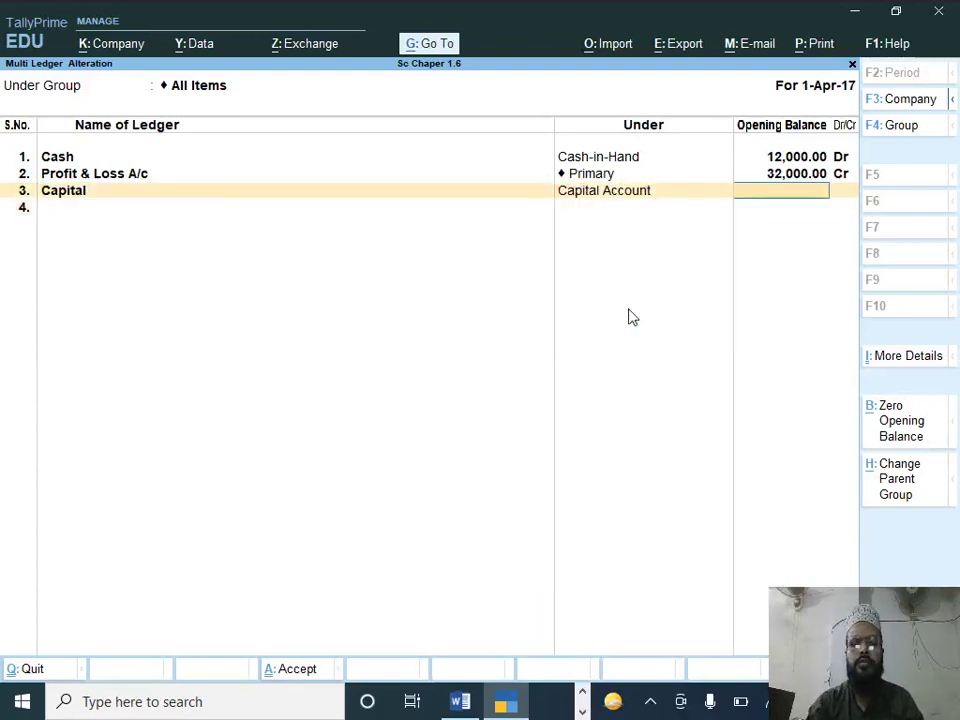
pyautogui.write('2,75,00')
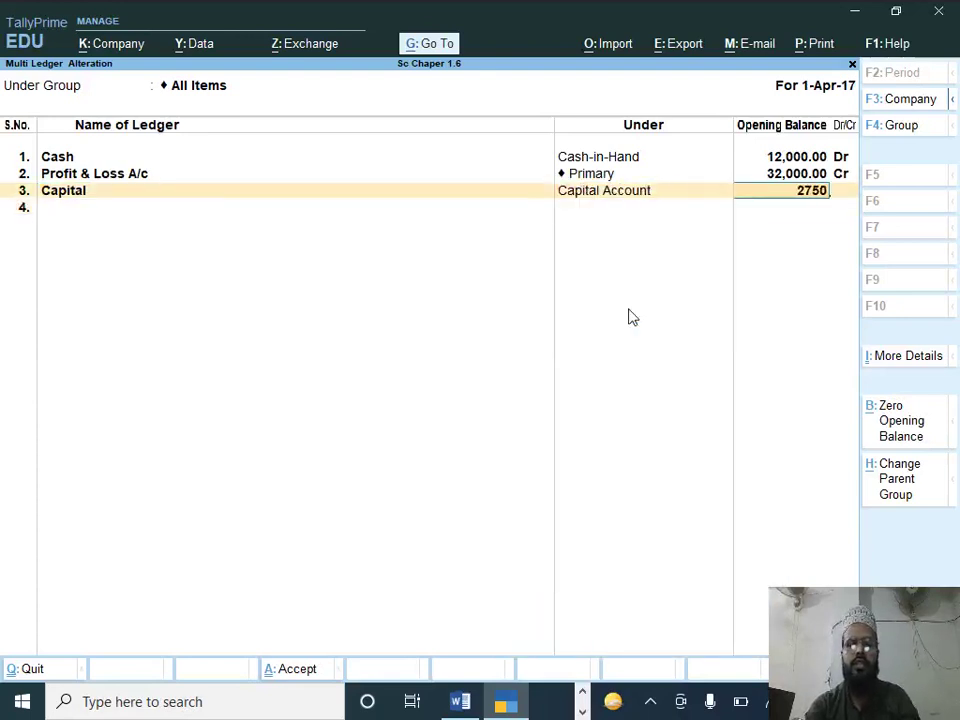
pyautogui.write('00')
pyautogui.press('Return')
pyautogui.press('Return')
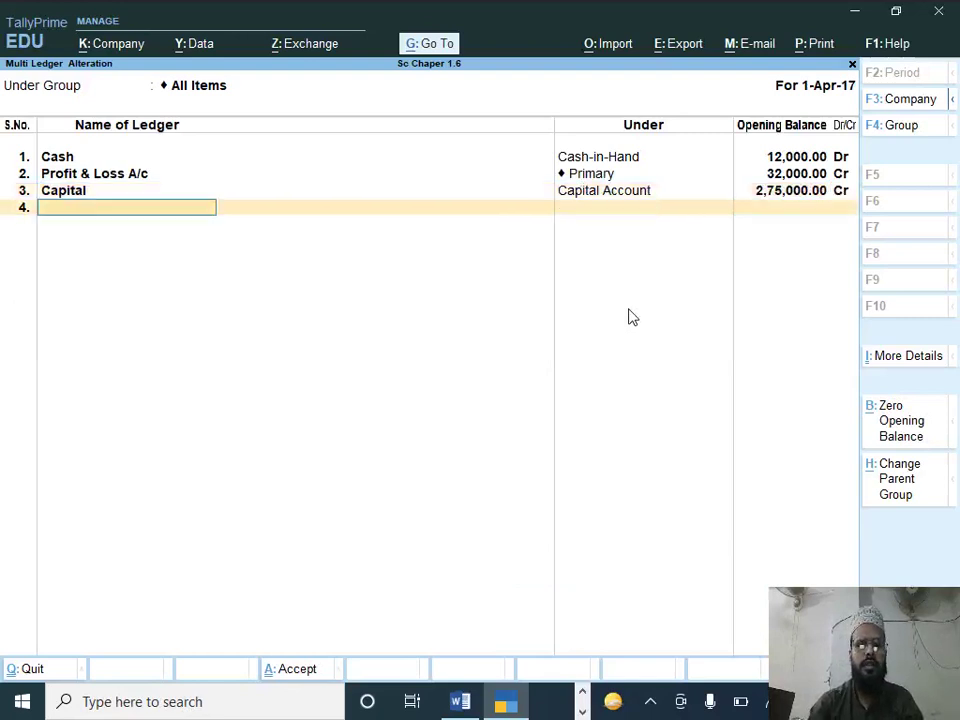
# Step: Add a Loan From Indian Bank ledger under Bank Accounts with an opening balance of 122000 Dr
pyautogui.write('Loan From')
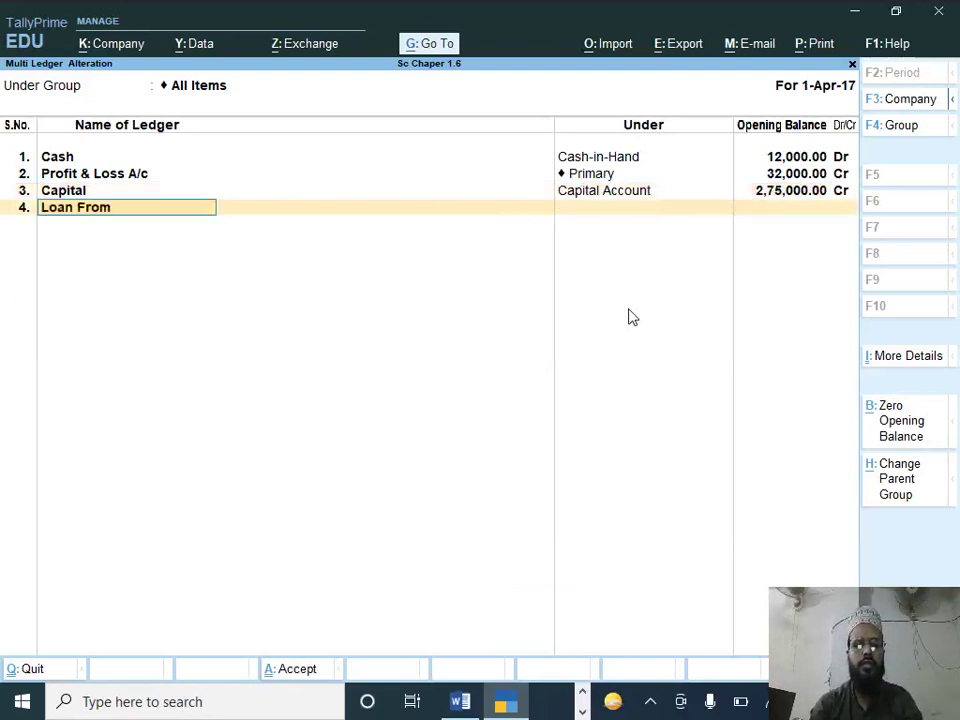
pyautogui.write(' indian Ba')
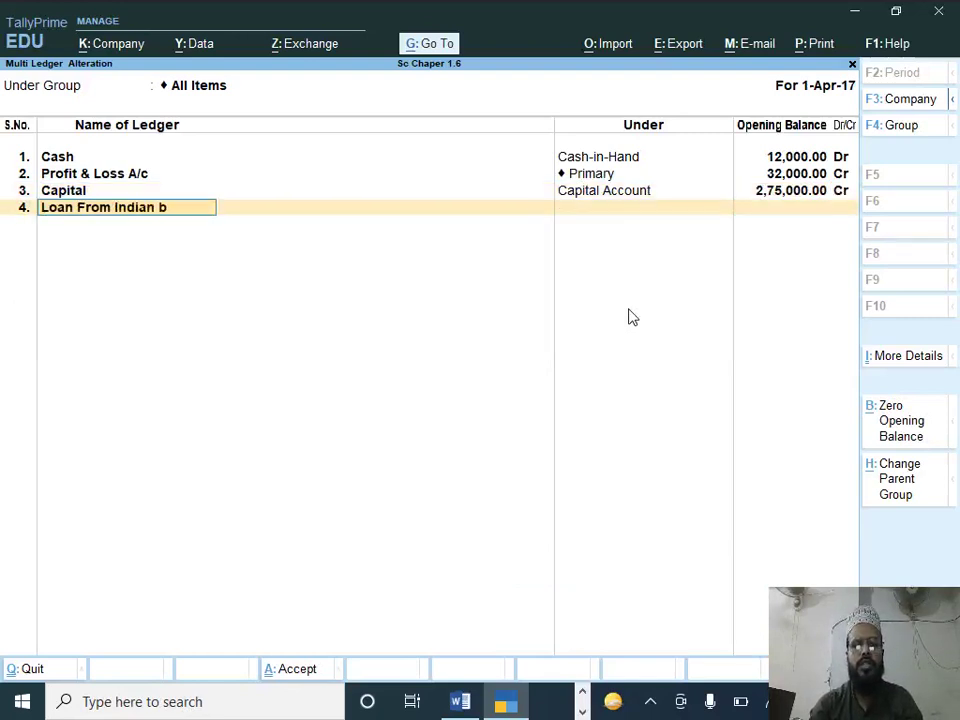
pyautogui.write('nk')
pyautogui.press('Return')
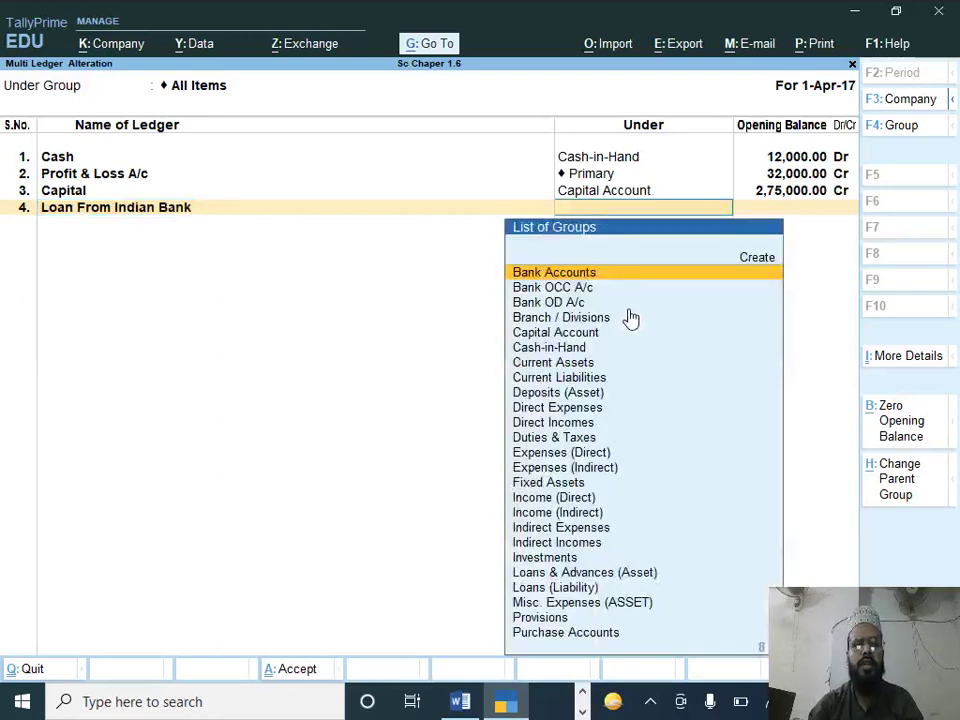
pyautogui.press('Return')
pyautogui.write('122000')
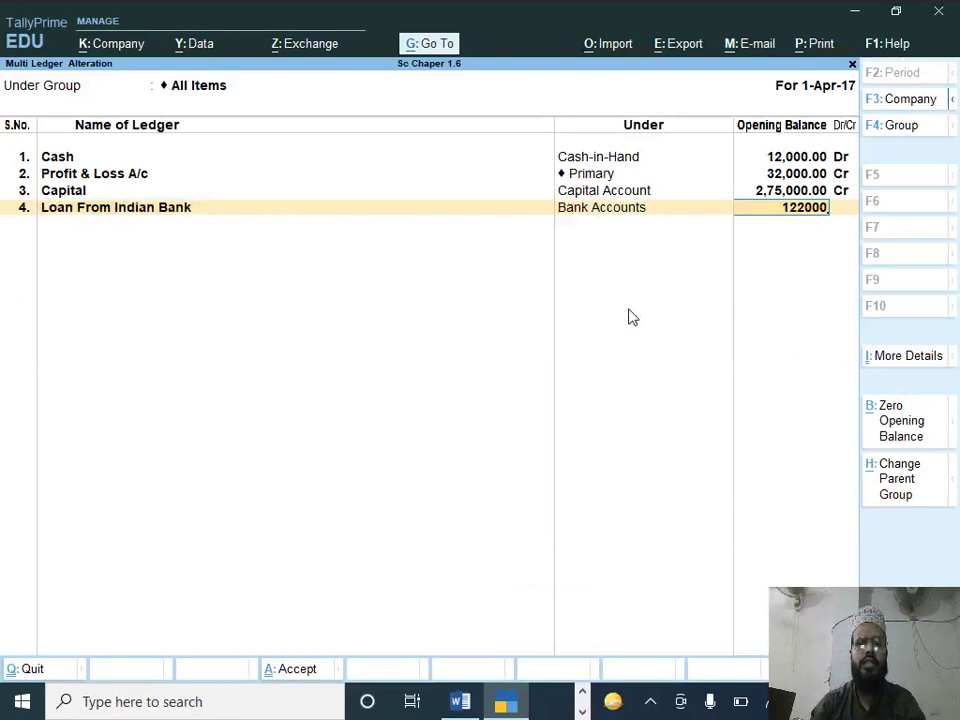
pyautogui.press('Return')
pyautogui.press('Return')
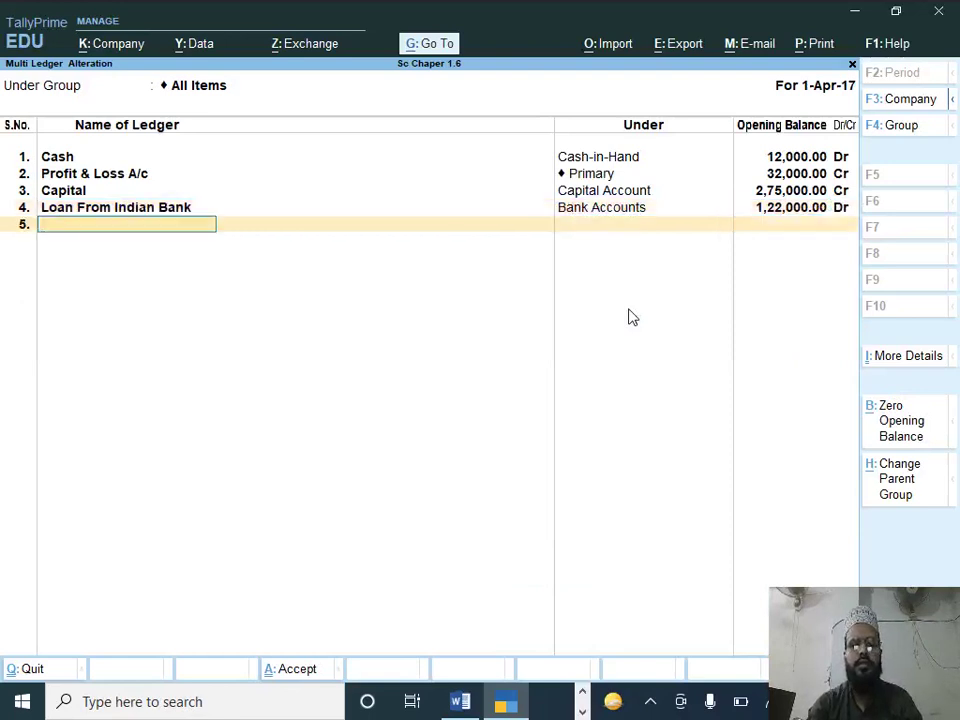
# Step: Add a Furniture ledger under Fixed Assets with an opening balance of 326000 Dr
pyautogui.write('Furniture')
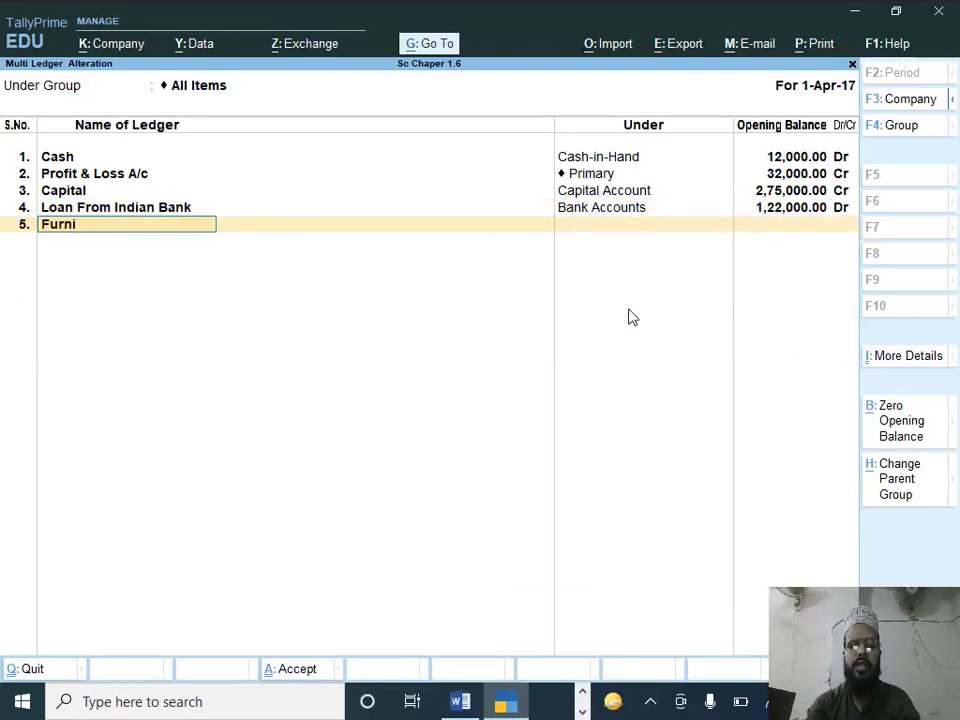
pyautogui.press('Return')
pyautogui.write('f')
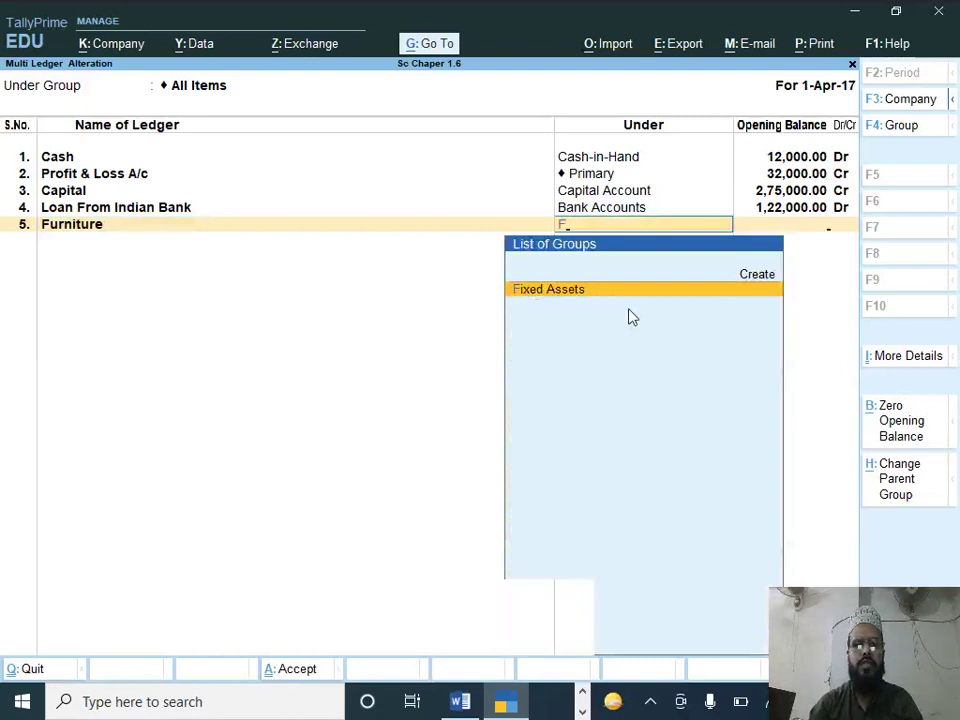
pyautogui.press('Return')
pyautogui.write('24')
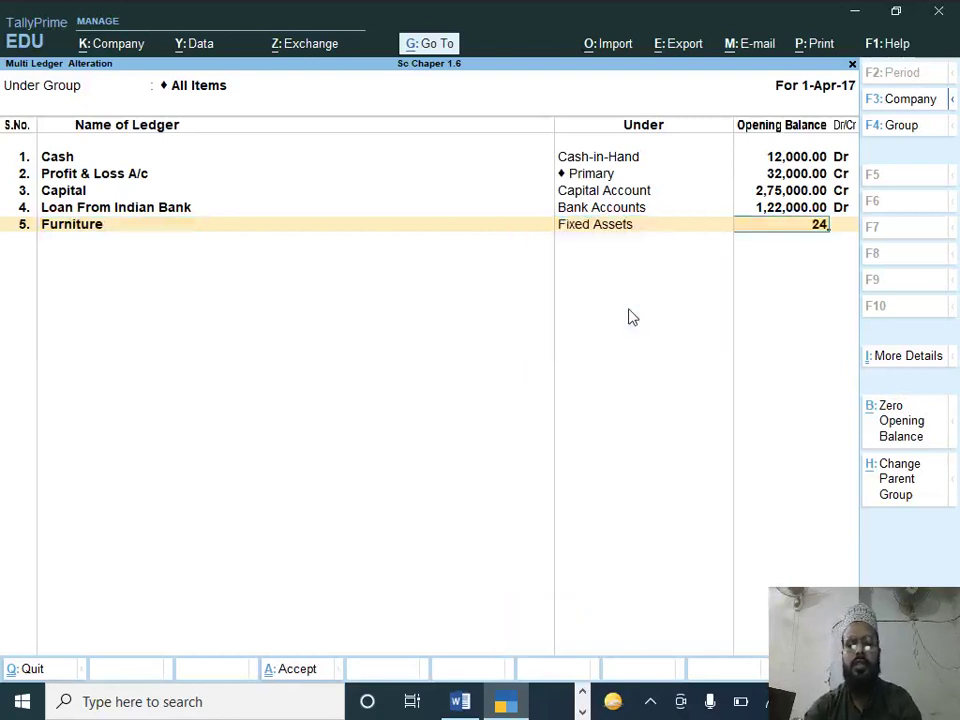
pyautogui.press('BackSpace')
pyautogui.write('2')
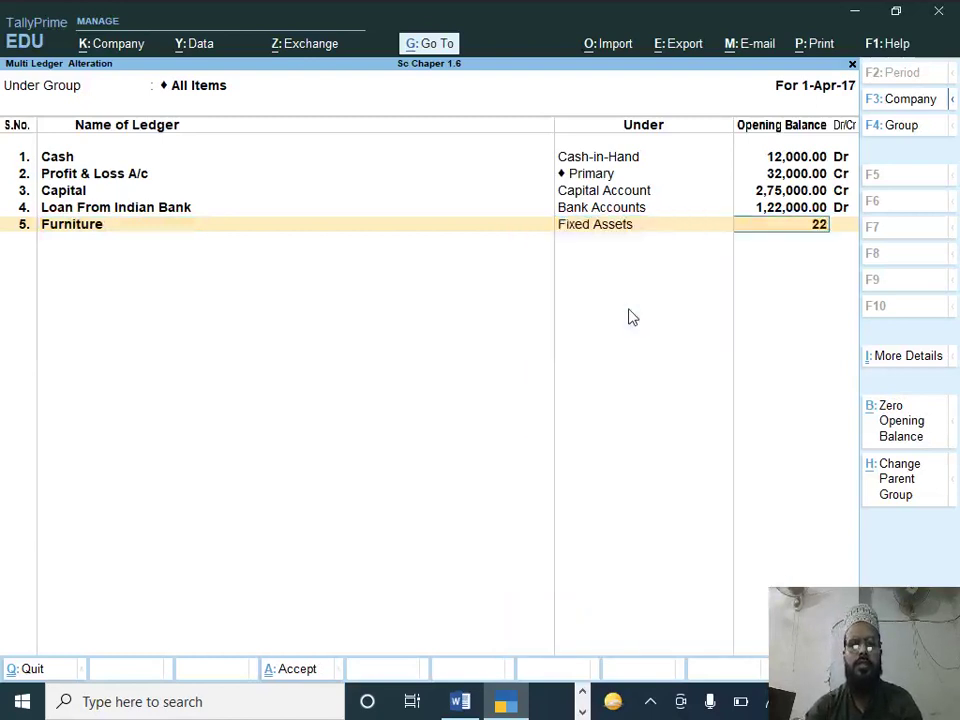
pyautogui.press('BackSpace')
pyautogui.press('BackSpace')
pyautogui.write('3,2')
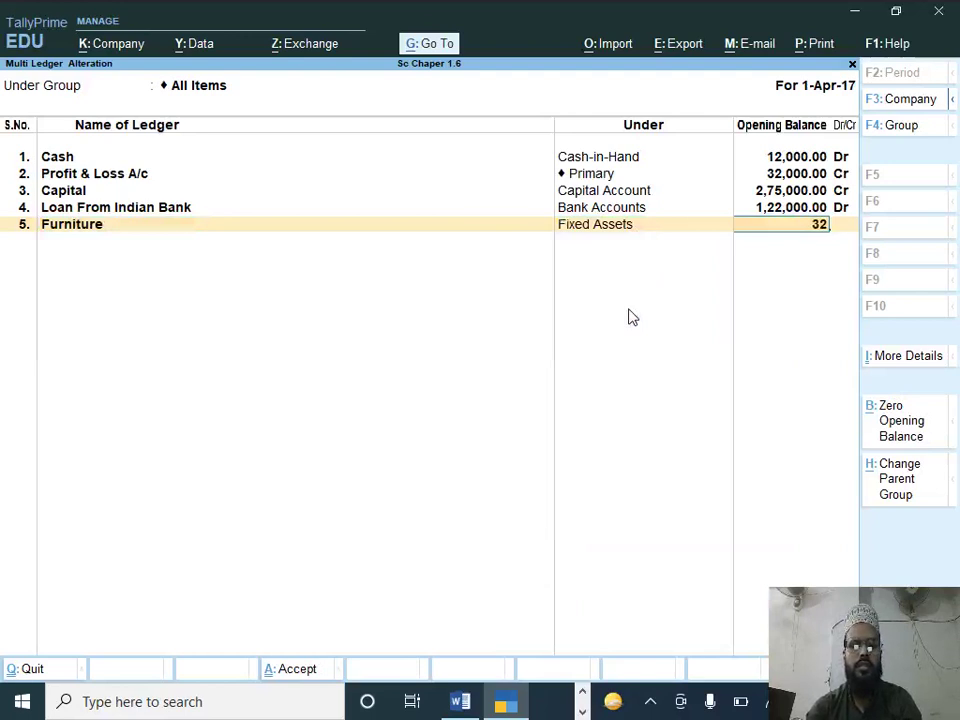
pyautogui.write('6,000')
pyautogui.press('Return')
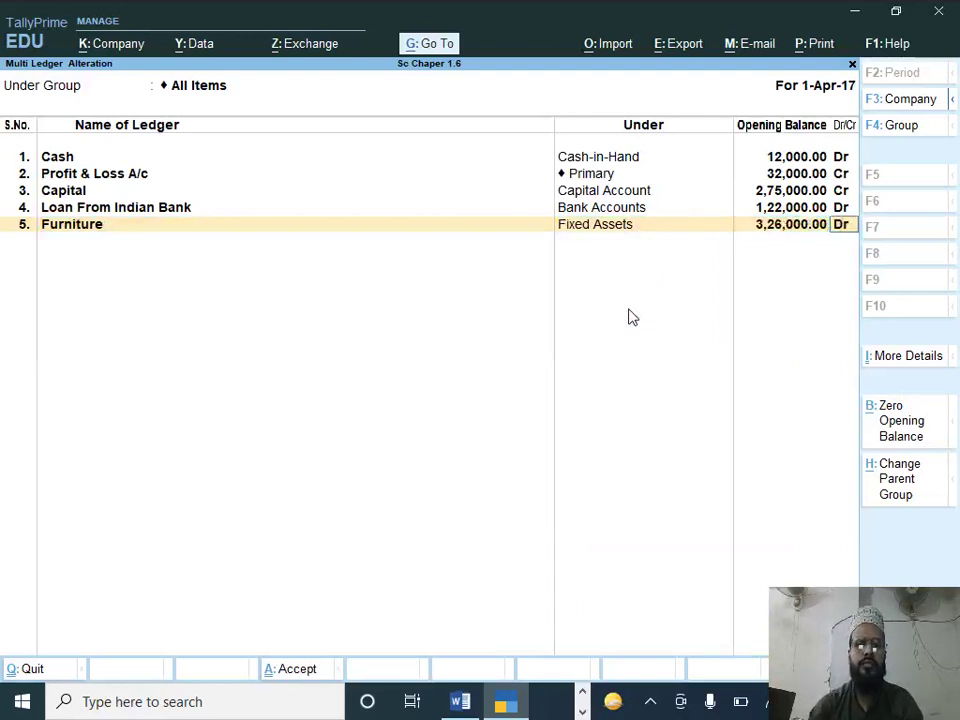
pyautogui.press('Return')
# Step: Add an Hdfc Bank ledger under Bank Accounts with an opening balance of 91000 Dr and save the ledger list
pyautogui.write('Hdf')
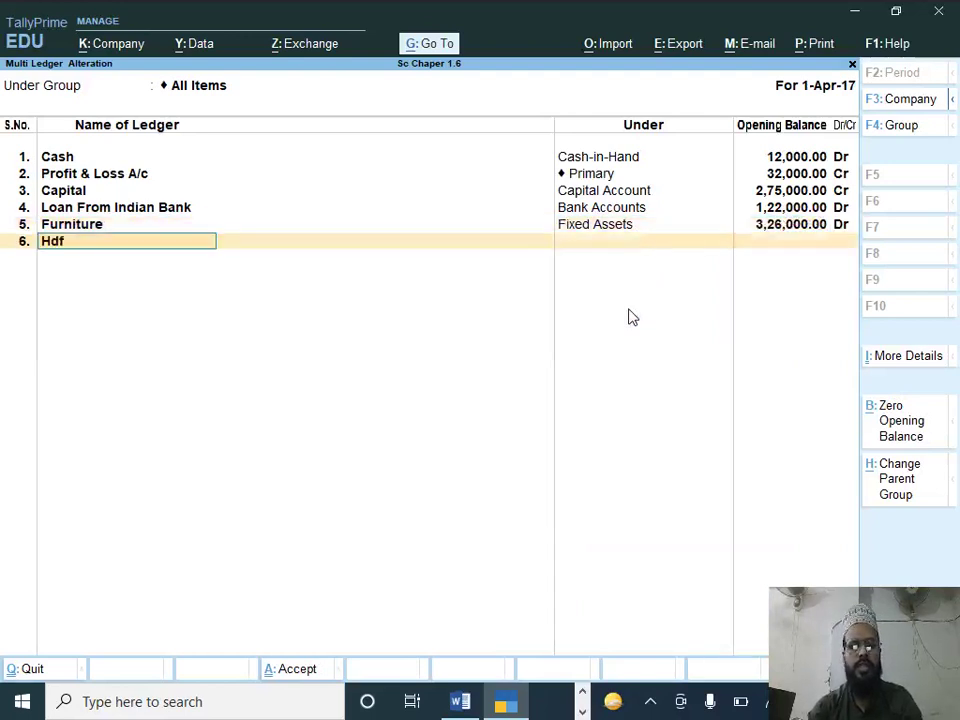
pyautogui.write('c Bank')
pyautogui.press('Return')
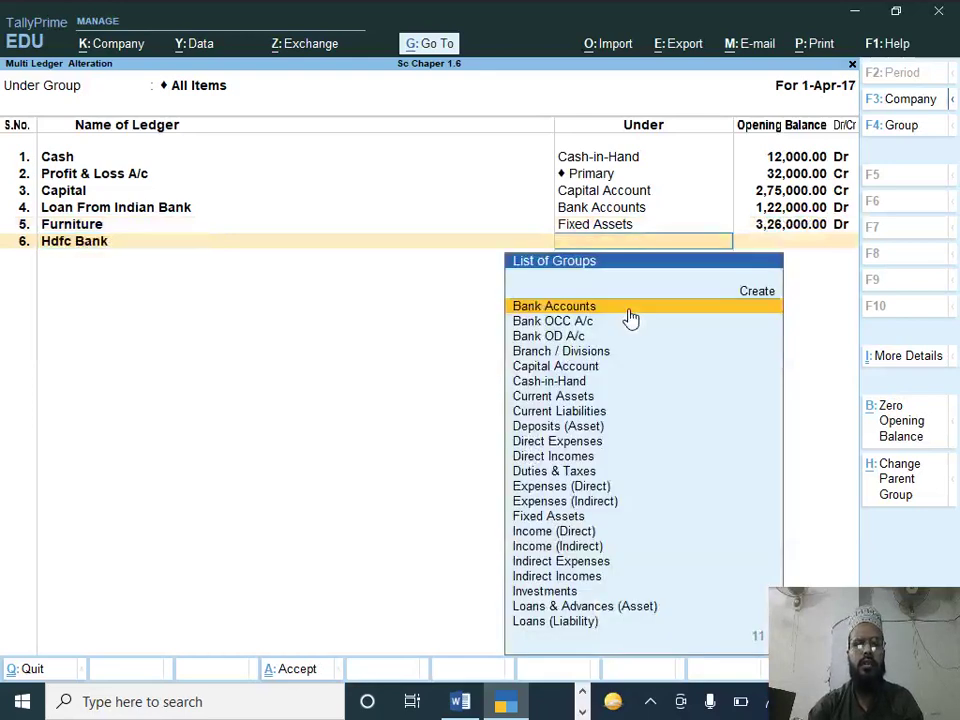
pyautogui.press('Return')
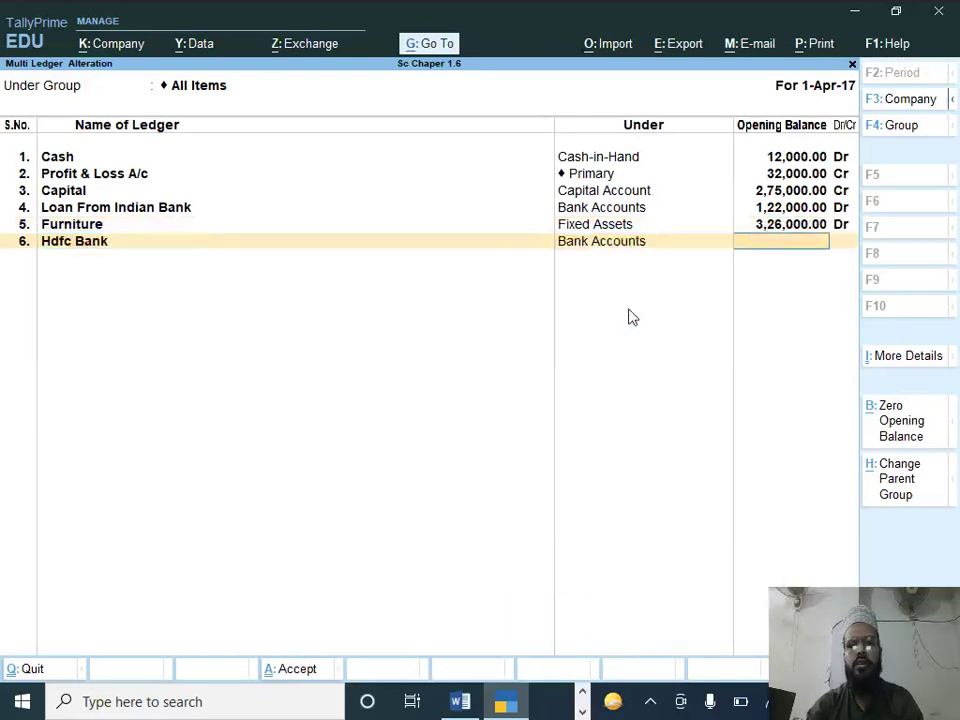
pyautogui.write('91000')
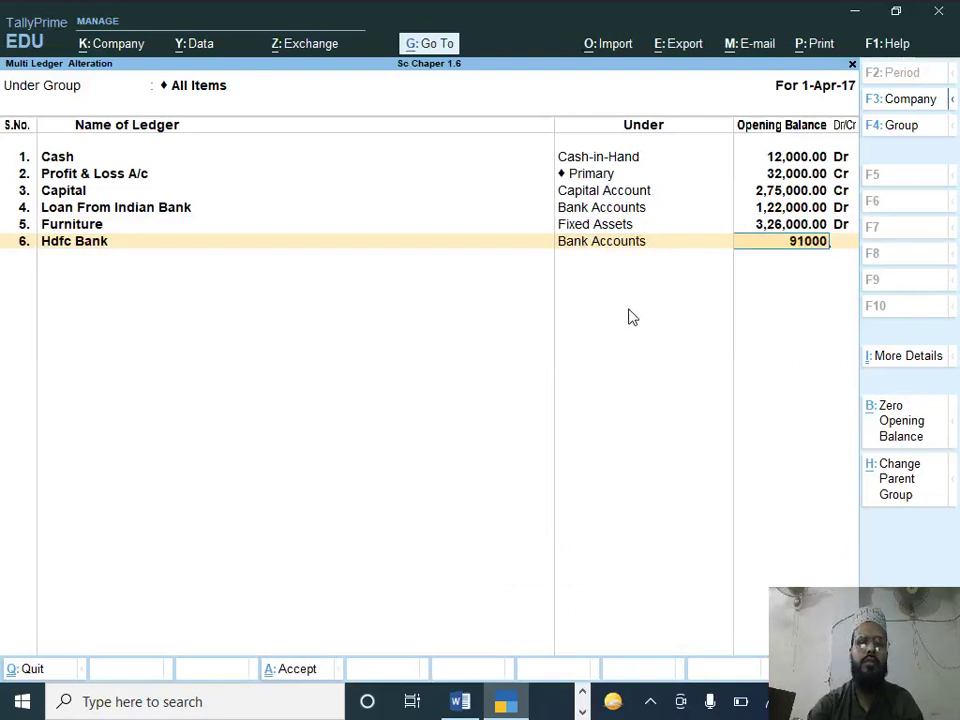
pyautogui.press('Return')
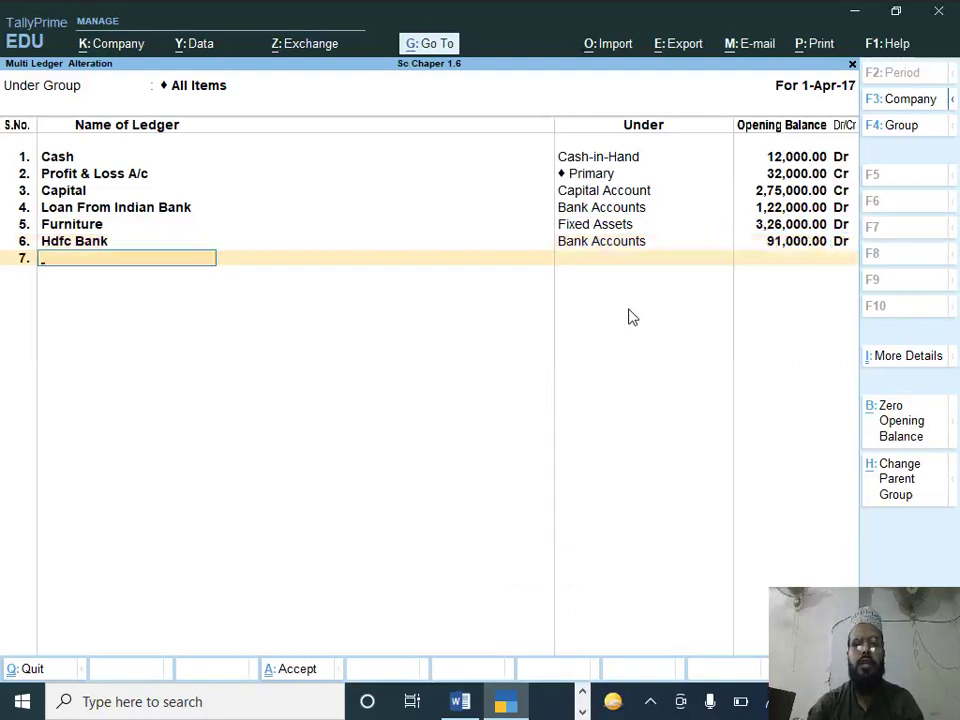
pyautogui.press('Return')
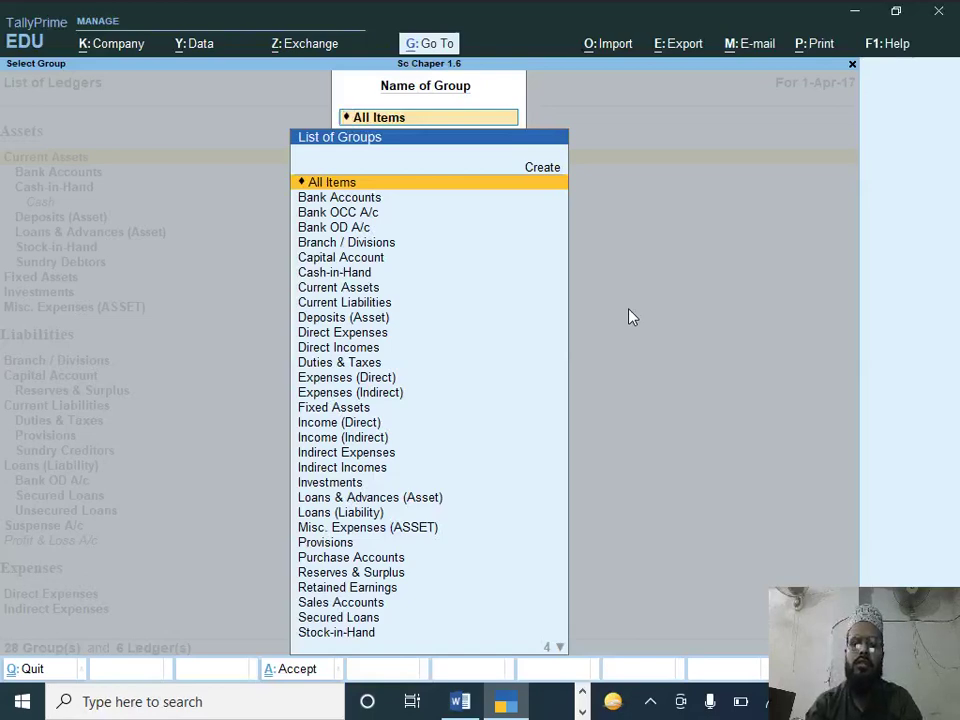
# Step: Reopen all ledgers for alteration, move Loan From Indian Bank to the Secured Loans group, and save the changes
pyautogui.press('Return')
pyautogui.press('Return')
pyautogui.press('Return')
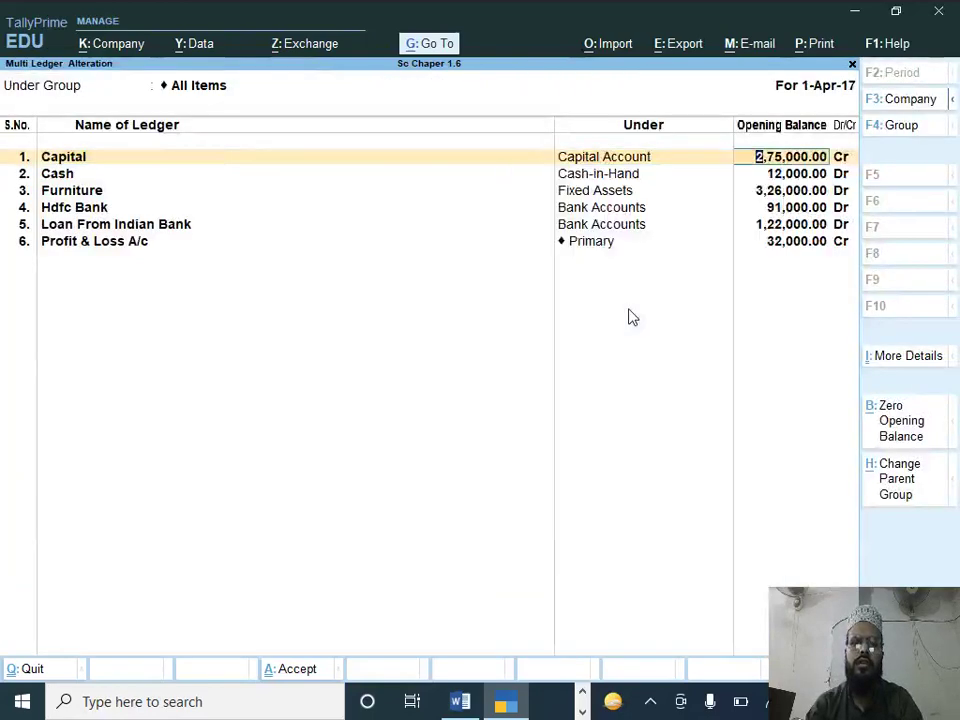
pyautogui.press('Return')
pyautogui.press('Return')
pyautogui.press('Return')
pyautogui.press('Return')
pyautogui.press('Return')
pyautogui.press('Return')
pyautogui.press('Return')
pyautogui.press('Return')
pyautogui.press('Return')
pyautogui.press('Return')
pyautogui.press('Return')
pyautogui.press('Return')
pyautogui.press('Return')
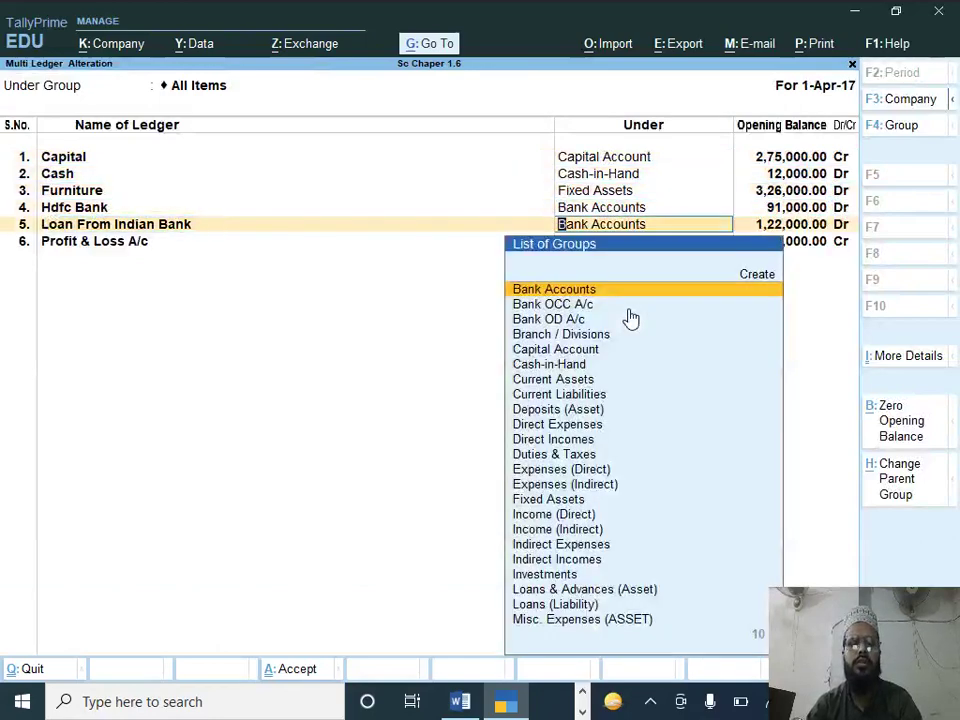
pyautogui.write('S')
pyautogui.press('Down')
pyautogui.press('Down')
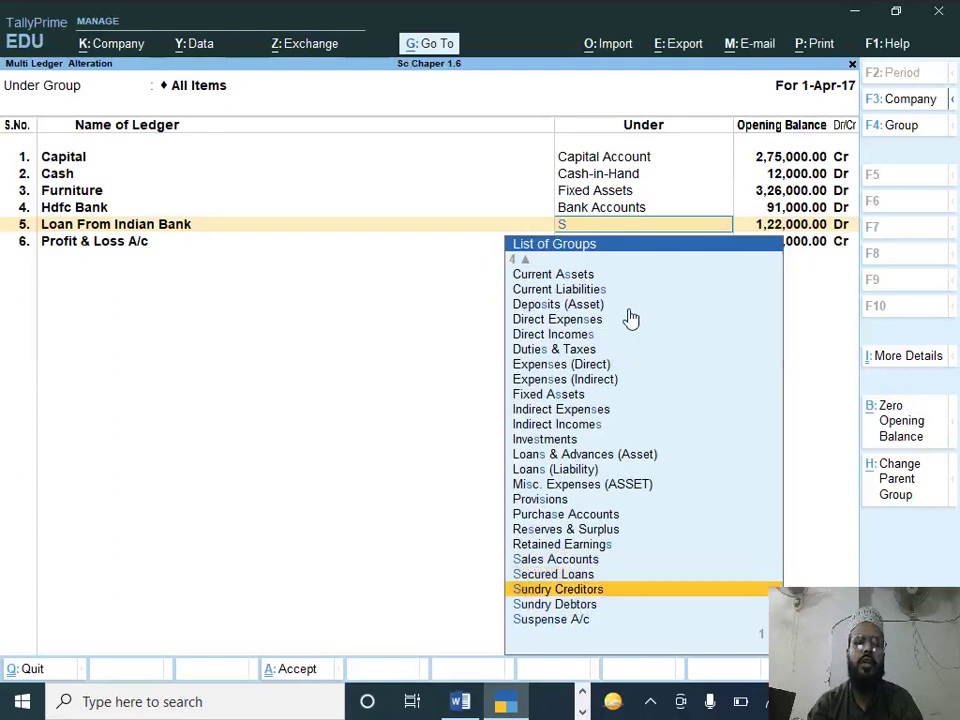
pyautogui.press('Up')
pyautogui.press('Return')
pyautogui.press('Return')
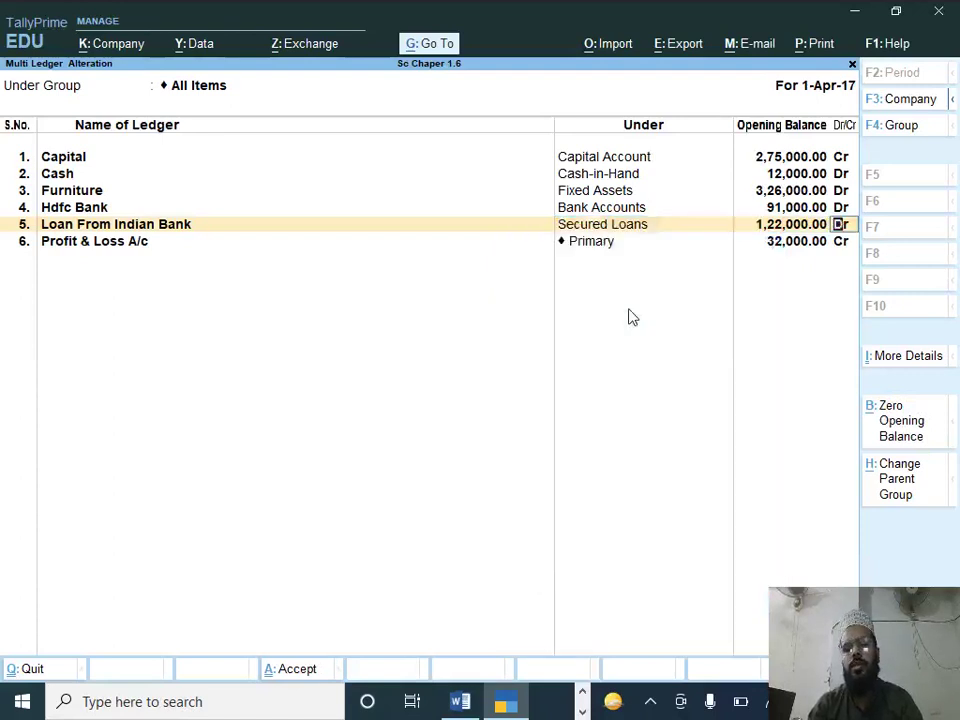
pyautogui.press('Return')
pyautogui.hotkey('ctrl', 'a')
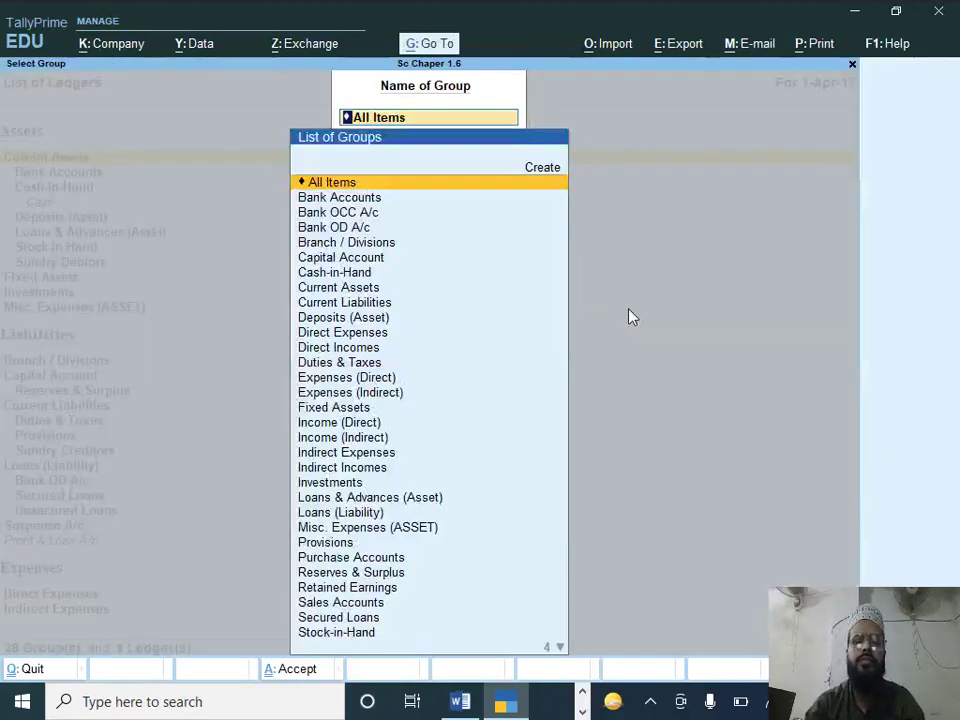
pyautogui.press('Escape')
pyautogui.press('Escape')
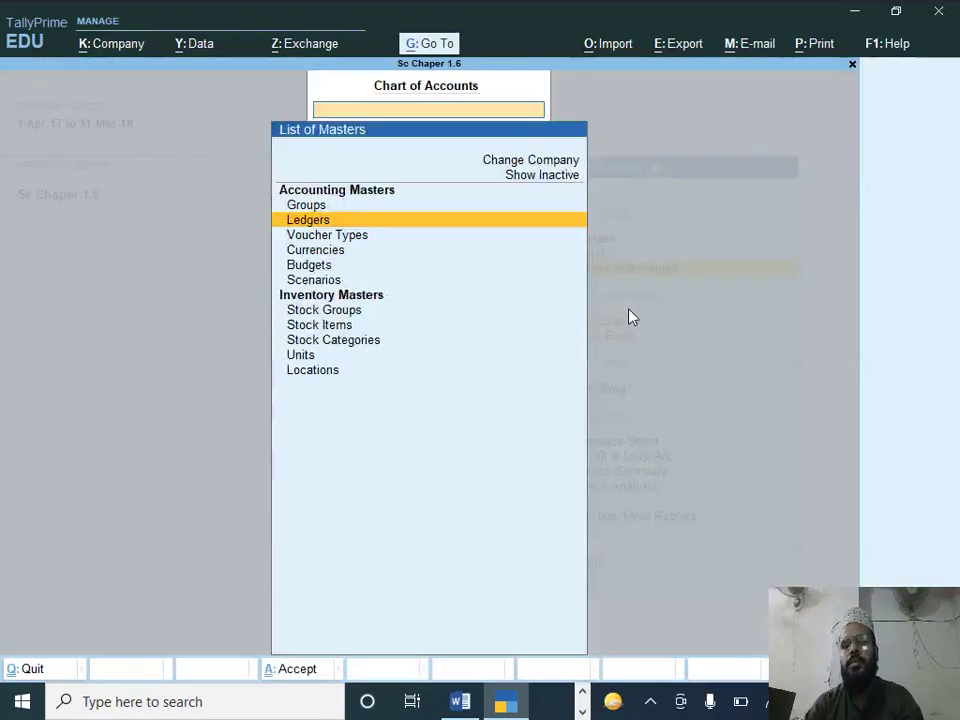
pyautogui.press('Escape')
# Step: Open voucher entry for the Sc Chaper 1.6 company
pyautogui.hotkey('alt', 'Tab')
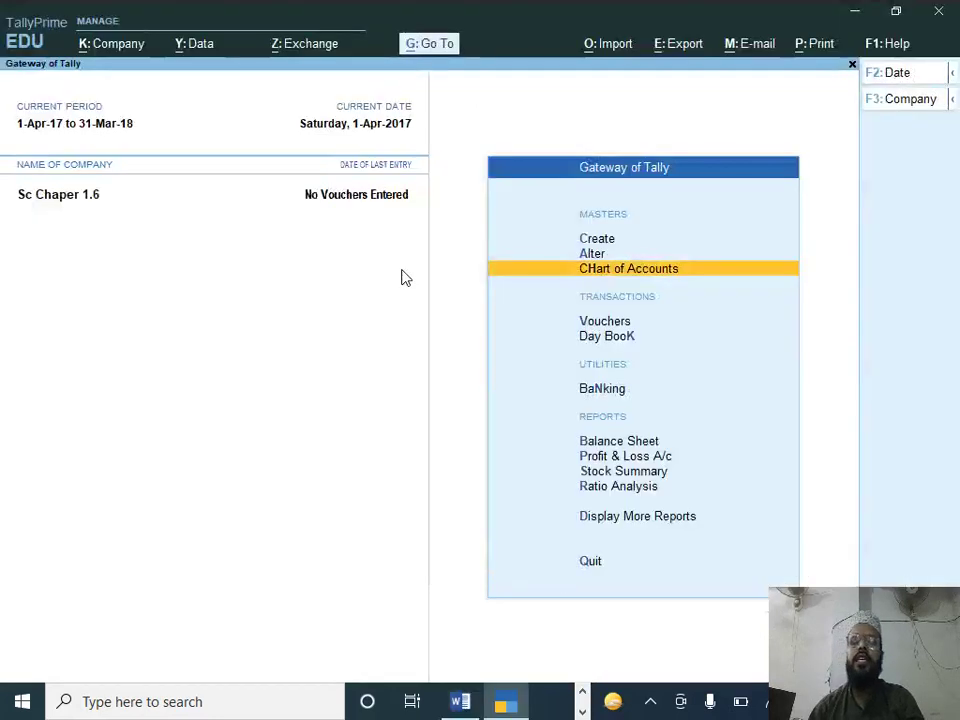
pyautogui.press('Down')
pyautogui.press('Return')
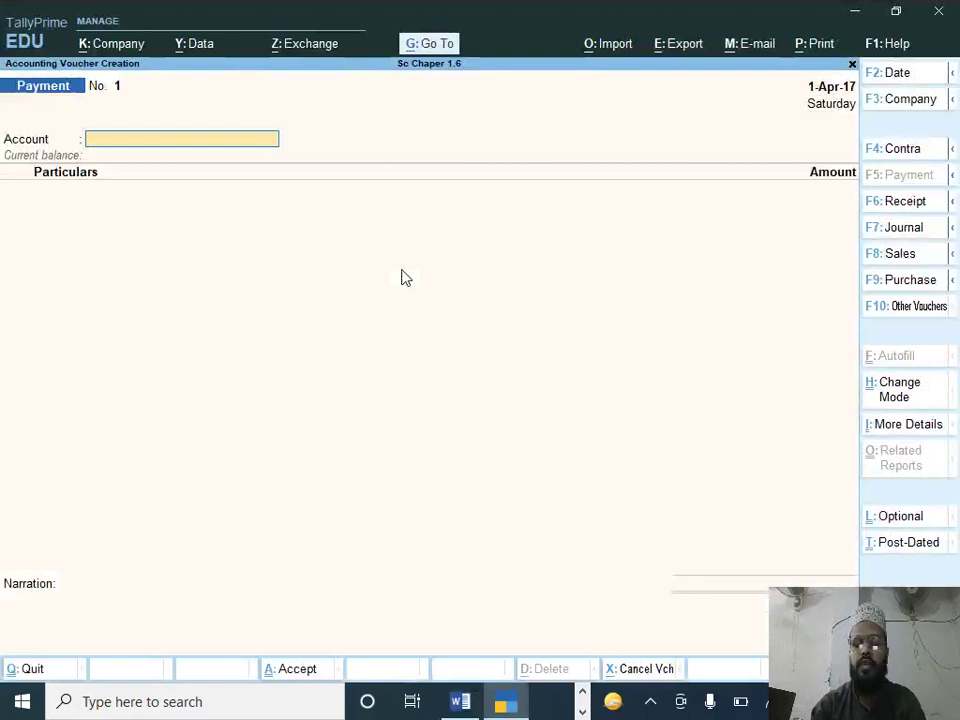
pyautogui.press('ctrl')
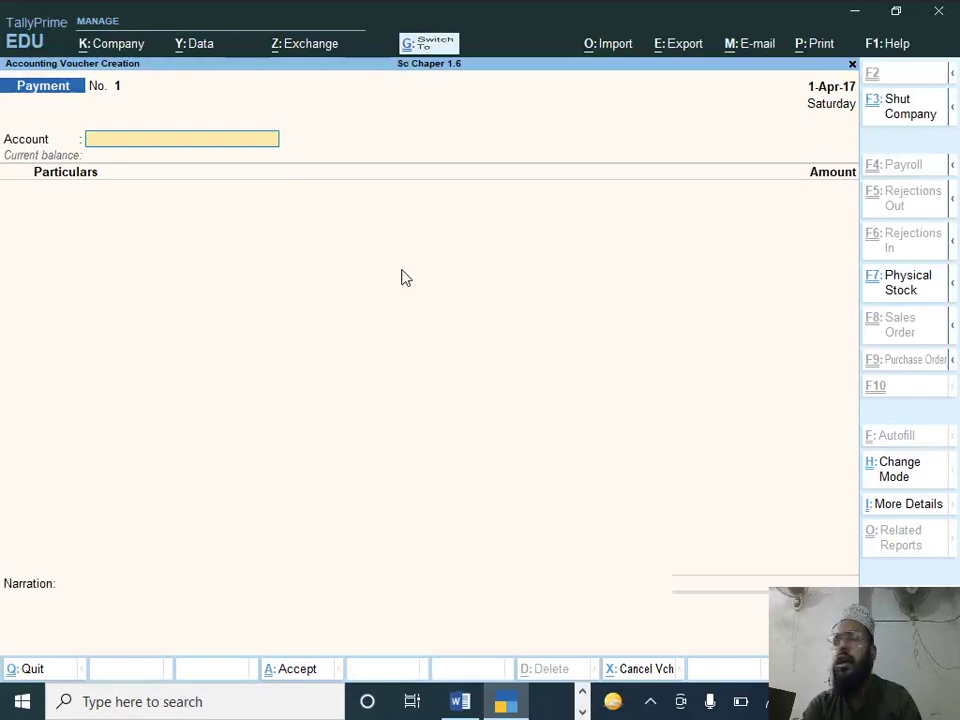
pyautogui.press('ctrl')
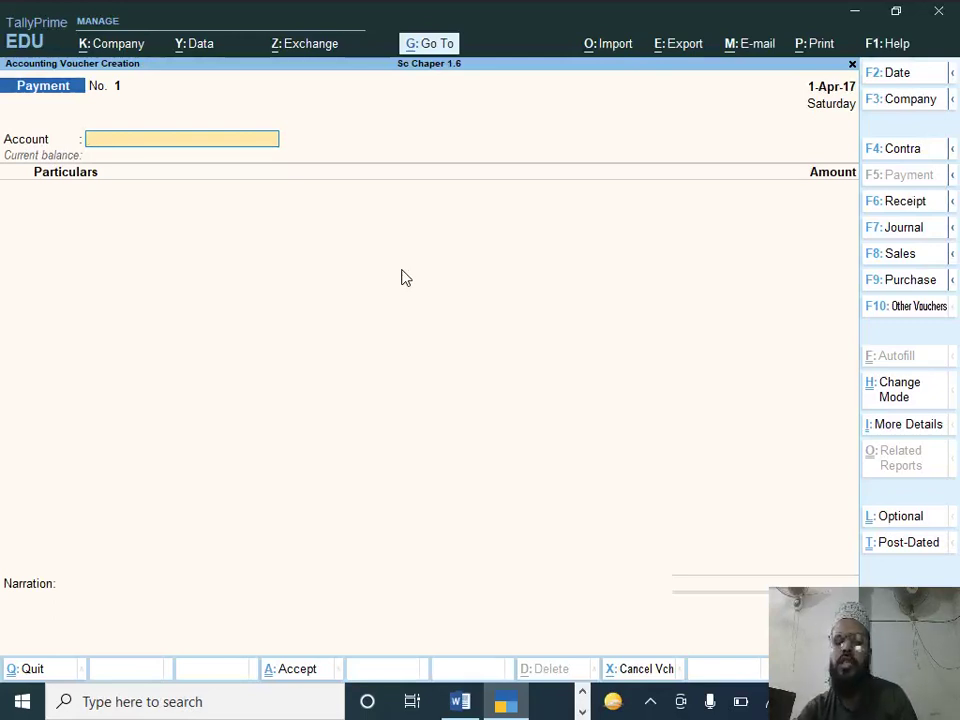
# Step: Open the list of other voucher types and show the inactive ones
pyautogui.press('F10')
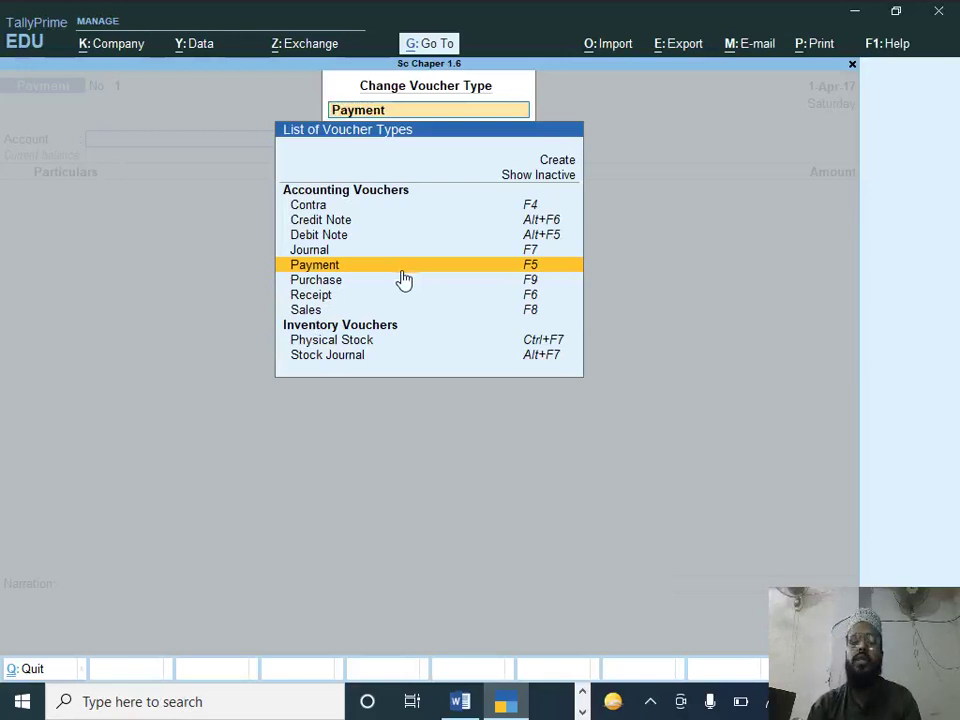
pyautogui.press('Up')
pyautogui.press('Up')
pyautogui.press('Up')
pyautogui.press('Up')
pyautogui.press('Up')
pyautogui.press('Up')
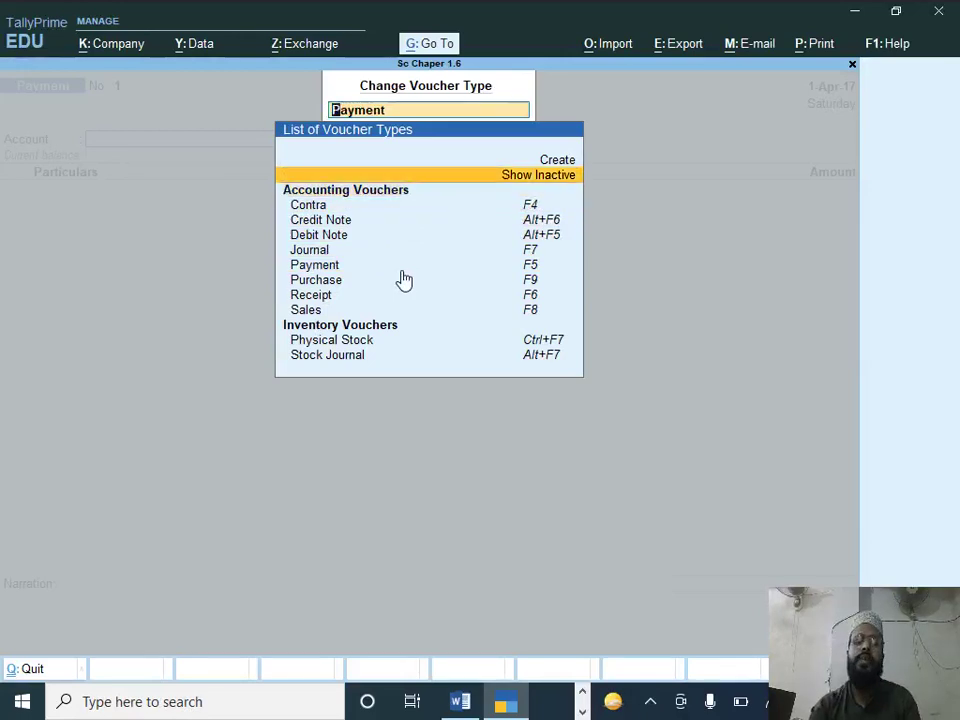
pyautogui.press('Return')
# Step: Choose the Purchase Order voucher type and activate it
pyautogui.press('Down')
pyautogui.press('Down')
pyautogui.press('Down')
pyautogui.press('Down')
pyautogui.press('Down')
pyautogui.press('Down')
pyautogui.press('Down')
pyautogui.press('Down')
pyautogui.press('Down')
pyautogui.press('Down')
pyautogui.press('Down')
pyautogui.press('Down')
pyautogui.press('Down')
pyautogui.press('Down')
pyautogui.press('Down')
pyautogui.press('Down')
pyautogui.press('Down')
pyautogui.press('Down')
pyautogui.press('Down')
pyautogui.press('Down')
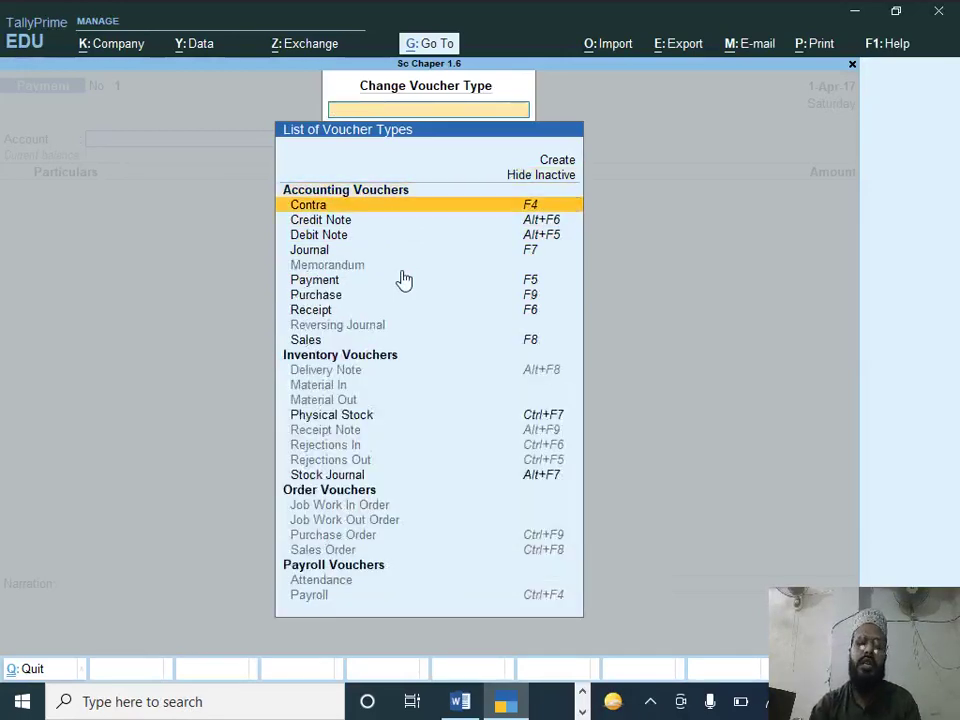
pyautogui.press('Down')
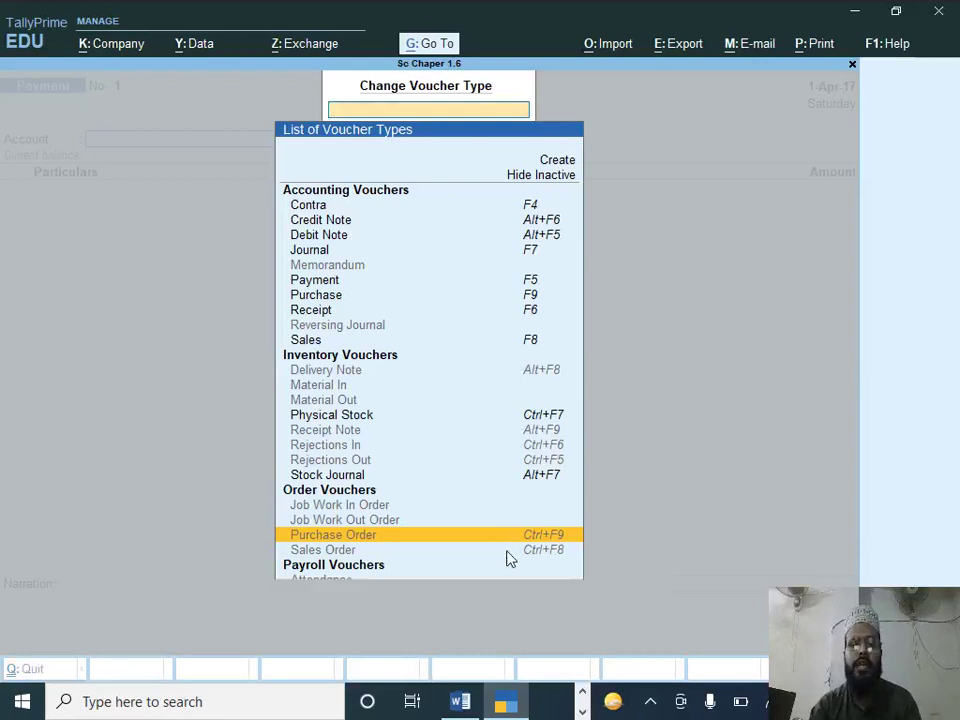
pyautogui.press('Return')
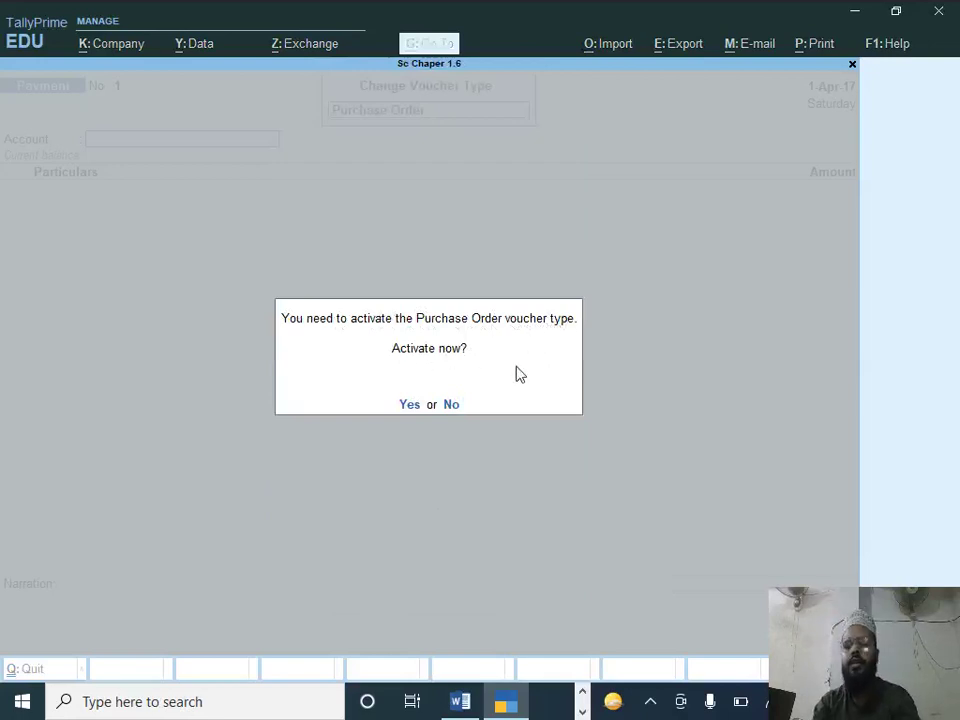
pyautogui.press('y')
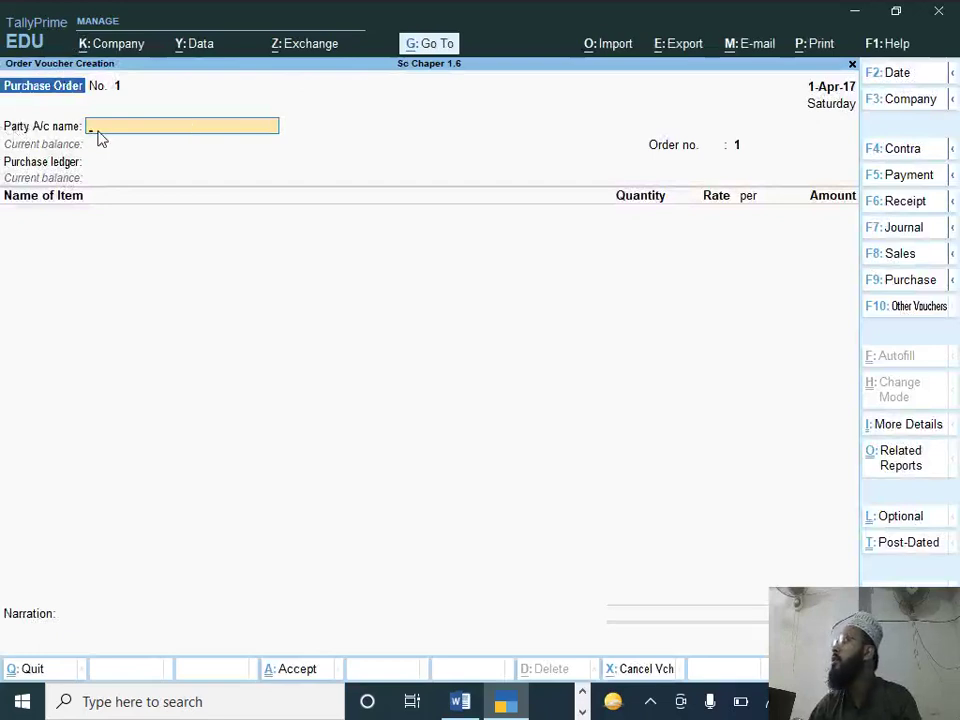
# Step: Set the purchase order's voucher date to 1-7 (1-Jul-17)
pyautogui.click(800, 92)
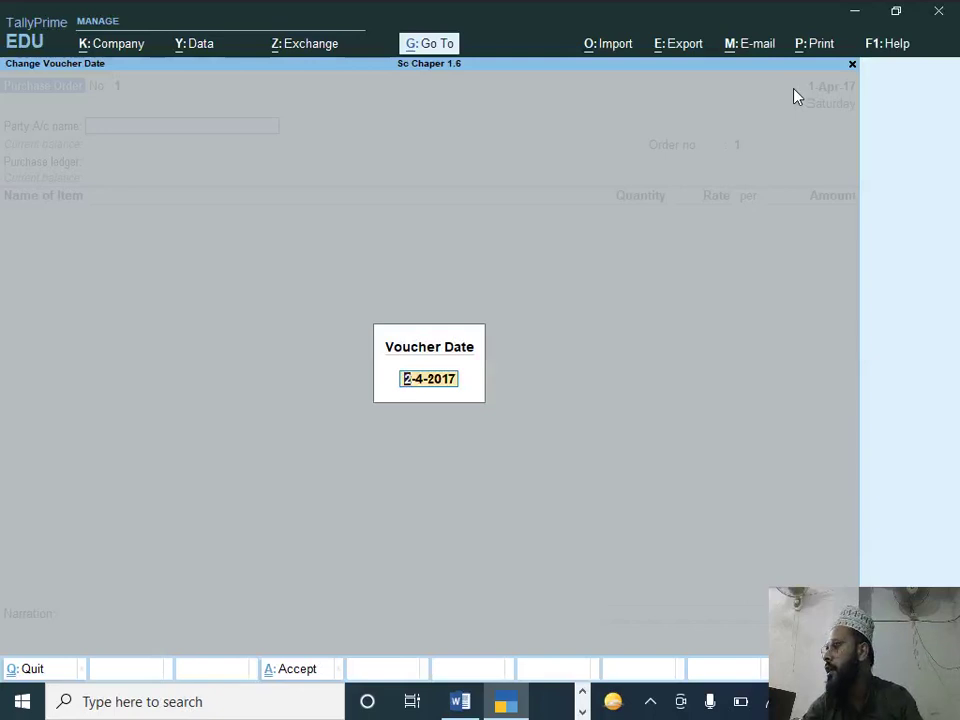
pyautogui.write('1-7')
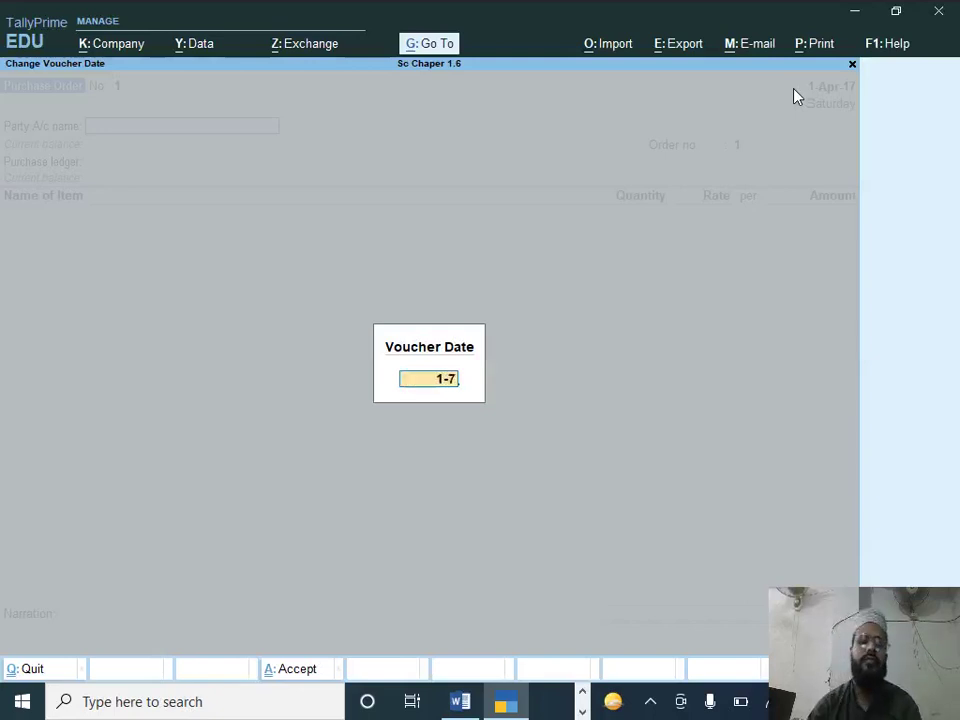
pyautogui.press('Return')
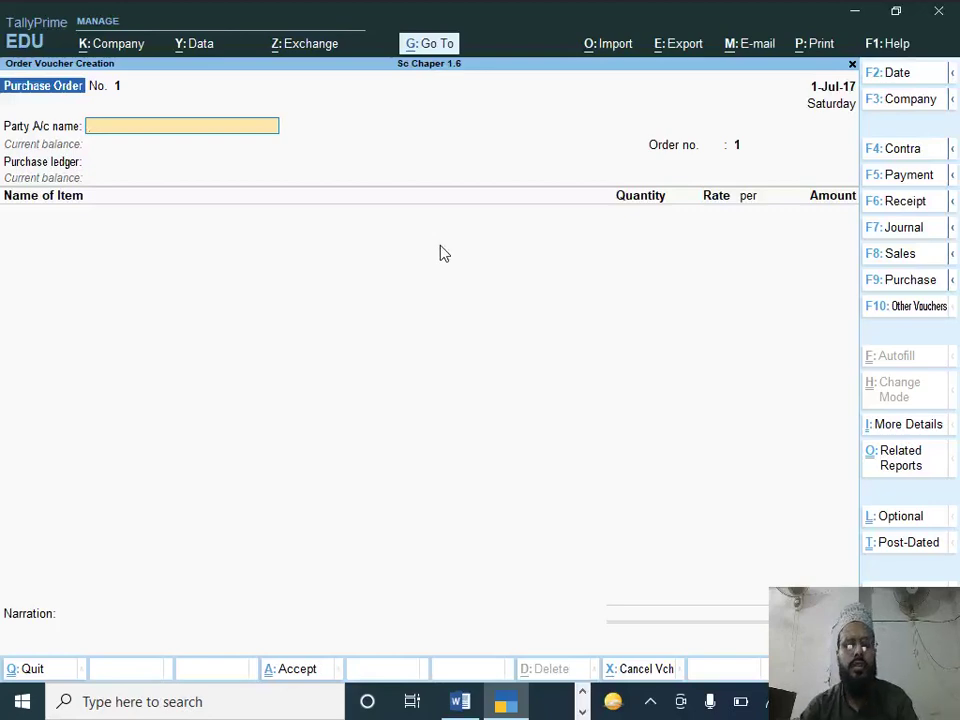
# Step: Start a new party ledger for the purchase order and name it E World Dealer
pyautogui.hotkey('alt', 'Tab')
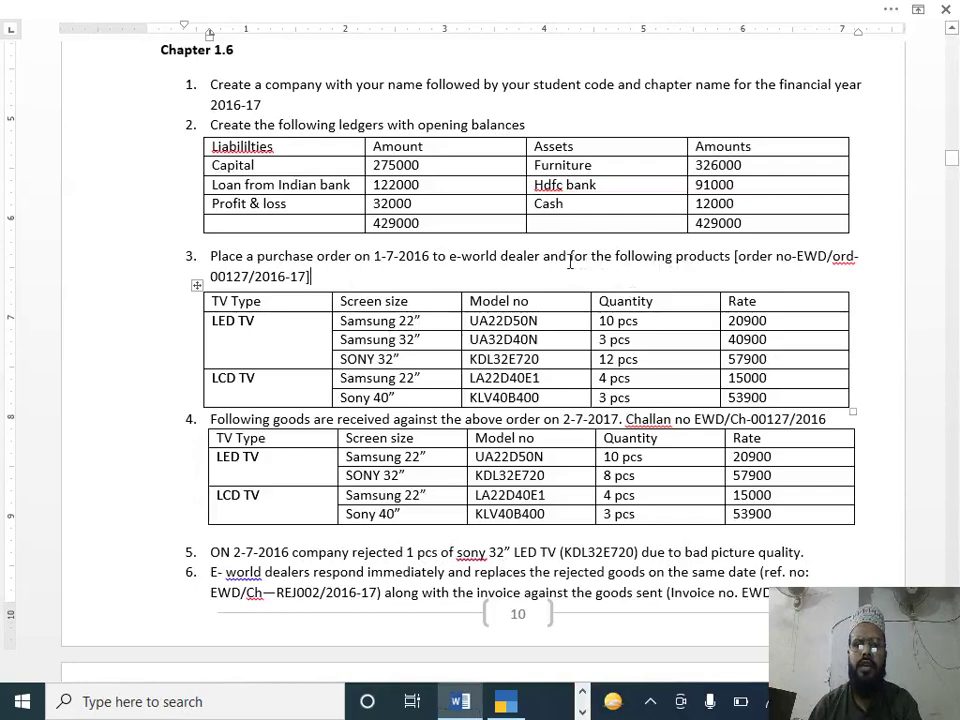
pyautogui.hotkey('alt', 'Tab')
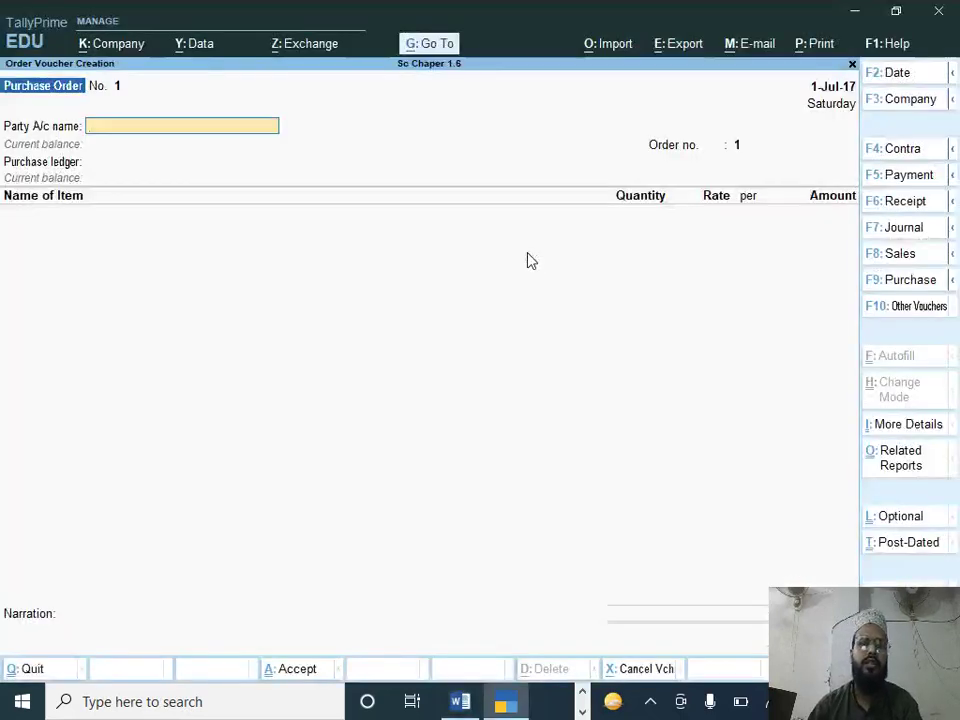
pyautogui.hotkey('alt', 'c')
pyautogui.write('E')
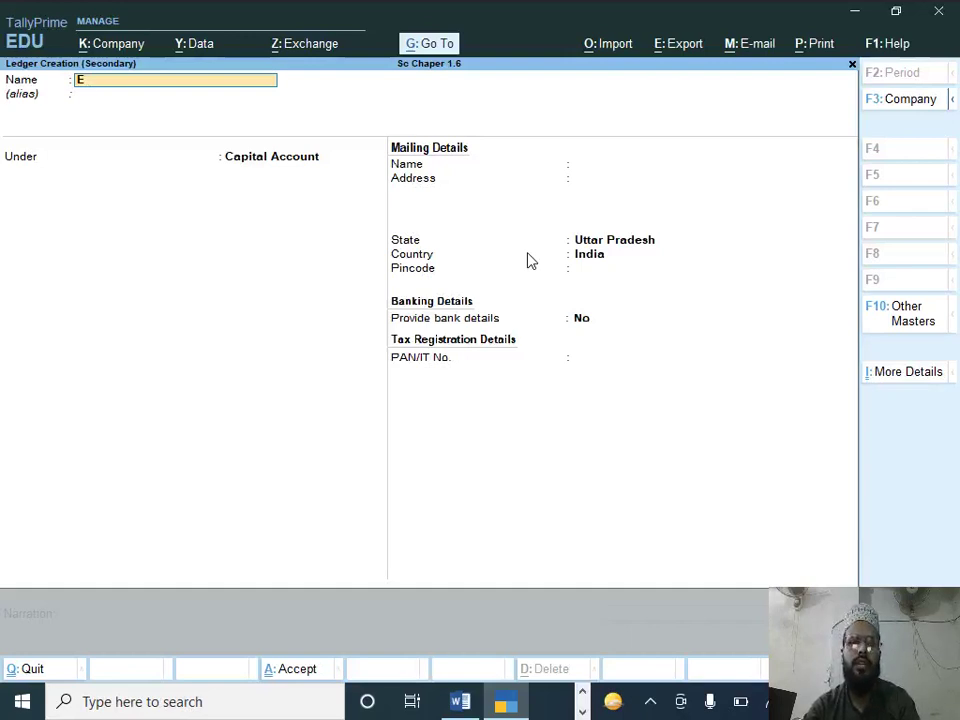
pyautogui.write('World')
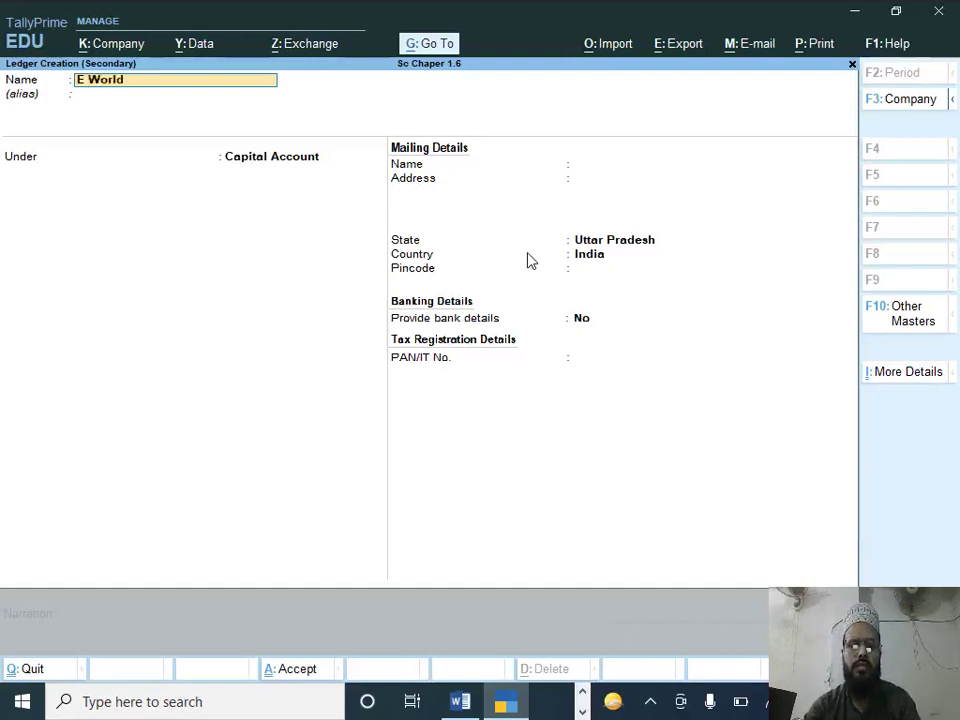
pyautogui.write(' dealer')
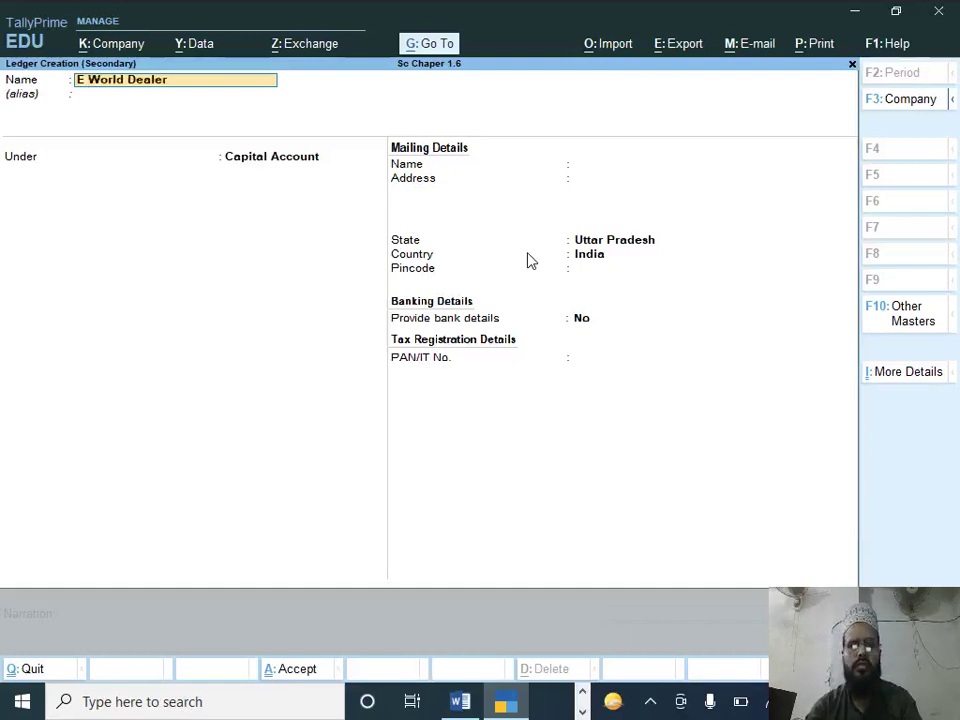
pyautogui.press('Return')
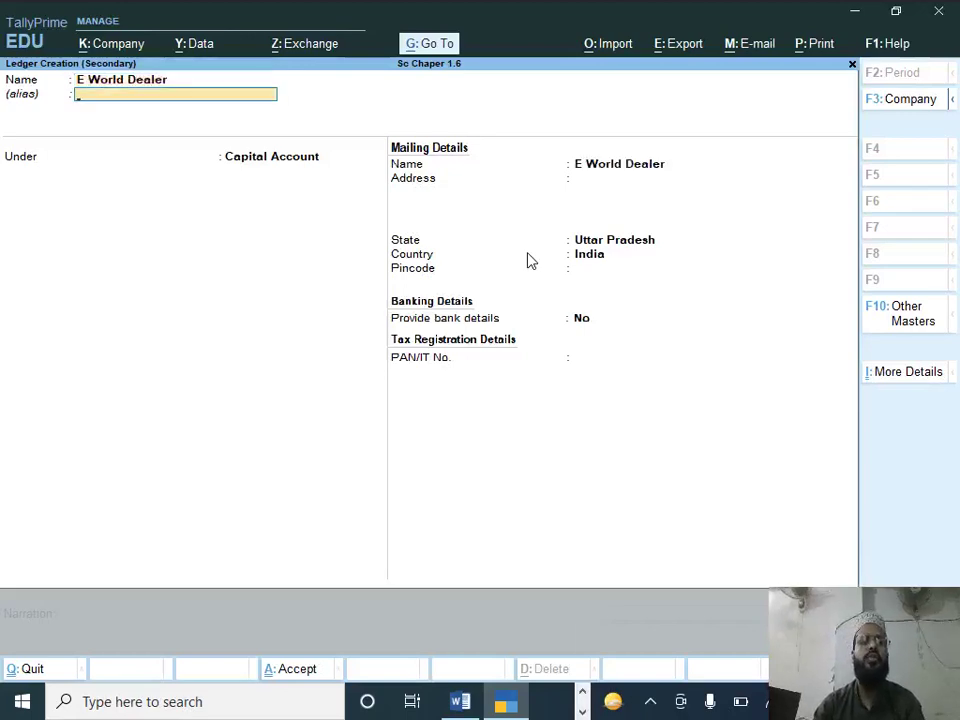
pyautogui.press('Return')
# Step: Place the E World Dealer ledger under Sundry Creditors, keep the other default details and save it
pyautogui.hotkey('alt', 'Tab')
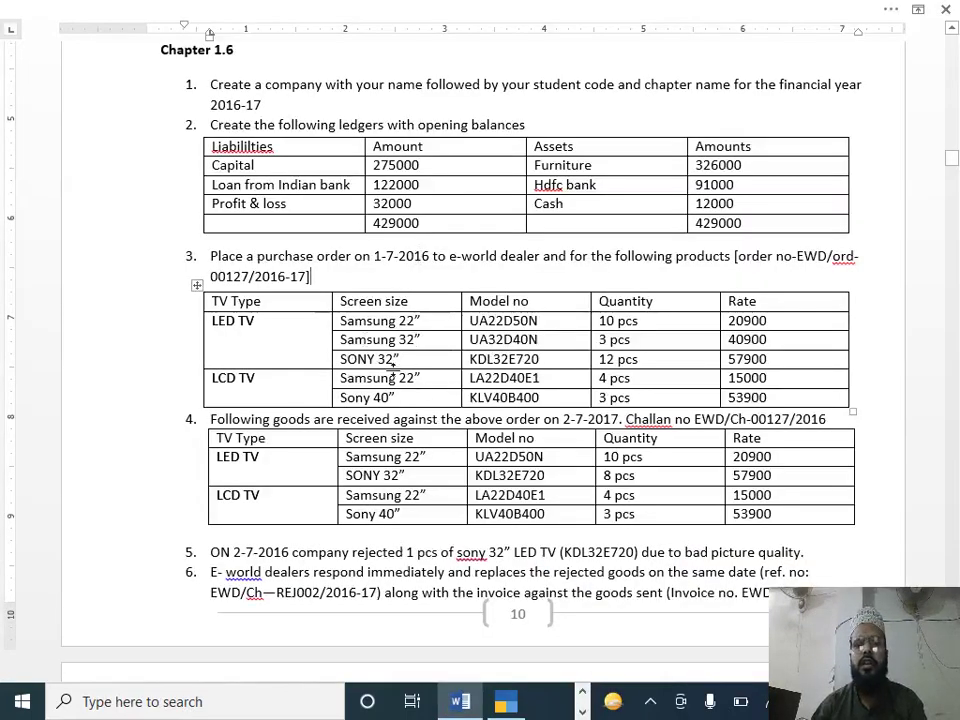
pyautogui.hotkey('alt', 'Tab')
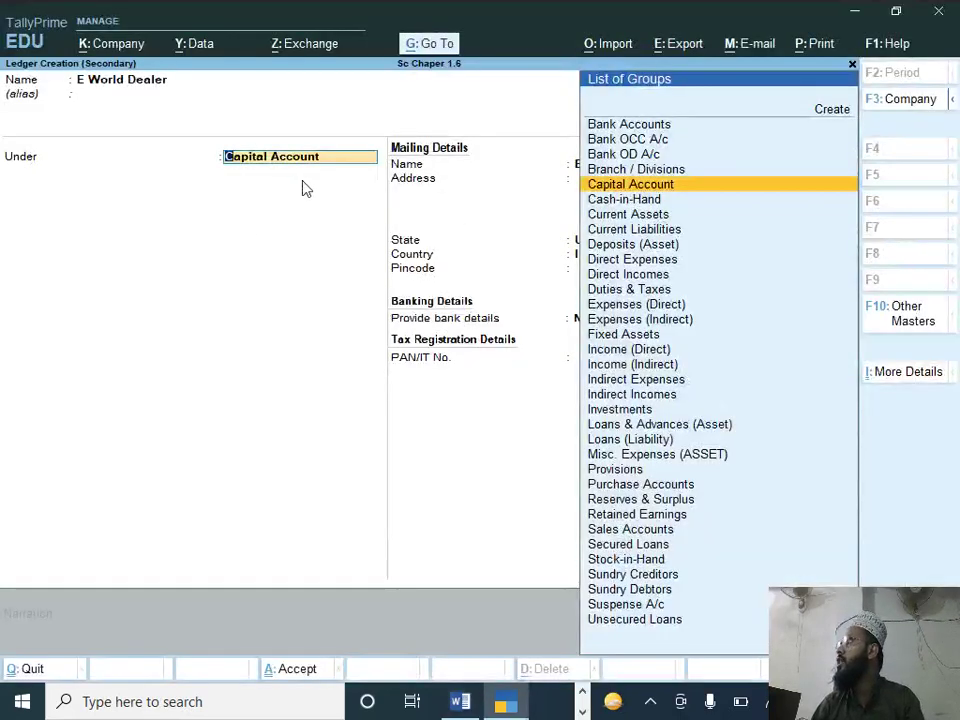
pyautogui.write('S')
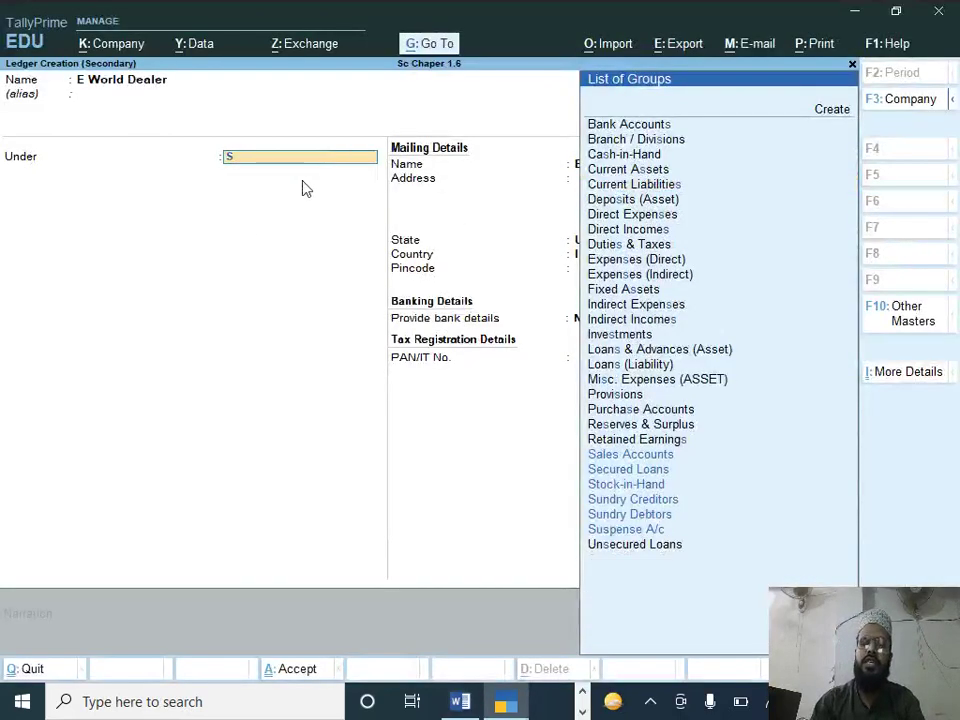
pyautogui.press('Down')
pyautogui.press('Down')
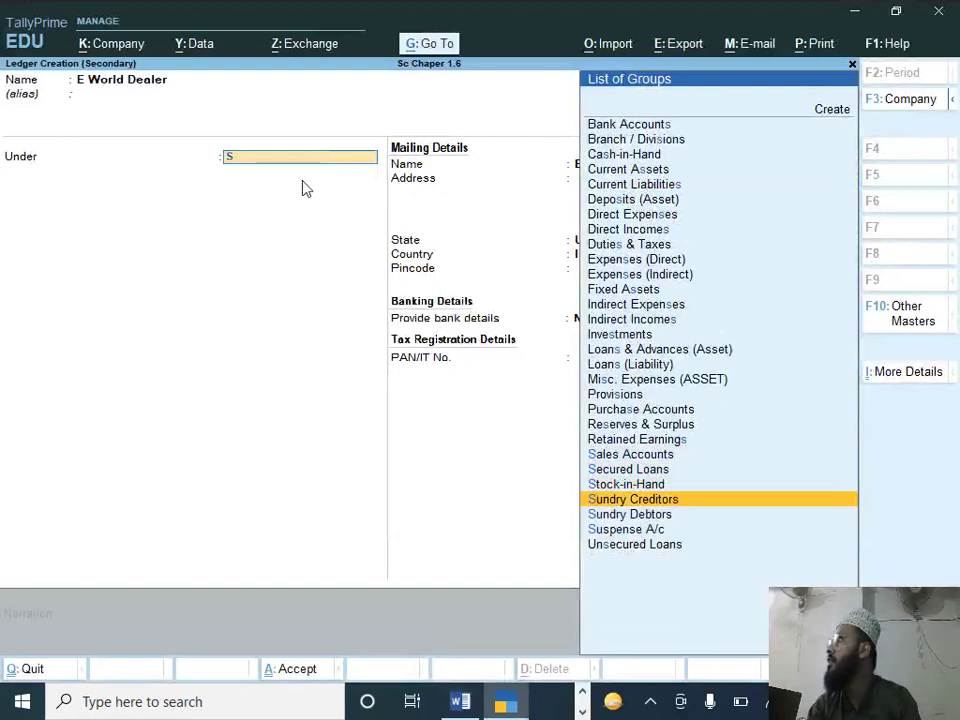
pyautogui.press('Return')
pyautogui.press('Return')
pyautogui.press('Return')
pyautogui.press('Return')
pyautogui.press('Return')
pyautogui.press('Return')
pyautogui.press('Return')
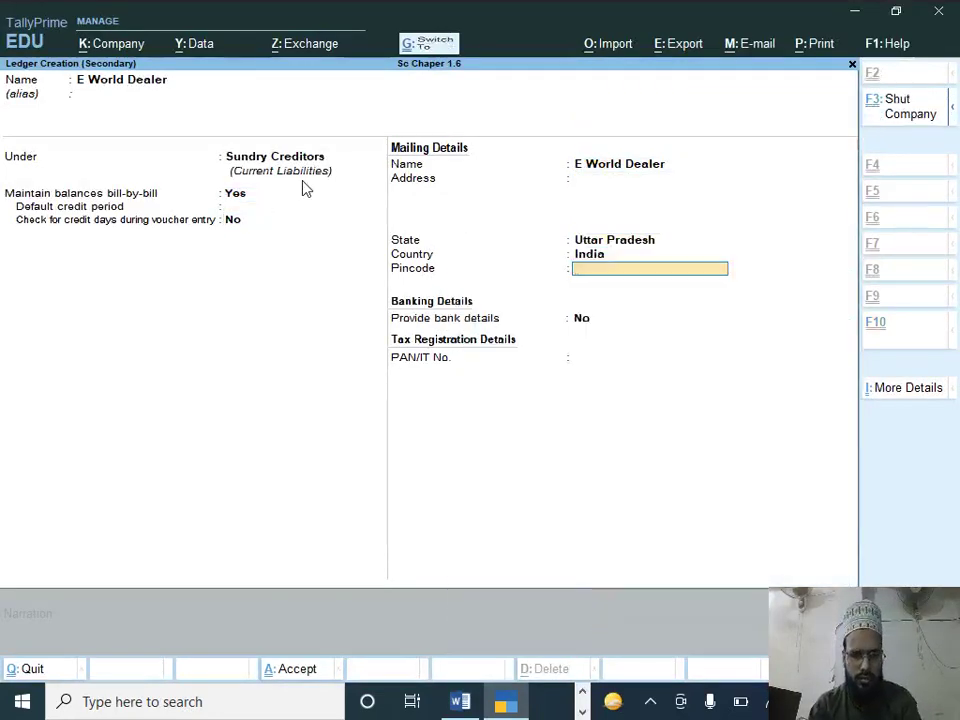
pyautogui.hotkey('ctrl', 'a')
# Step: Accept the blank order and receipt details and enter the order number given in the exercise document
pyautogui.press('Escape')
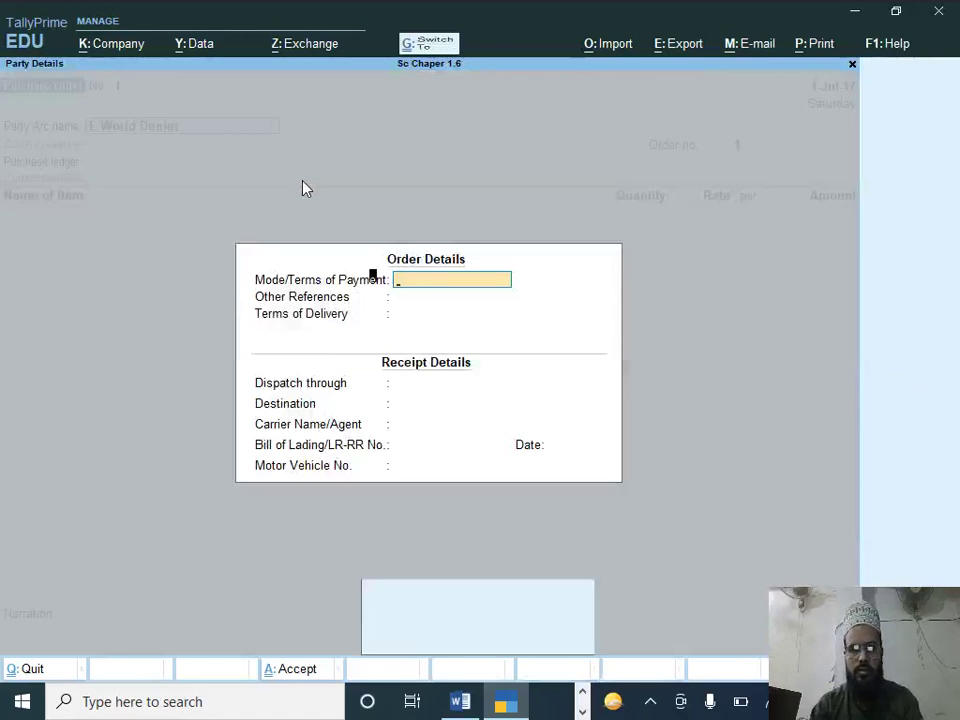
pyautogui.hotkey('ctrl', 'a')
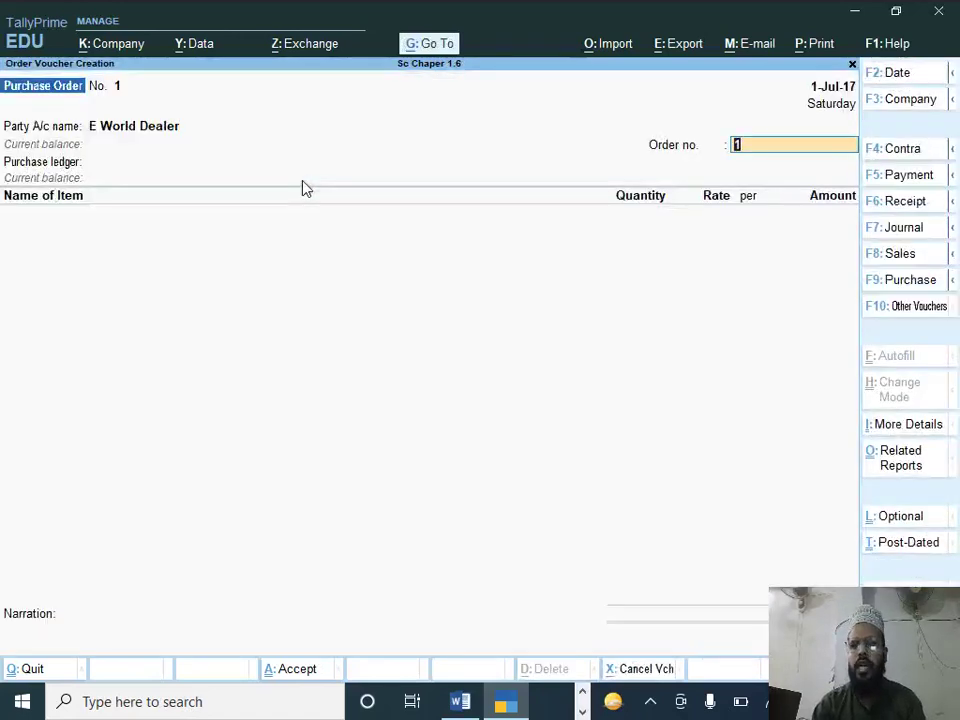
pyautogui.hotkey('alt', 'Tab')
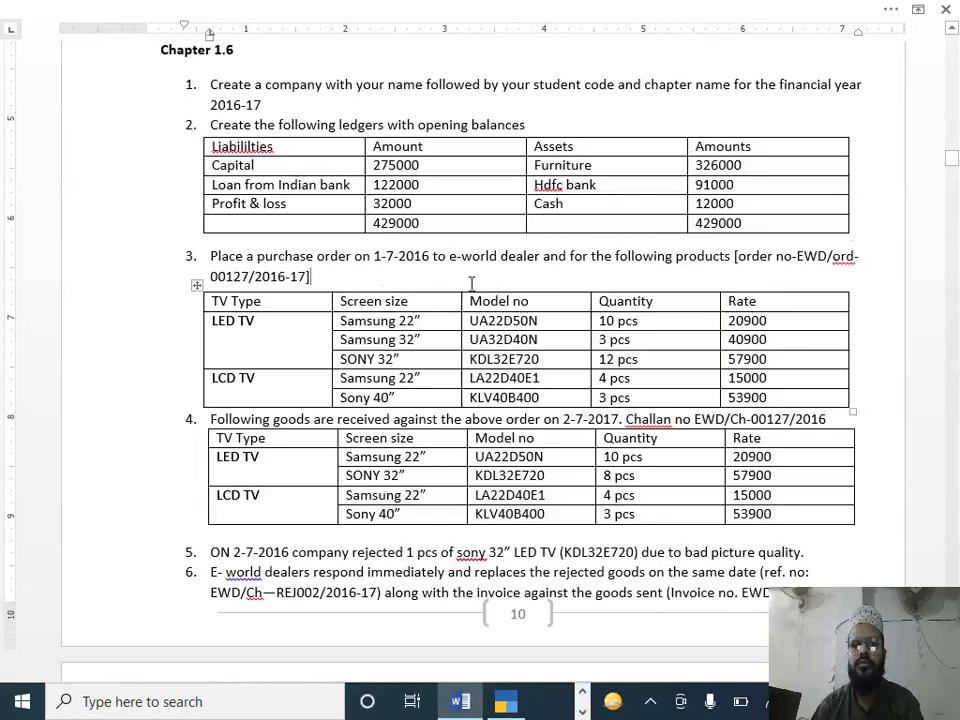
pyautogui.tripleClick(833, 259)
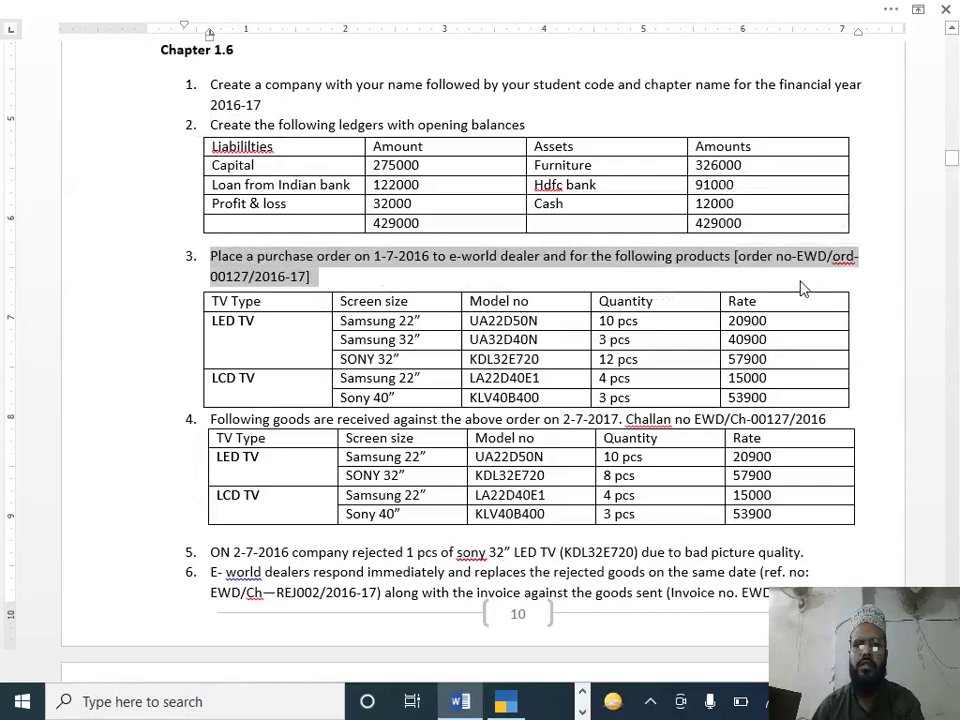
pyautogui.hotkey('alt', 'Tab')
pyautogui.write('ewd/o')
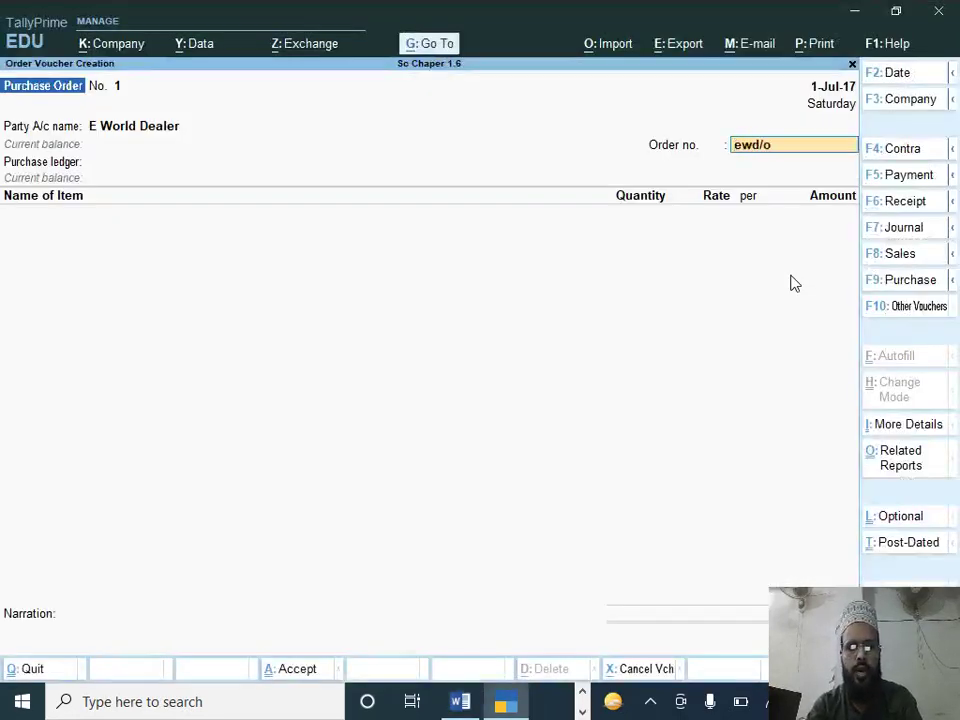
pyautogui.write('rd-00127')
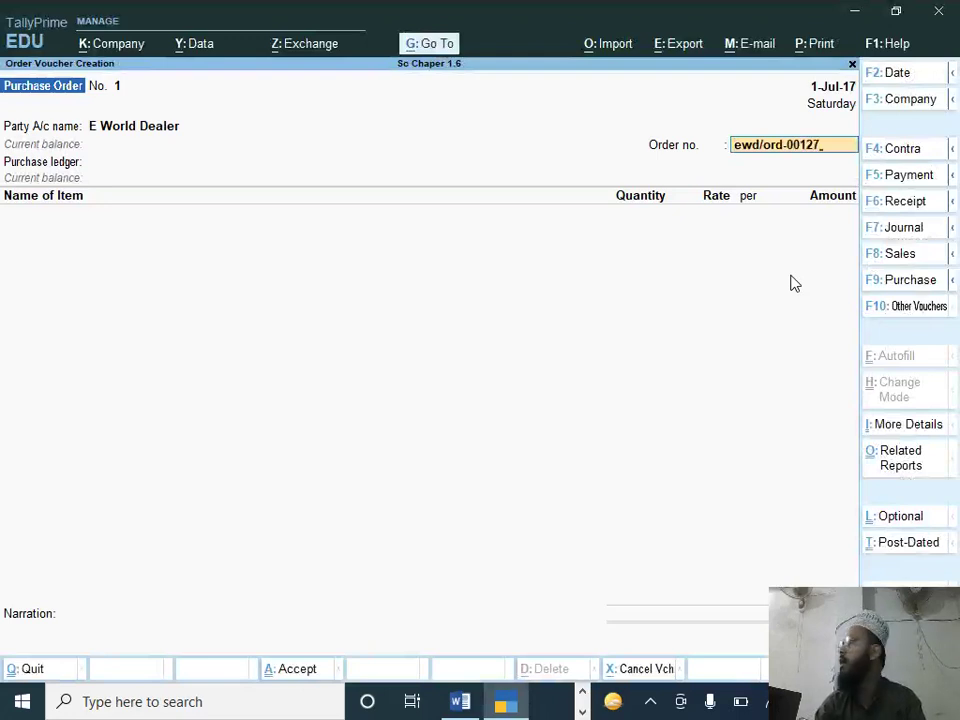
pyautogui.press('Return')
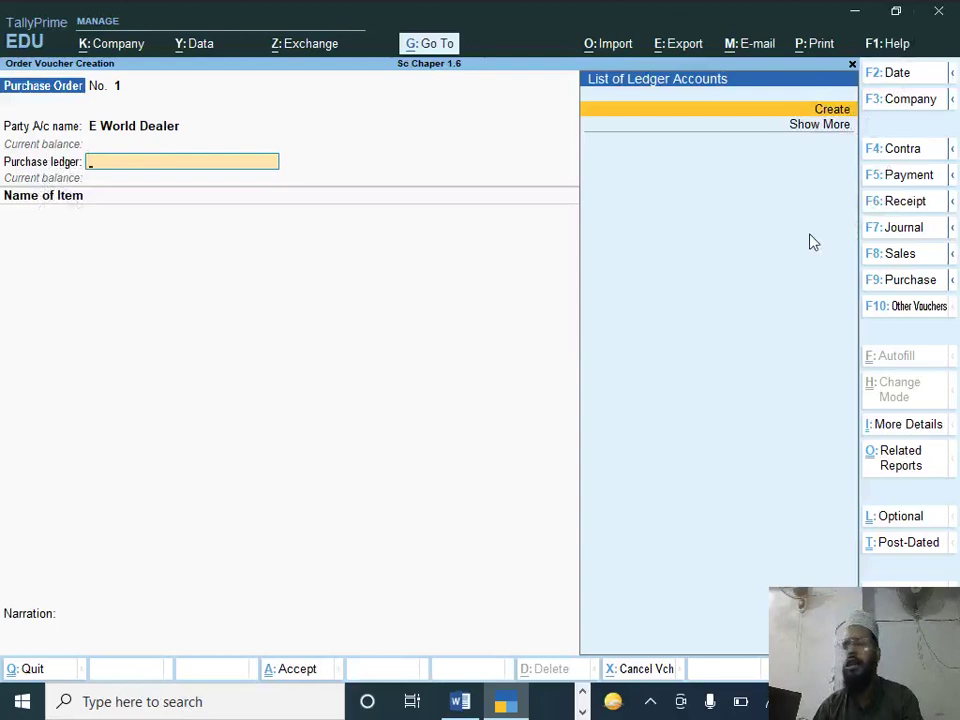
# Step: Create a ledger named Purchase under Purchase Accounts and use it as the order's purchase ledger
pyautogui.hotkey('alt', 'c')
pyautogui.write('Purcj')
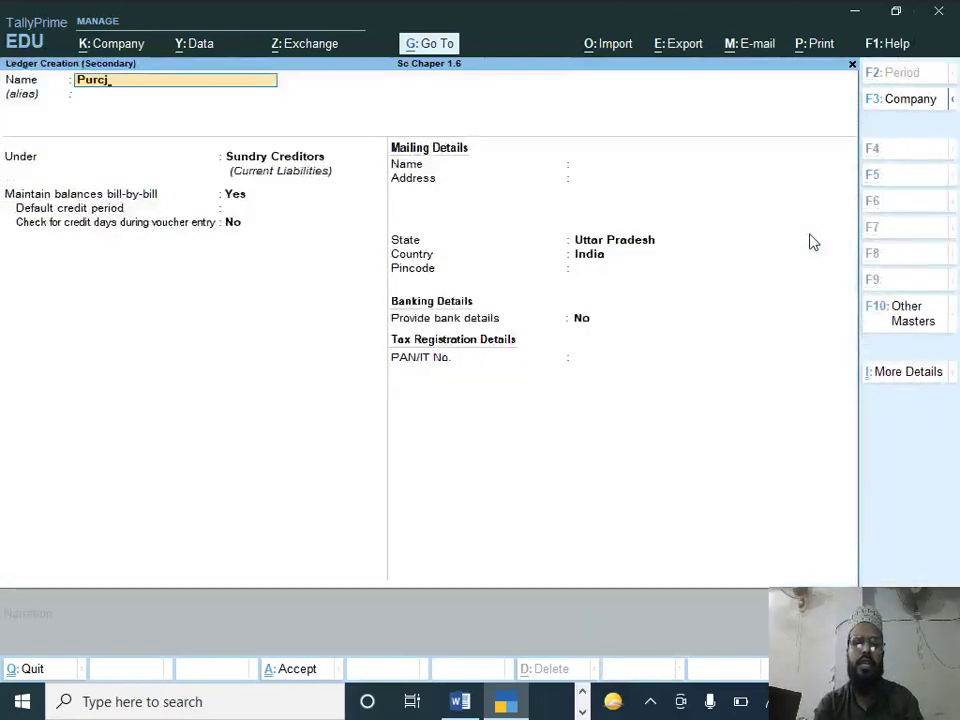
pyautogui.press('BackSpace')
pyautogui.write('hase')
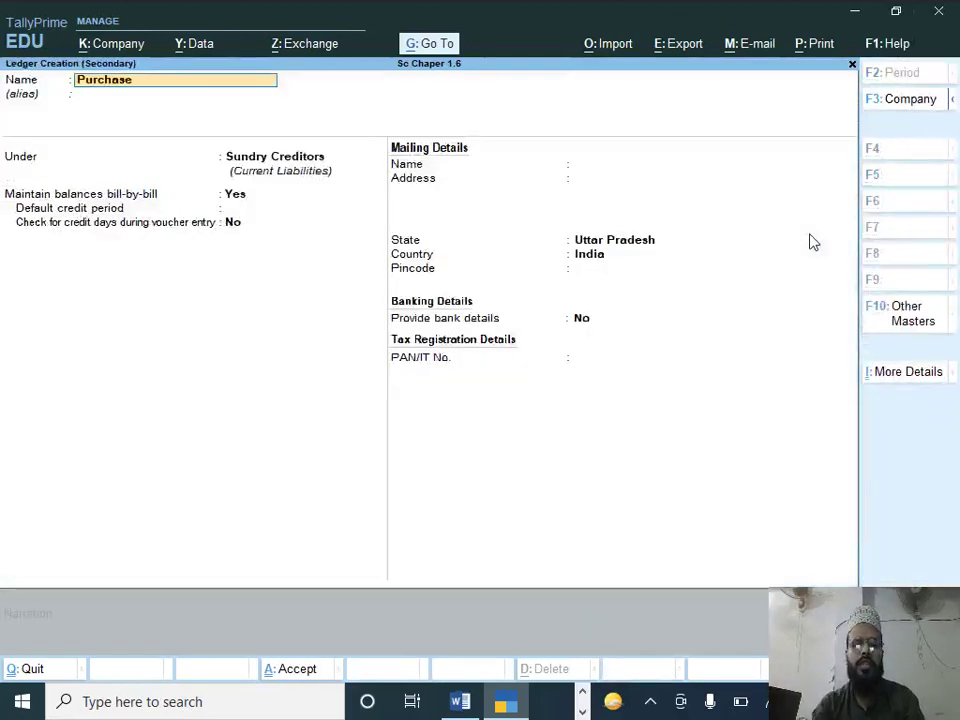
pyautogui.press('Return')
pyautogui.press('Return')
pyautogui.write('P')
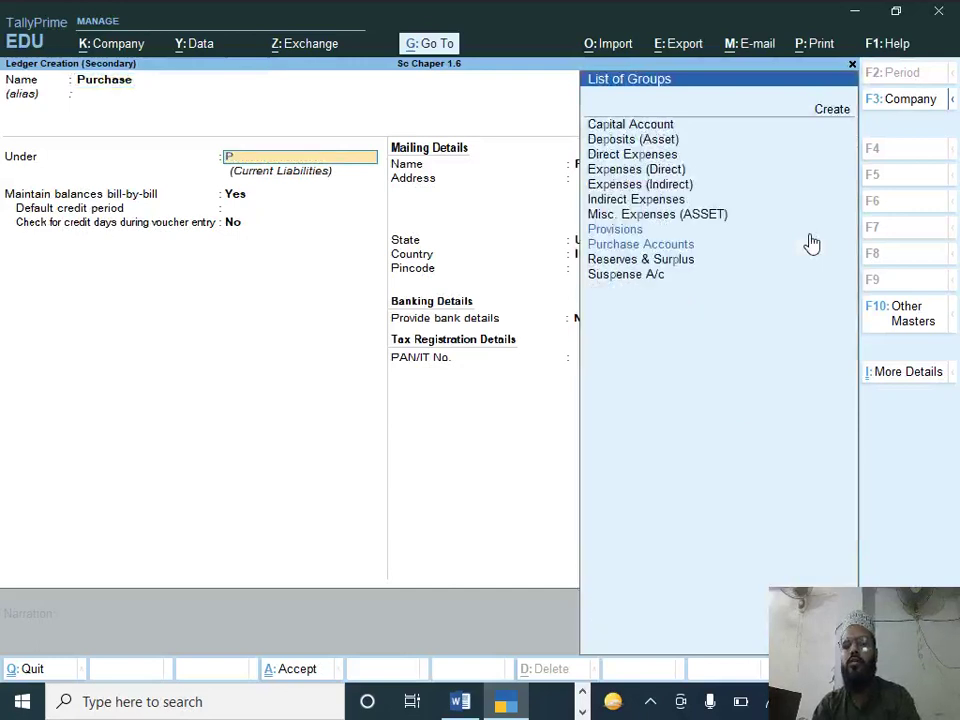
pyautogui.press('Down')
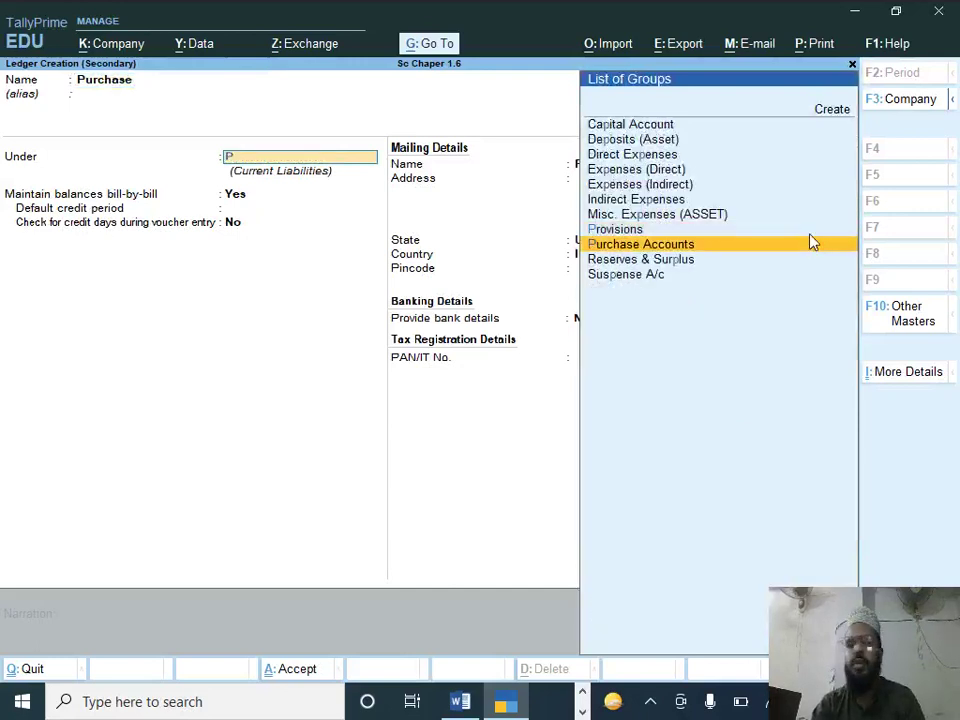
pyautogui.press('Return')
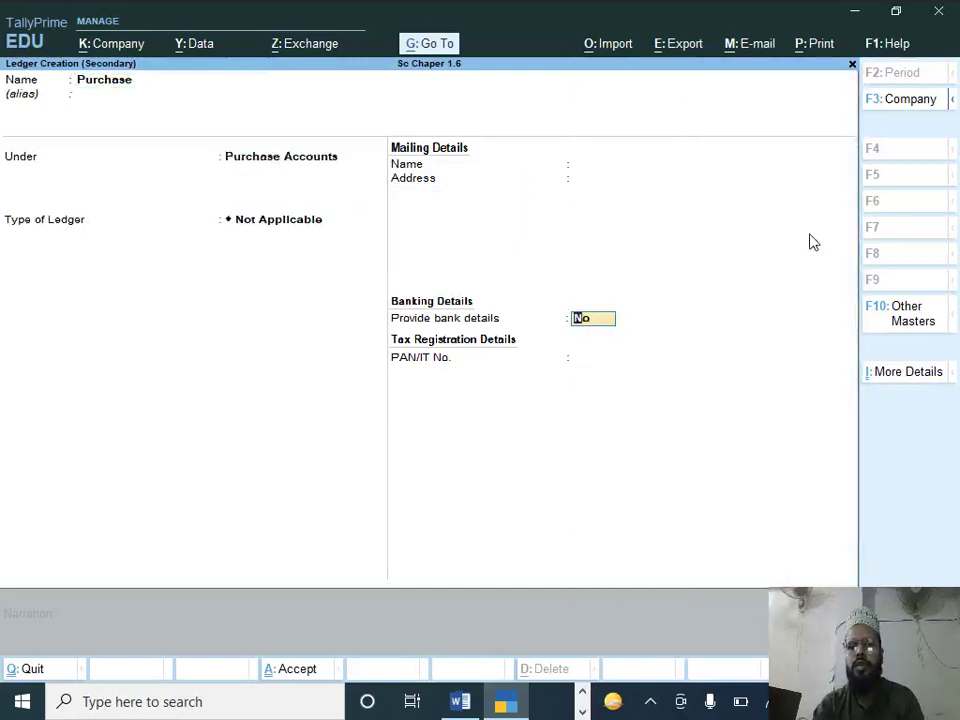
pyautogui.press('Return')
pyautogui.press('Return')
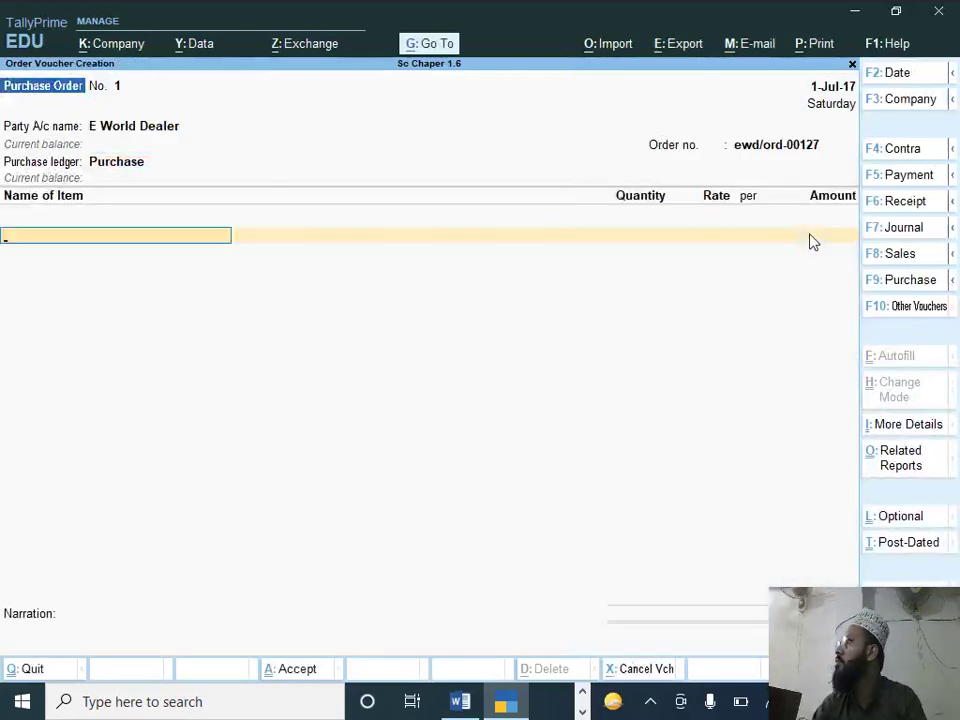
# Step: Start a new stock item for the order's first line, named UA22D50N after the first model number in the exercise document
pyautogui.hotkey('alt', 'Tab')
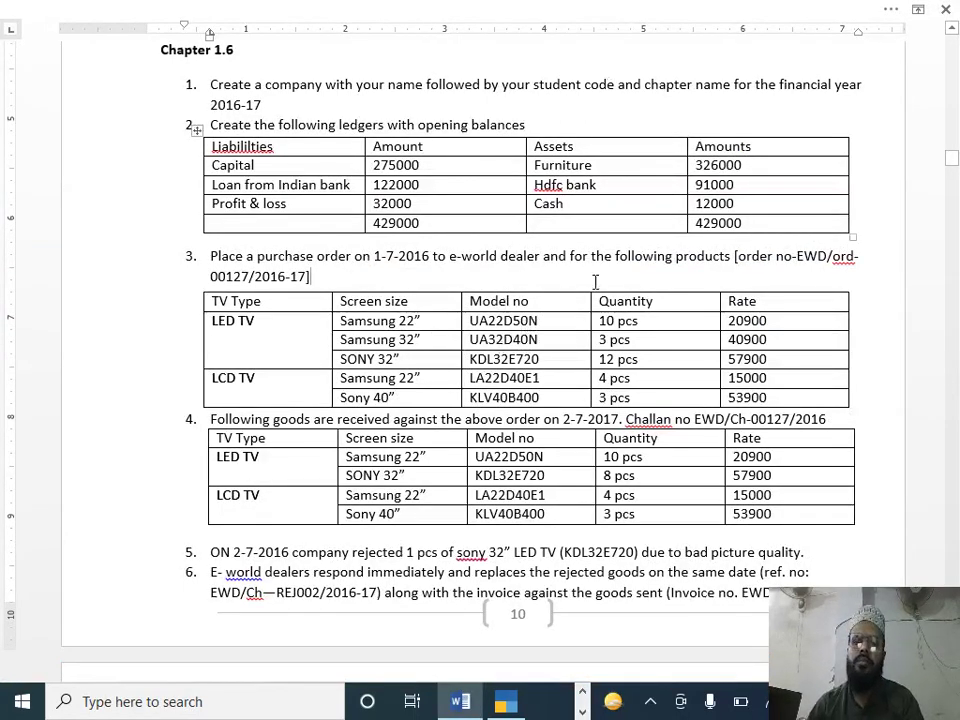
pyautogui.doubleClick(532, 321)
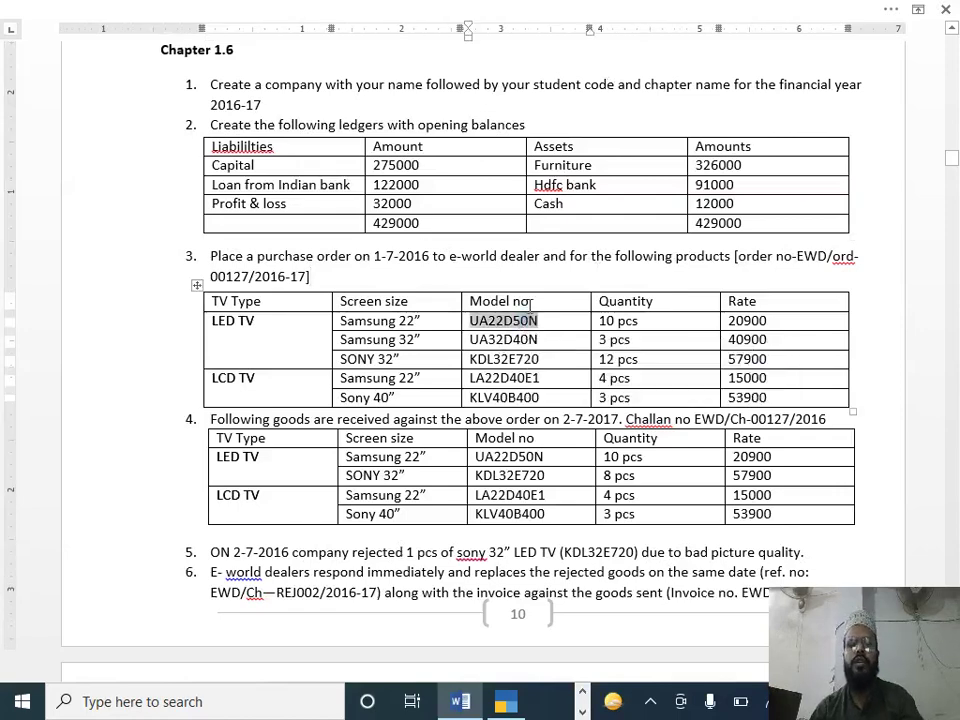
pyautogui.hotkey('alt', 'Tab')
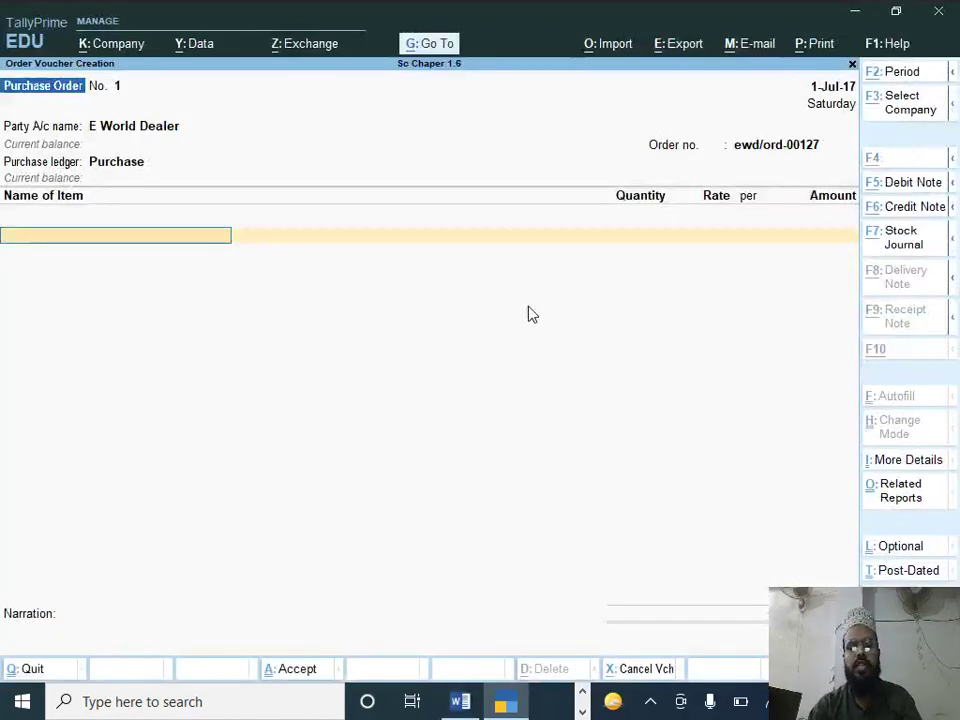
pyautogui.hotkey('alt', 'c')
pyautogui.hotkey('ctrl', 'alt', 'v')
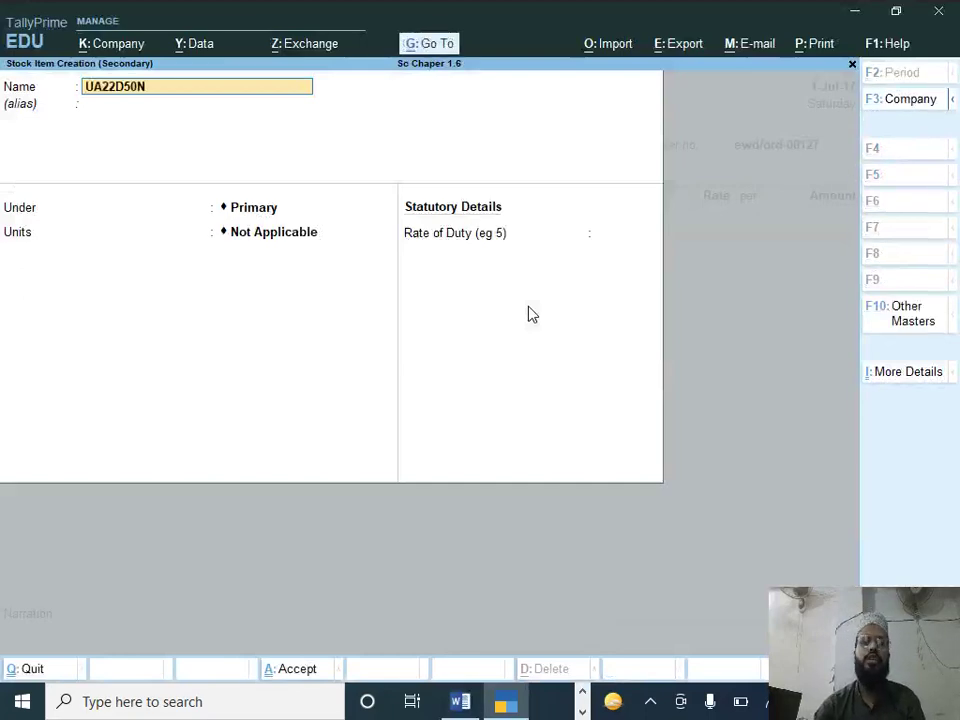
pyautogui.press('Return')
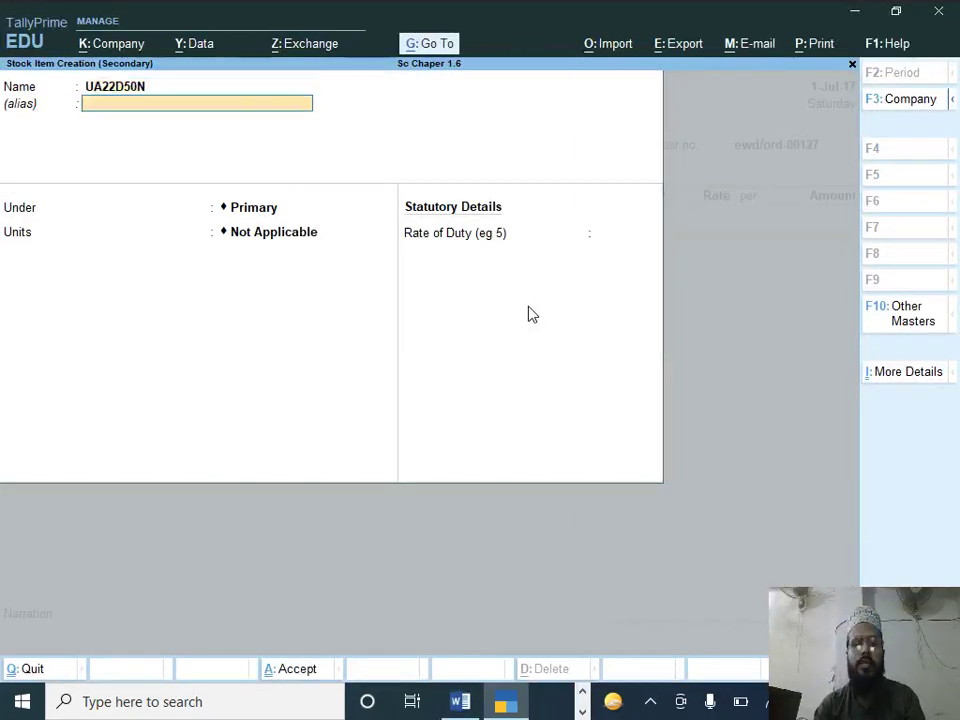
pyautogui.press('Return')
# Step: Start a new stock group for item UA22D50N and name it Samsung 22" Led
pyautogui.hotkey('alt', 'Tab')
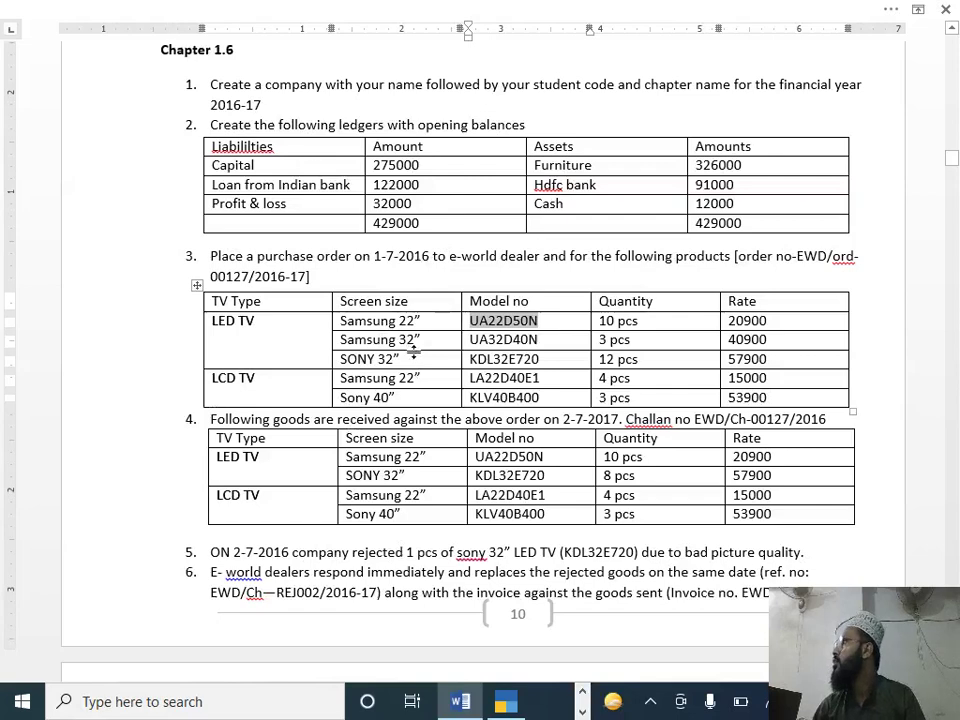
pyautogui.hotkey('alt', 'Tab')
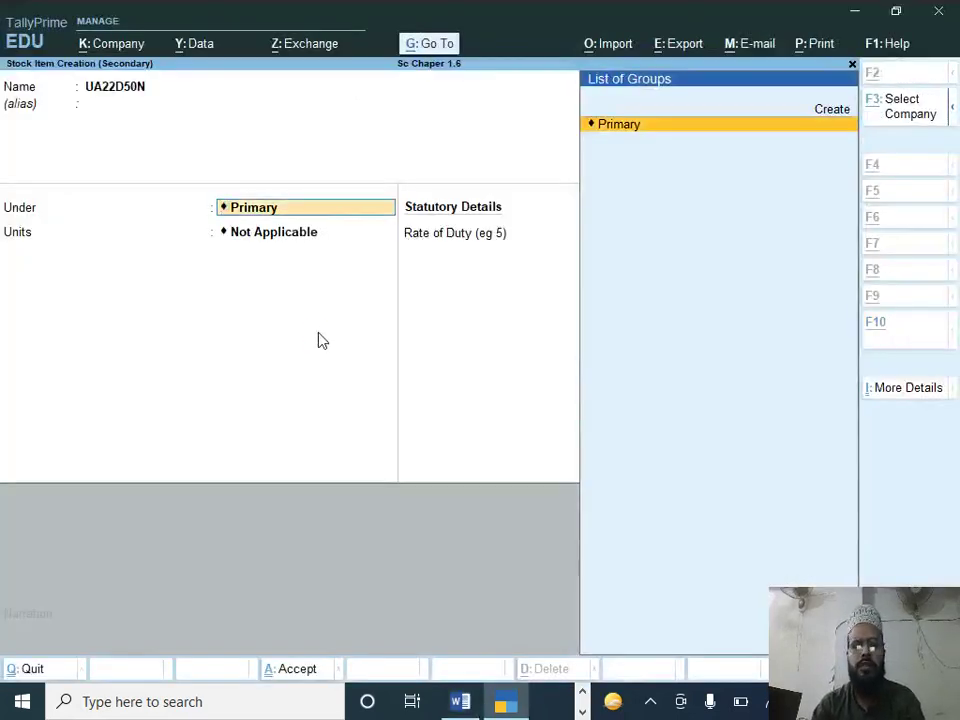
pyautogui.hotkey('alt', 'c')
pyautogui.write('Samsung 22" Led')
pyautogui.press('Return')
pyautogui.press('Return')
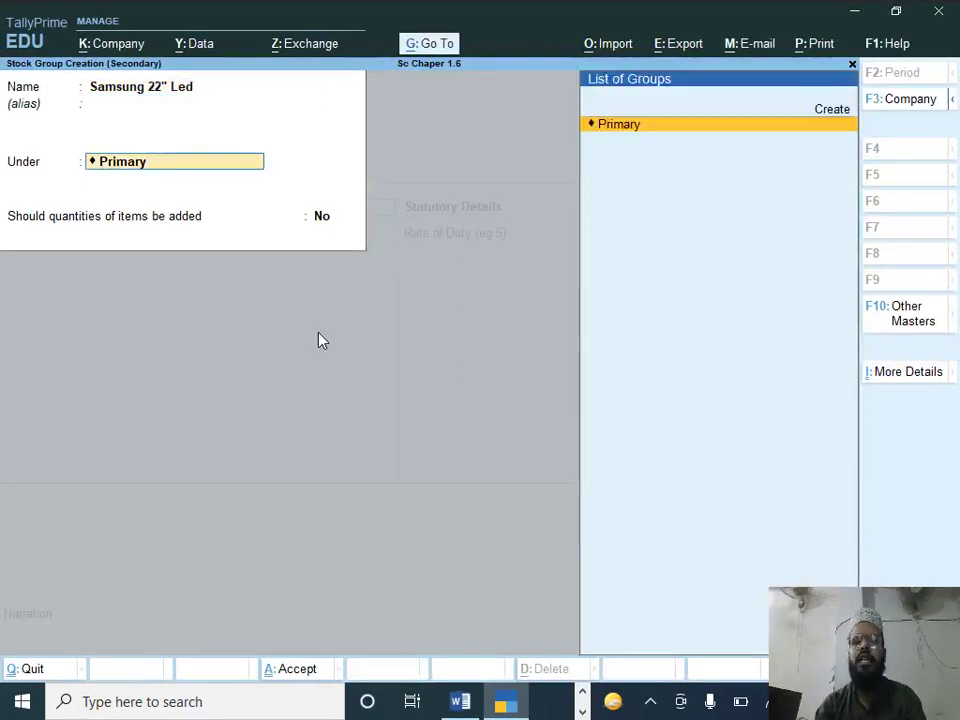
# Step: Rename the new stock group as Led Tv to match the TV type in the exercise document
pyautogui.hotkey('alt', 'Tab')
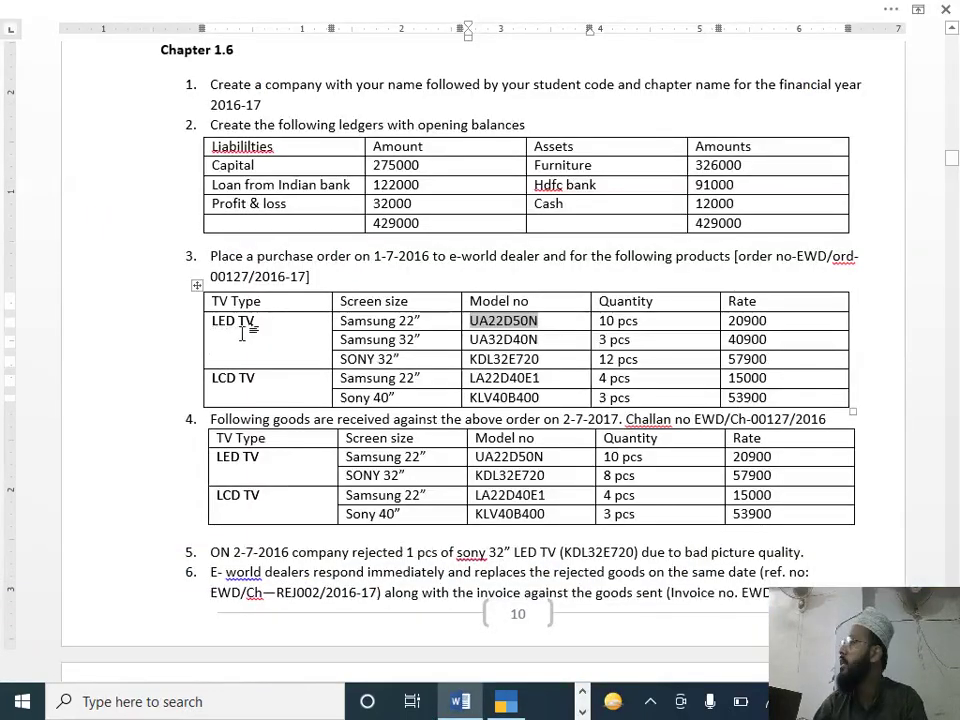
pyautogui.hotkey('alt', 'Tab')
pyautogui.press('BackSpace')
pyautogui.press('BackSpace')
pyautogui.write('Le')
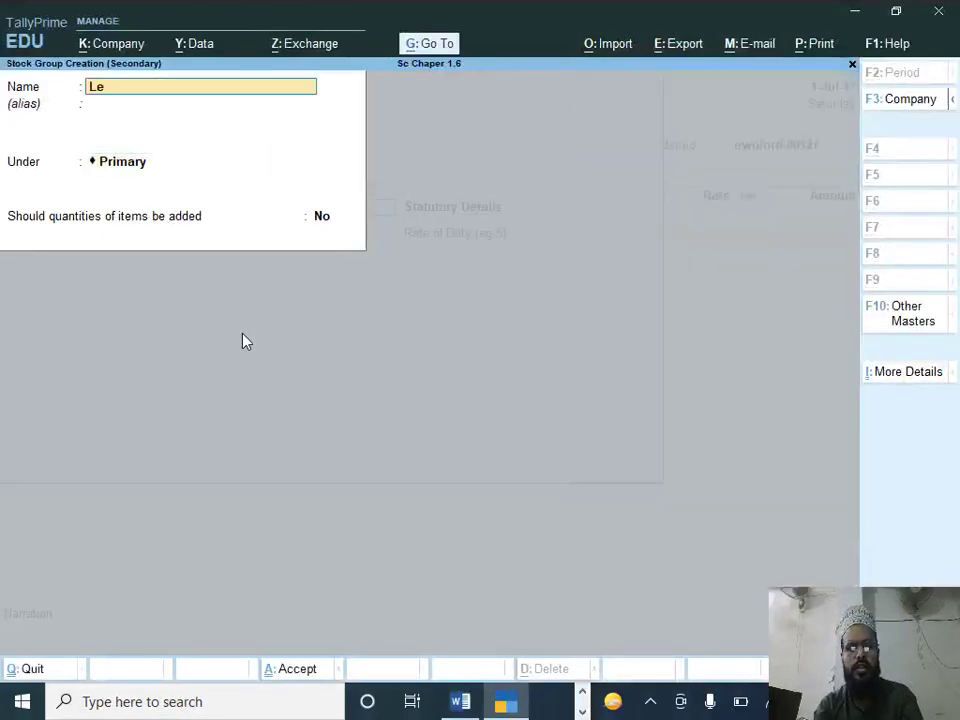
pyautogui.write('d Tv')
pyautogui.press('Return')
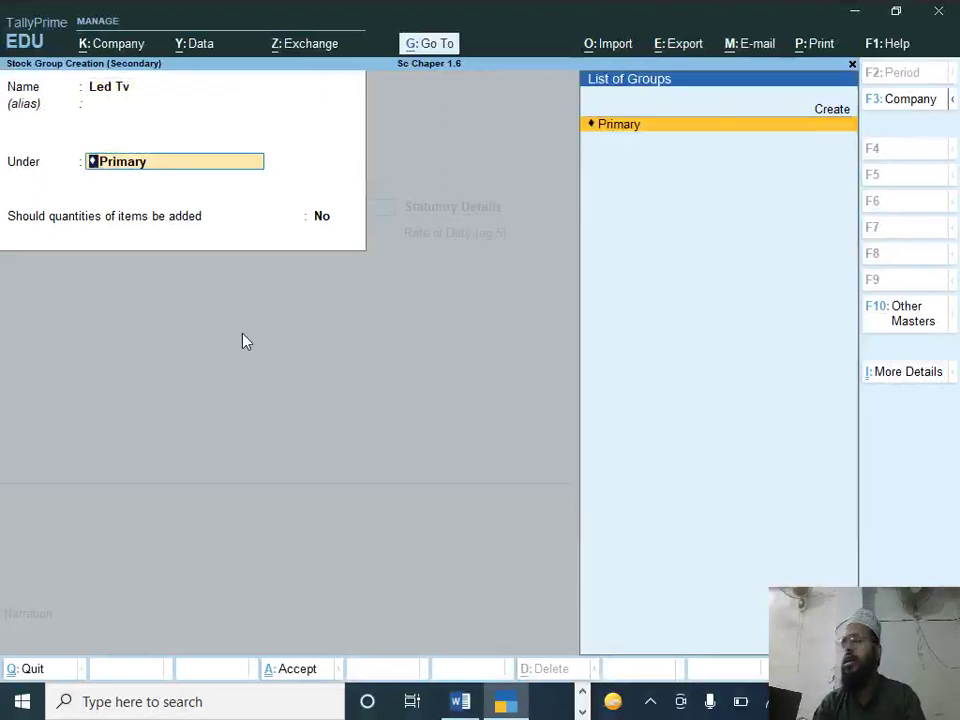
# Step: Save Led Tv as a primary stock group with item quantities added, and save Samsung 22" Led under it for item UA22D50N
pyautogui.press('Return')
pyautogui.write('y')
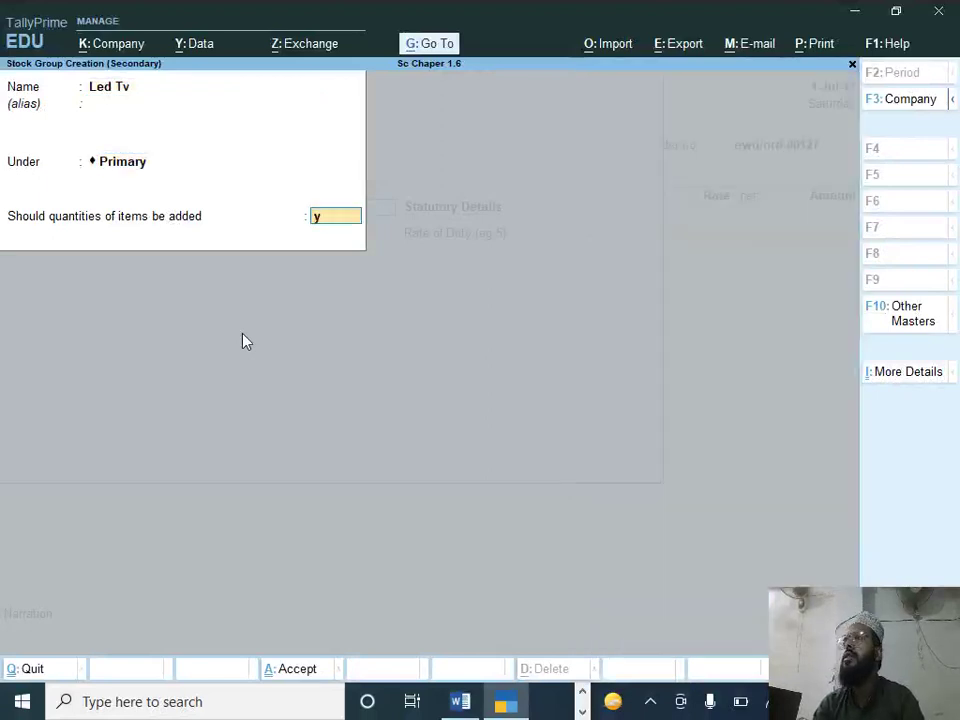
pyautogui.press('Return')
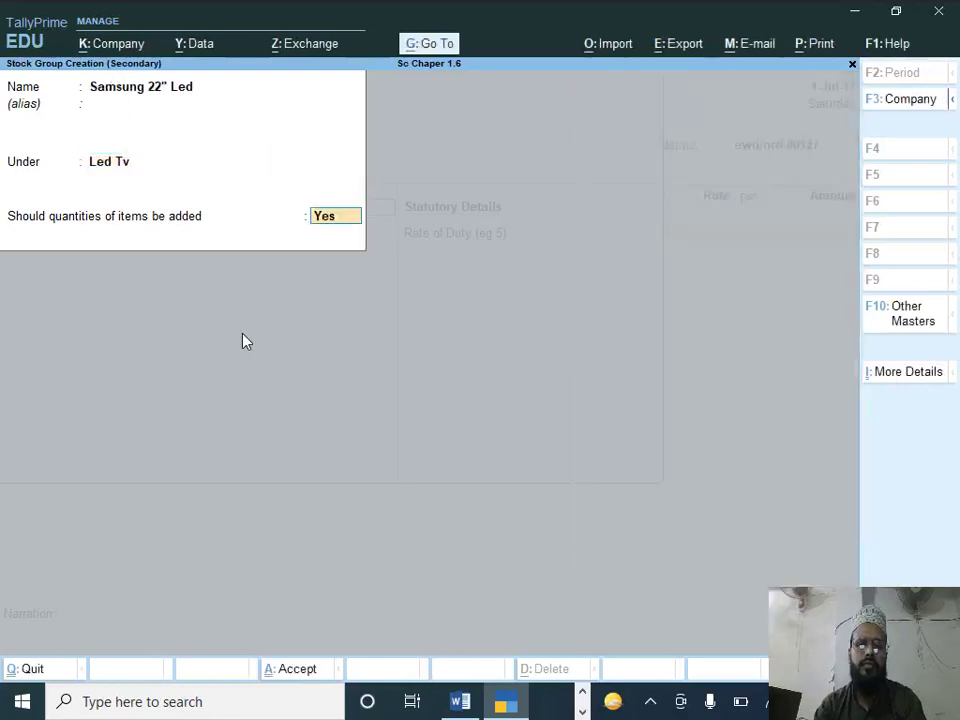
pyautogui.press('Return')
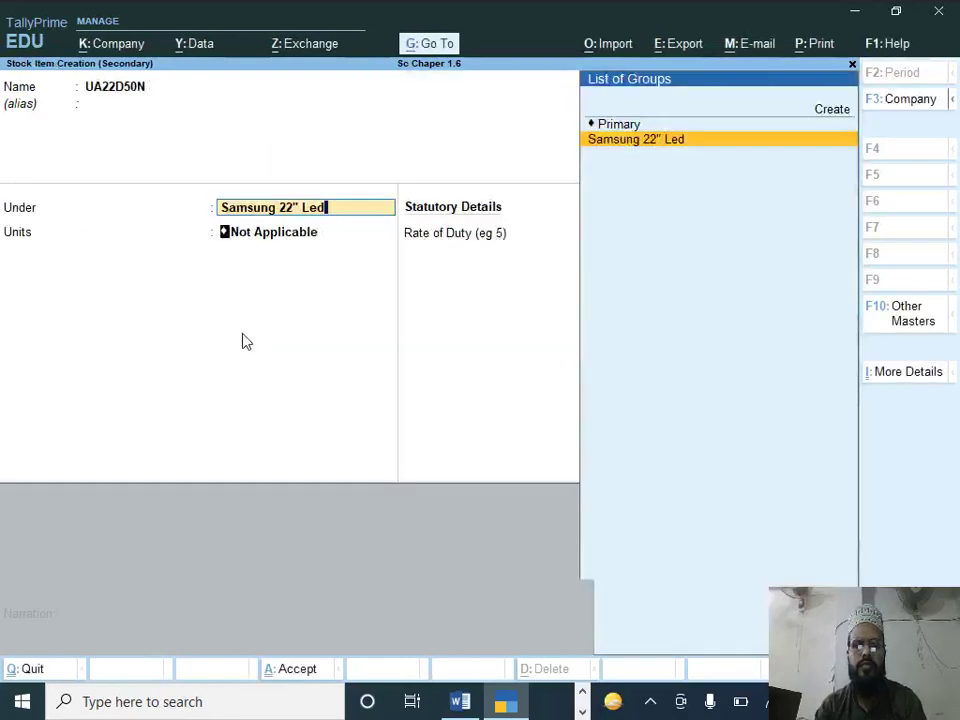
pyautogui.press('Return')
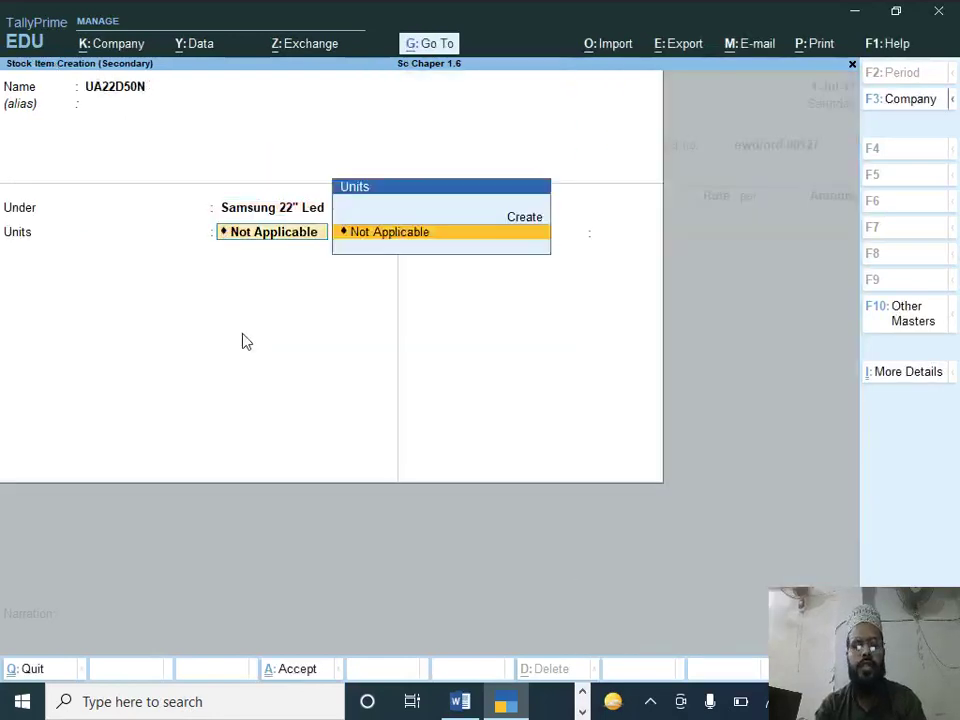
# Step: Create a simple unit pcs with 0 decimal places for item UA22D50N and save the stock item
pyautogui.hotkey('alt', 'c')
pyautogui.write('pcs')
pyautogui.press('Return')
pyautogui.press('Return')
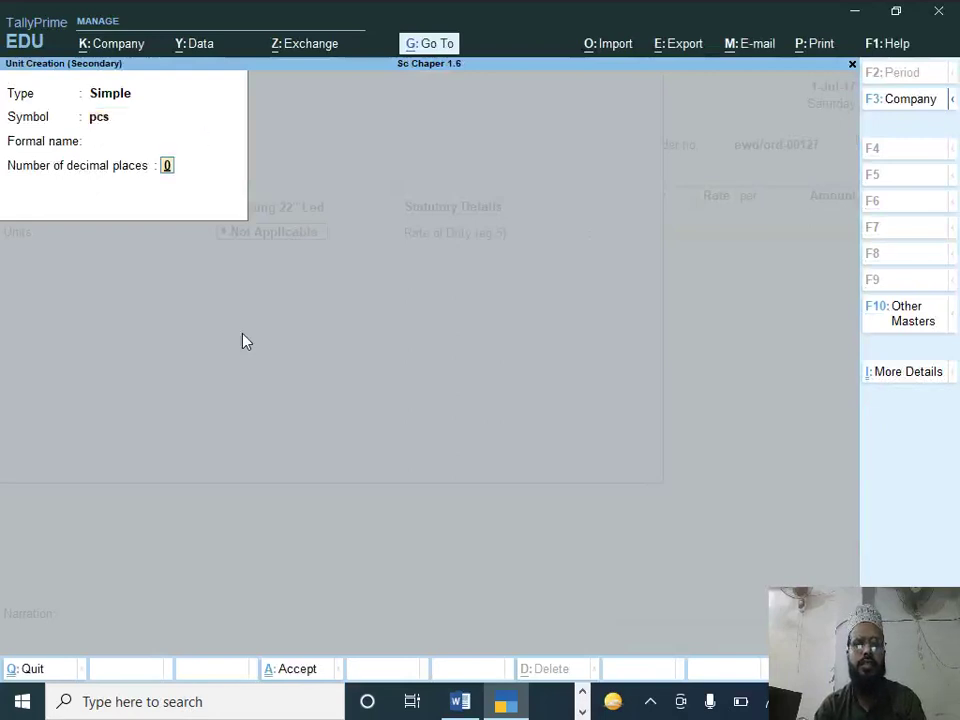
pyautogui.press('Return')
pyautogui.press('Return')
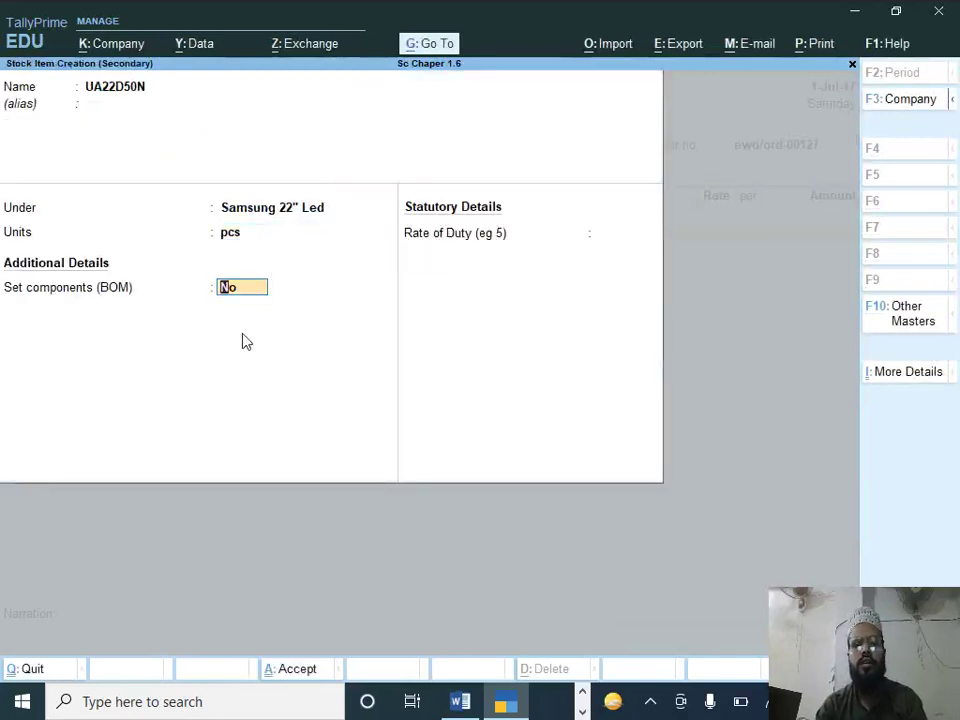
pyautogui.press('Return')
pyautogui.press('Return')
pyautogui.press('Return')
pyautogui.press('Return')
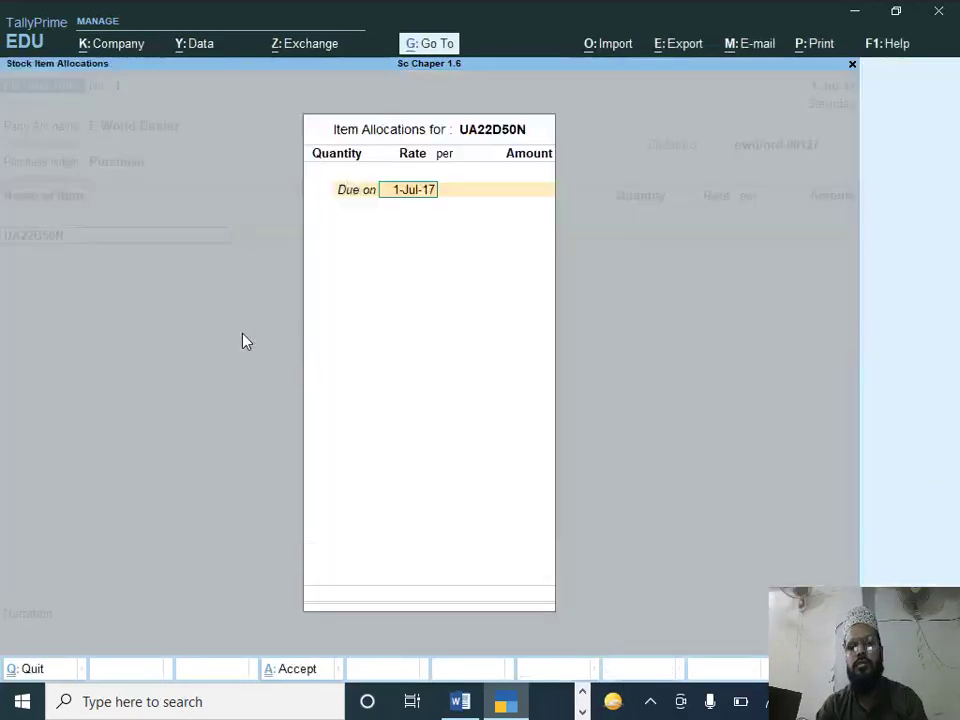
# Step: Allocate 10 pcs of UA22D50N at a rate of 20900, due on 1-Jul-17, as listed in the exercise document
pyautogui.hotkey('alt', 'Tab')
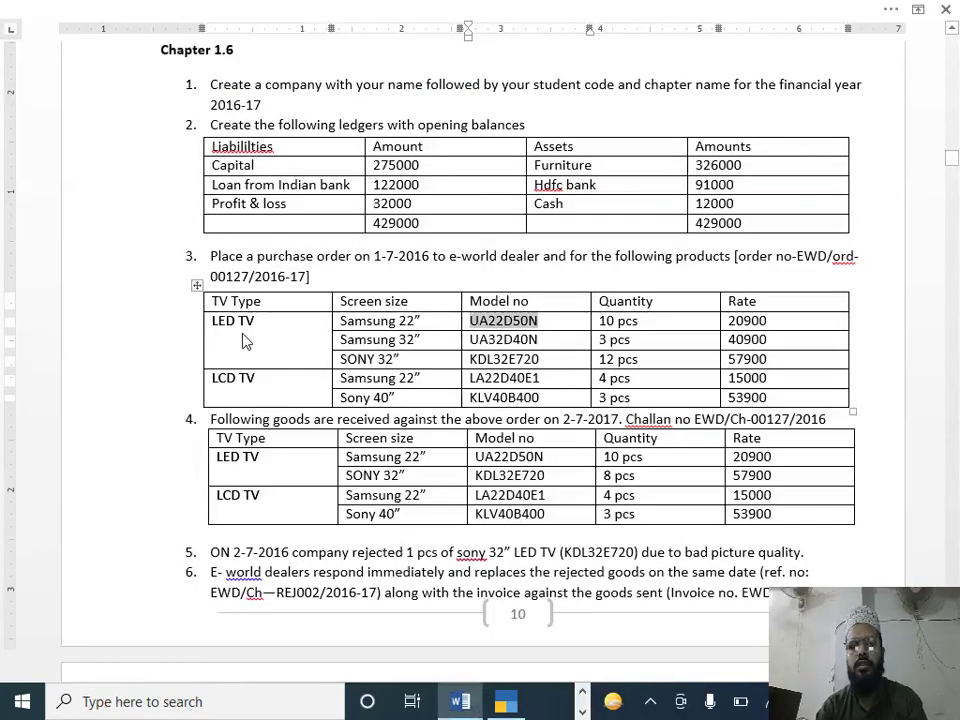
pyautogui.hotkey('alt', 'Tab')
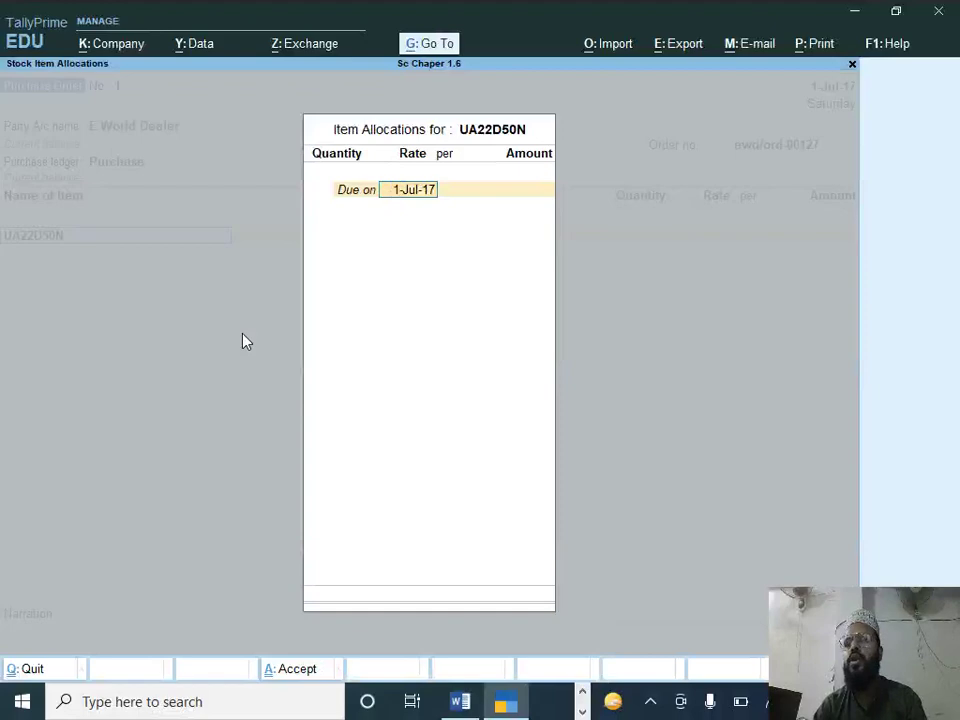
pyautogui.press('Return')
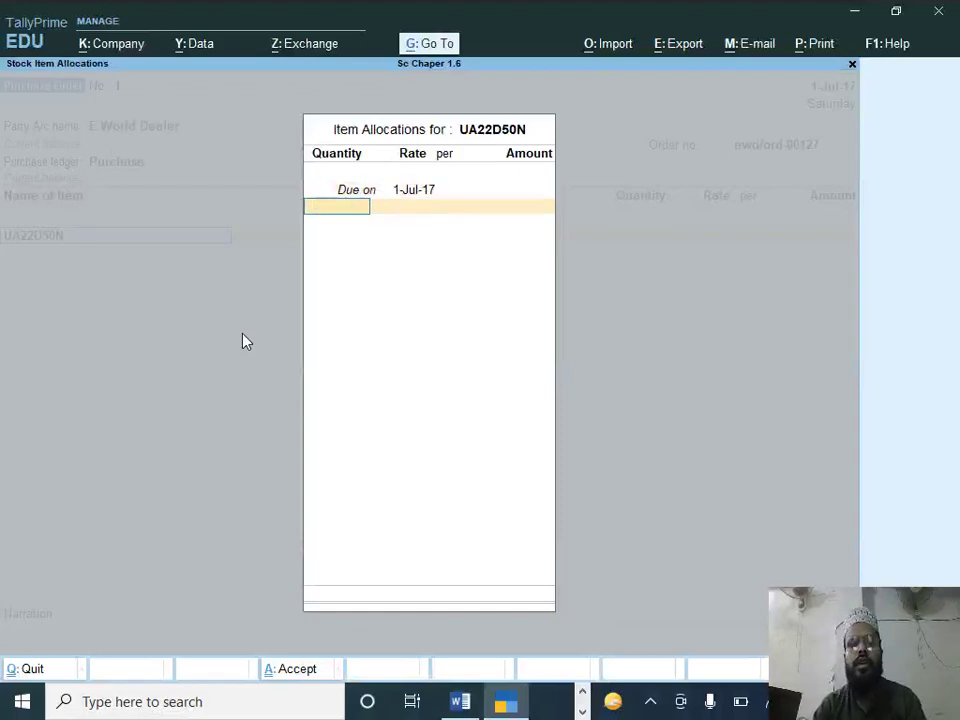
pyautogui.hotkey('alt', 'Tab')
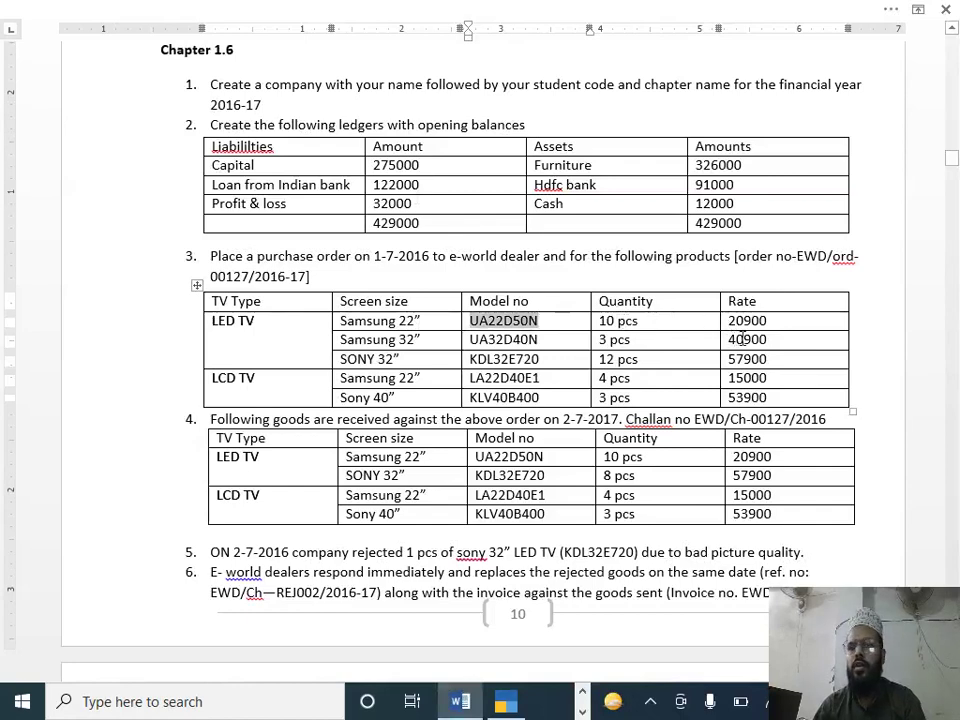
pyautogui.hotkey('alt', 'Tab')
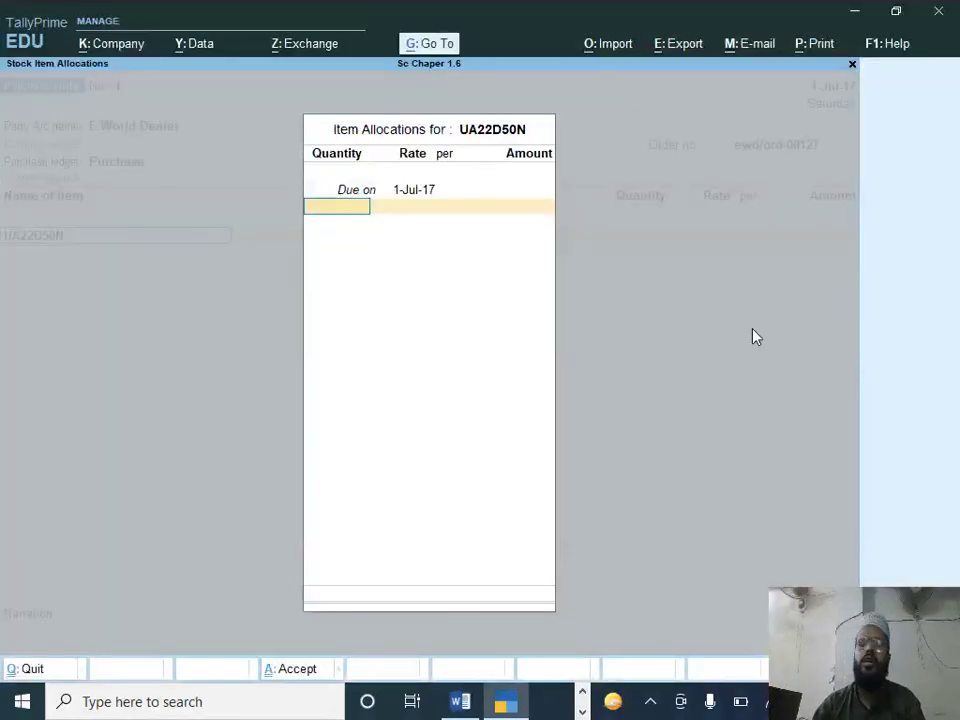
pyautogui.write('10')
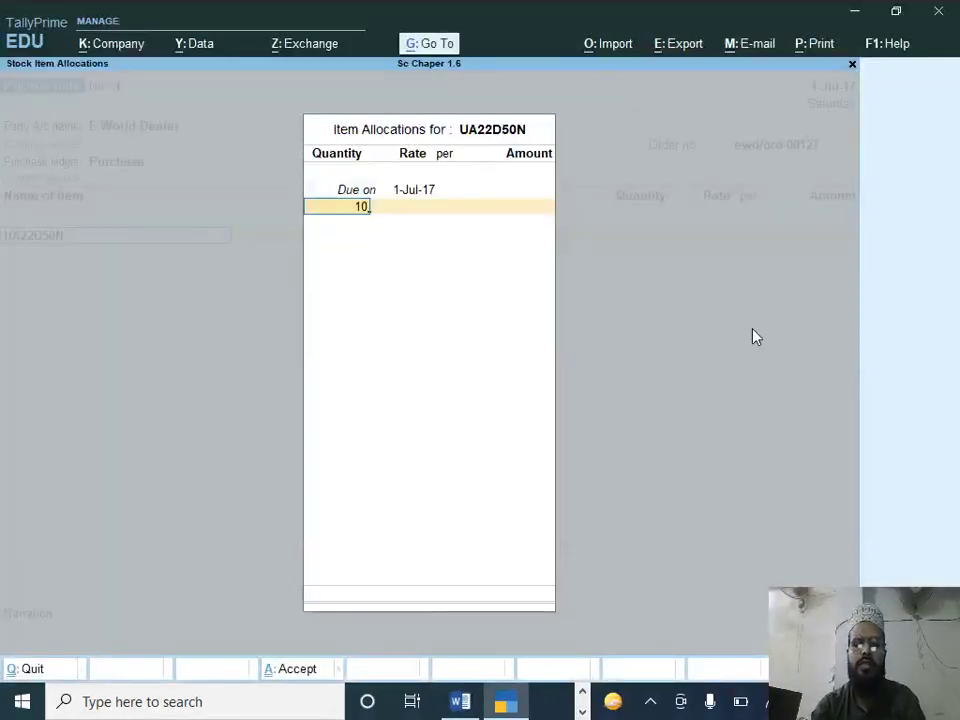
pyautogui.press('Return')
pyautogui.write('20900')
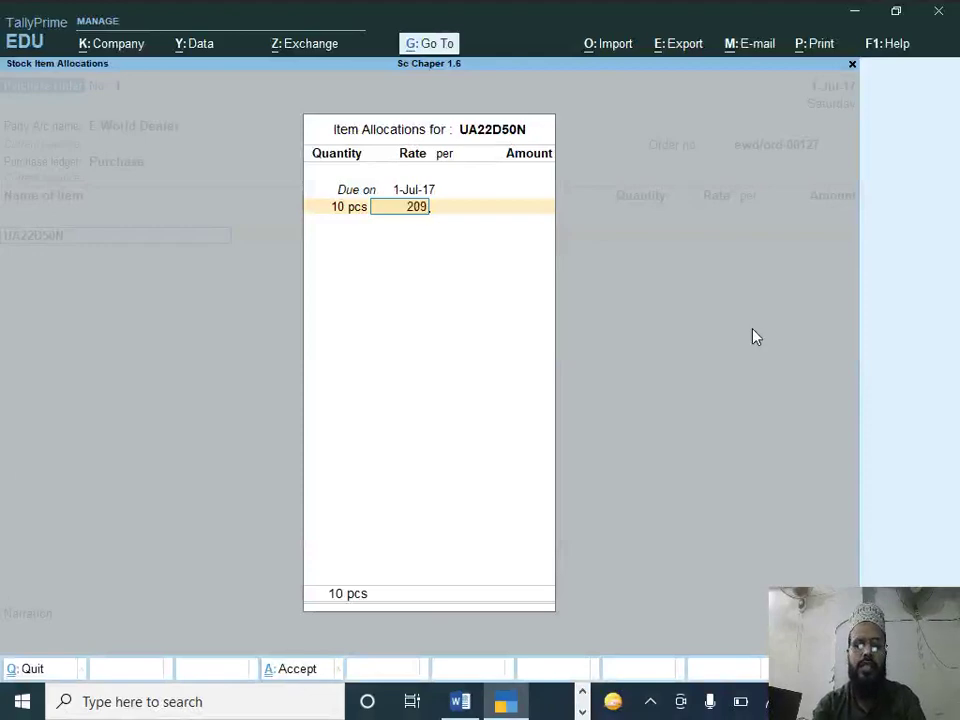
pyautogui.press('Return')
pyautogui.press('Return')
pyautogui.press('Return')
pyautogui.press('Return')
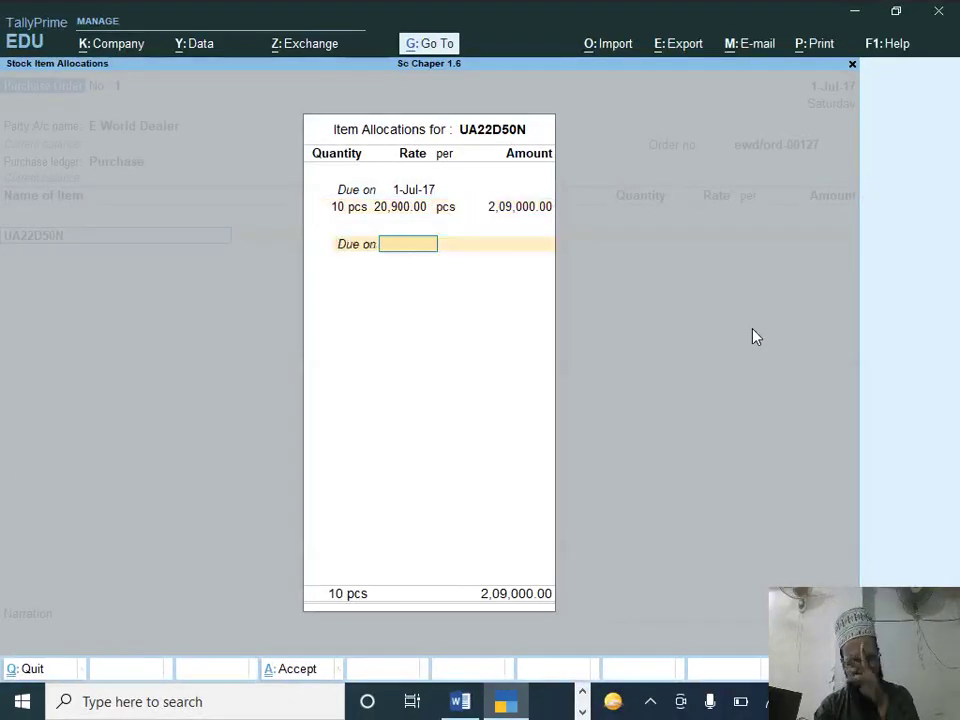
pyautogui.press('Return')
# Step: Start a new stock item for the order's second line, named UA32D40N after the model number copied from the exercise document
pyautogui.hotkey('alt', 'Tab')
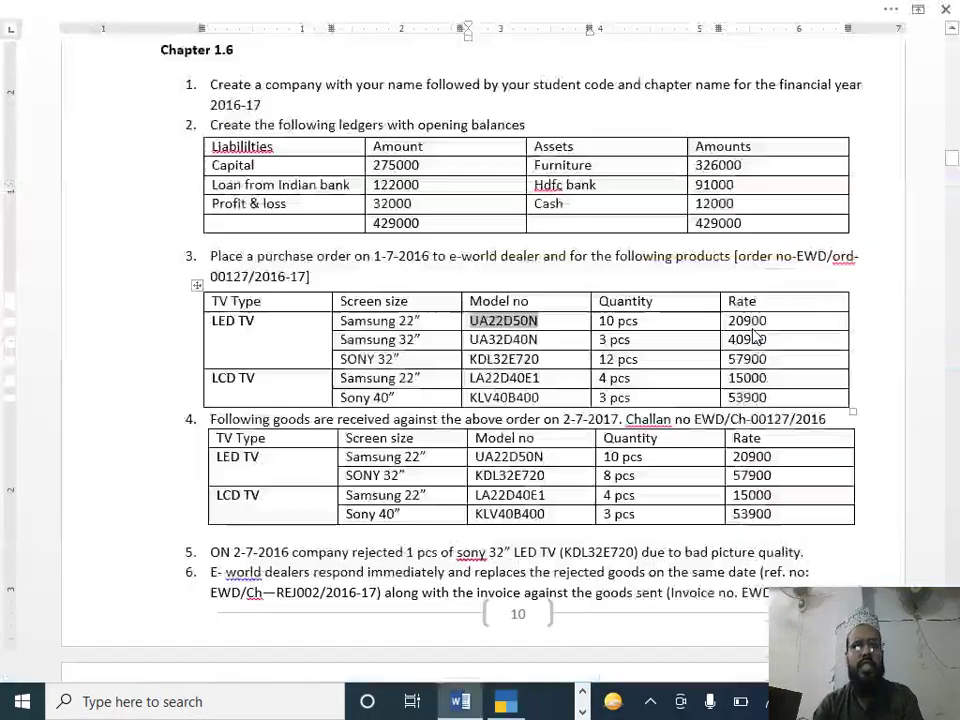
pyautogui.doubleClick(508, 340)
pyautogui.hotkey('ctrl', 'c')
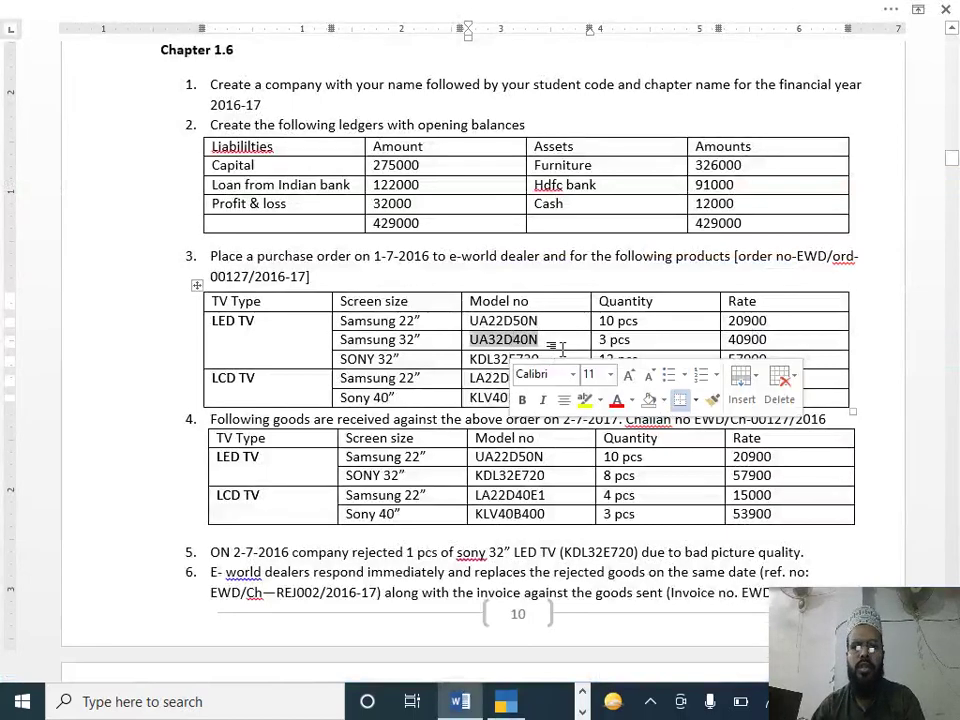
pyautogui.hotkey('alt', 'Tab')
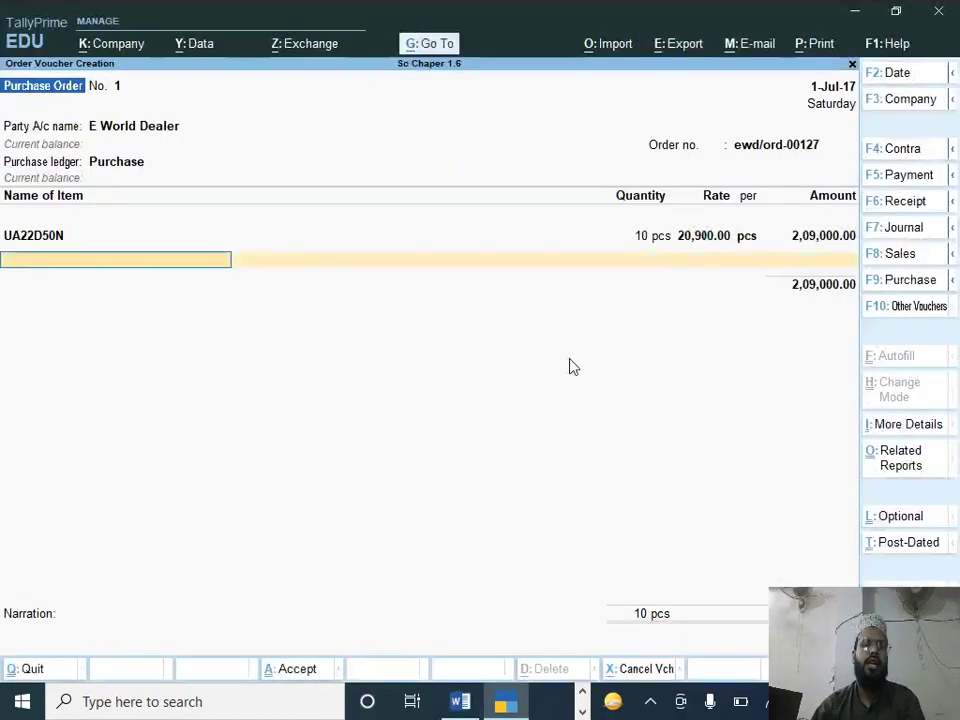
pyautogui.hotkey('alt', 'c')
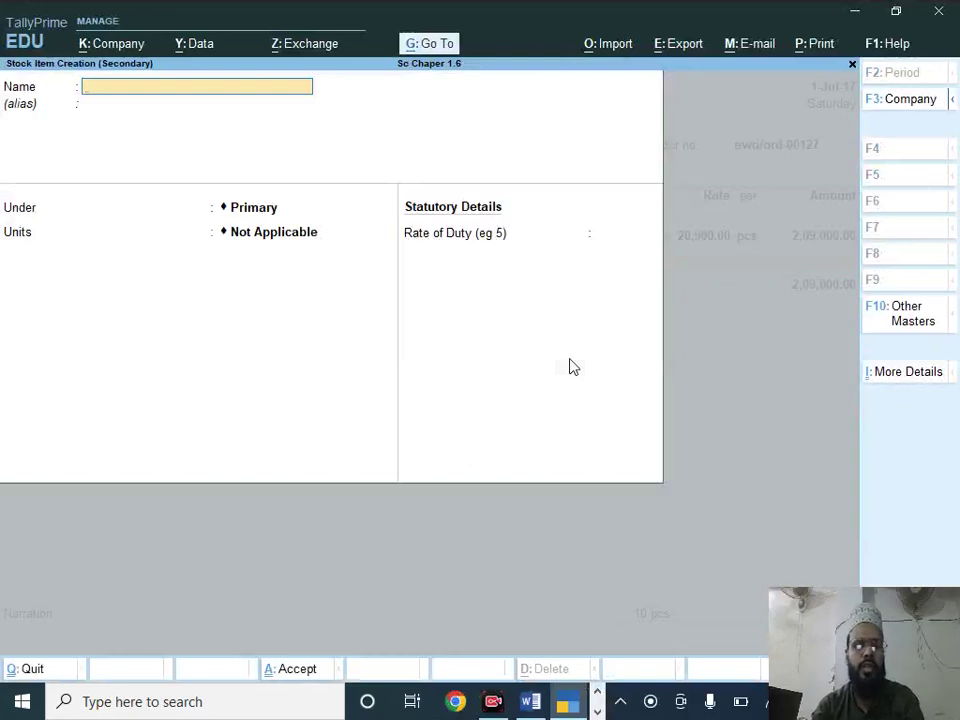
pyautogui.hotkey('ctrl', 'v')
pyautogui.press('Return')
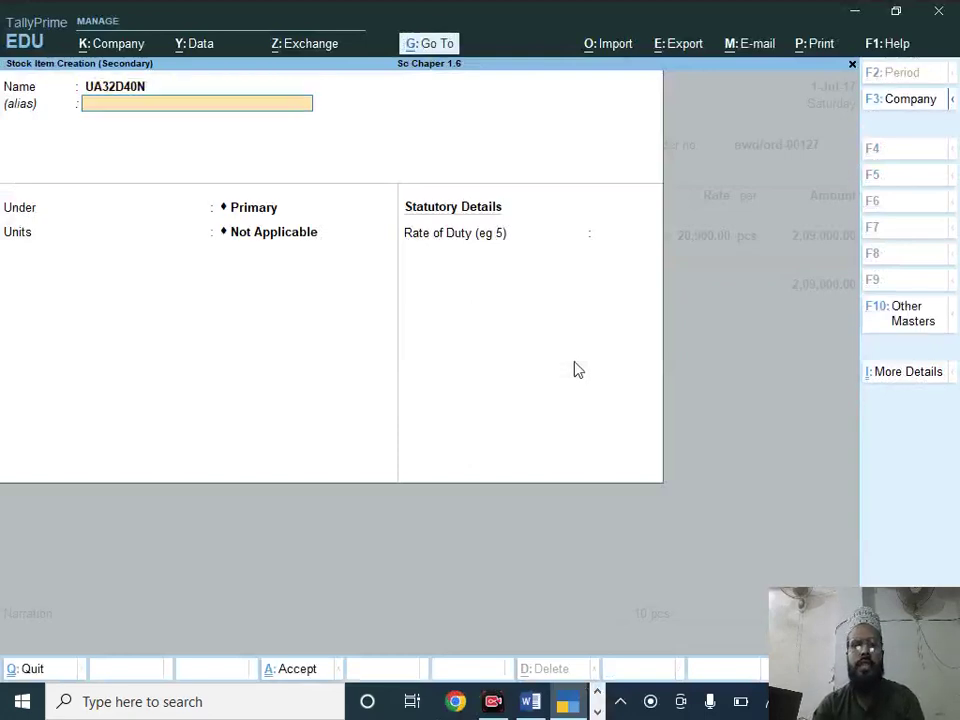
pyautogui.press('Return')
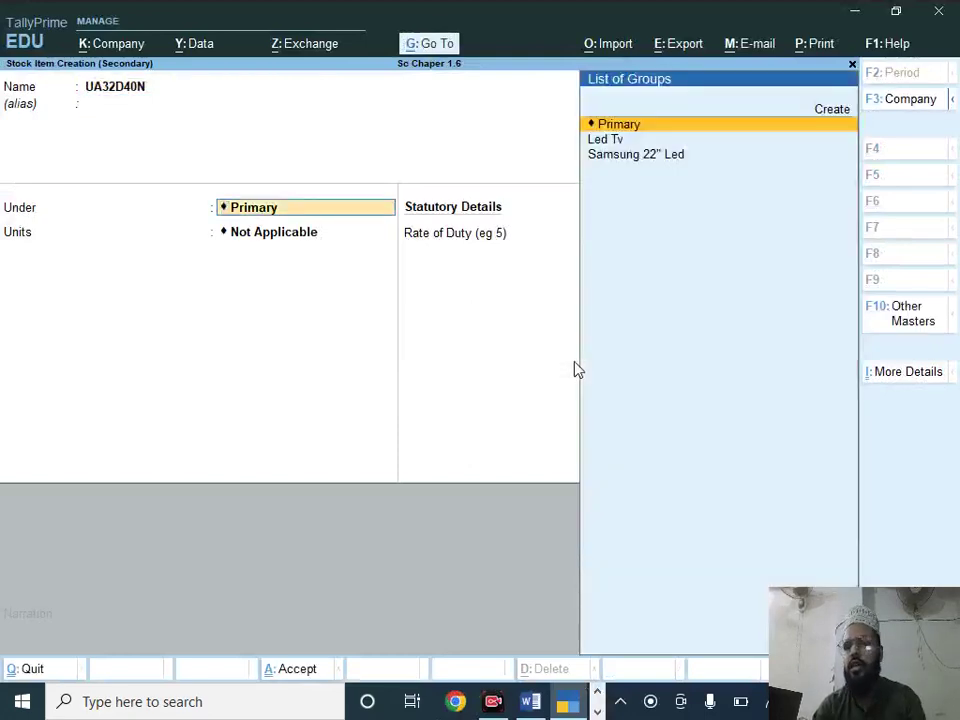
# Step: Create a stock group named Samsung 32" Led under Led Tv with item quantities added, and assign it to UA32D40N
pyautogui.hotkey('alt', 'Tab')
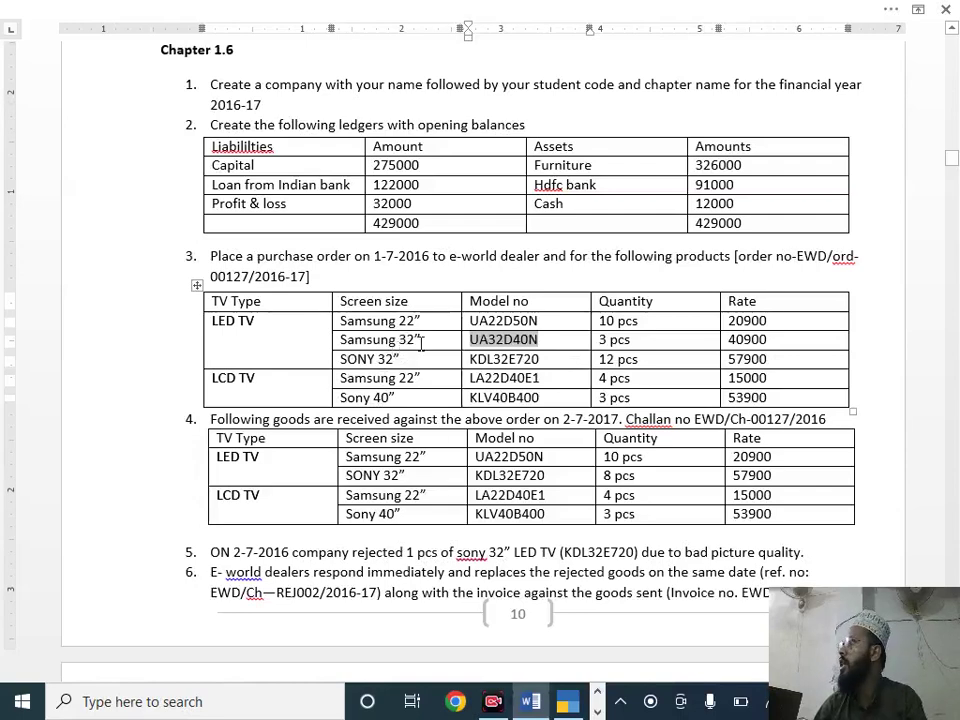
pyautogui.hotkey('alt', 'Tab')
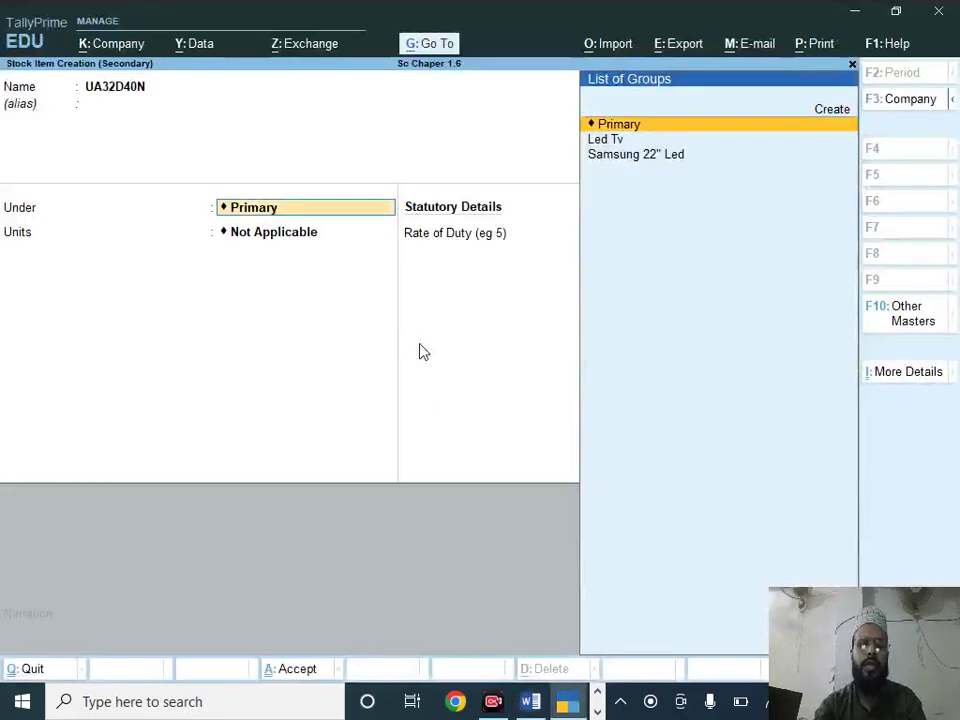
pyautogui.hotkey('alt', 'c')
pyautogui.write('Samsung')
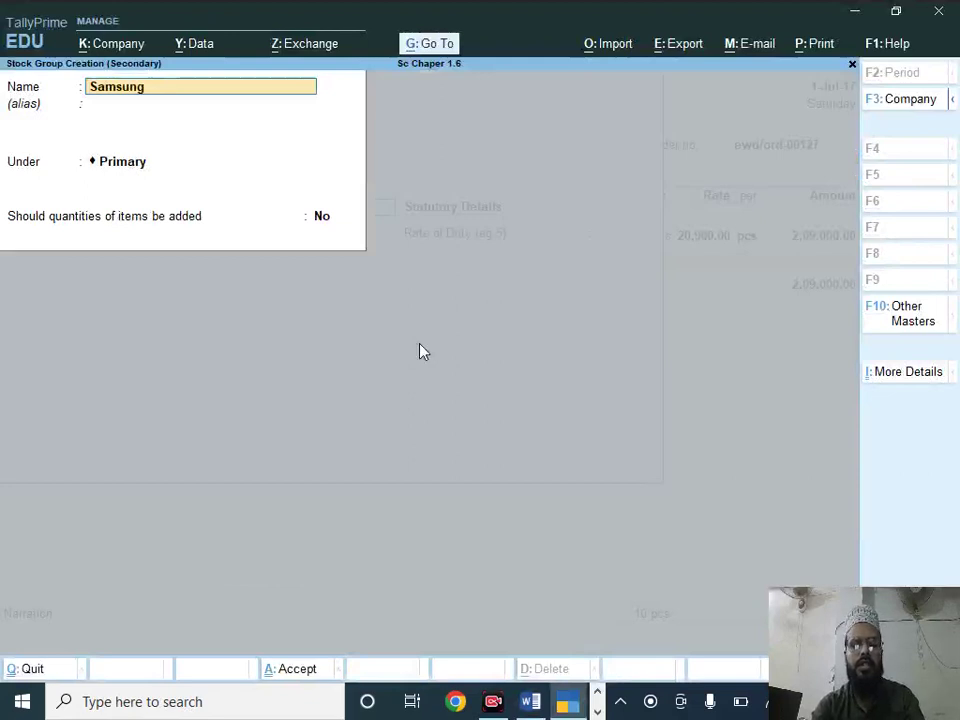
pyautogui.write(' 32" Led')
pyautogui.press('Return')
pyautogui.press('Return')
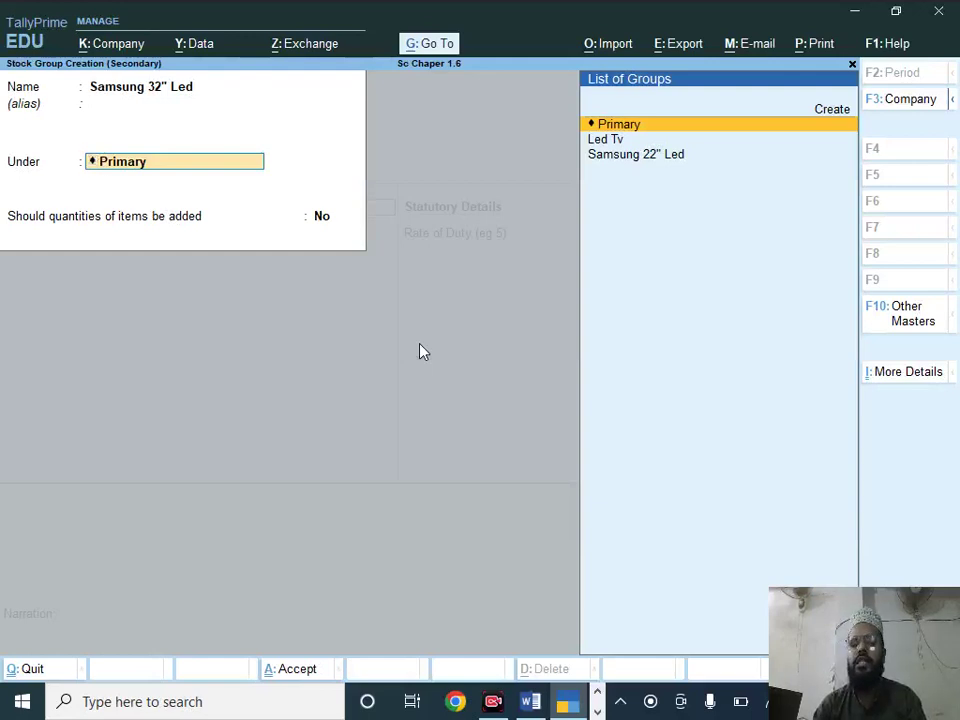
pyautogui.press('Down')
pyautogui.press('Return')
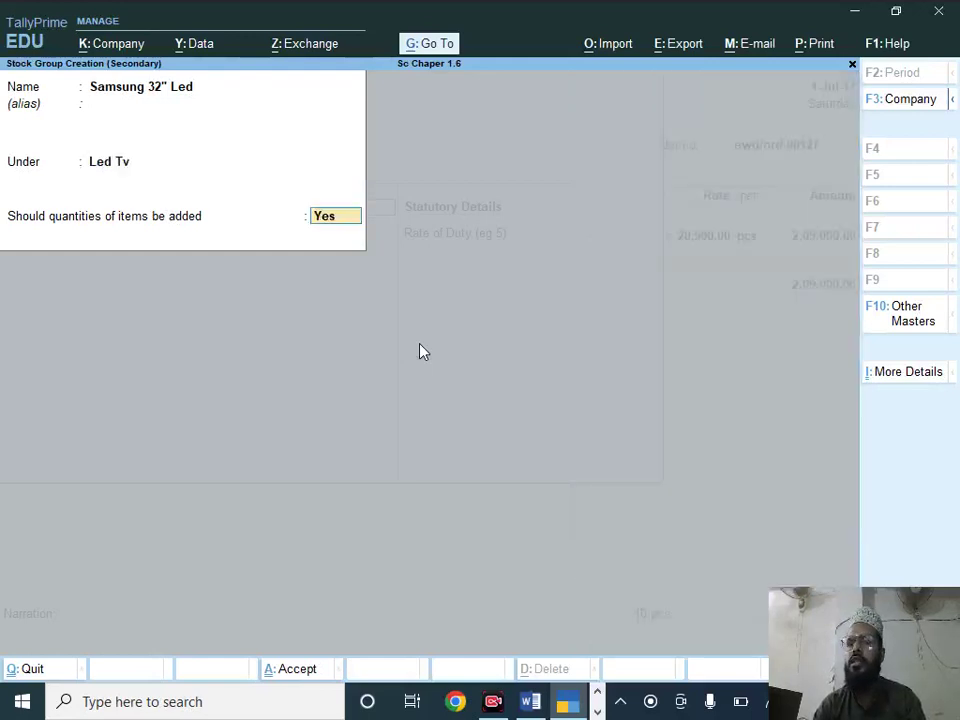
pyautogui.press('Return')
pyautogui.press('Return')
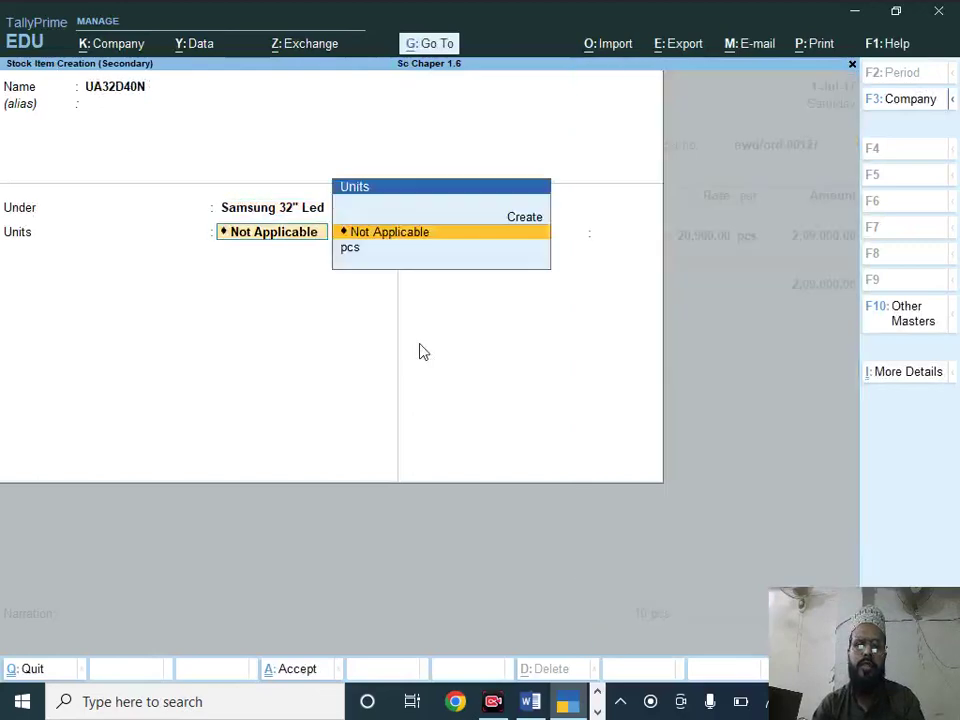
# Step: Set the unit of item UA32D40N to pcs and save the stock item without components or a duty rate
pyautogui.press('Down')
pyautogui.press('Return')
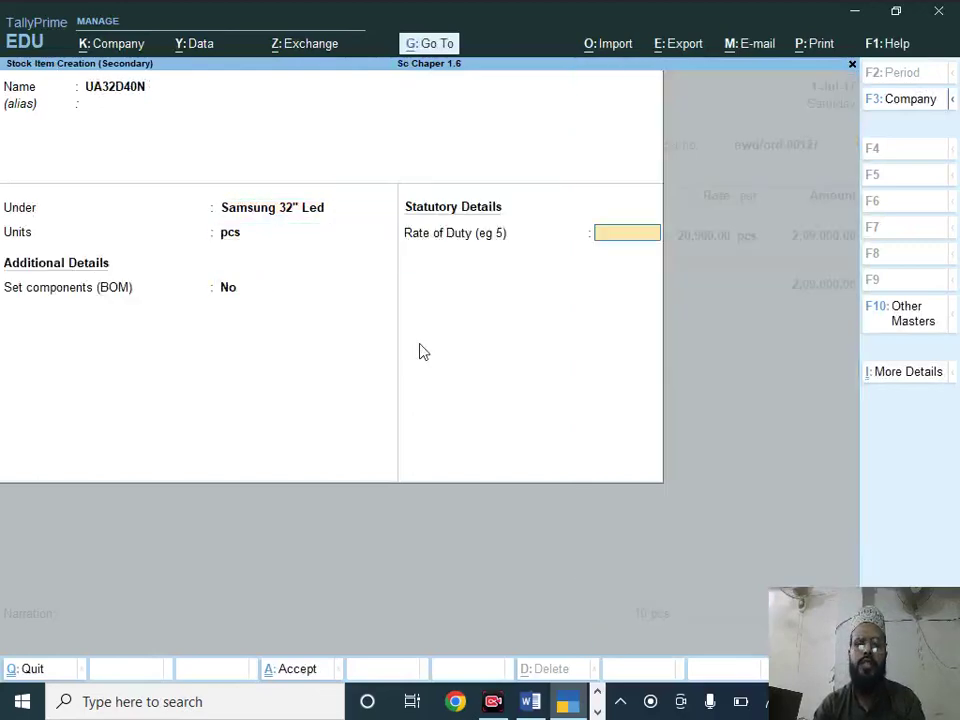
pyautogui.press('Return')
pyautogui.press('Return')
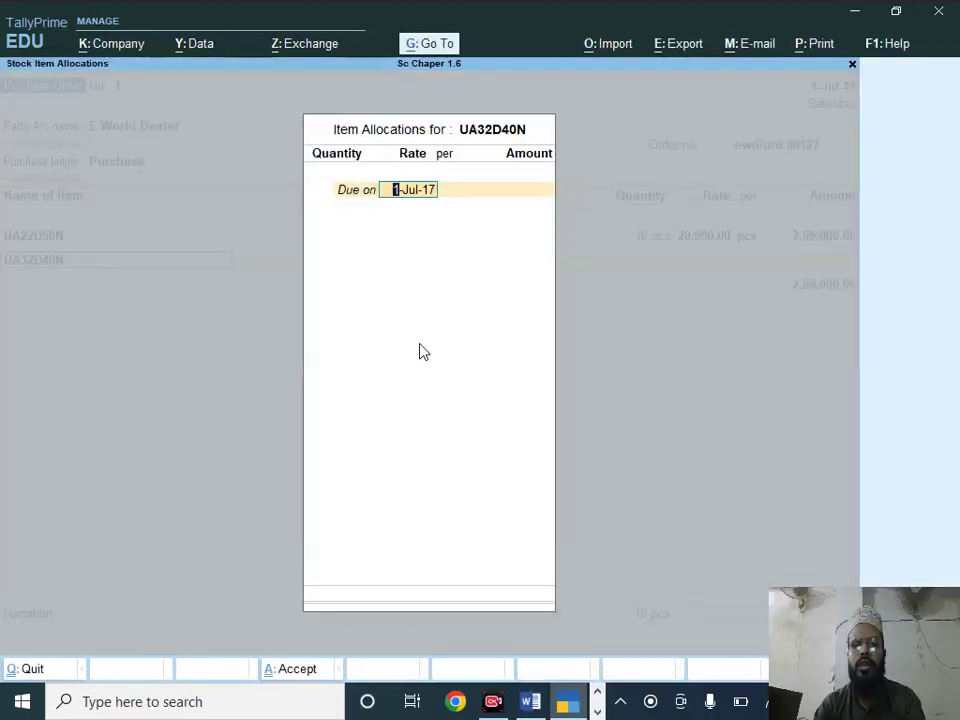
# Step: Allocate 3 pcs of UA32D40N at a rate of 40900, due on 1-Jul-17, as listed in the exercise document
pyautogui.press('Return')
pyautogui.hotkey('alt', 'Tab')
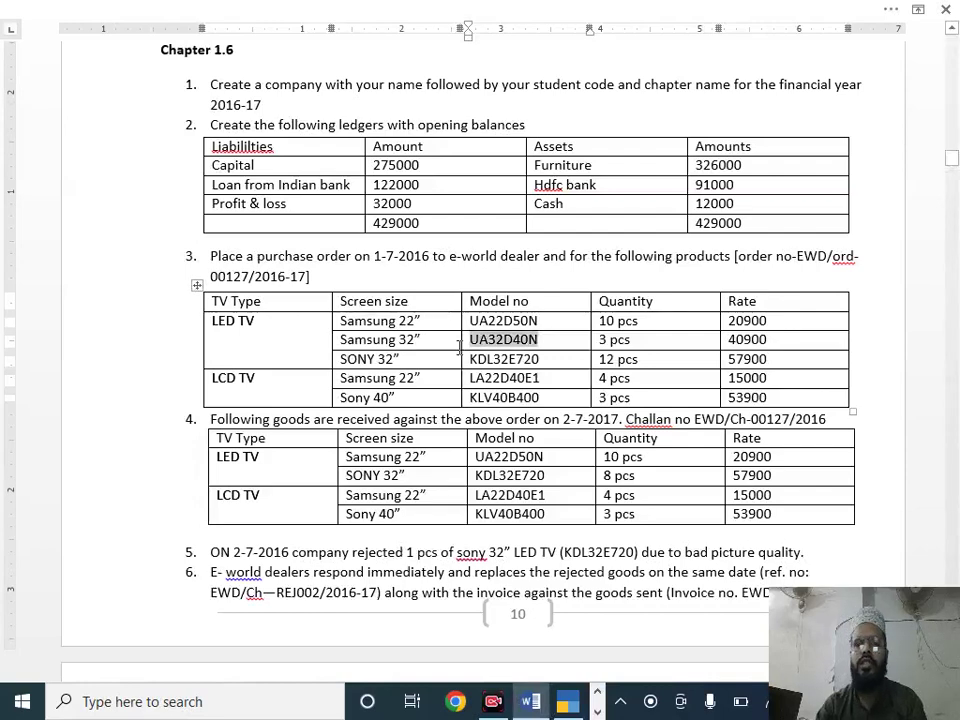
pyautogui.hotkey('alt', 'Tab')
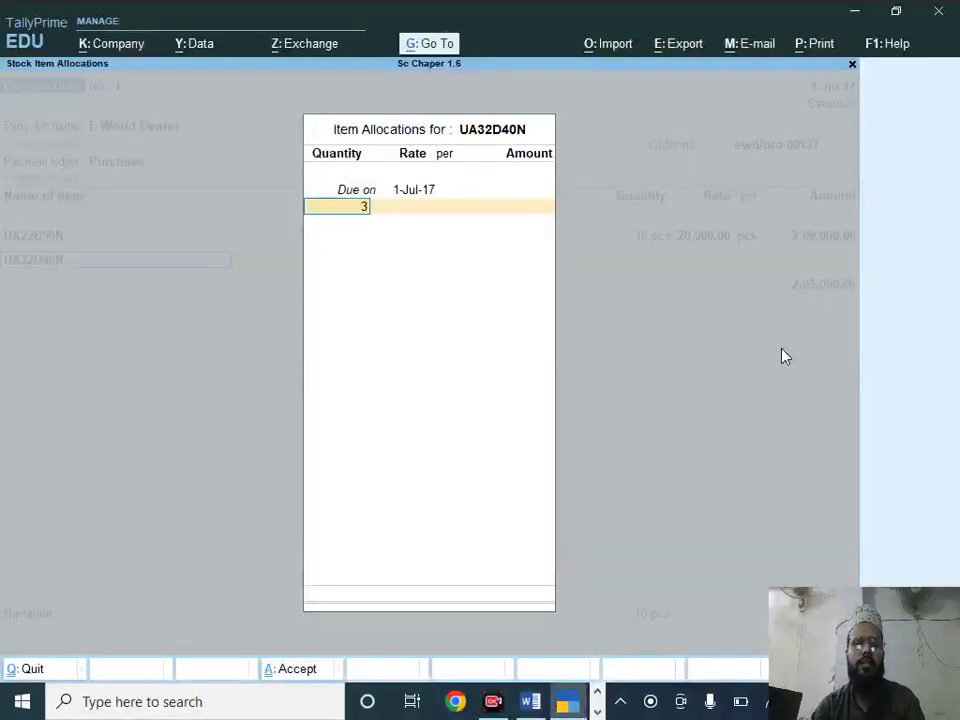
pyautogui.write('3')
pyautogui.press('Return')
pyautogui.write('4099')
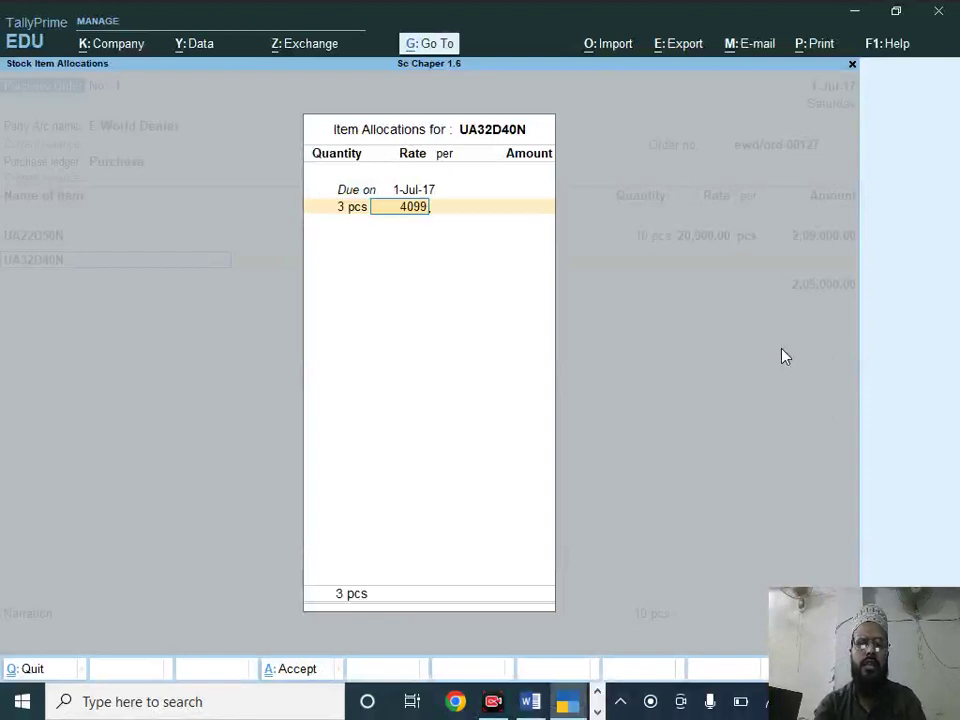
pyautogui.press('BackSpace')
pyautogui.write('00')
pyautogui.press('Return')
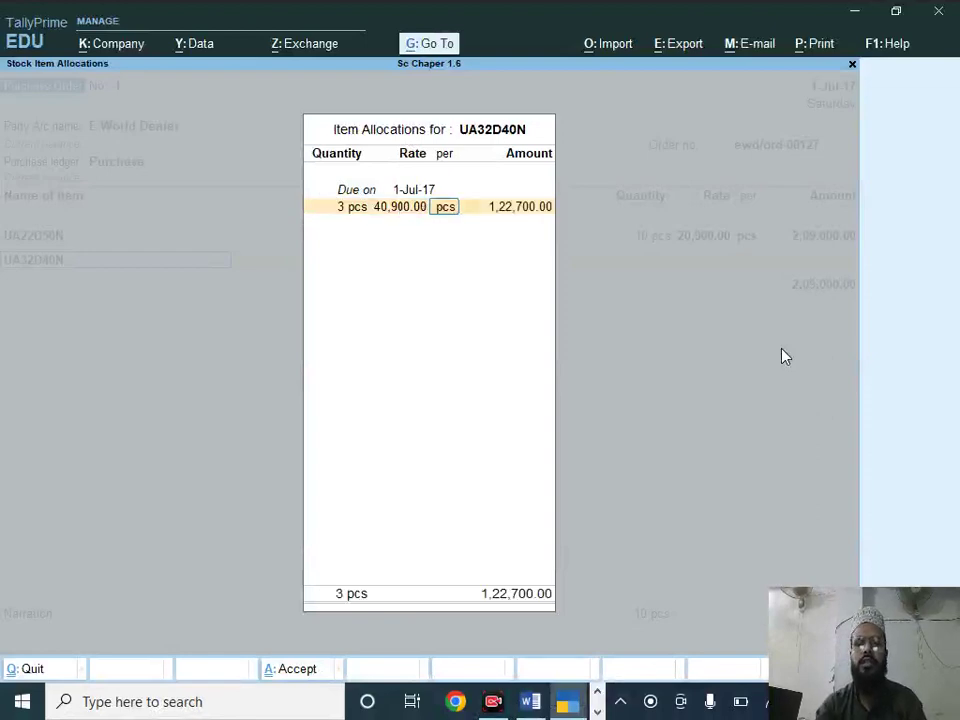
pyautogui.press('Return')
pyautogui.press('Return')
pyautogui.press('Return')
# Step: Start a new stock item for the order's third line, named KDL32E720 after the model number copied from the exercise document
pyautogui.hotkey('alt', 'Tab')
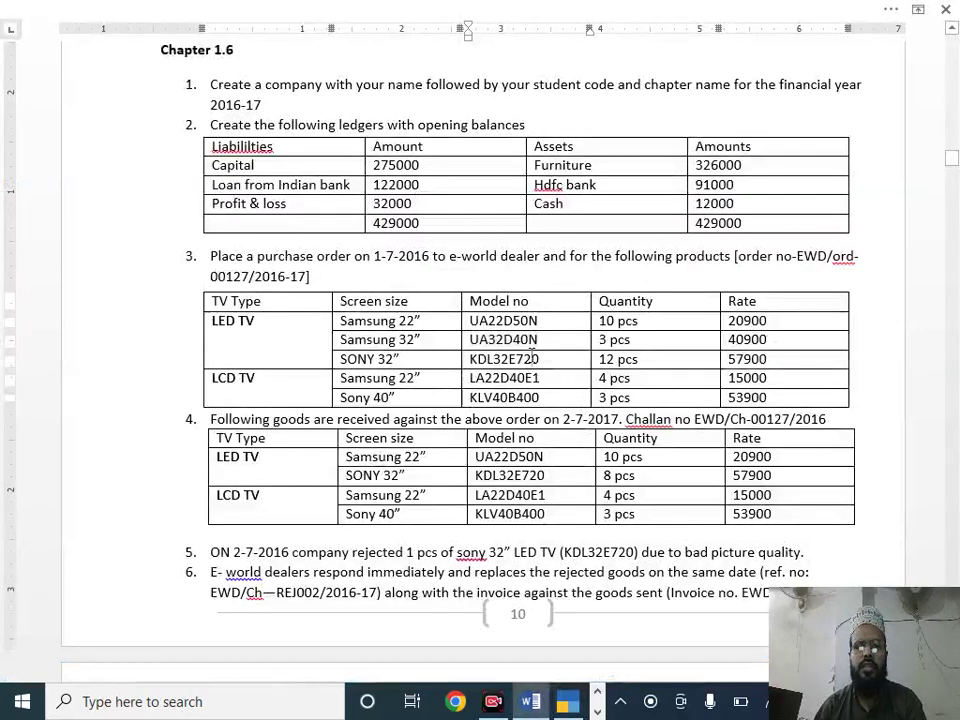
pyautogui.moveTo(469, 359); pyautogui.dragTo(536, 364)
pyautogui.hotkey('ctrl', 'c')
pyautogui.hotkey('alt', 'Tab')
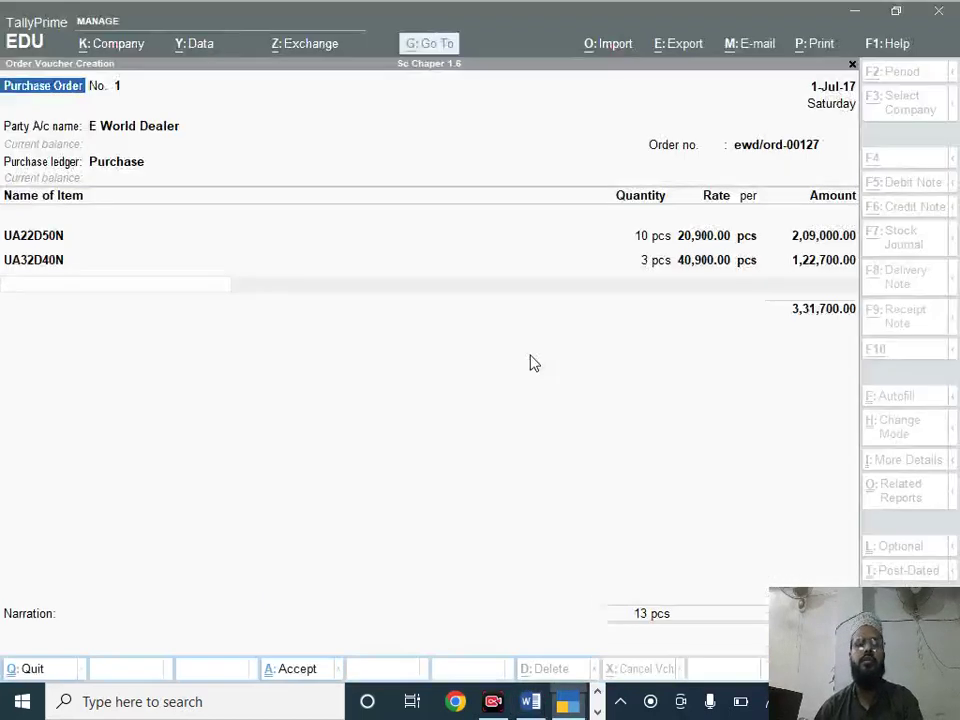
pyautogui.hotkey('alt', 'c')
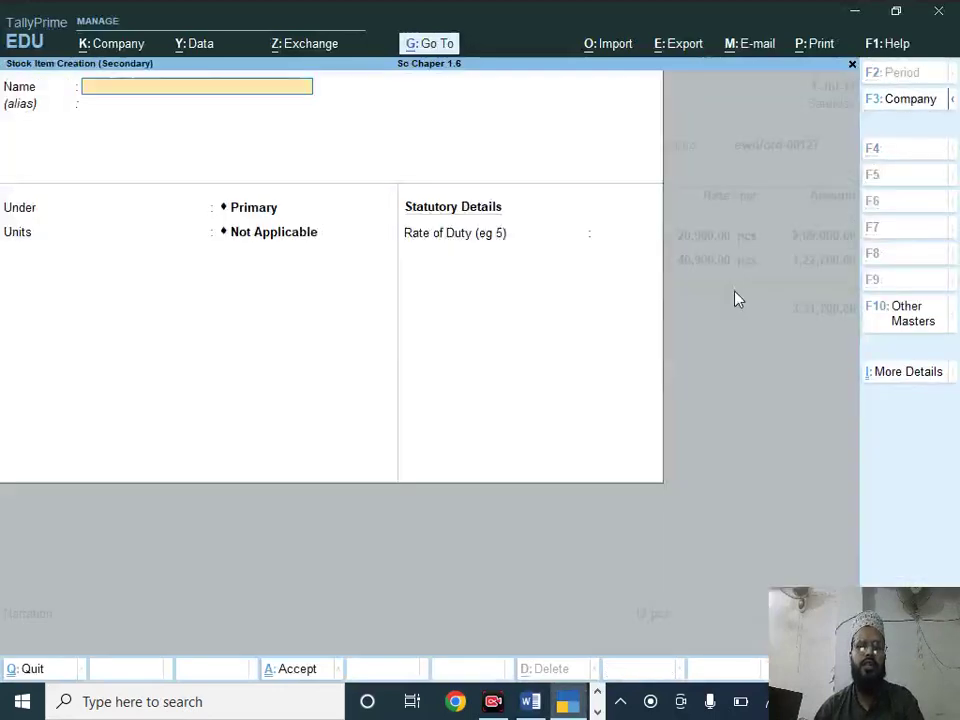
pyautogui.hotkey('ctrl', 'alt', 'v')
pyautogui.press('Return')
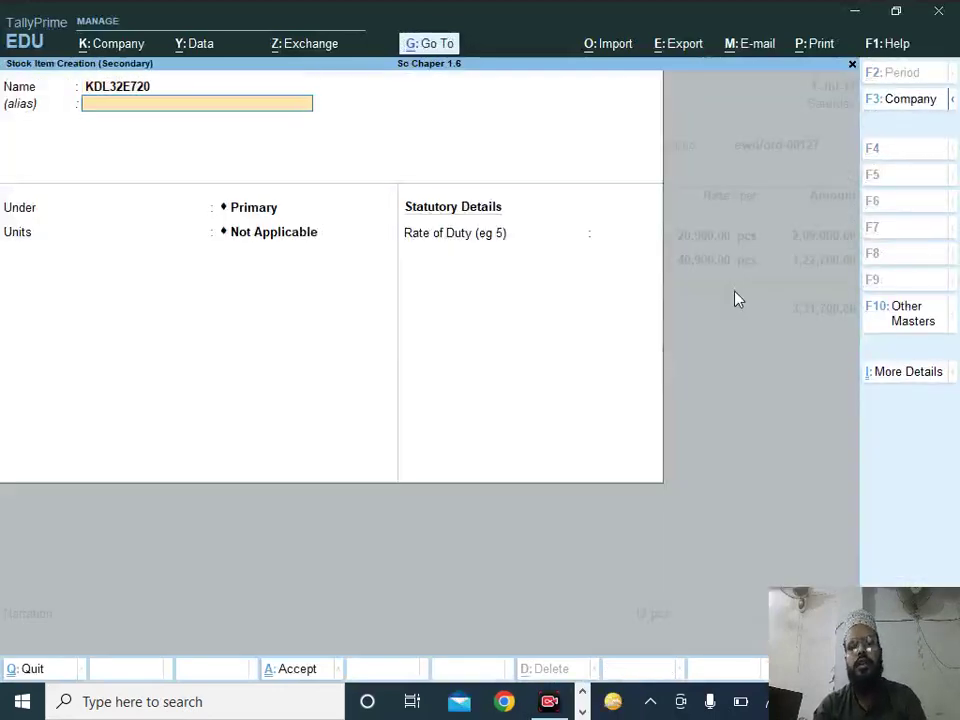
pyautogui.press('Return')
# Step: Create a stock group named Sony 32" Led under Led Tv with item quantities added, and assign it to KDL32E720
pyautogui.hotkey('alt', 'Tab')
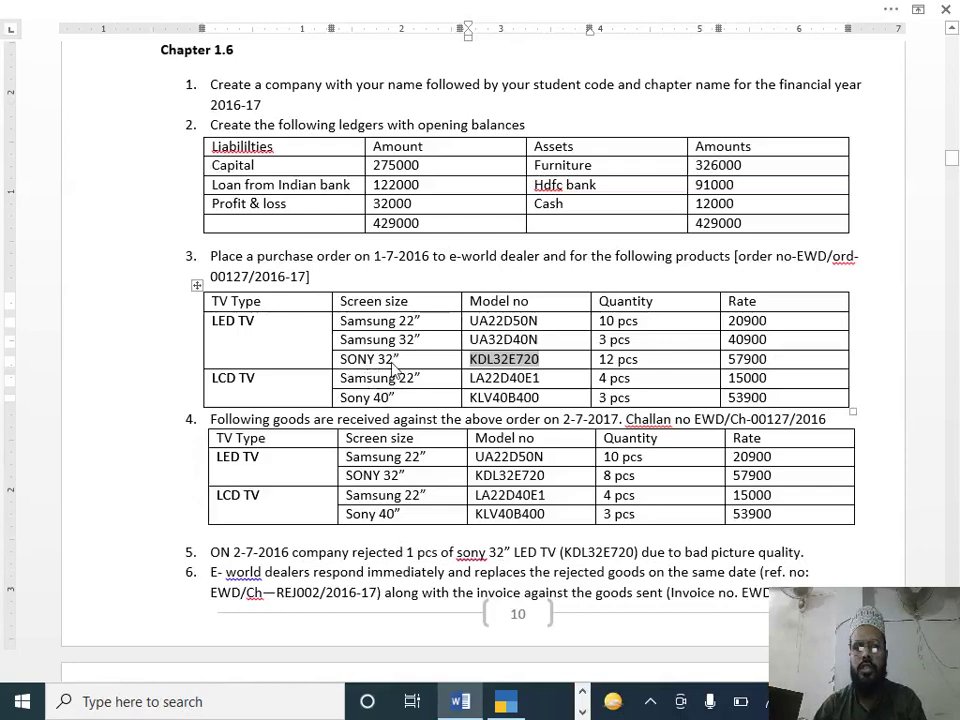
pyautogui.hotkey('alt', 'Tab')
pyautogui.hotkey('alt', 'c')
pyautogui.write('So')
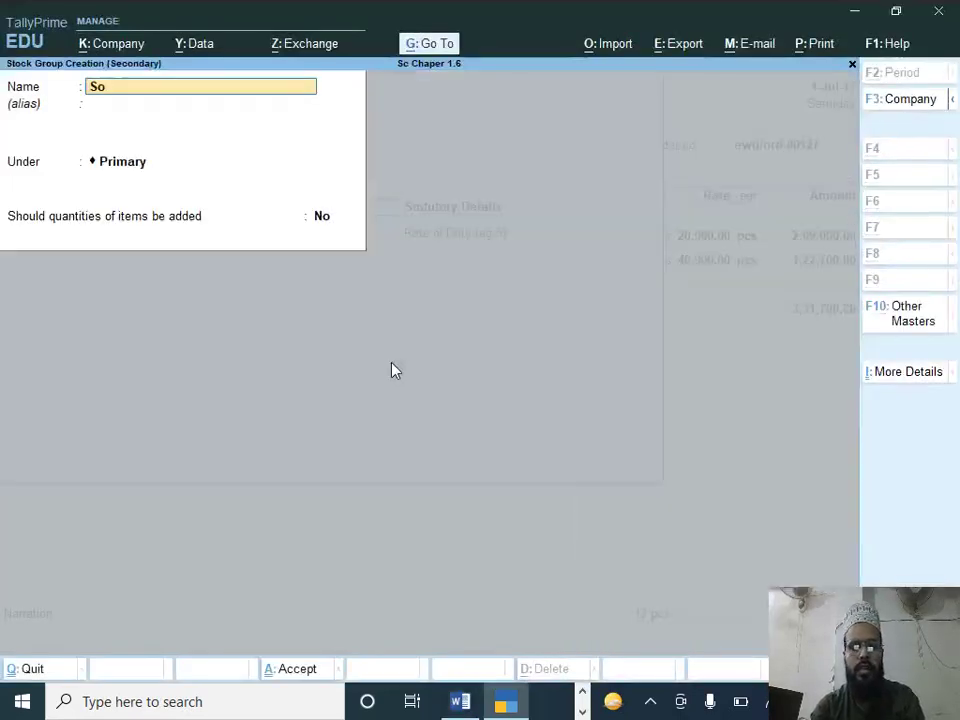
pyautogui.write('ny 32')
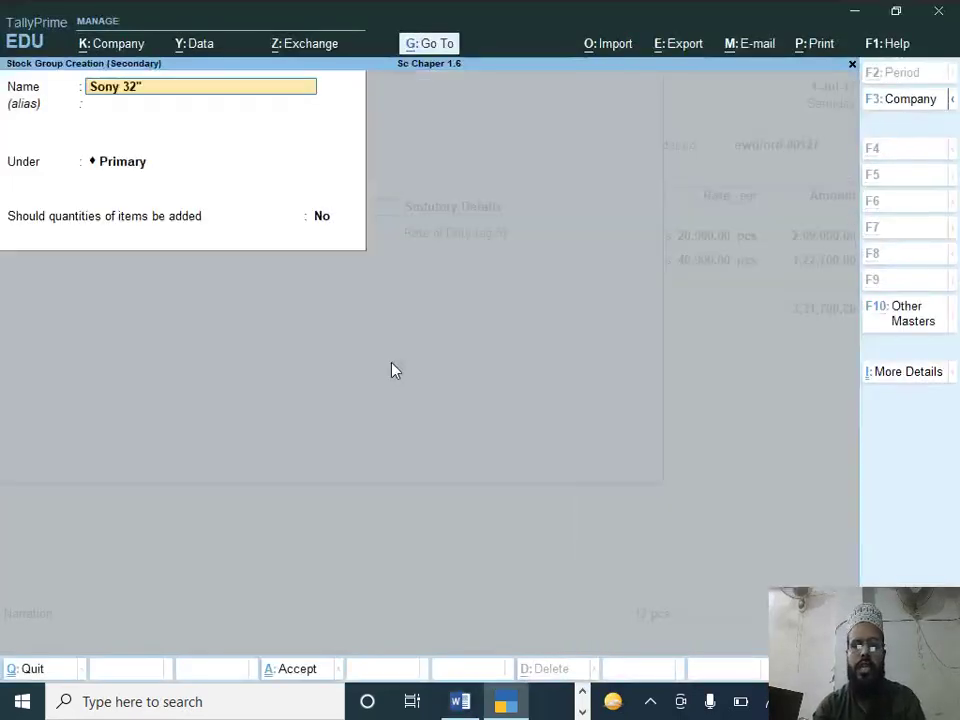
pyautogui.write('" Led')
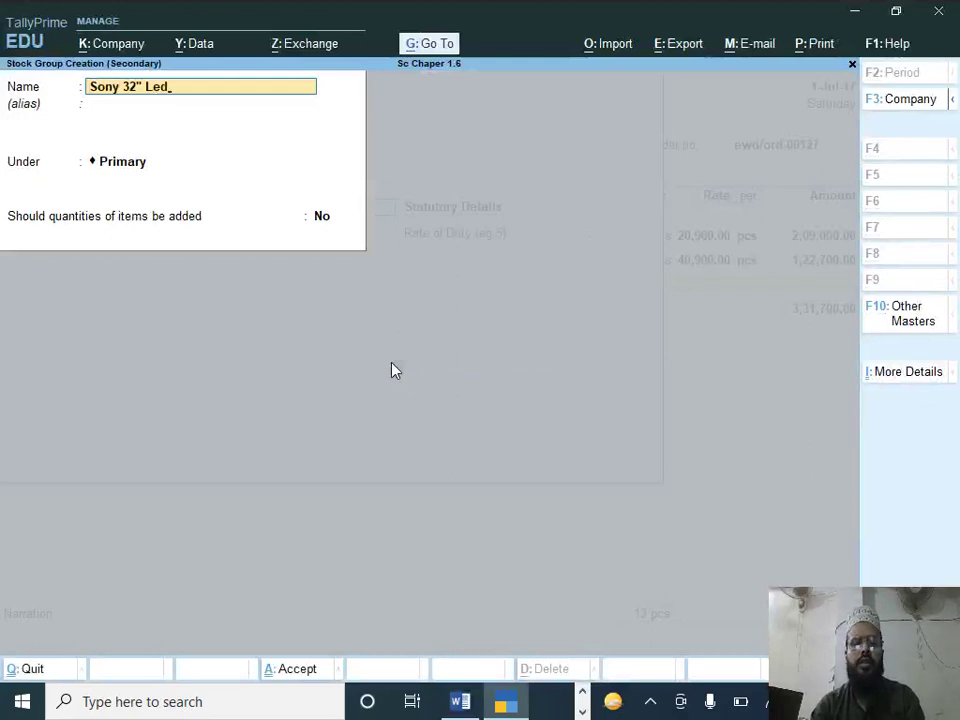
pyautogui.press('Return')
pyautogui.press('Return')
pyautogui.press('Down')
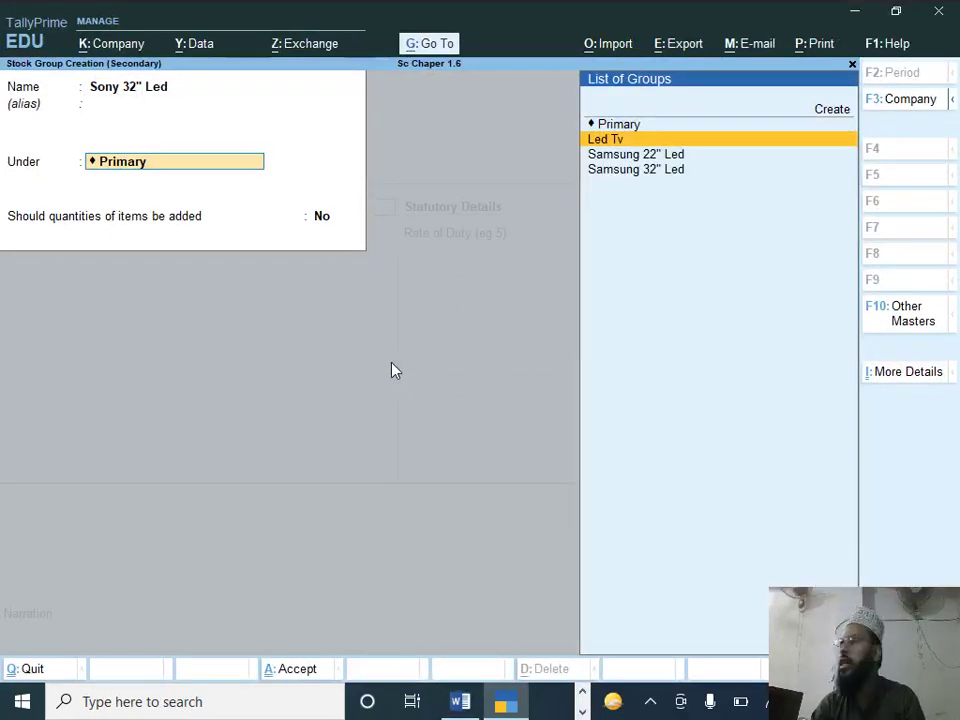
pyautogui.press('Return')
pyautogui.press('y')
pyautogui.press('Return')
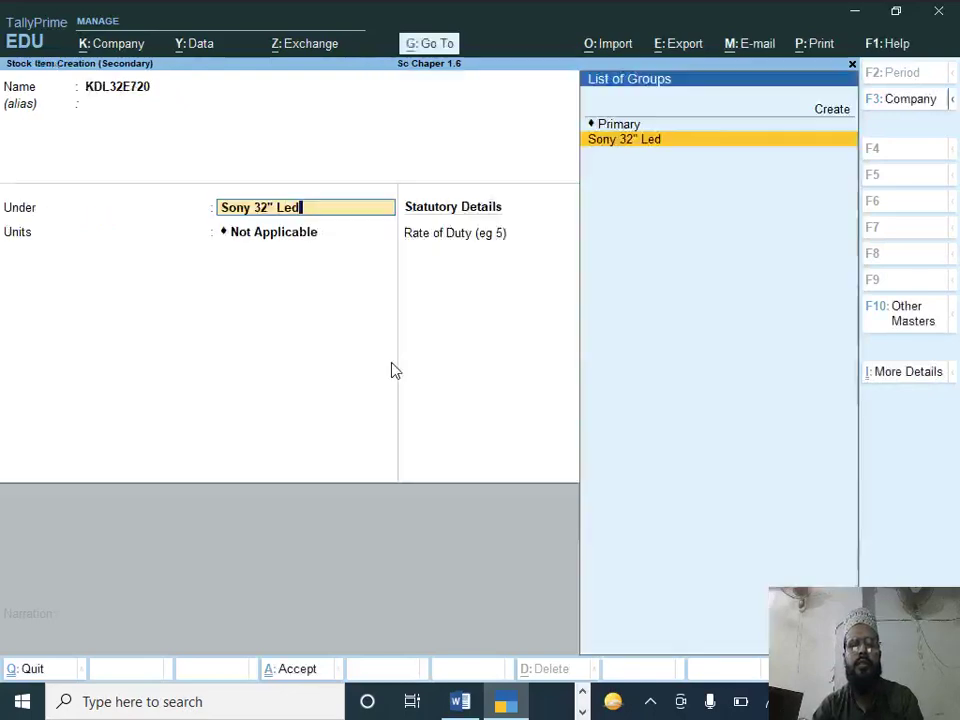
pyautogui.press('Return')
# Step: Set the unit of item KDL32E720 to pcs and save the stock item without components or a duty rate
pyautogui.press('Down')
pyautogui.press('Return')
pyautogui.press('Return')
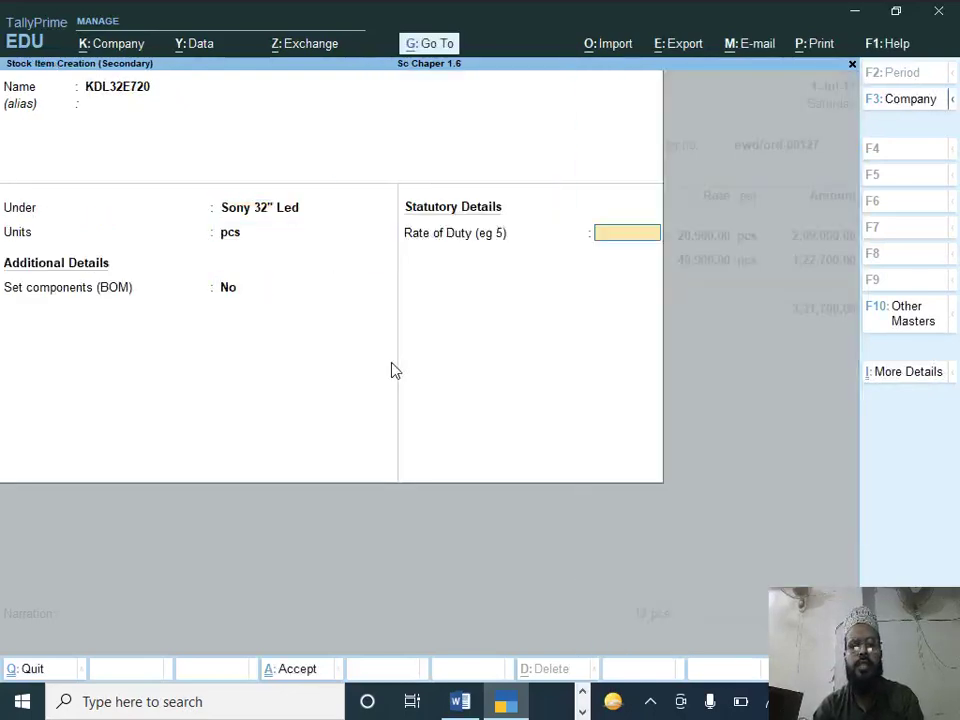
pyautogui.press('Return')
pyautogui.press('Return')
# Step: Allocate 12 pcs of KDL32E720 at a rate of 57,900 in the purchase order, as listed in the exercise document
pyautogui.hotkey('alt', 'Tab')
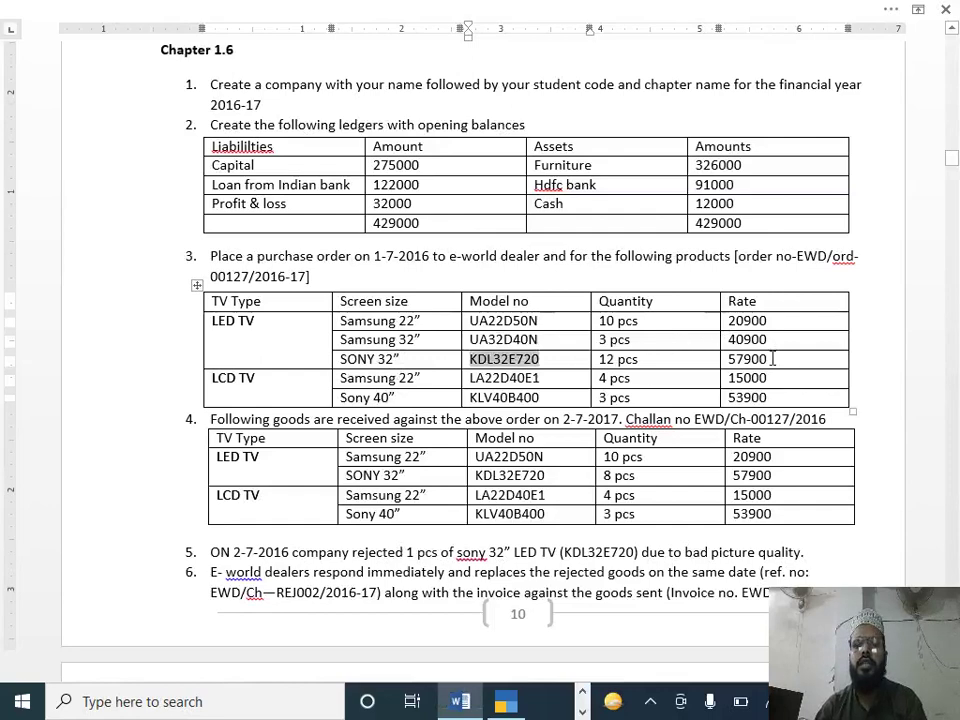
pyautogui.hotkey('alt', 'Tab')
pyautogui.press('Return')
pyautogui.write('12')
pyautogui.press('Return')
pyautogui.write('57,900')
pyautogui.press('Return')
pyautogui.press('Return')
pyautogui.press('Return')
pyautogui.press('Return')
pyautogui.press('Return')
# Step: Start a new stock item for the order's fourth line, named LA22D40E1 after the model number in the exercise document
pyautogui.hotkey('alt', 'c')
pyautogui.hotkey('alt', 'Tab')
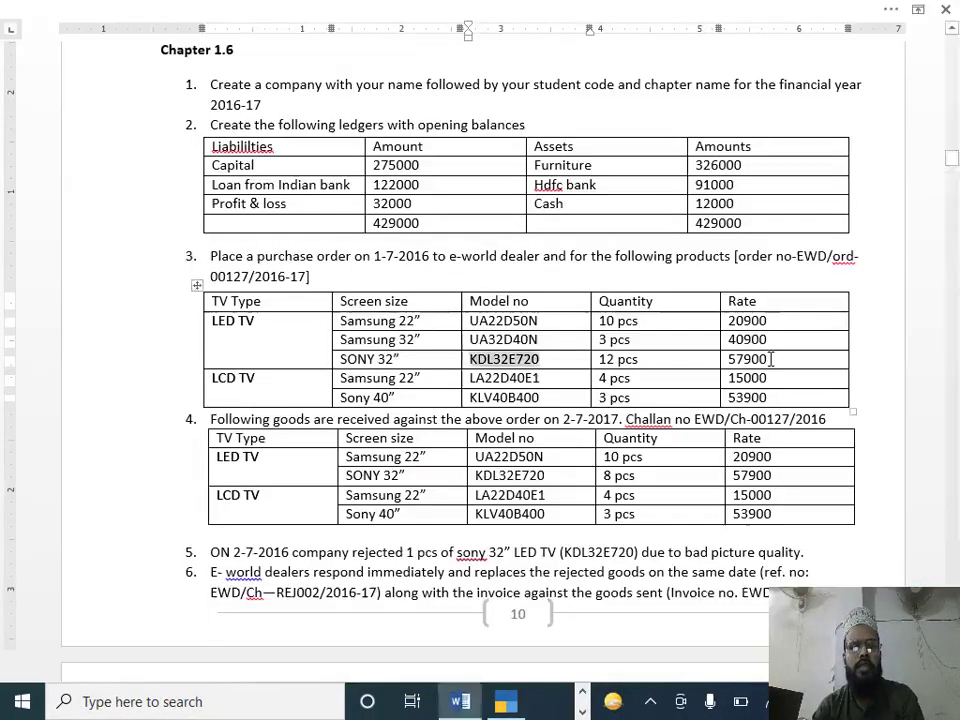
pyautogui.click(519, 385)
pyautogui.tripleClick(519, 385)
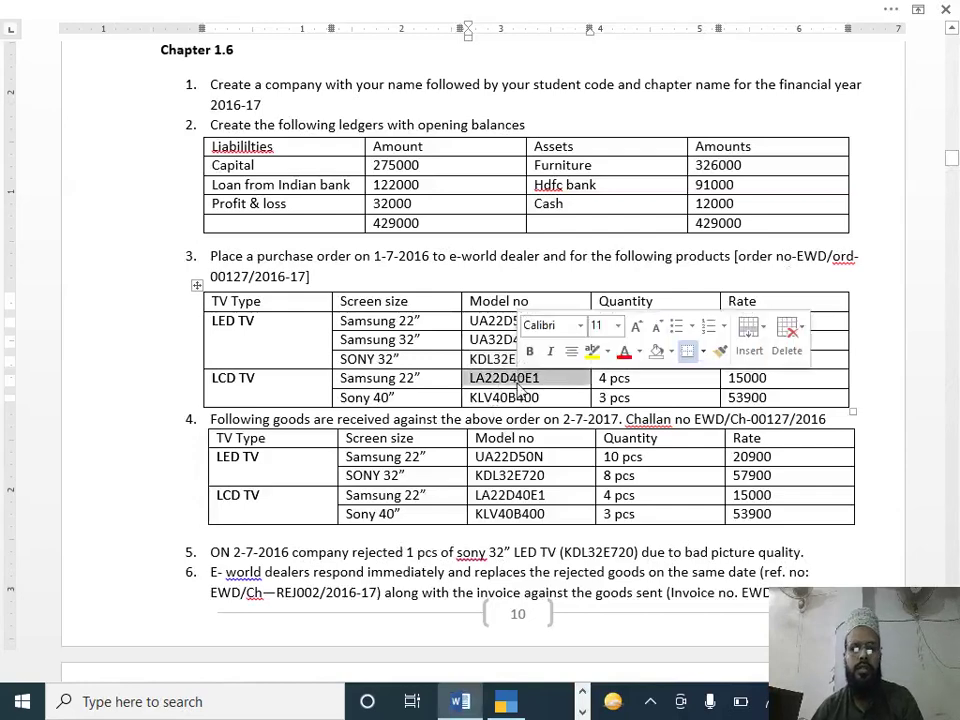
pyautogui.hotkey('alt', 'Tab')
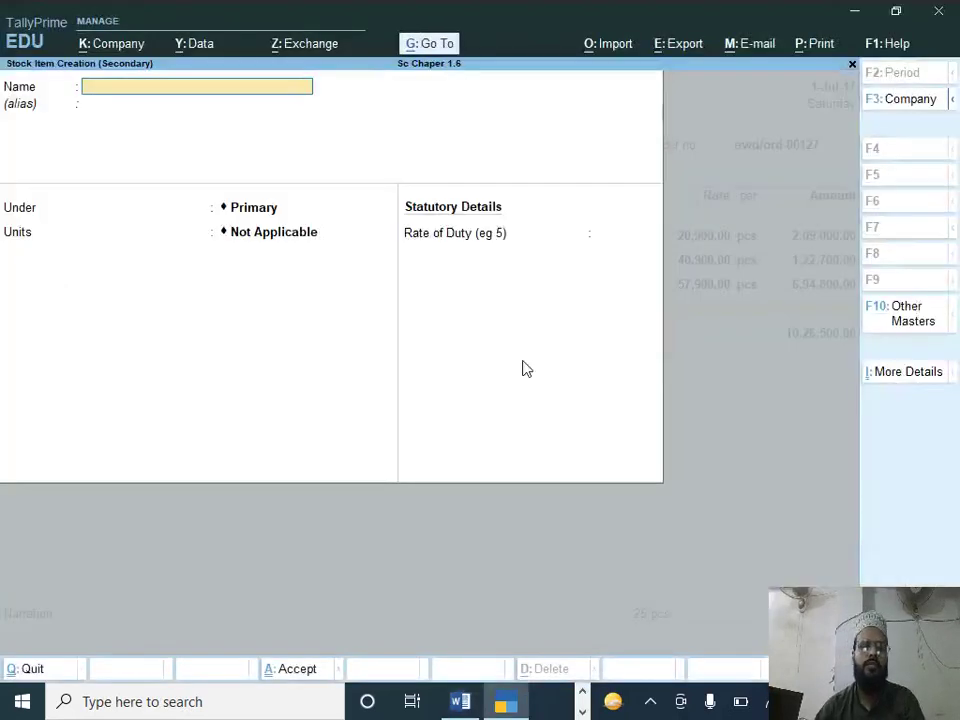
pyautogui.hotkey('ctrl', 'v')
pyautogui.press('Return')
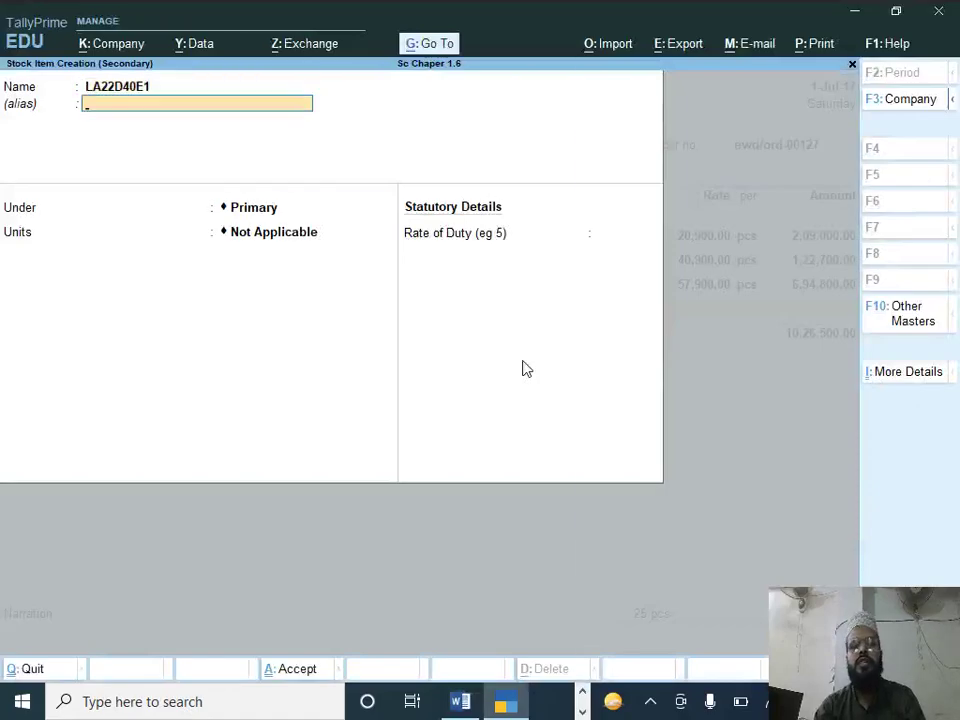
pyautogui.press('Return')
# Step: Start a new stock group named Samsung 22" Lcd for item LA22D40E1, without an alias
pyautogui.hotkey('alt', 'Tab')
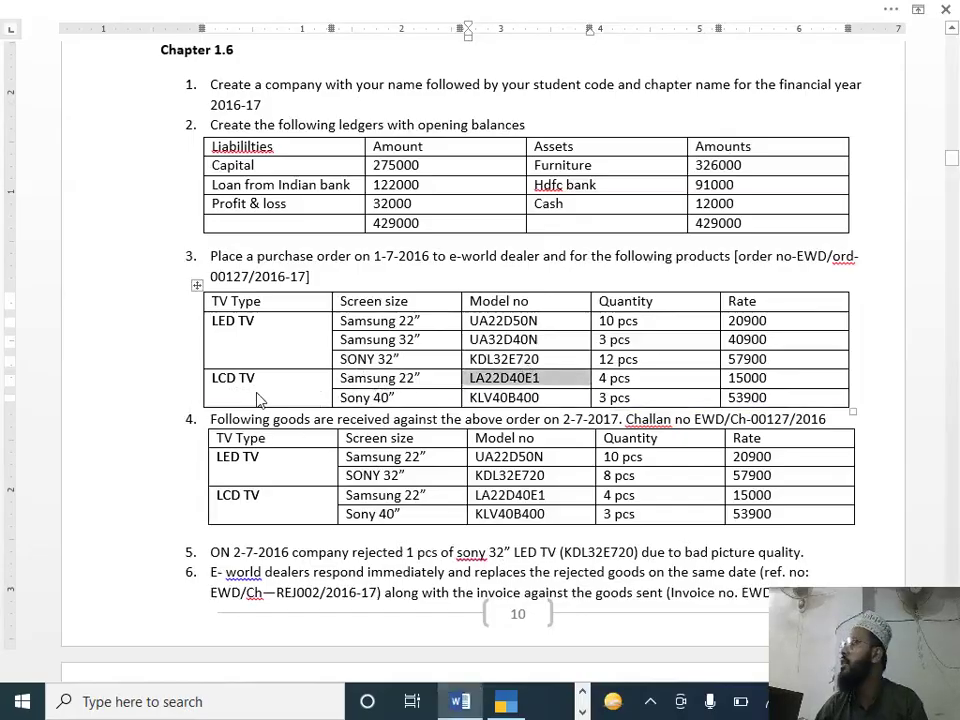
pyautogui.hotkey('alt', 'Tab')
pyautogui.hotkey('alt', 'c')
pyautogui.write('Samsung 22"')
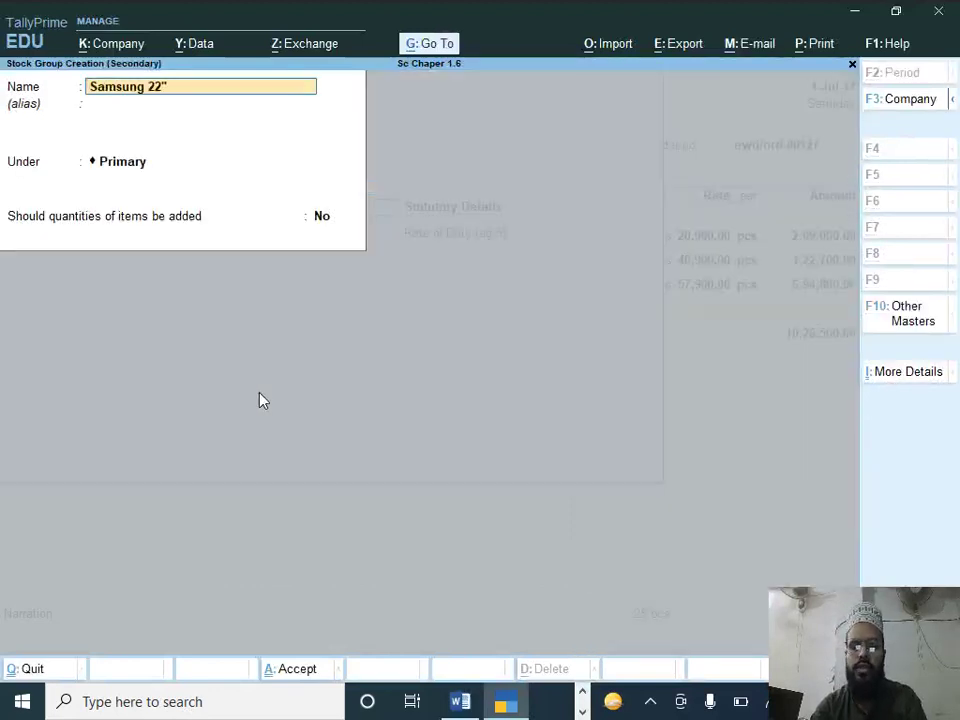
pyautogui.press('Return')
pyautogui.press('Return')
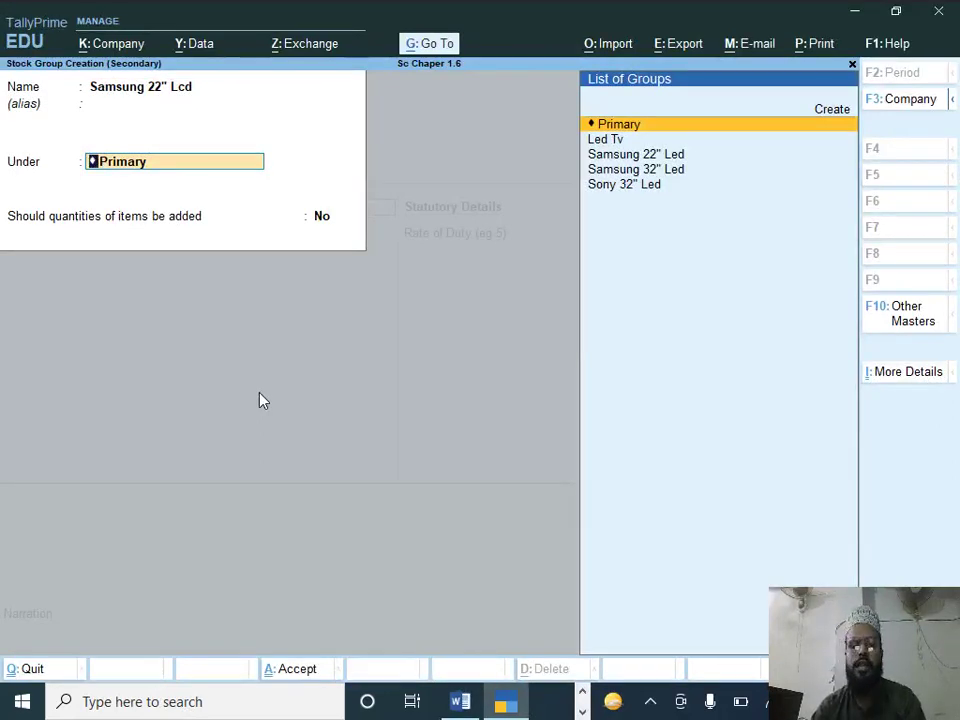
# Step: Create a parent stock group Lcd Tv under Primary with item quantities added, and save Samsung 22" Lcd as the group of LA22D40E1
pyautogui.hotkey('ctrl', 'a')
pyautogui.write('Lcd Tv')
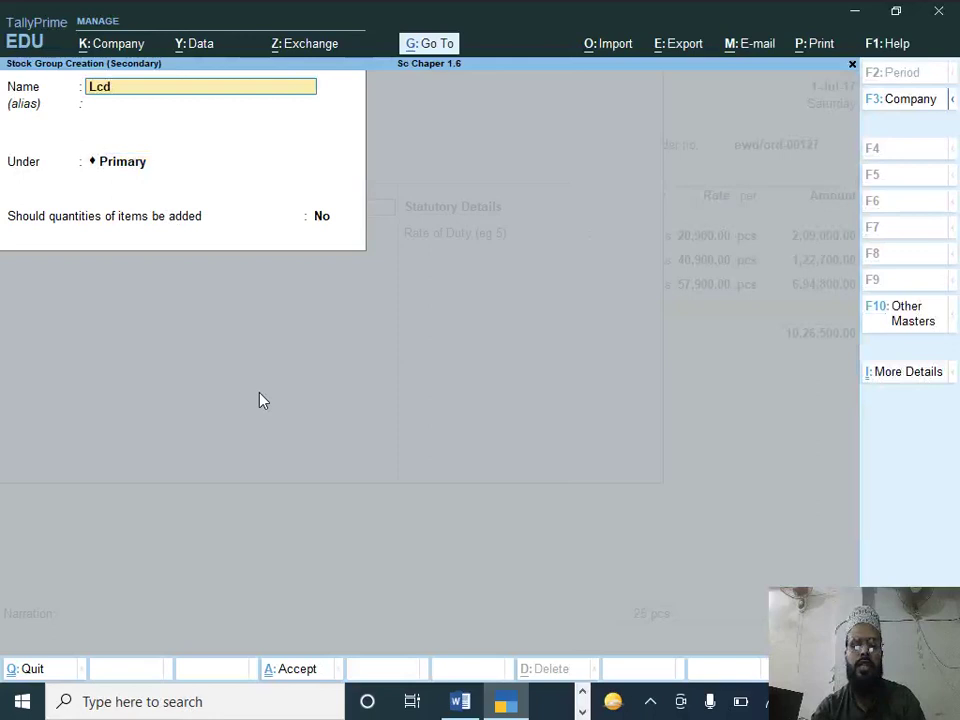
pyautogui.press('Return')
pyautogui.press('Return')
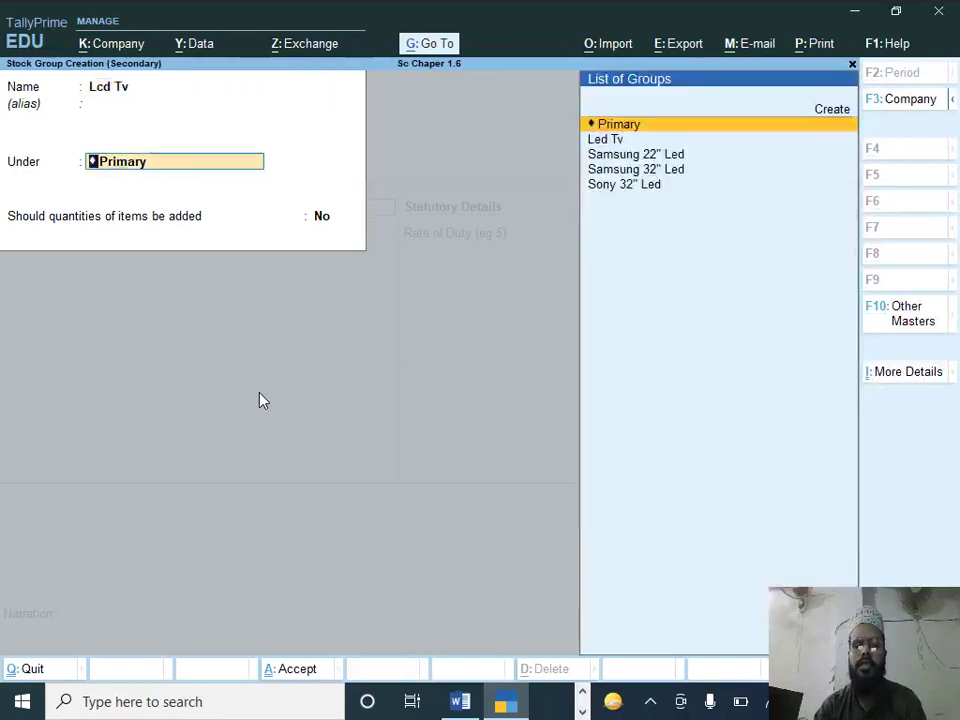
pyautogui.press('Return')
pyautogui.write('y')
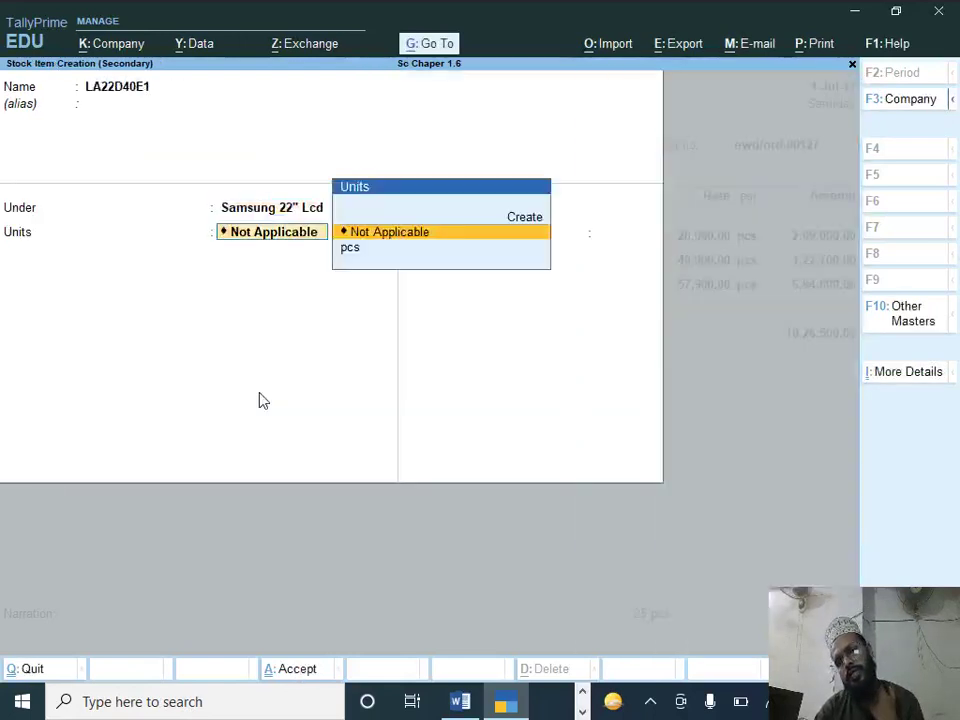
# Step: Set the unit of item LA22D40E1 to pcs and save the stock item without components or a duty rate
pyautogui.press('Down')
pyautogui.press('Return')
pyautogui.press('Return')
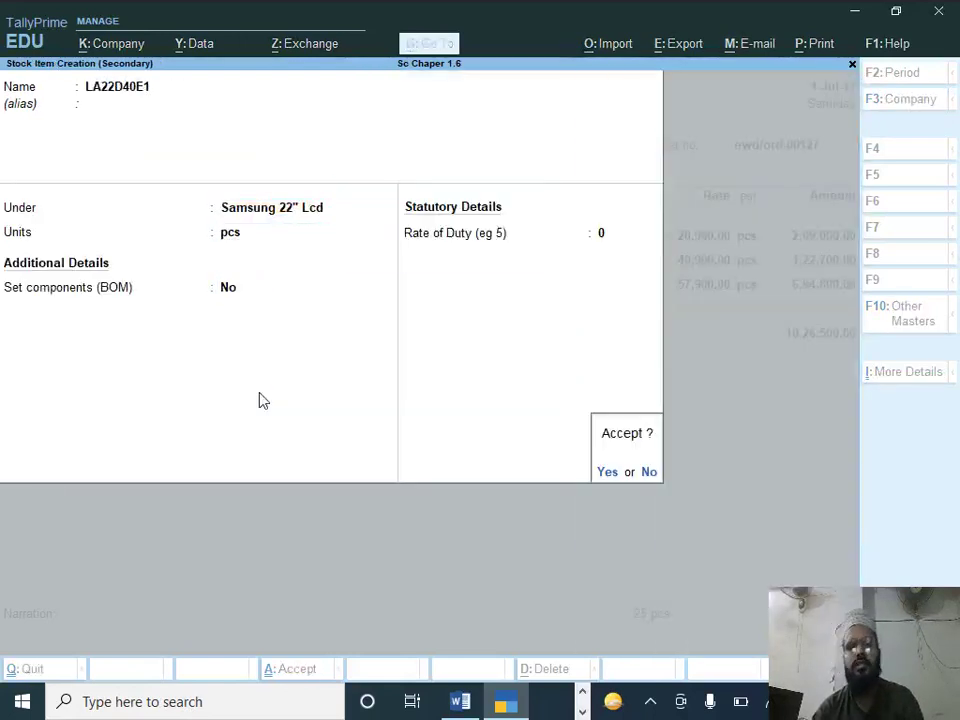
pyautogui.press('y')
# Step: Allocate 4 pcs of LA22D40E1 at a rate of 15000, due on 1-Jul-17, as listed in the exercise document
pyautogui.hotkey('alt', 'Tab')
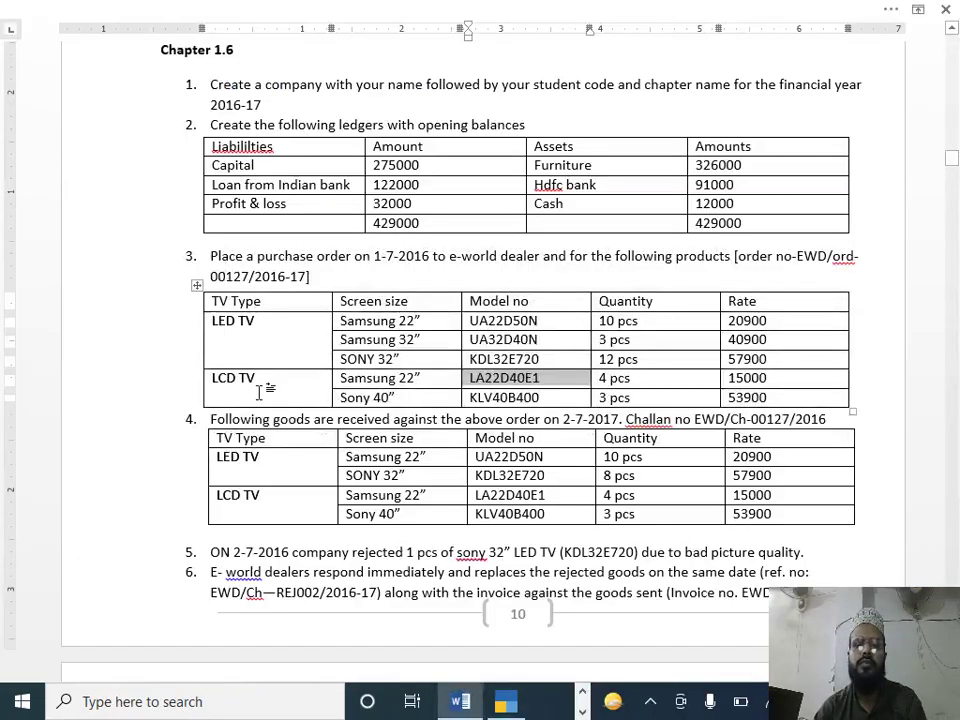
pyautogui.hotkey('alt', 'Tab')
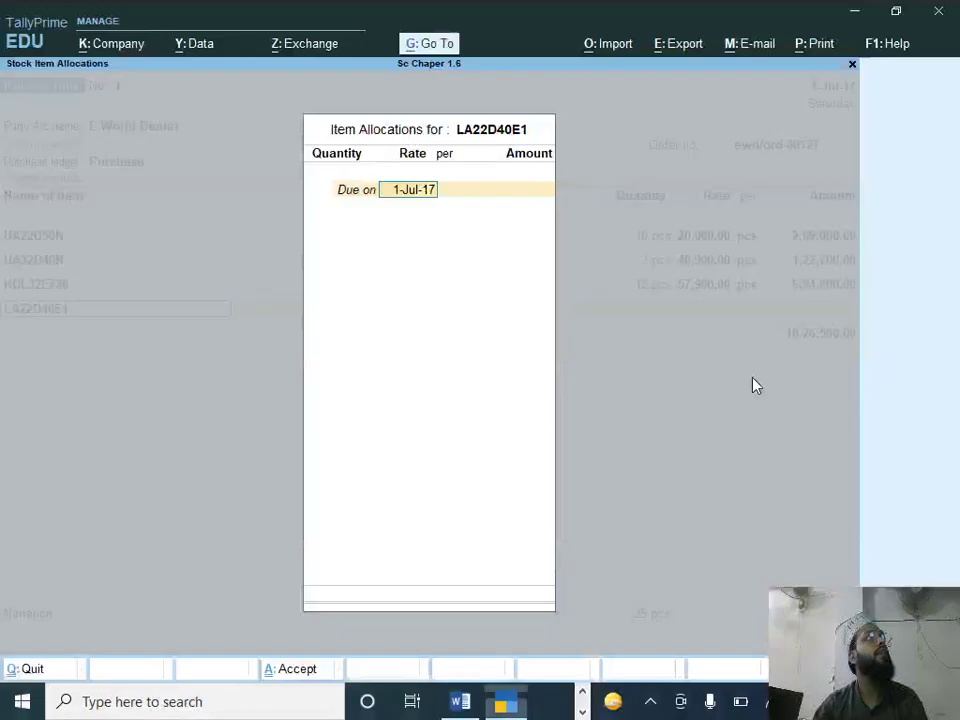
pyautogui.press('Return')
pyautogui.write('4 pcs')
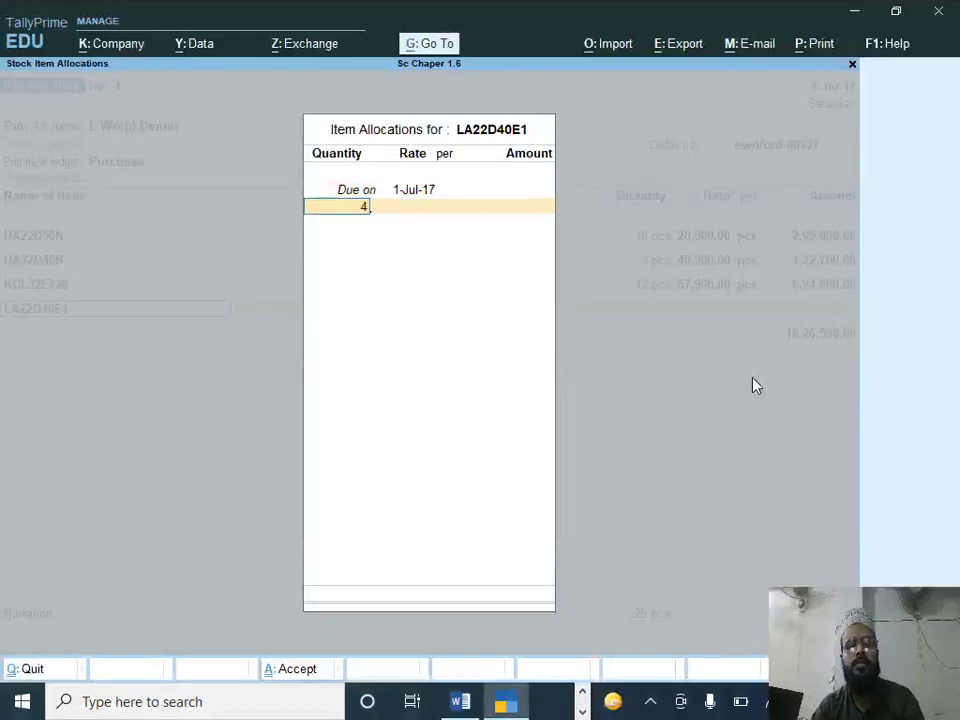
pyautogui.press('Return')
pyautogui.write('15000')
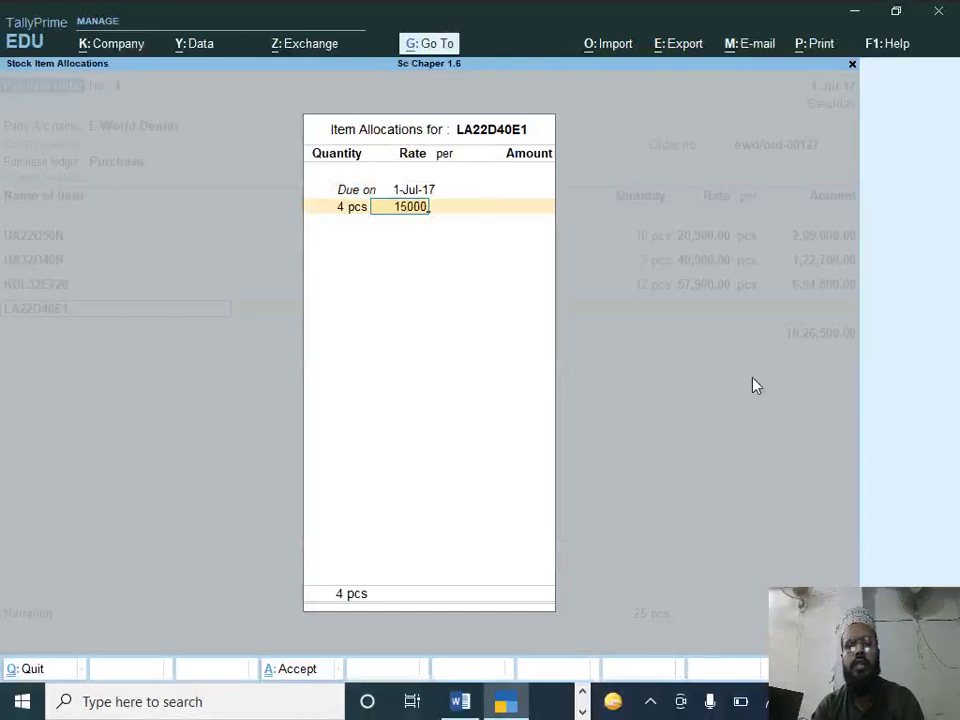
pyautogui.press('Return')
pyautogui.press('Return')
pyautogui.press('Return')
pyautogui.press('Return')
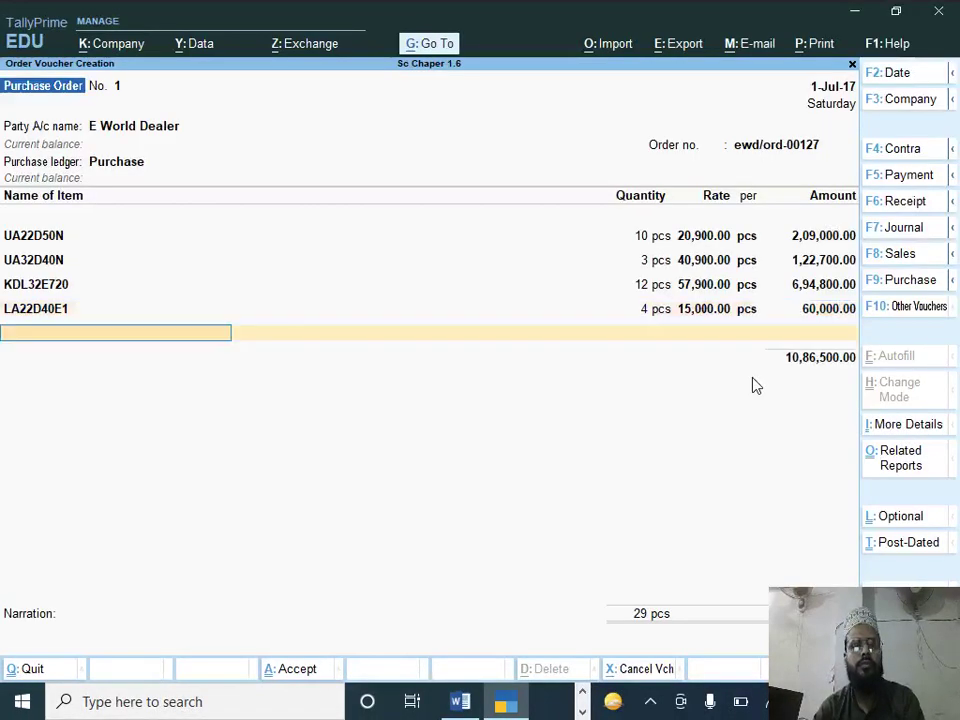
# Step: Start a new stock item for the order's fifth line, named KLV40B400 after the model number copied from the exercise document
pyautogui.hotkey('alt', 'Tab')
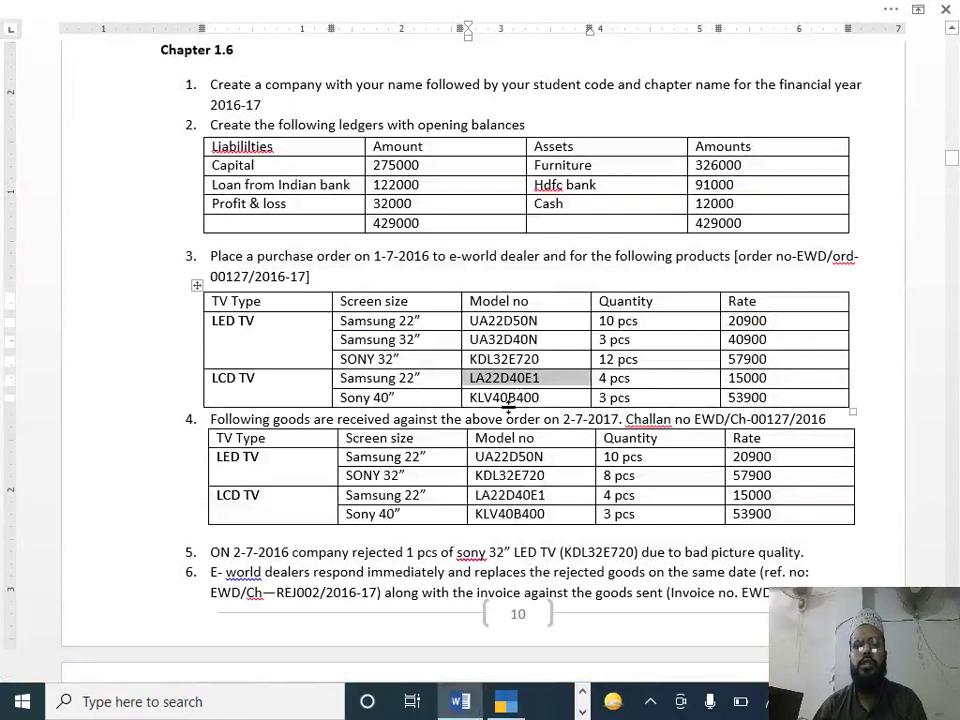
pyautogui.doubleClick(504, 398)
pyautogui.hotkey('ctrl', 'c')
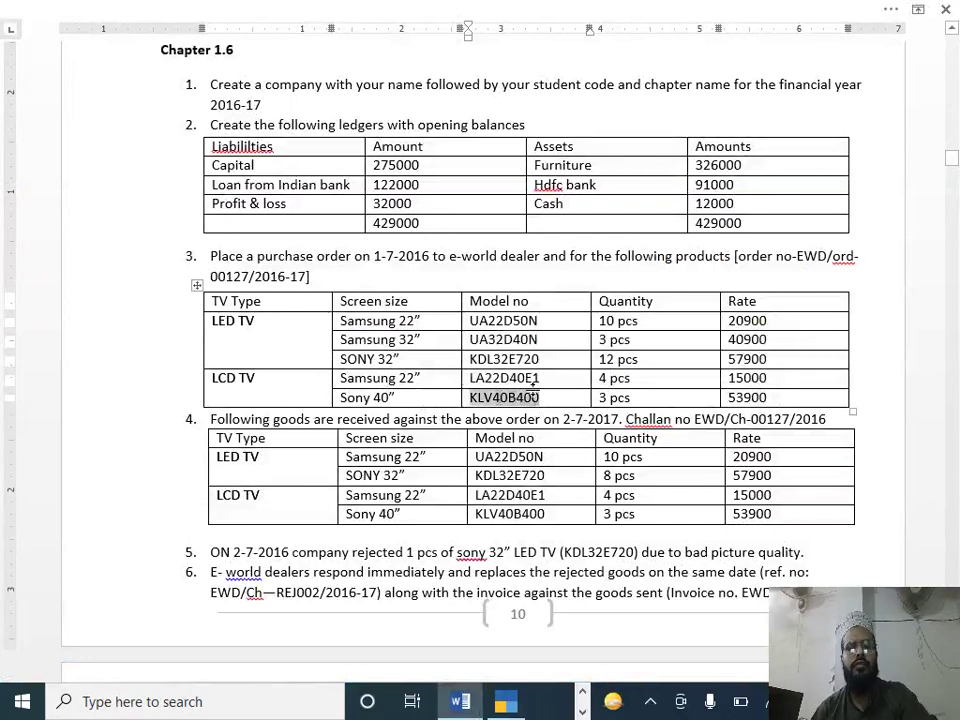
pyautogui.hotkey('alt', 'Tab')
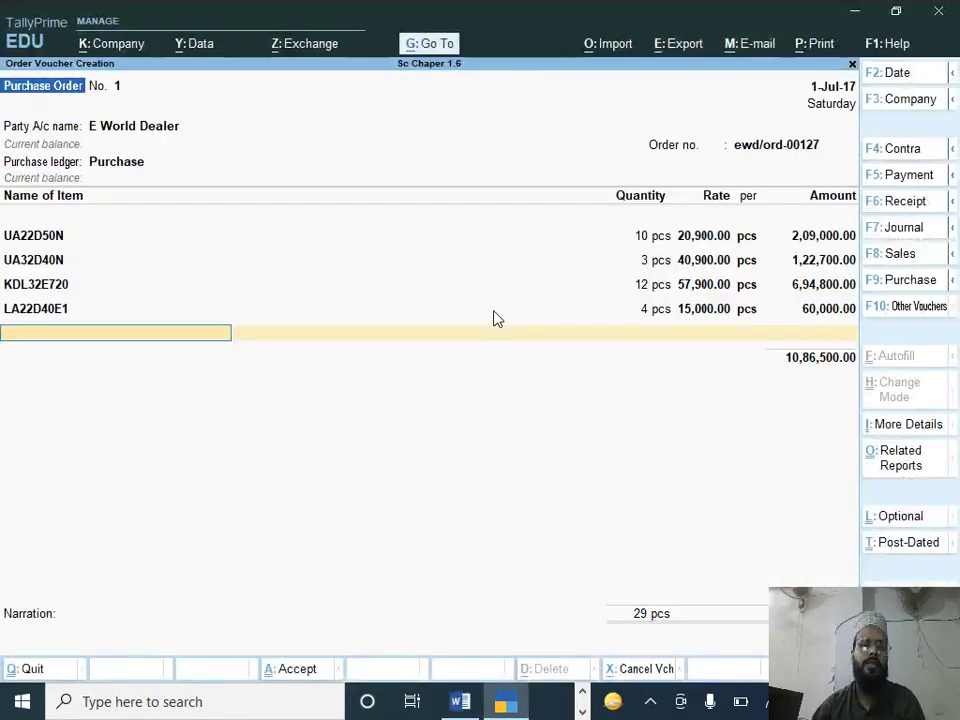
pyautogui.hotkey('alt', 'c')
pyautogui.hotkey('ctrl', 'v')
pyautogui.press('Return')
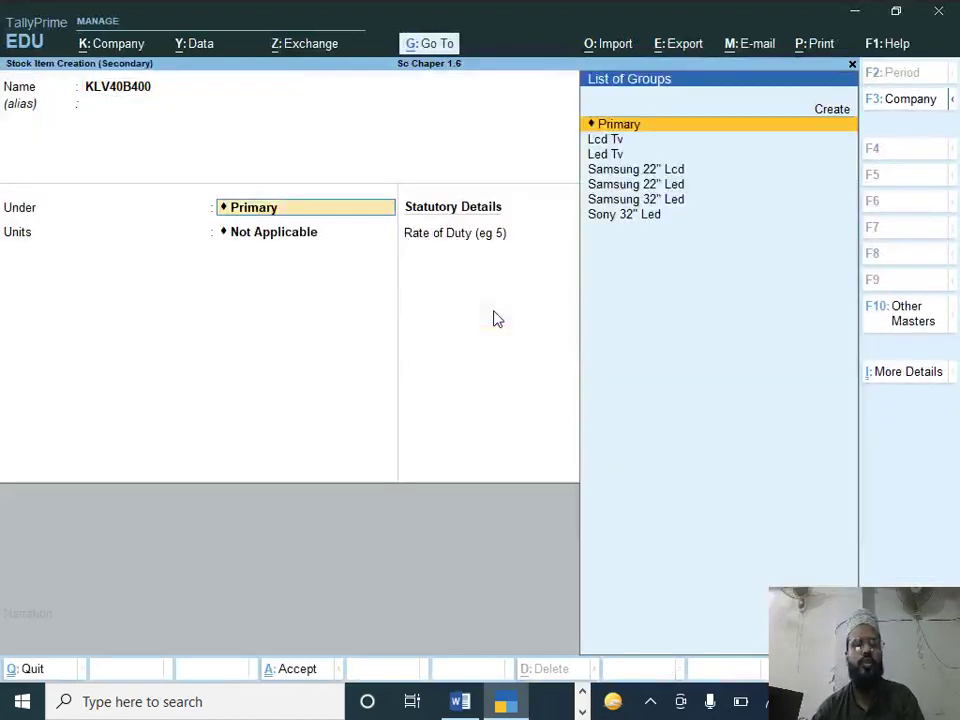
# Step: Create a stock group Sony 40 " Lcd under Lcd Tv and assign it as the group of item KLV40B400
pyautogui.hotkey('alt', 'c')
pyautogui.write('Son')
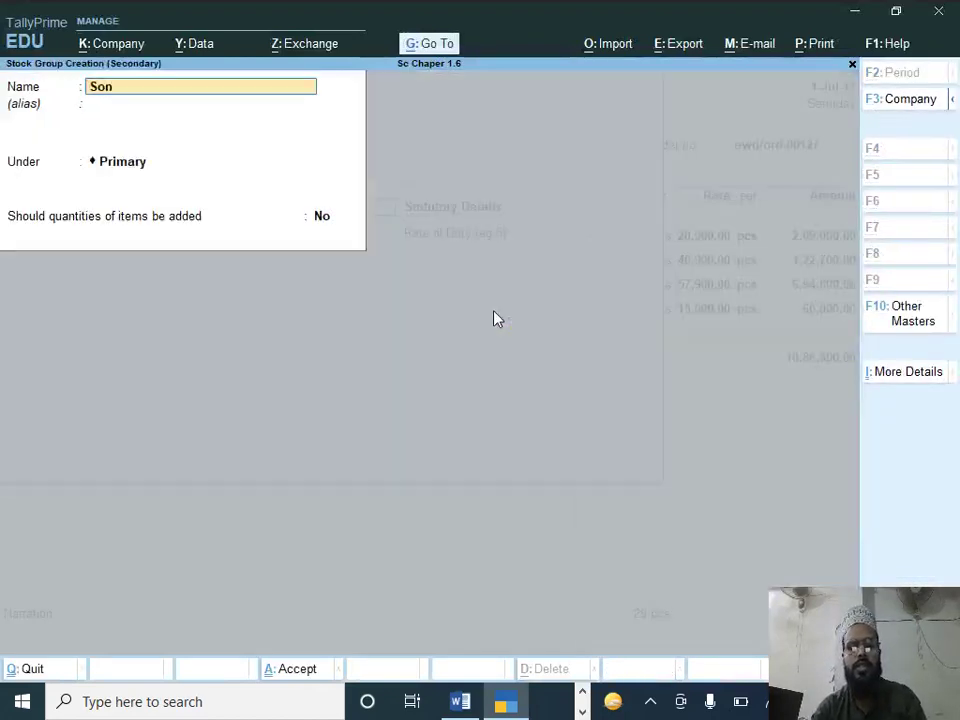
pyautogui.write('y 40')
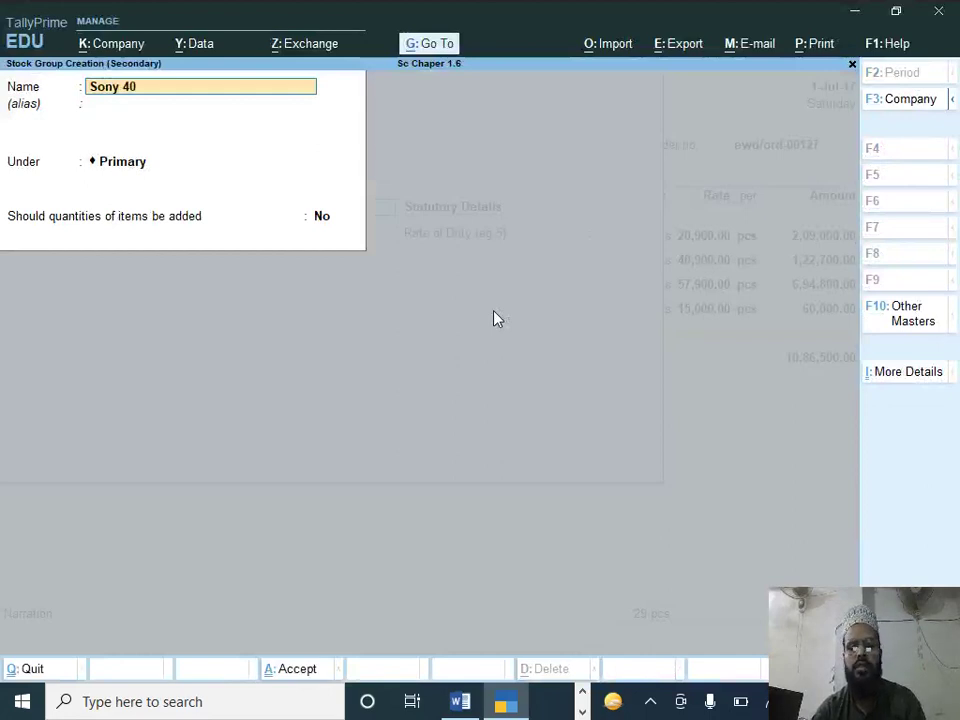
pyautogui.write(' " Lcd')
pyautogui.press('Return')
pyautogui.press('Down')
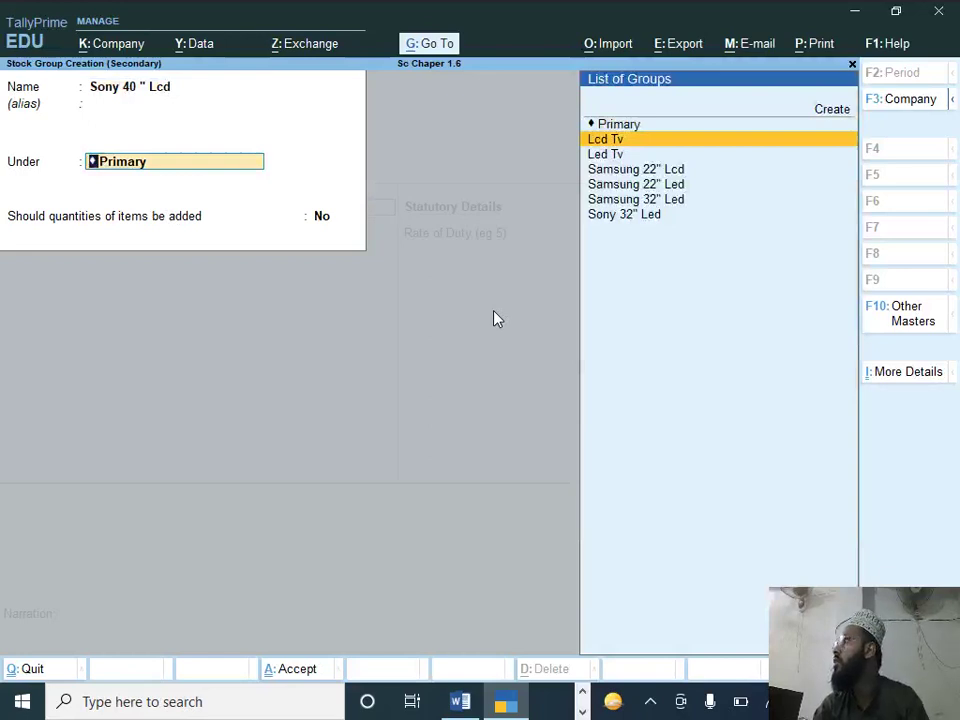
pyautogui.press('Return')
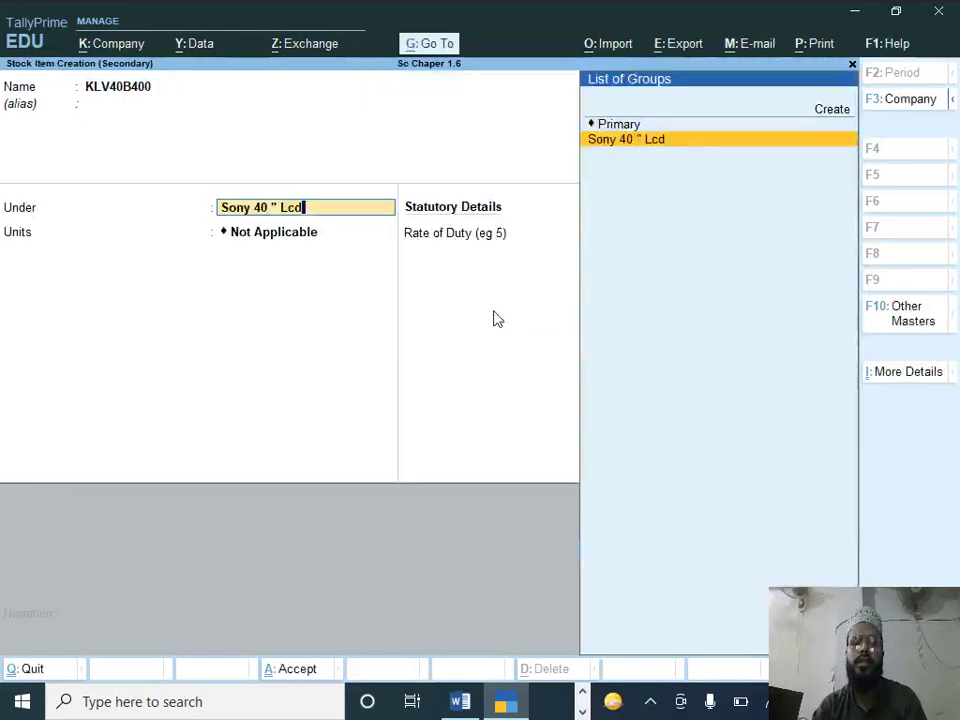
pyautogui.press('Return')
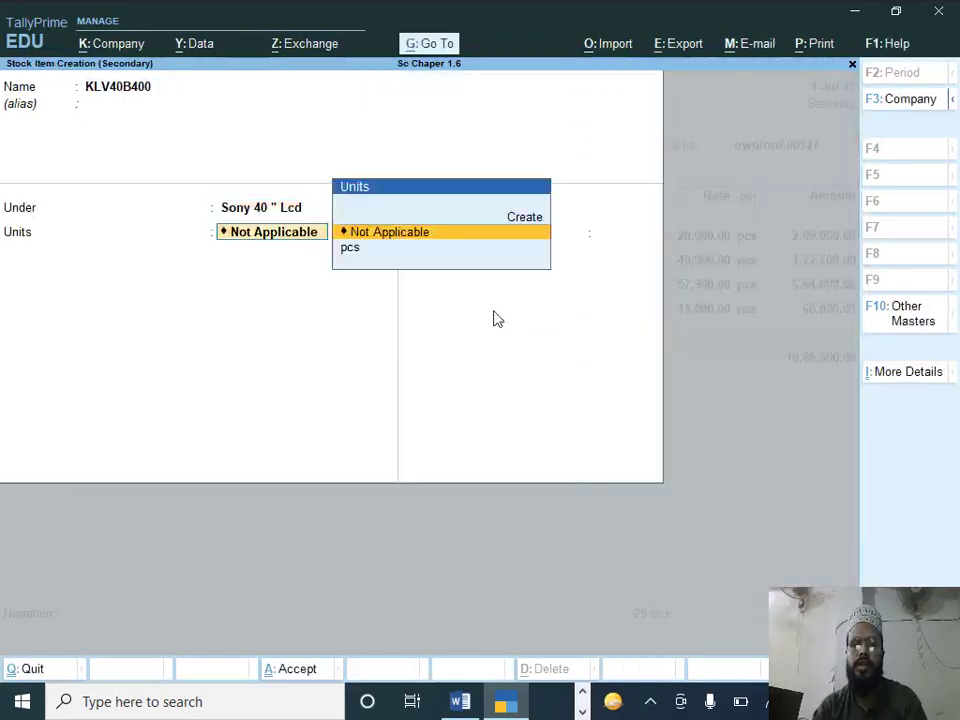
# Step: Set the unit of item KLV40B400 to pcs and save the stock item without a duty rate
pyautogui.press('Down')
pyautogui.press('Return')
pyautogui.press('Return')
pyautogui.press('Return')
pyautogui.press('Return')
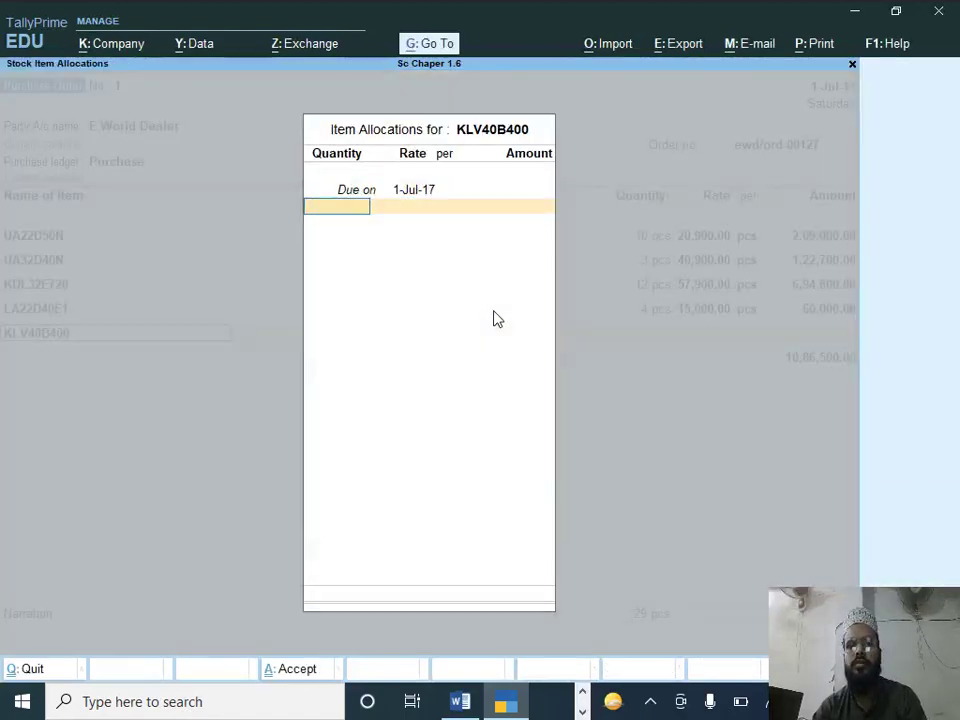
# Step: Allocate 3 pcs of KLV40B400 at a rate of 53,900, due on 1-Jul-17, as listed in the exercise document
pyautogui.hotkey('alt', 'Tab')
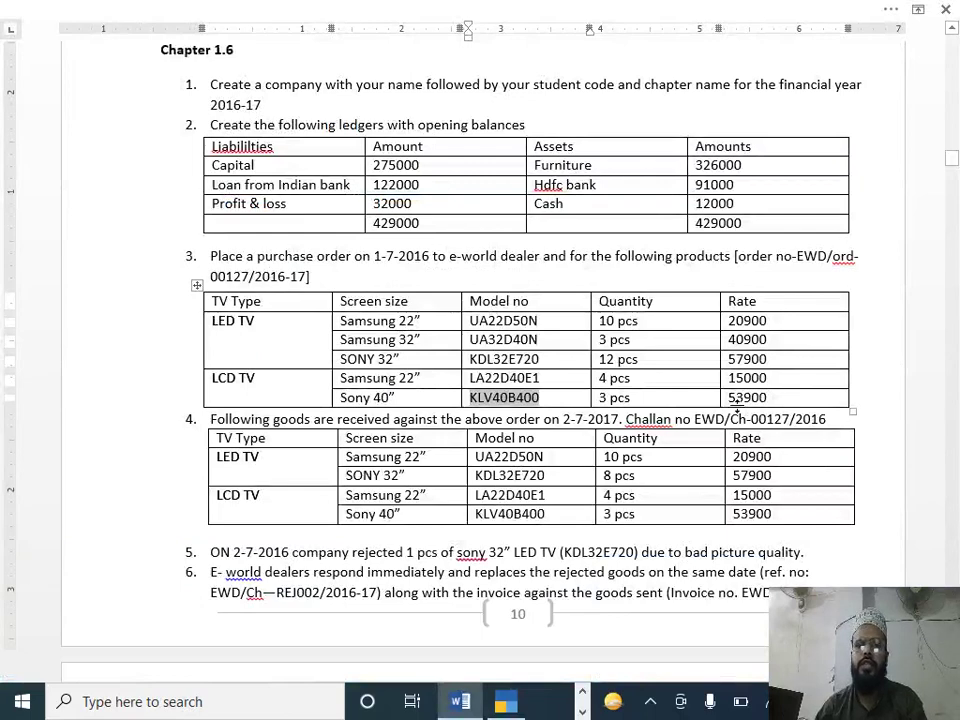
pyautogui.hotkey('alt', 'Tab')
pyautogui.write('3')
pyautogui.press('Return')
pyautogui.write('53,900')
pyautogui.press('Return')
pyautogui.press('Return')
pyautogui.press('Return')
pyautogui.press('Return')
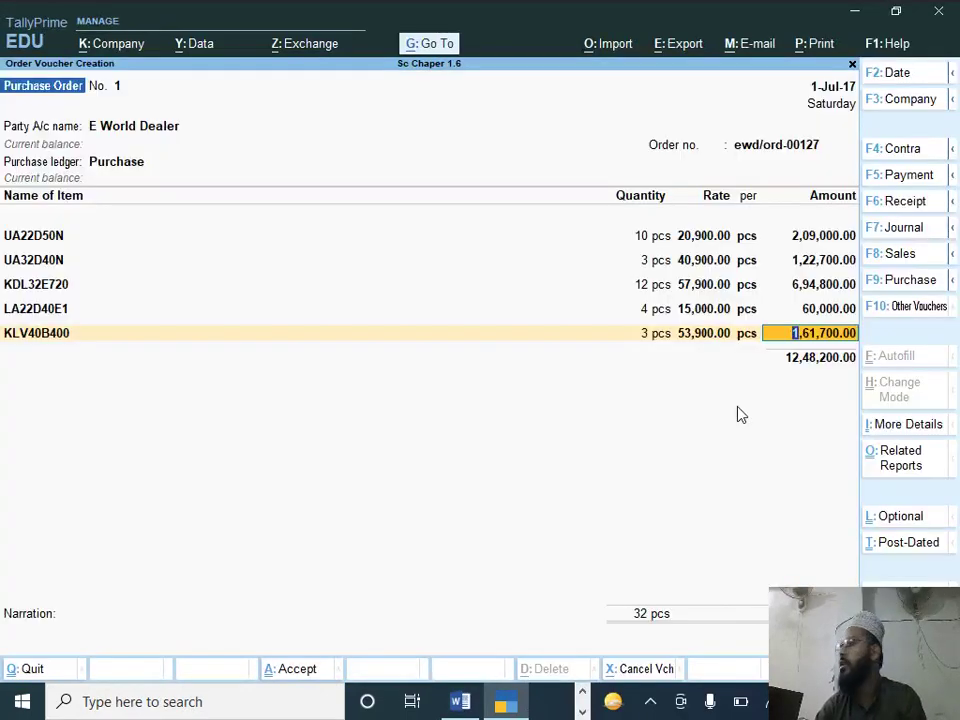
# Step: Finish the item list after KLV40B400 and save the E World Dealer purchase order without a narration
pyautogui.press('Return')
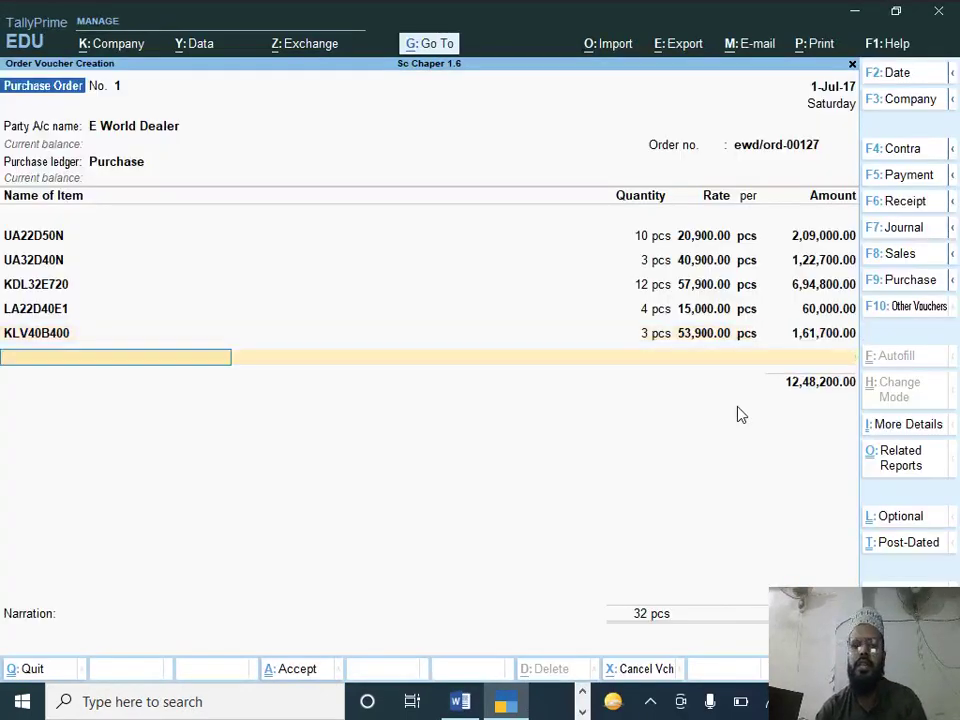
pyautogui.press('Return')
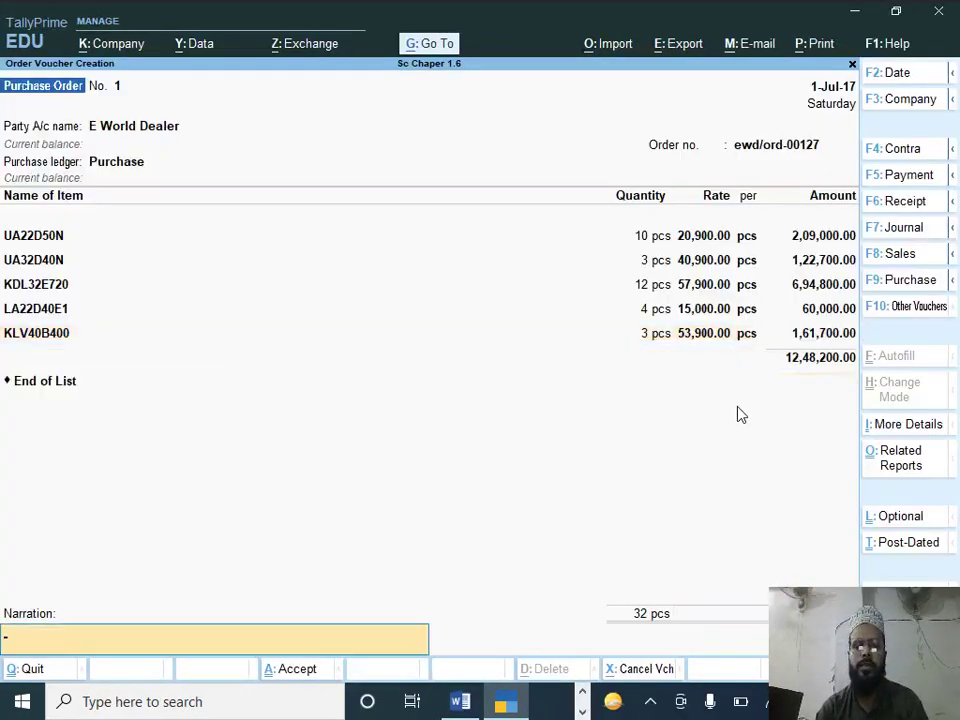
pyautogui.press('Return')
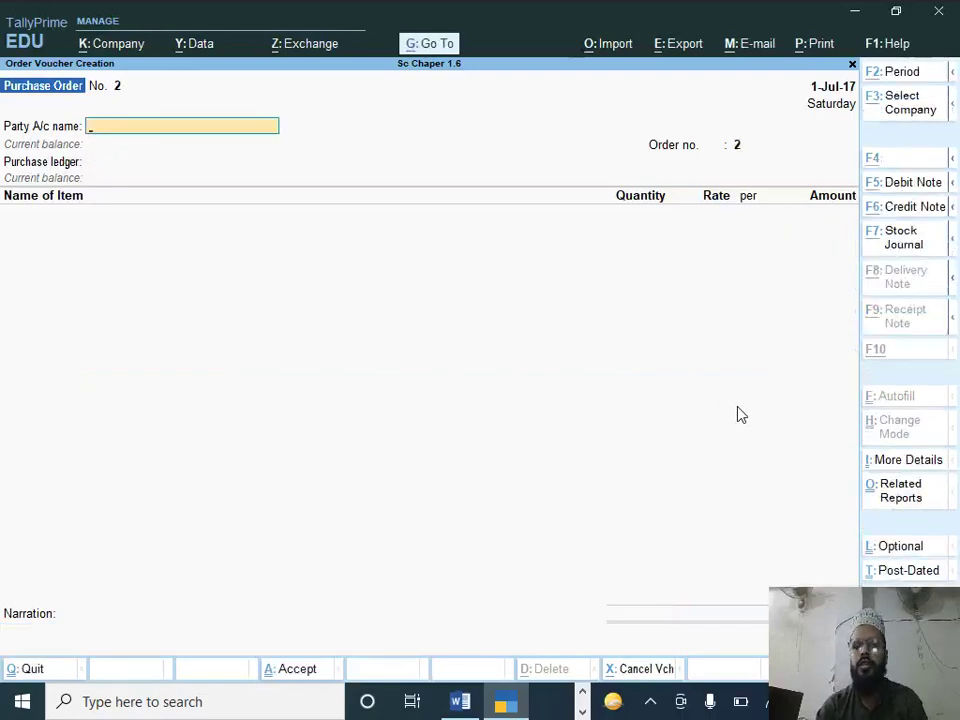
# Step: Review the goods-received task in the exercise document, then include the inactive types in TallyPrime's list of voucher types
pyautogui.hotkey('alt', 'Tab')
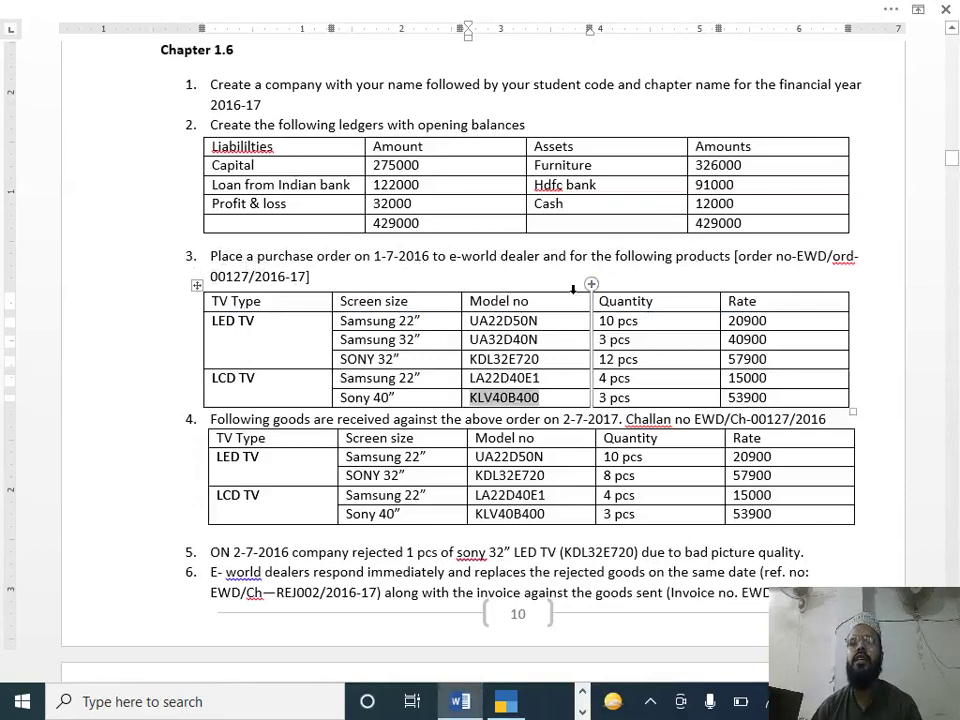
pyautogui.click(432, 270)
pyautogui.scroll(-2, 430, 272)
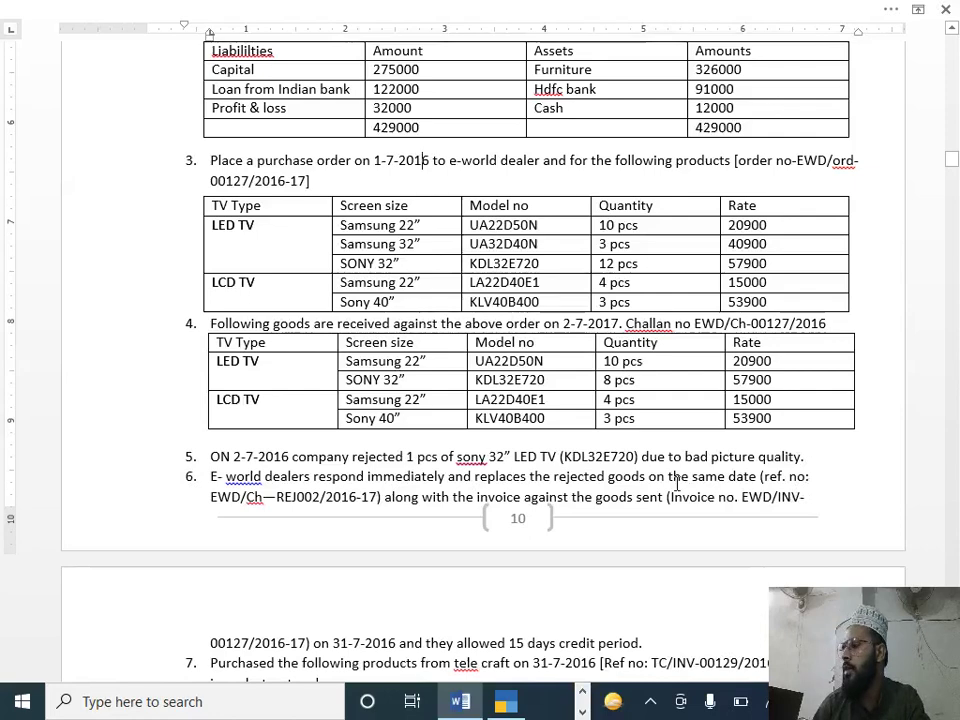
pyautogui.hotkey('alt', 'Tab')
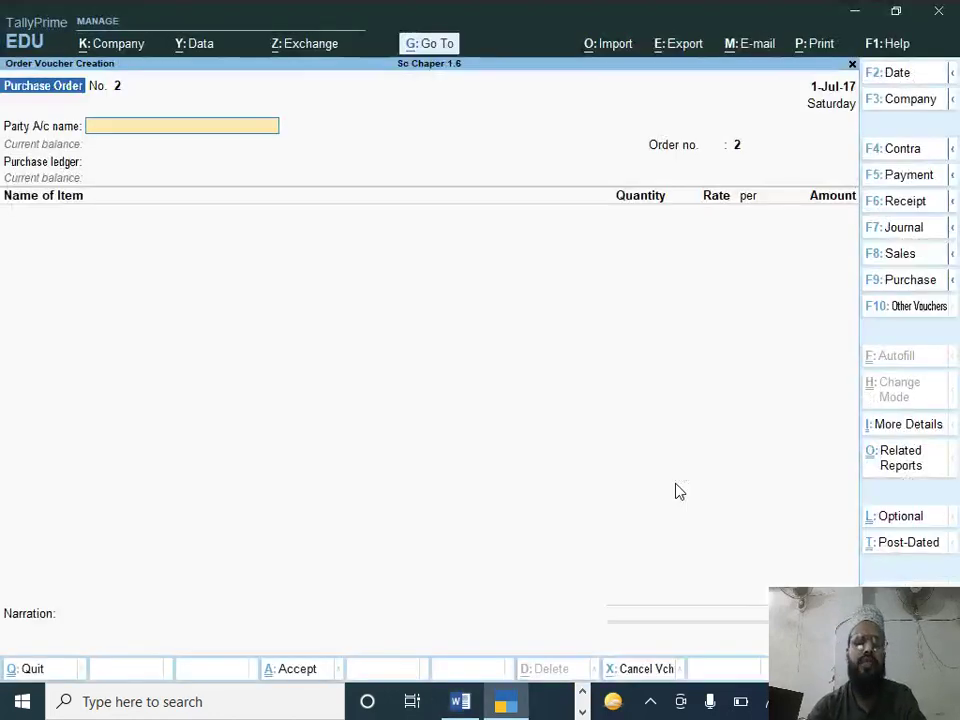
pyautogui.press('alt')
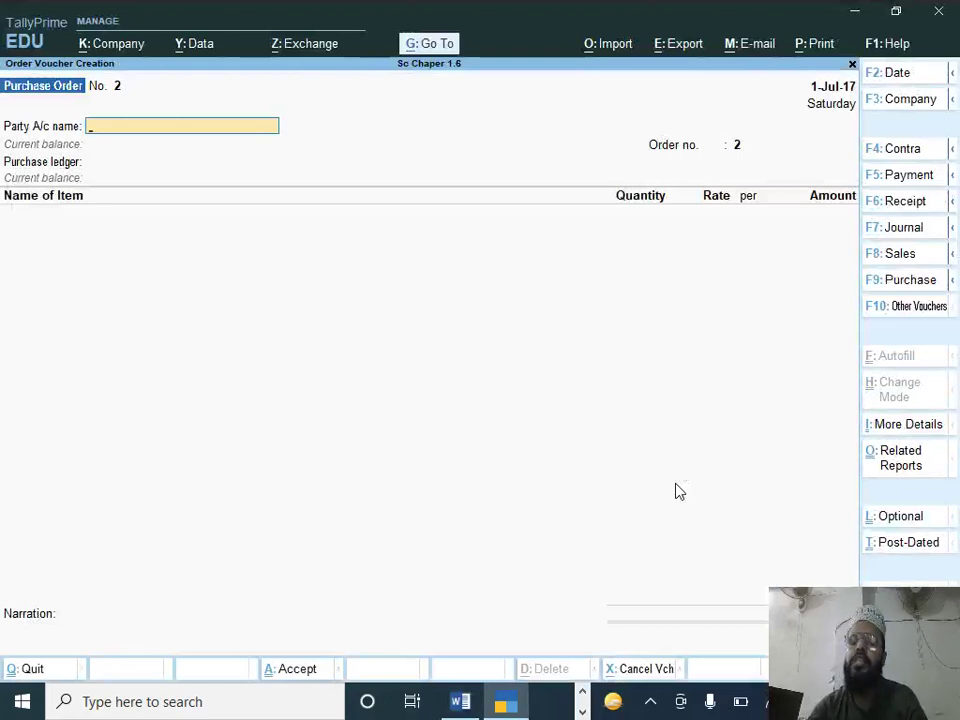
pyautogui.press('F10')
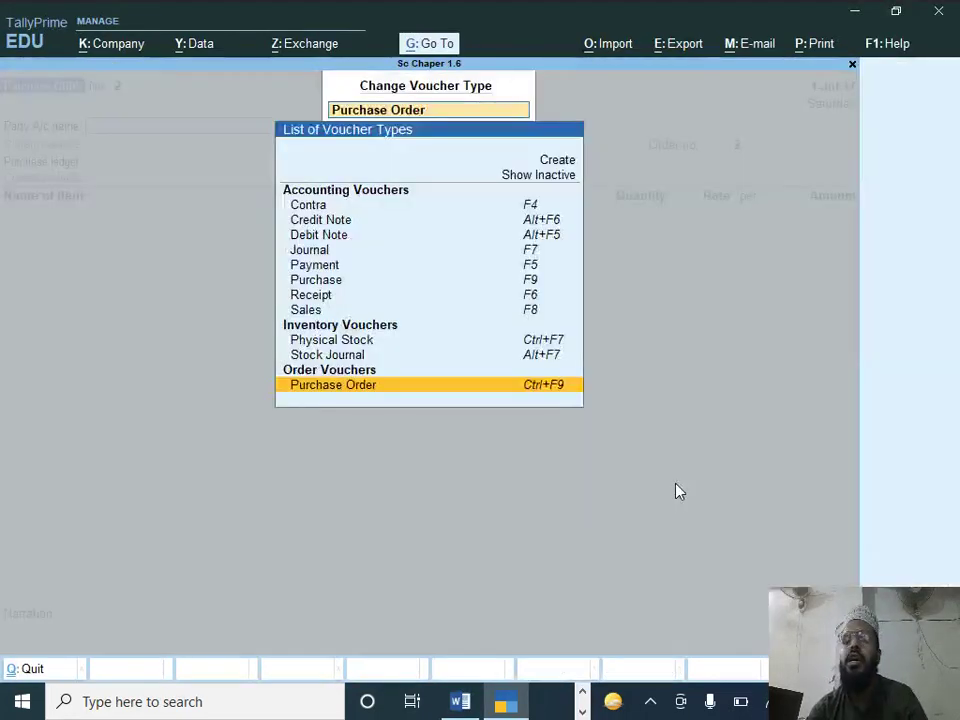
pyautogui.press('Up')
pyautogui.press('Up')
pyautogui.press('Up')
pyautogui.press('Up')
pyautogui.press('Up')
pyautogui.press('Up')
pyautogui.press('Up')
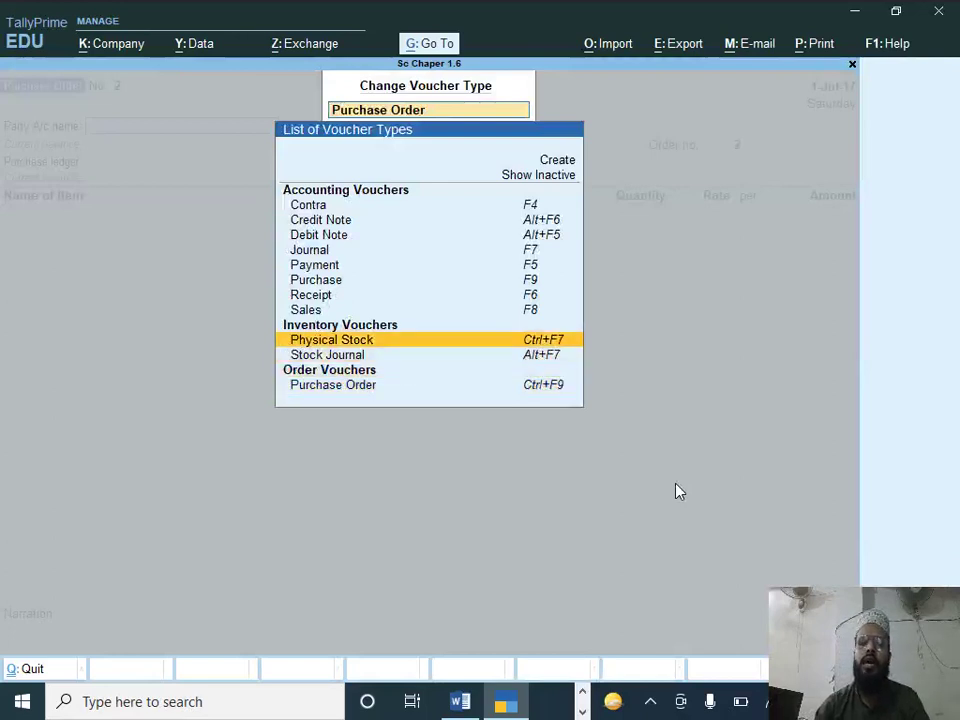
pyautogui.press('Up')
pyautogui.press('Up')
pyautogui.press('Up')
pyautogui.press('Up')
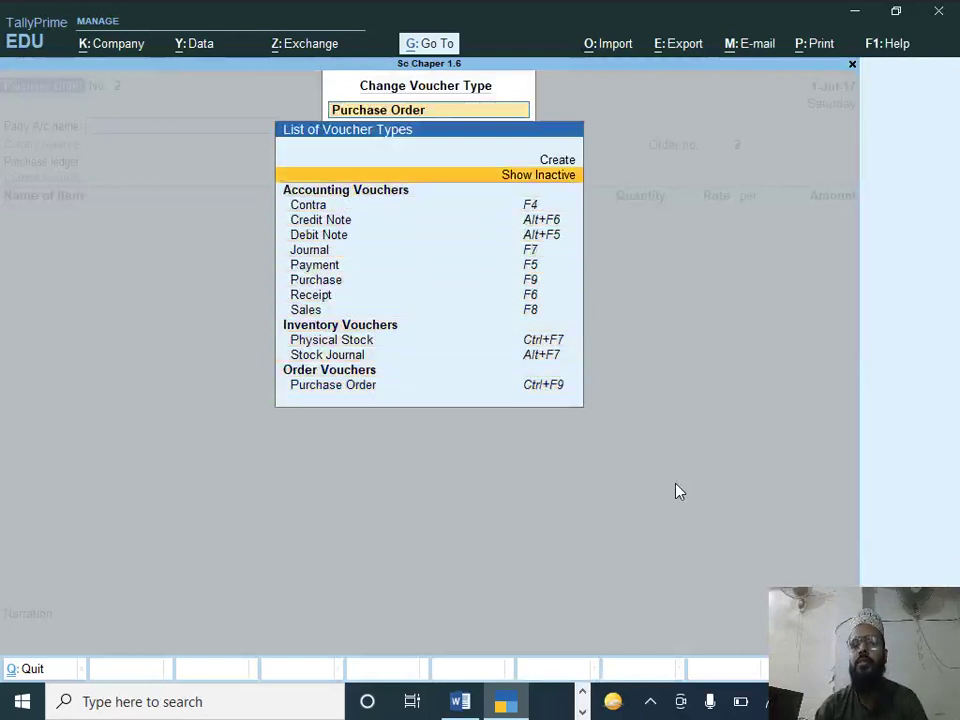
pyautogui.press('Return')
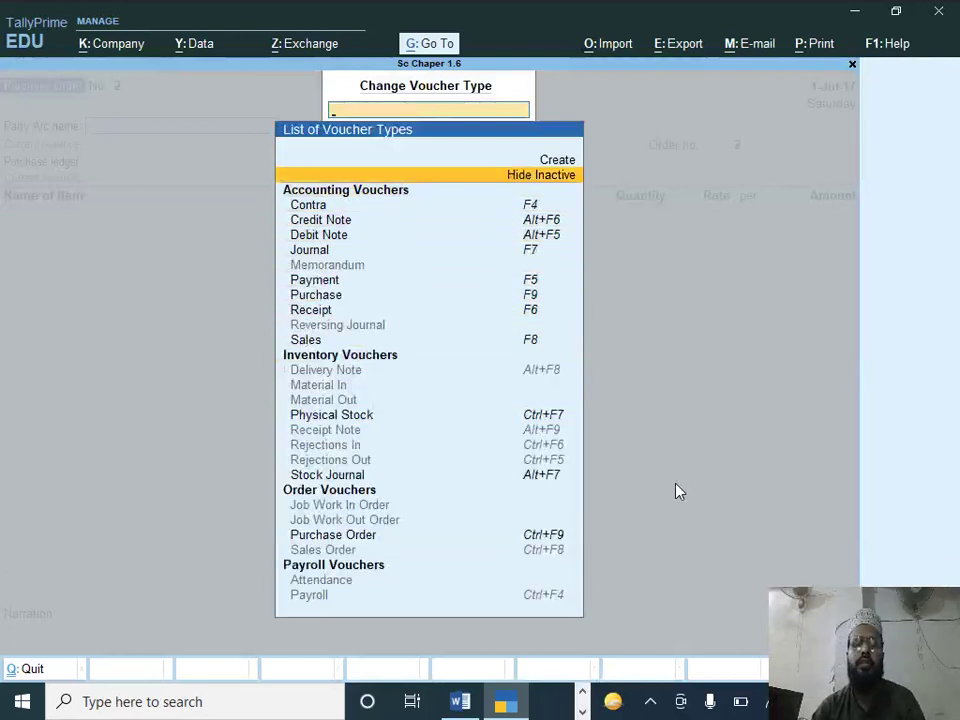
# Step: Activate the inactive Receipt Note voucher type and switch voucher entry to it
pyautogui.press('Down')
pyautogui.press('Down')
pyautogui.press('Down')
pyautogui.press('Down')
pyautogui.press('Down')
pyautogui.press('Down')
pyautogui.press('Down')
pyautogui.press('Down')
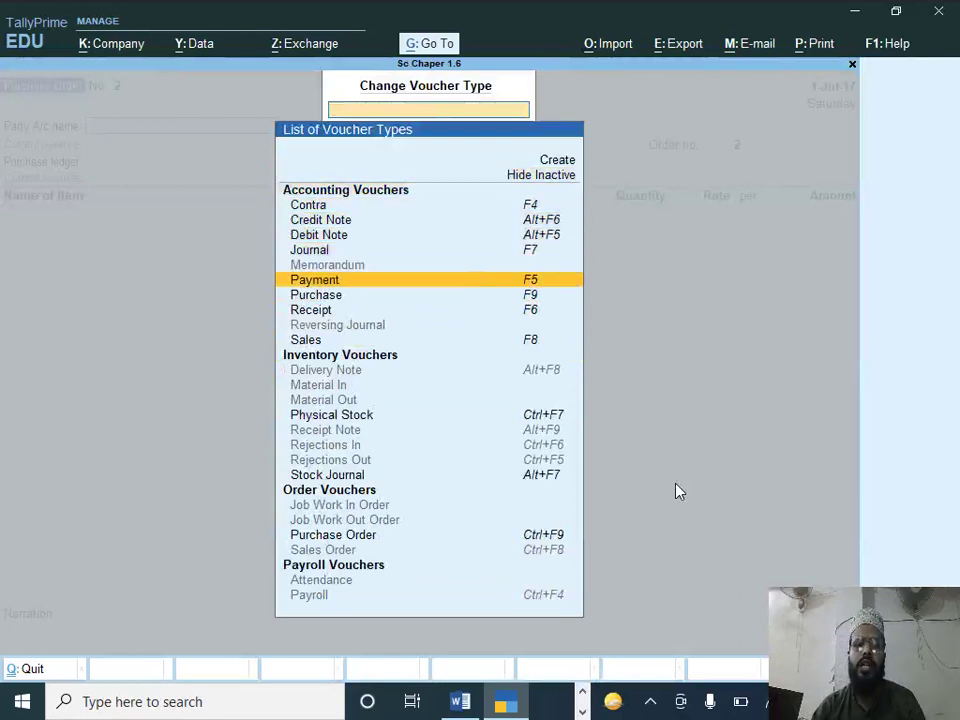
pyautogui.press('Down')
pyautogui.press('Down')
pyautogui.press('Down')
pyautogui.press('Down')
pyautogui.press('Down')
pyautogui.press('Down')
pyautogui.press('Down')
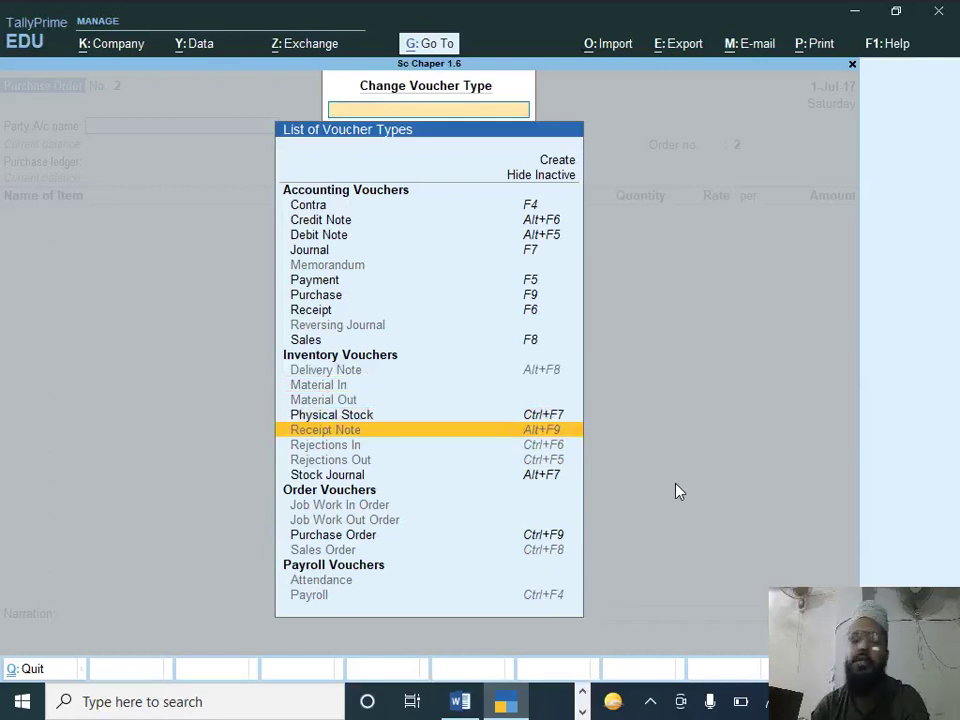
pyautogui.press('Return')
pyautogui.press('y')
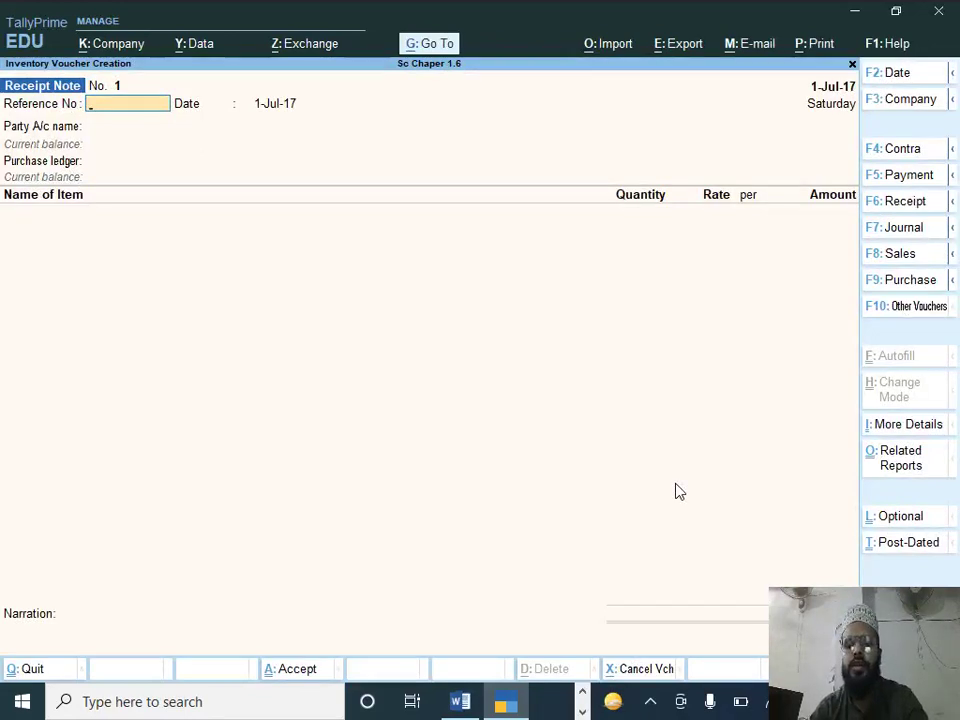
# Step: Date the receipt note 2-Jul-17 and enter the challan number from the exercise document as its reference number, keeping the reference date 1-Jul-17
pyautogui.press('F2')
pyautogui.press('Return')
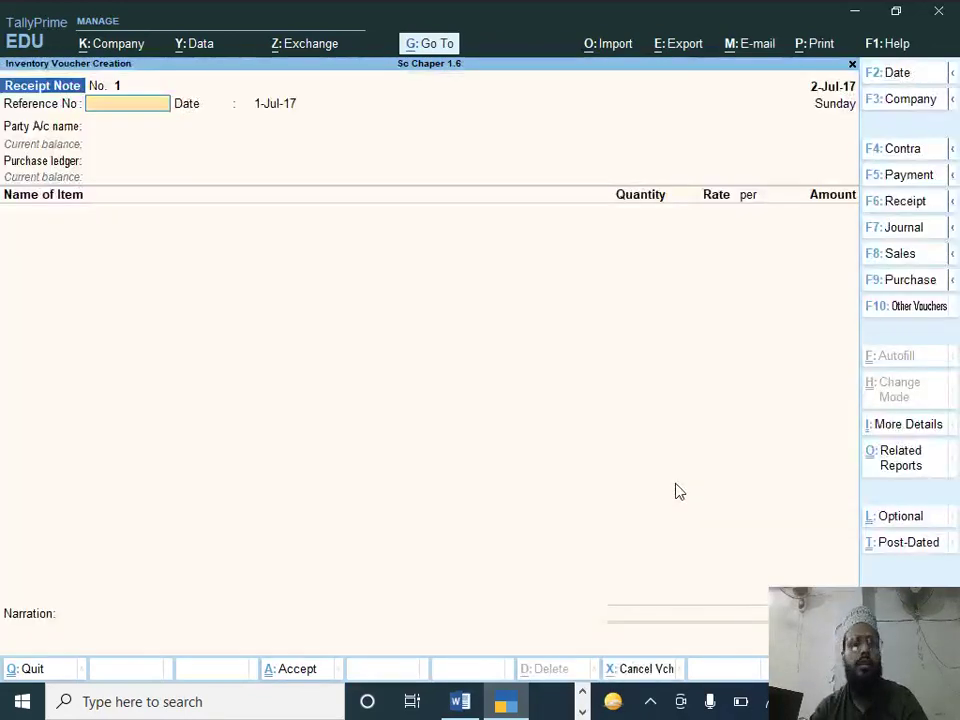
pyautogui.hotkey('alt', 'Tab')
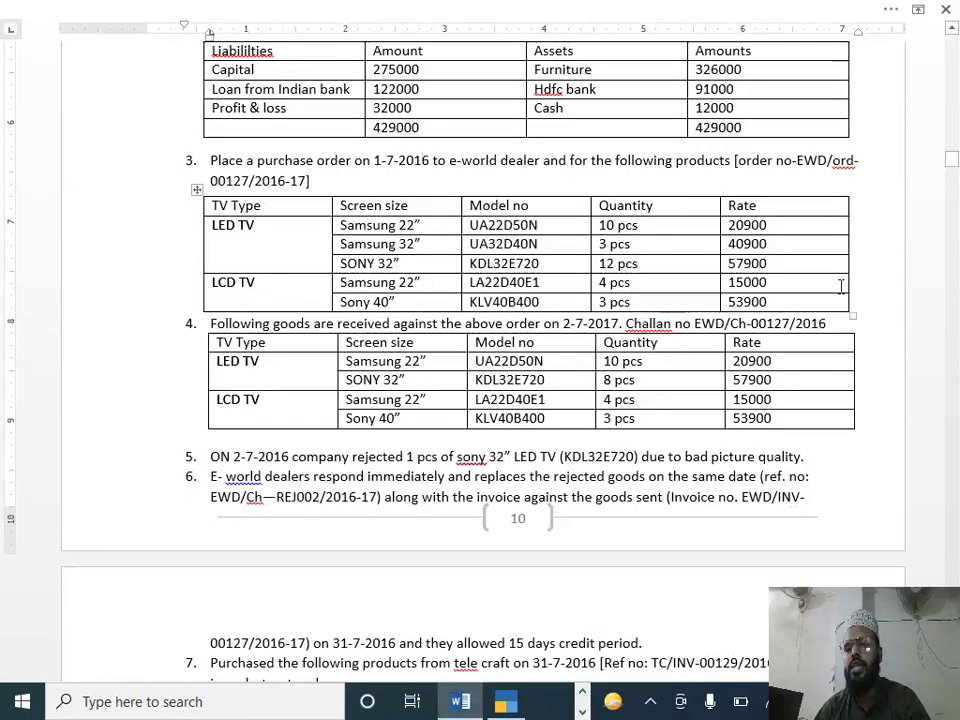
pyautogui.hotkey('alt', 'Tab')
pyautogui.write('ew')
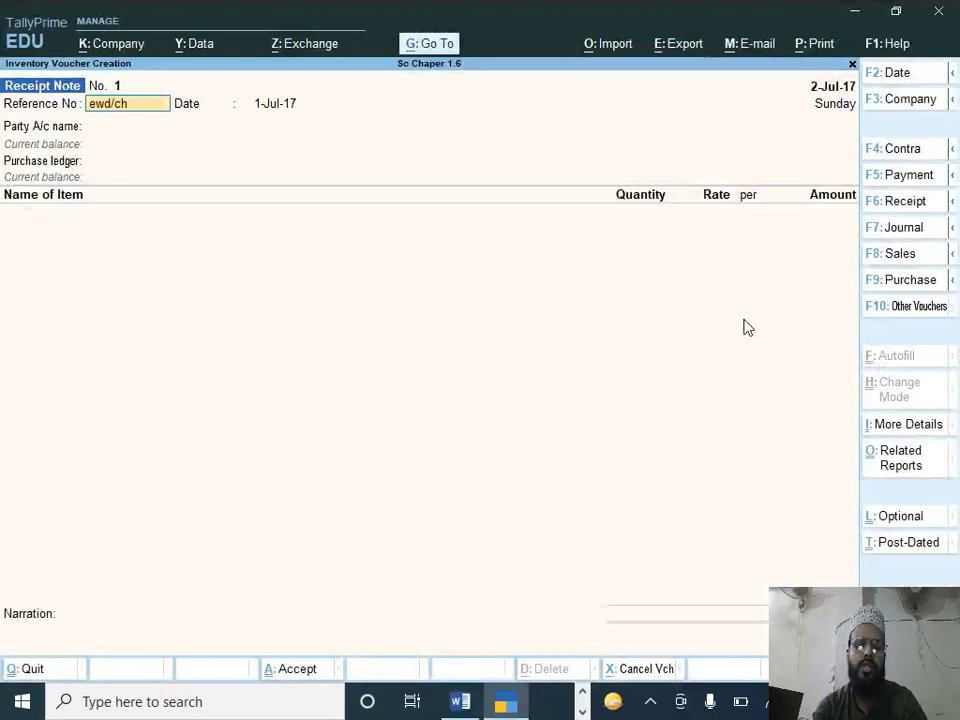
pyautogui.write('d/ch-001')
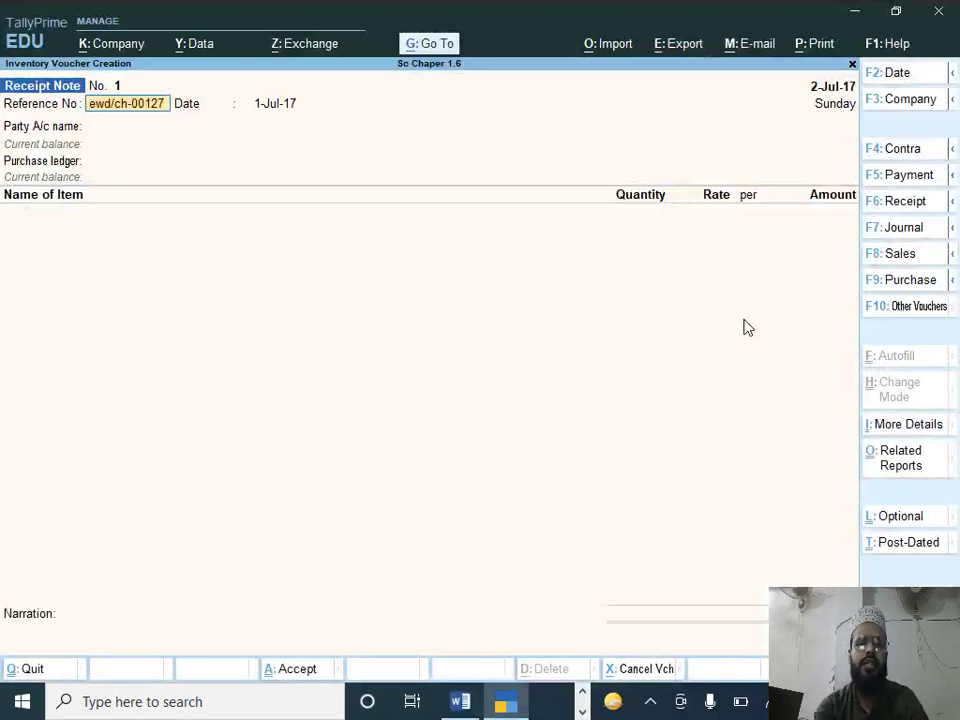
pyautogui.write('27')
pyautogui.press('Return')
pyautogui.press('Return')
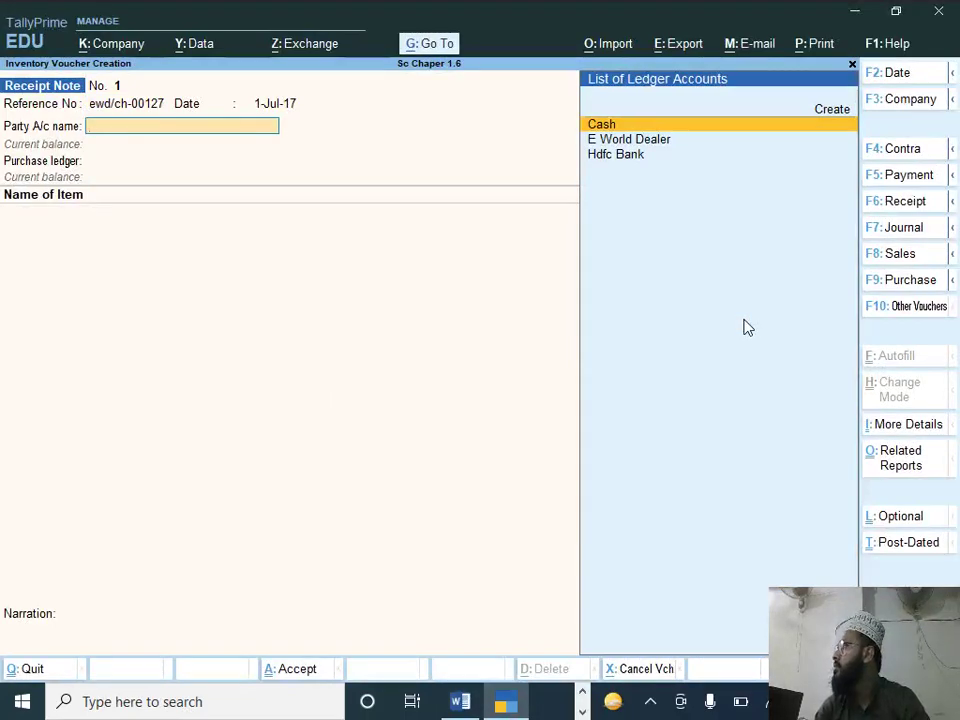
# Step: Check the goods-received task in the exercise document and set the receipt note's party account to E World Dealer
pyautogui.hotkey('alt', 'Tab')
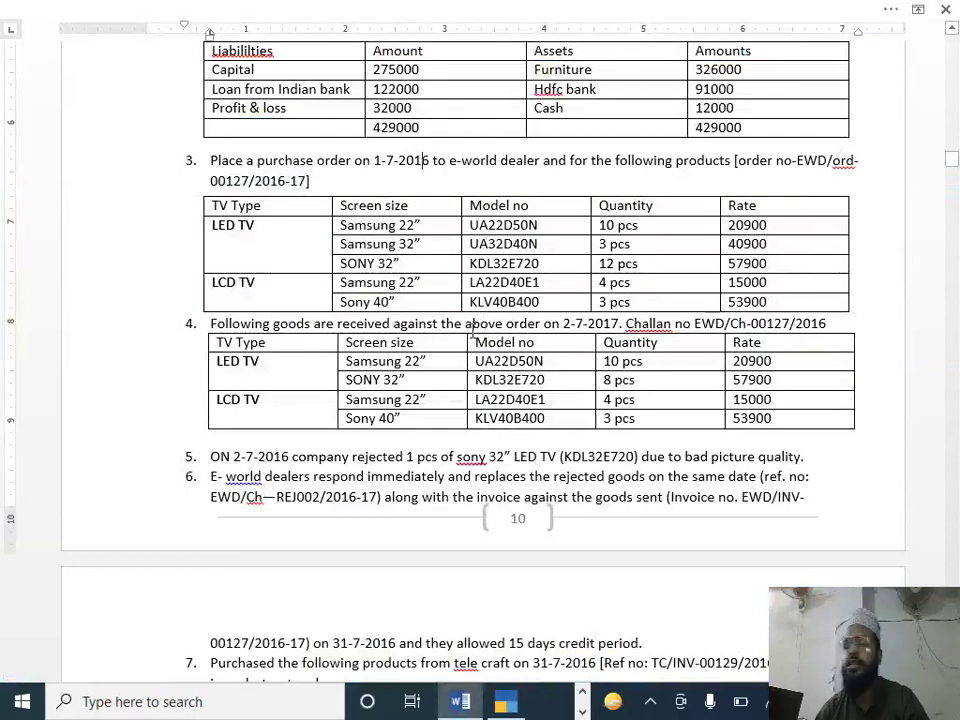
pyautogui.hotkey('alt', 'Tab')
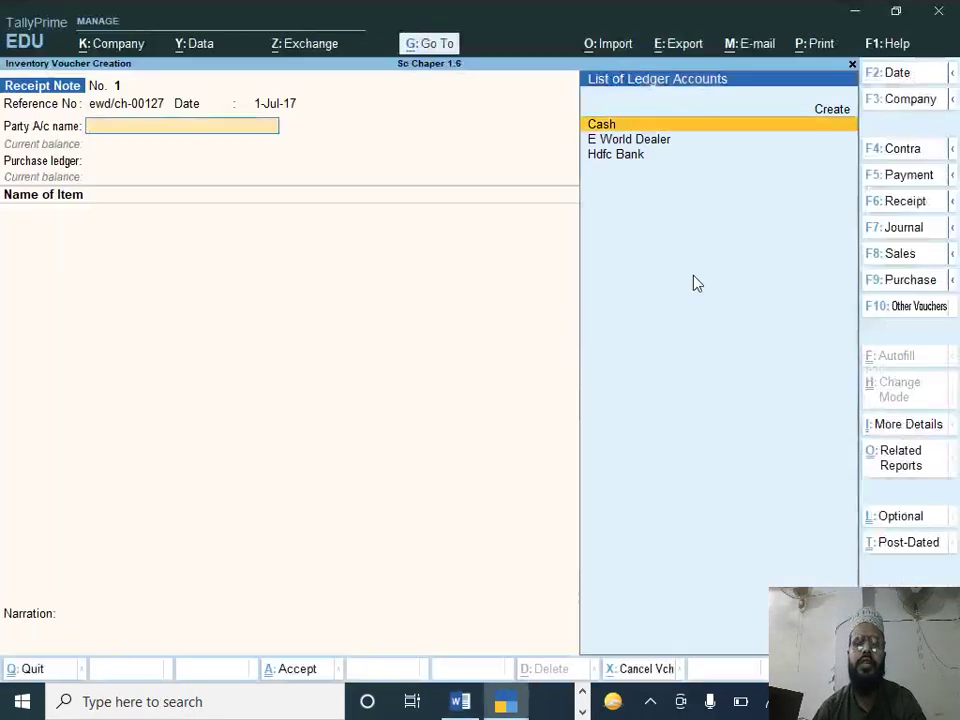
pyautogui.press('Down')
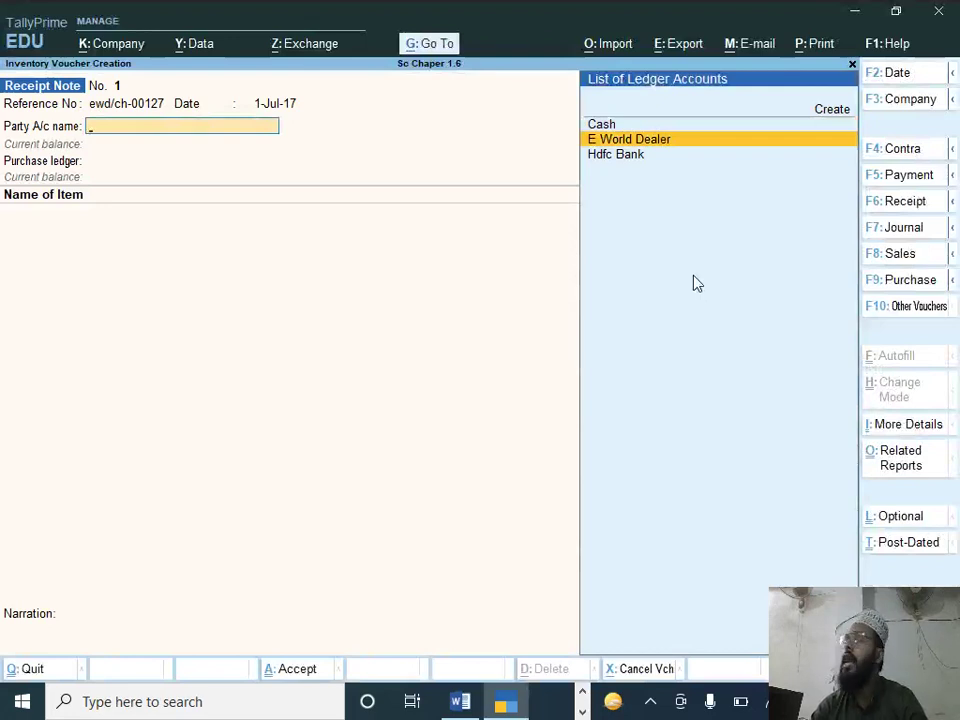
pyautogui.press('Return')
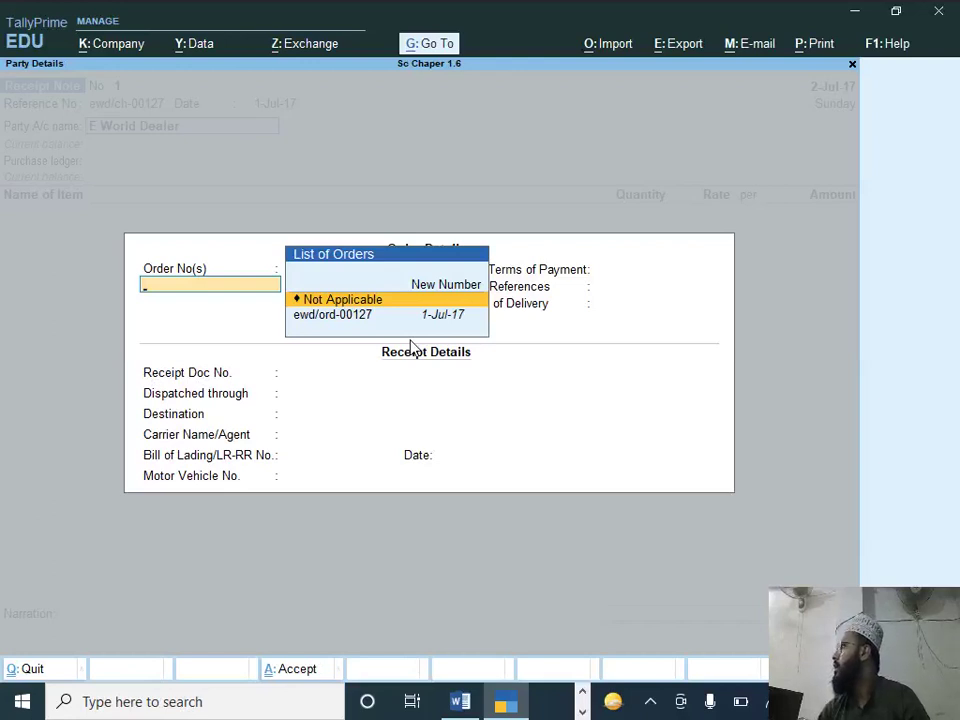
# Step: Link the receipt note to E World Dealer's purchase order of 1-Jul-17, leaving the receipt details blank and keeping the default party details
pyautogui.press('Down')
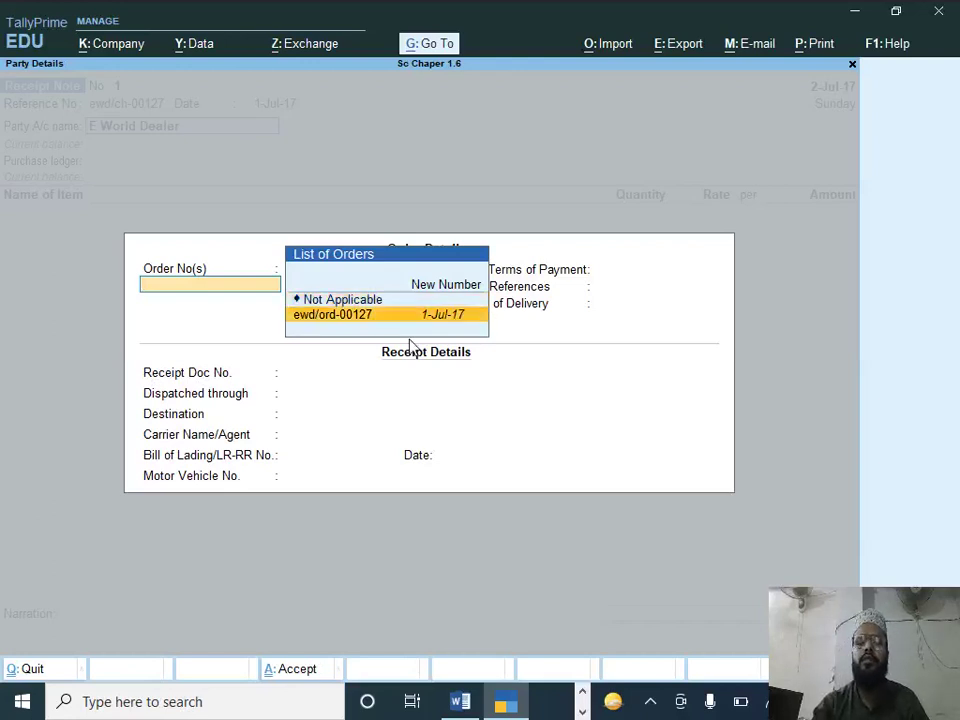
pyautogui.press('Return')
pyautogui.press('Return')
pyautogui.press('Return')
pyautogui.press('Return')
pyautogui.press('Return')
pyautogui.press('Return')
pyautogui.press('Return')
pyautogui.press('Return')
pyautogui.press('Return')
pyautogui.press('Return')
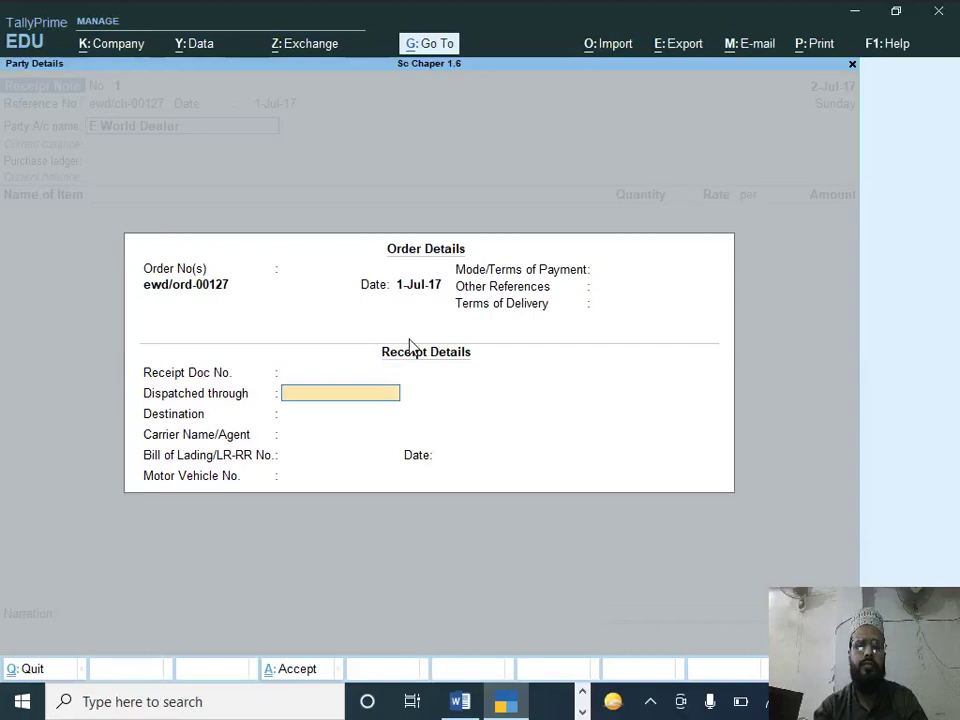
pyautogui.press('Return')
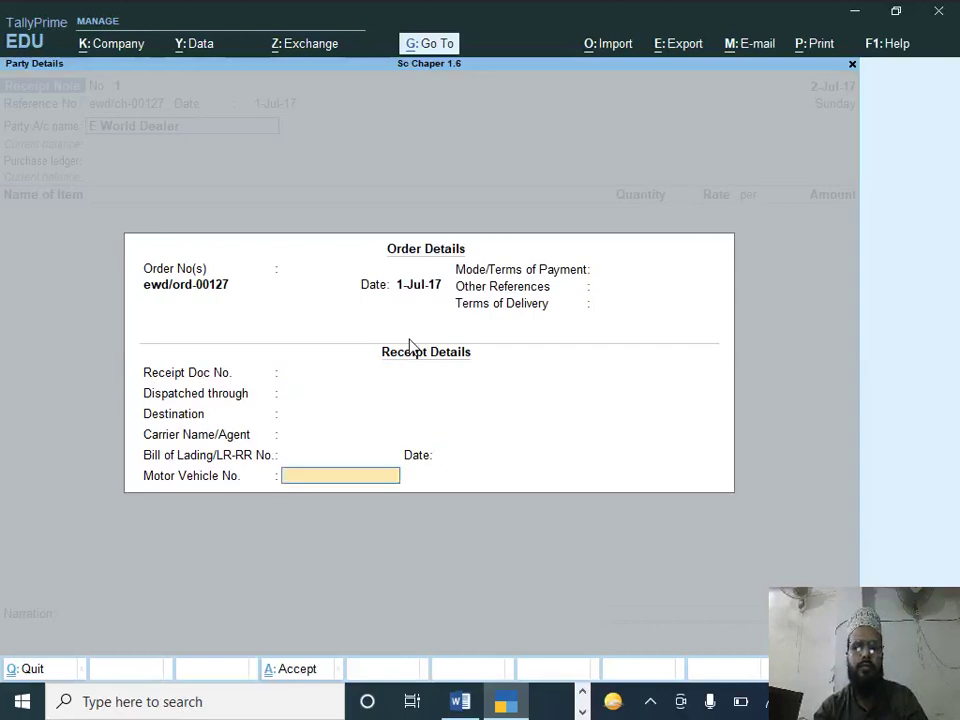
pyautogui.press('Return')
pyautogui.press('Return')
pyautogui.press('Return')
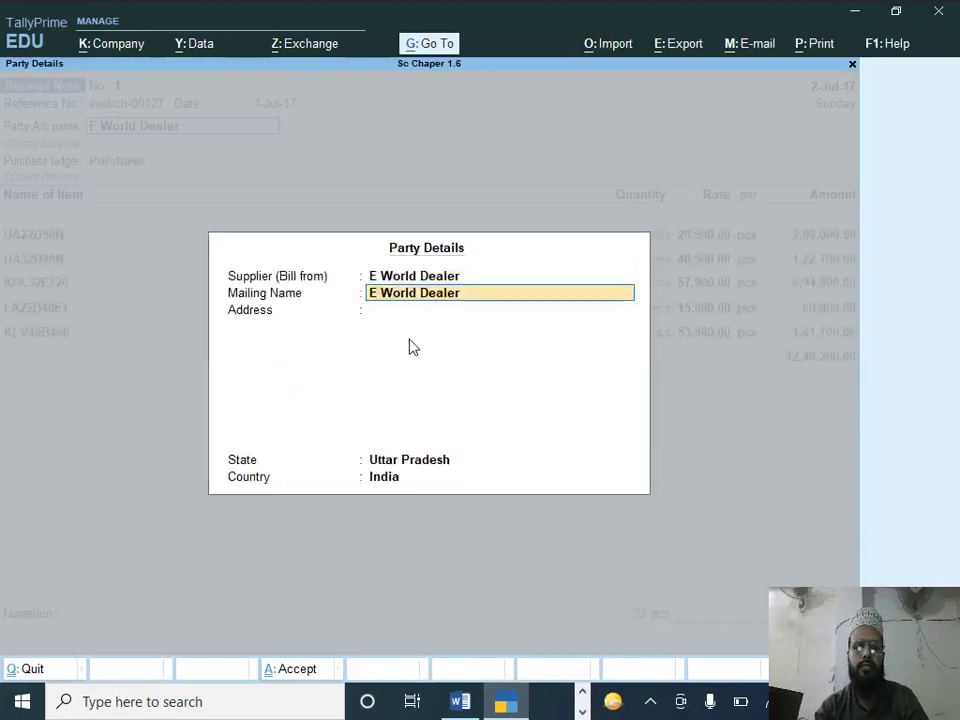
pyautogui.hotkey('ctrl', 'a')
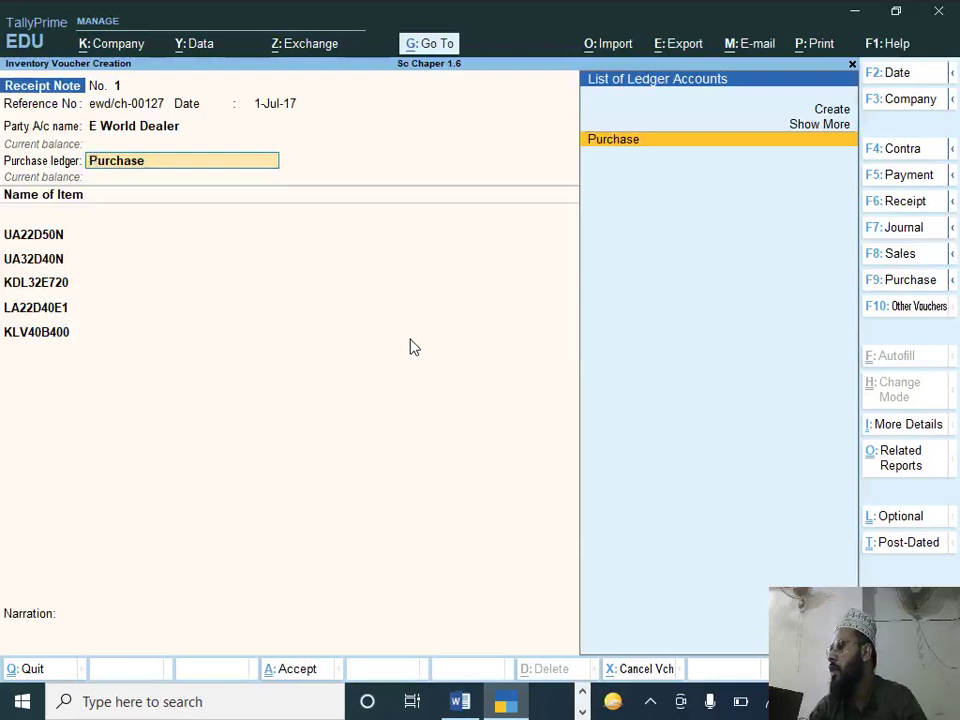
# Step: Check the goods-received table in the exercise document, keep Purchase as the purchase ledger, and accept UA22D50N's allocation of 10 pcs at 20,900
pyautogui.hotkey('alt', 'Tab')
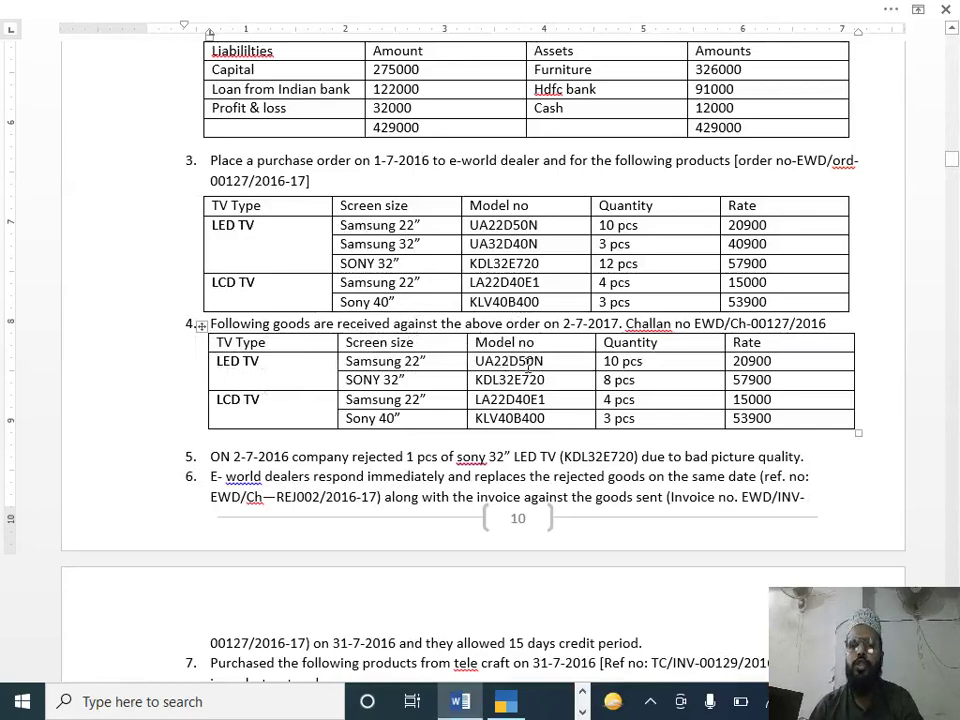
pyautogui.hotkey('alt', 'Tab')
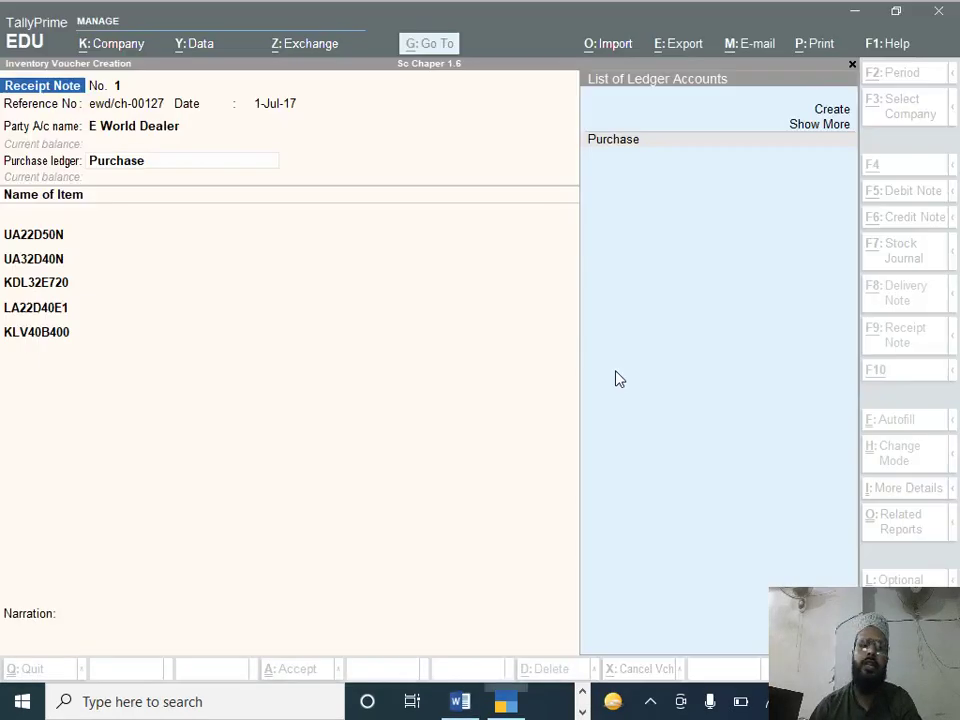
pyautogui.press('Return')
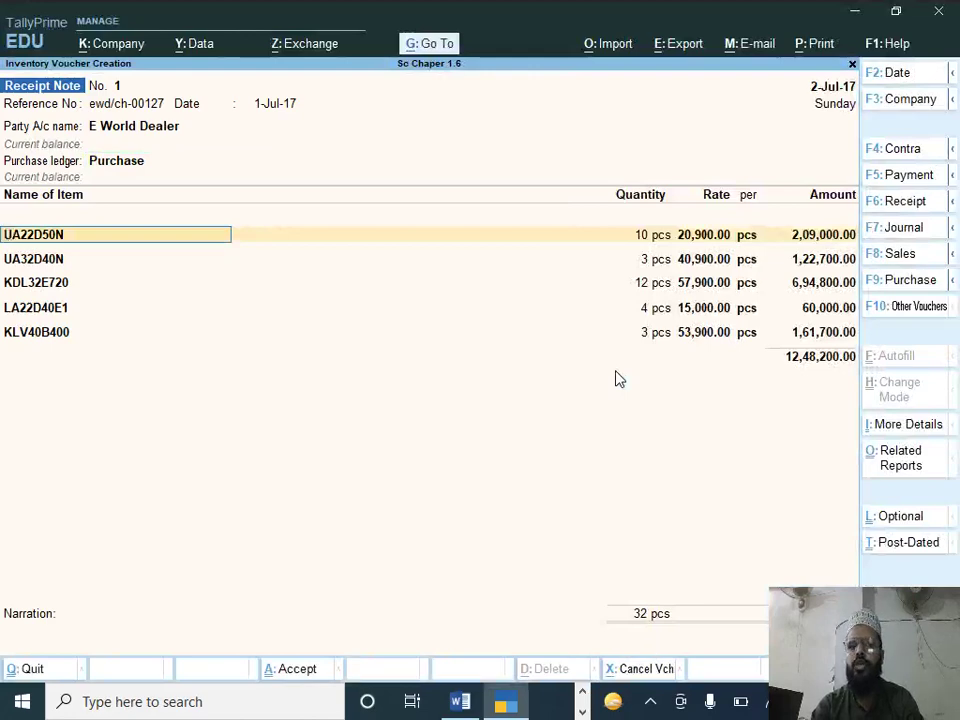
pyautogui.press('Return')
pyautogui.press('Return')
pyautogui.press('Return')
pyautogui.press('Return')
pyautogui.press('Return')
pyautogui.press('Return')
pyautogui.press('Return')
pyautogui.press('Return')
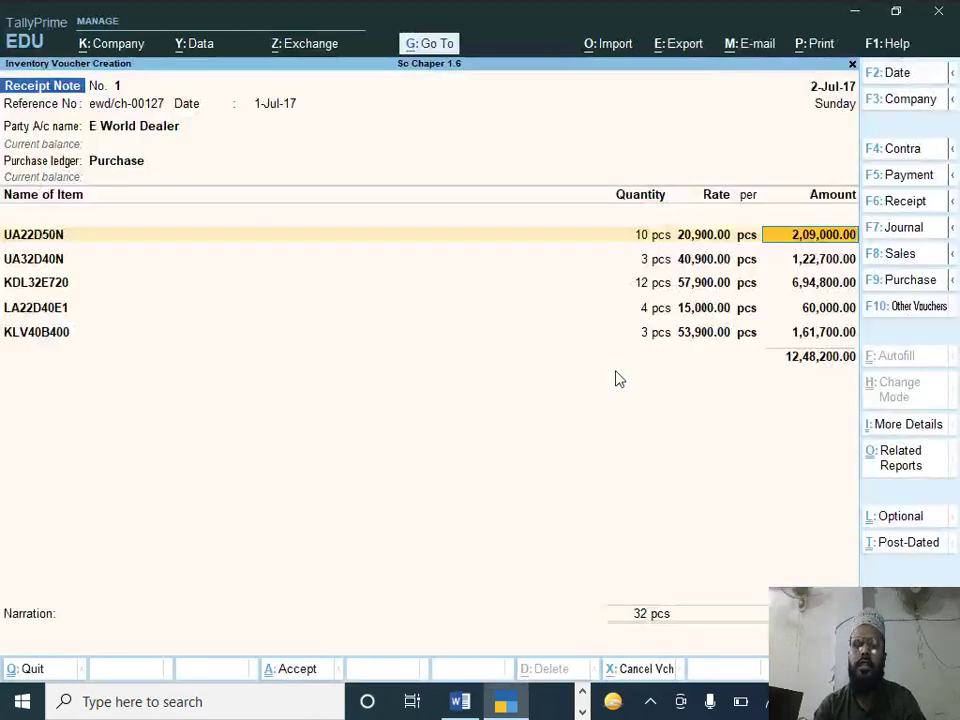
# Step: Compare the receipt note with the goods-received table in the exercise document and remove the UA32D40N item line
pyautogui.hotkey('alt', 'Tab')
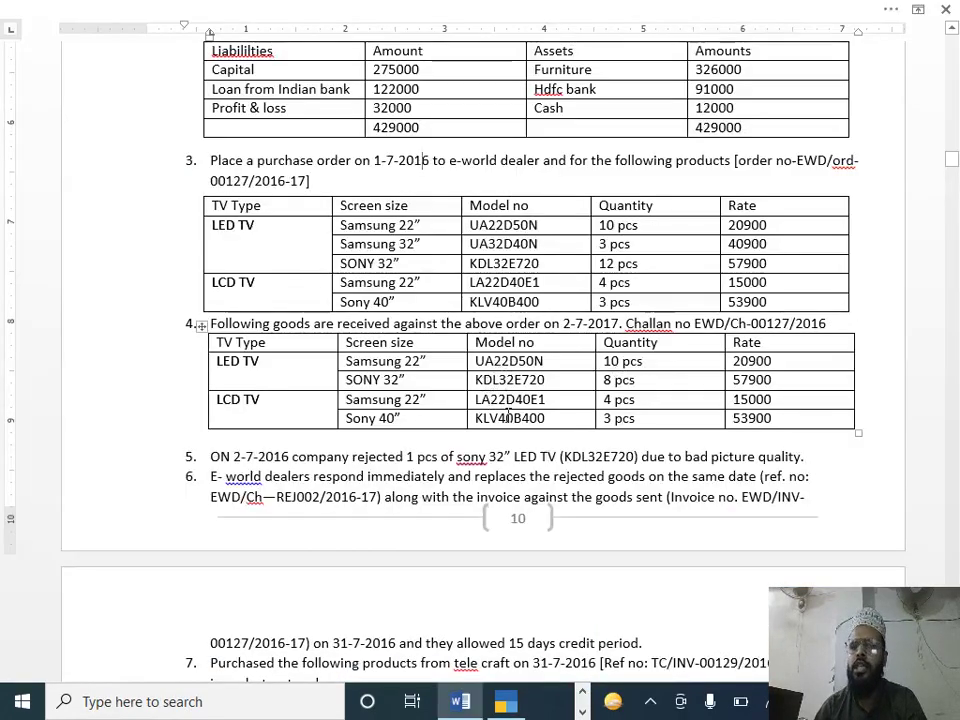
pyautogui.hotkey('alt', 'Tab')
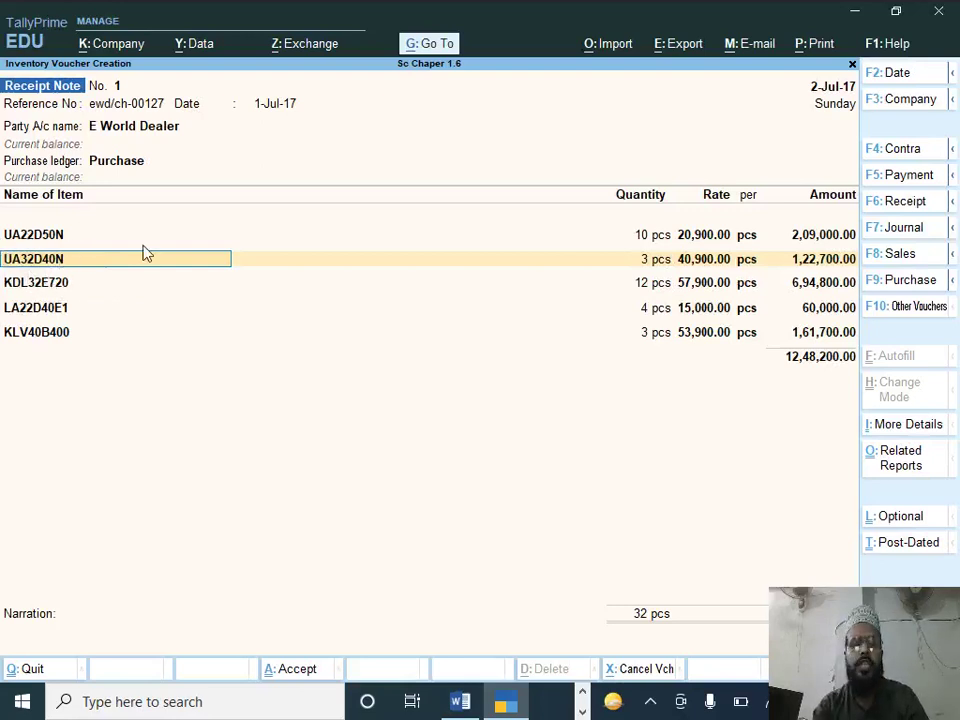
pyautogui.press('BackSpace')
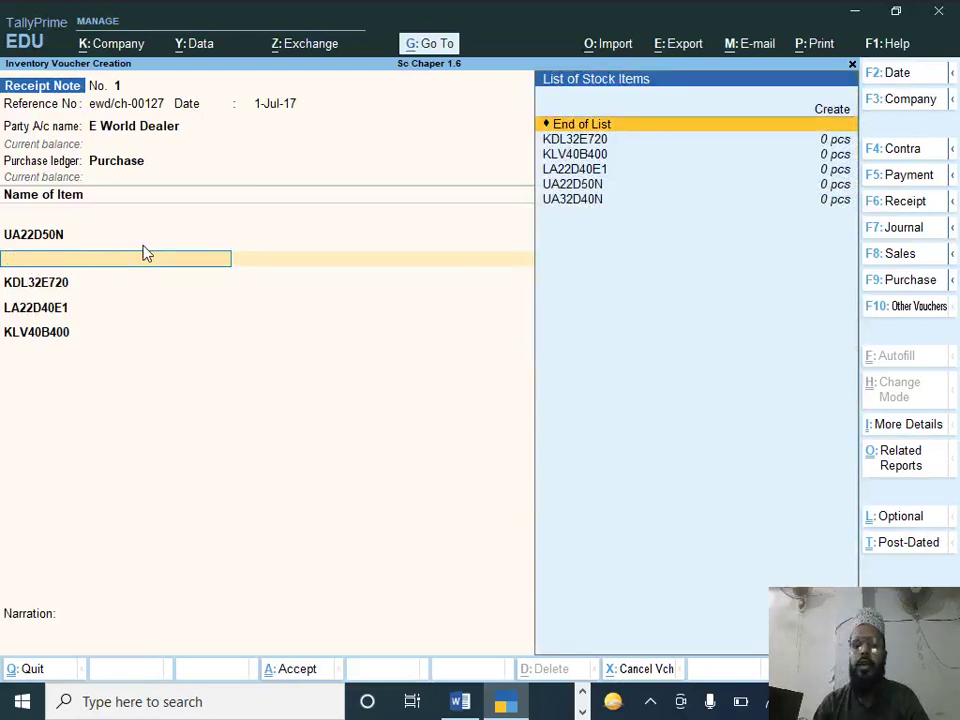
pyautogui.hotkey('ctrl', 'd')
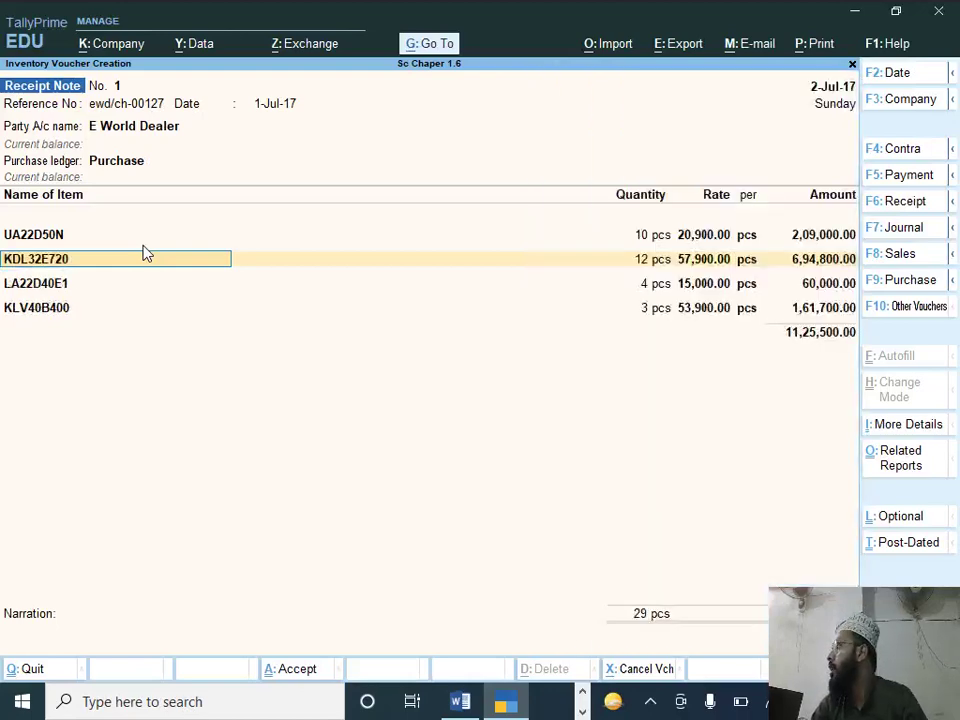
# Step: Check the received quantity of KDL32E720 in the exercise document and set its allocation to 8 pcs at 57,900
pyautogui.hotkey('alt', 'Tab')
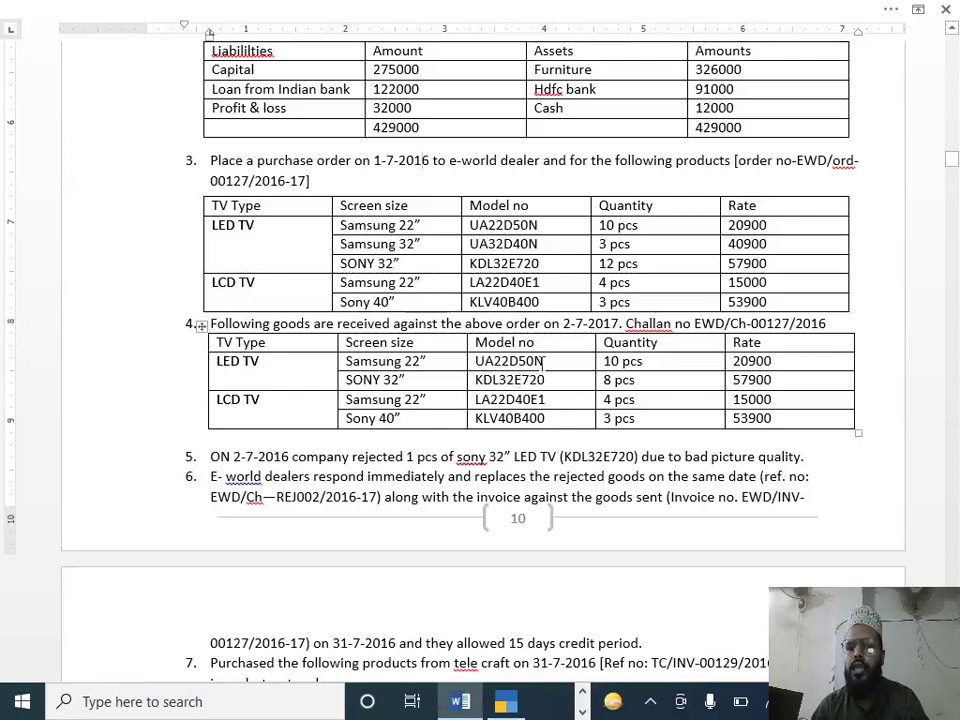
pyautogui.hotkey('alt', 'Tab')
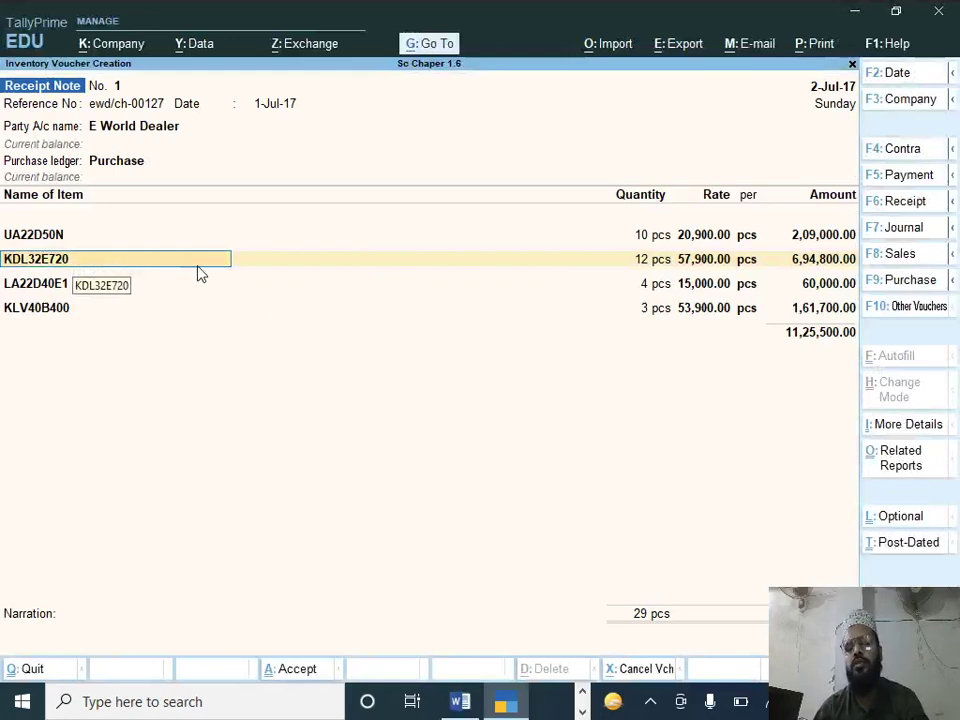
pyautogui.press('Return')
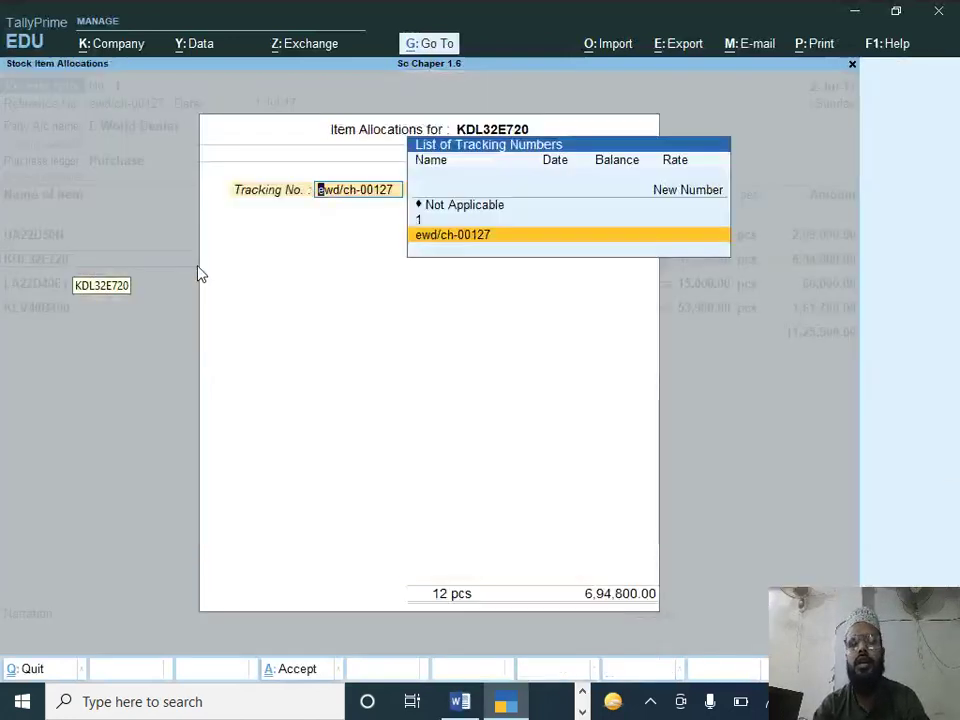
pyautogui.press('Return')
pyautogui.press('Return')
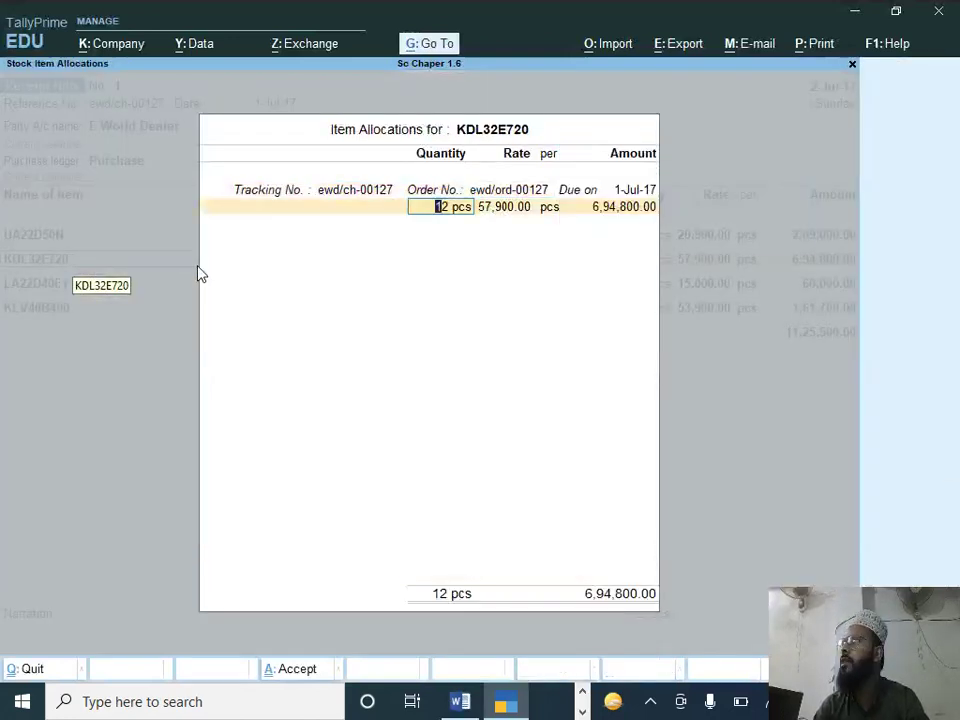
pyautogui.hotkey('alt', 'Tab')
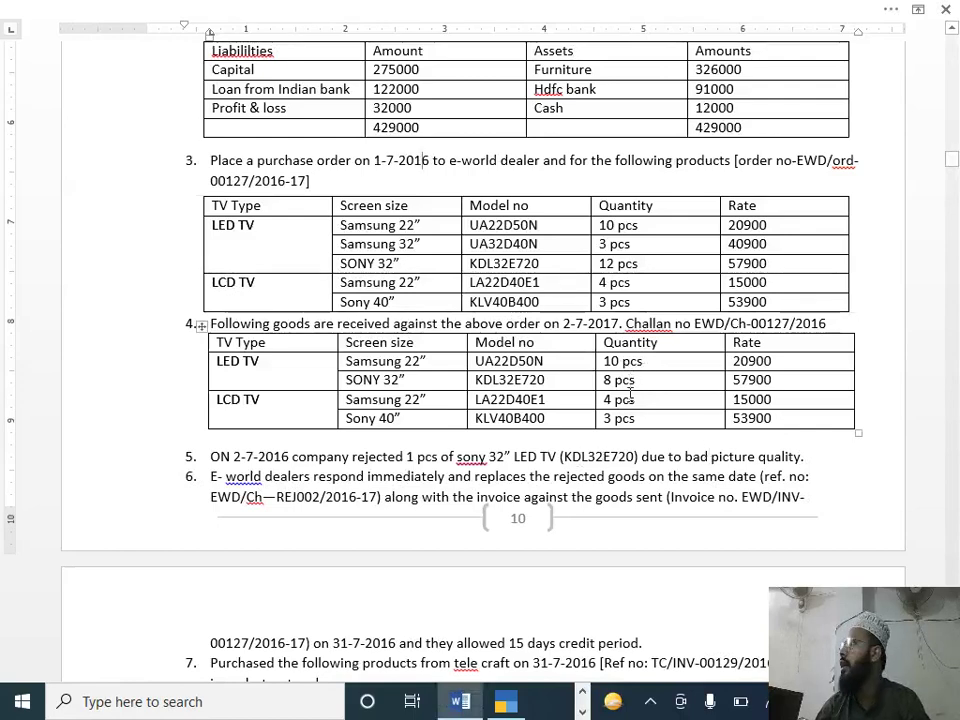
pyautogui.hotkey('alt', 'Tab')
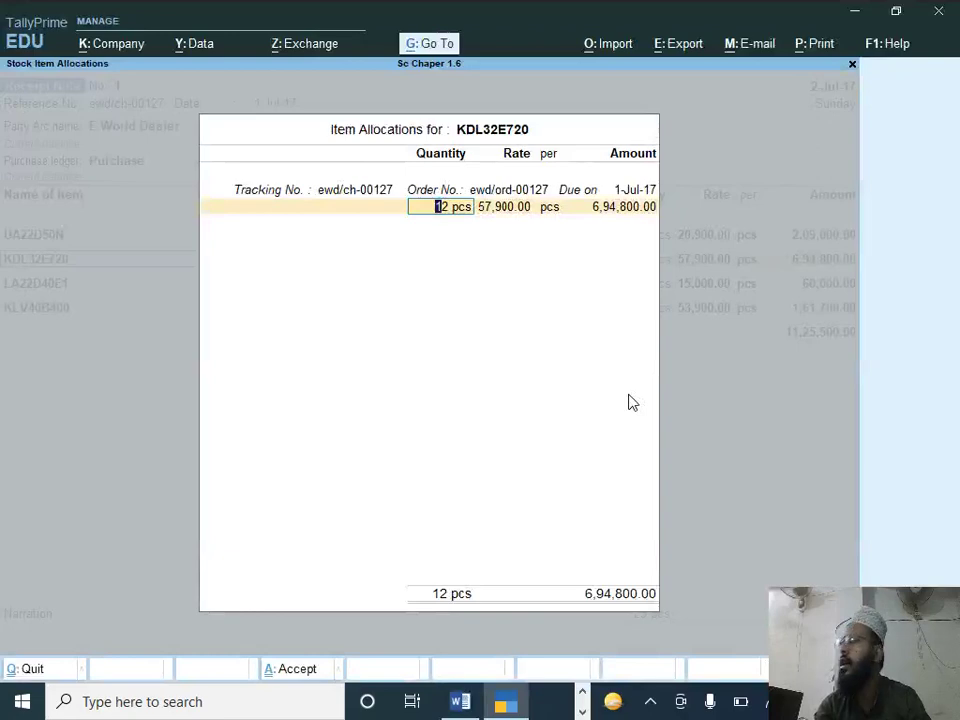
pyautogui.write('8')
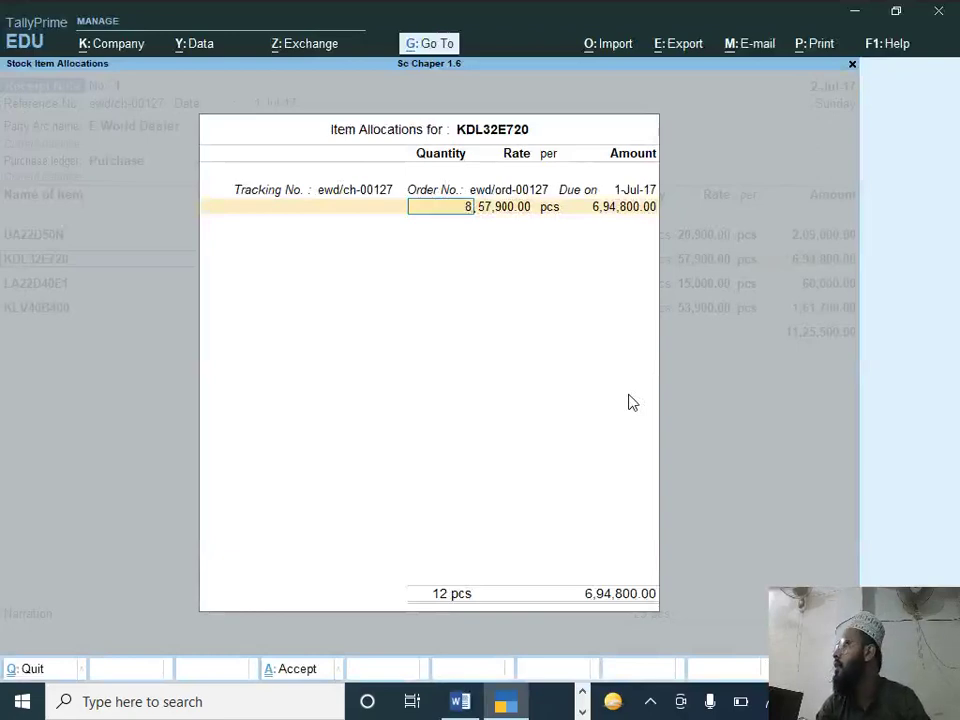
pyautogui.press('Return')
pyautogui.press('Return')
pyautogui.press('Return')
pyautogui.press('Return')
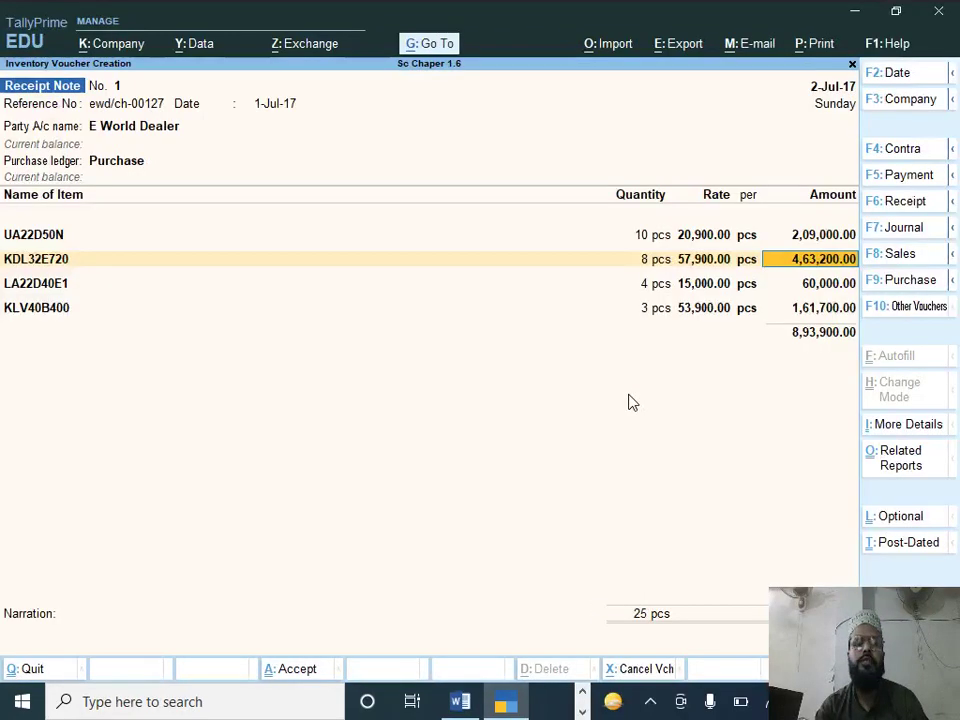
pyautogui.press('Return')
# Step: Check the exercise document and accept the LA22D40E1 allocation of 4 pcs at 15,000 against the challan and order
pyautogui.hotkey('alt', 'Tab')
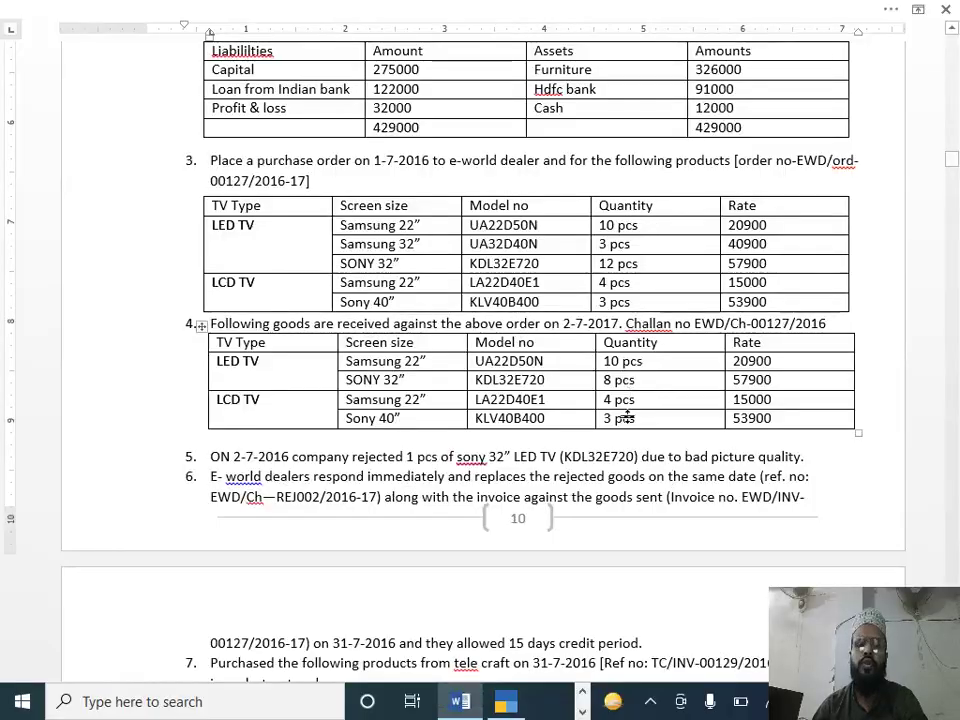
pyautogui.hotkey('alt', 'Tab')
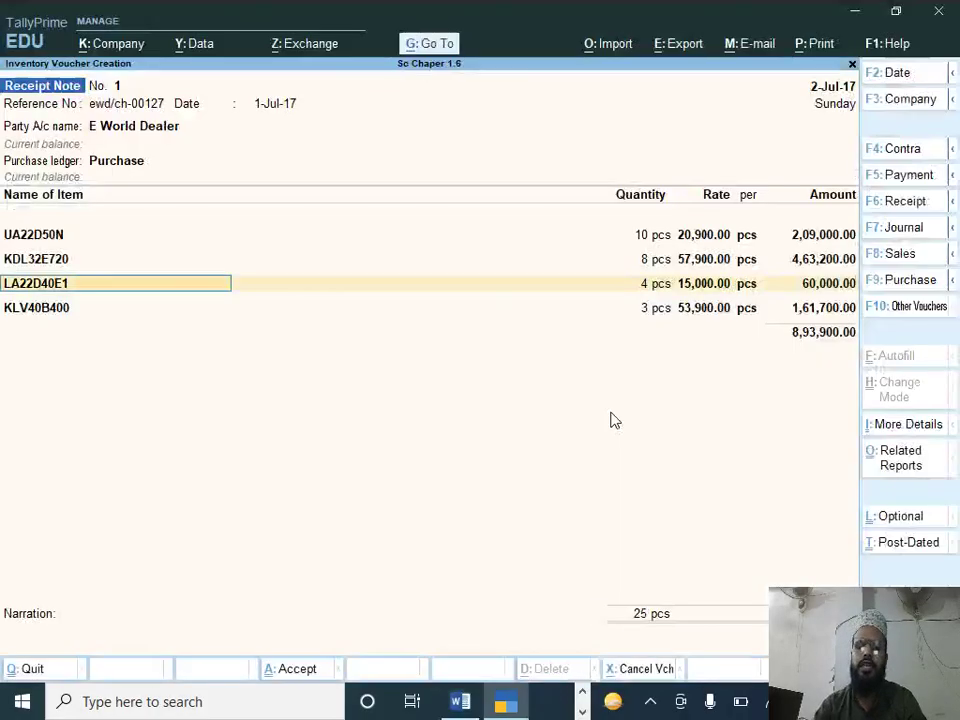
pyautogui.press('Return')
pyautogui.press('Return')
pyautogui.press('Return')
pyautogui.press('Return')
pyautogui.press('Return')
pyautogui.press('Return')
pyautogui.press('Return')
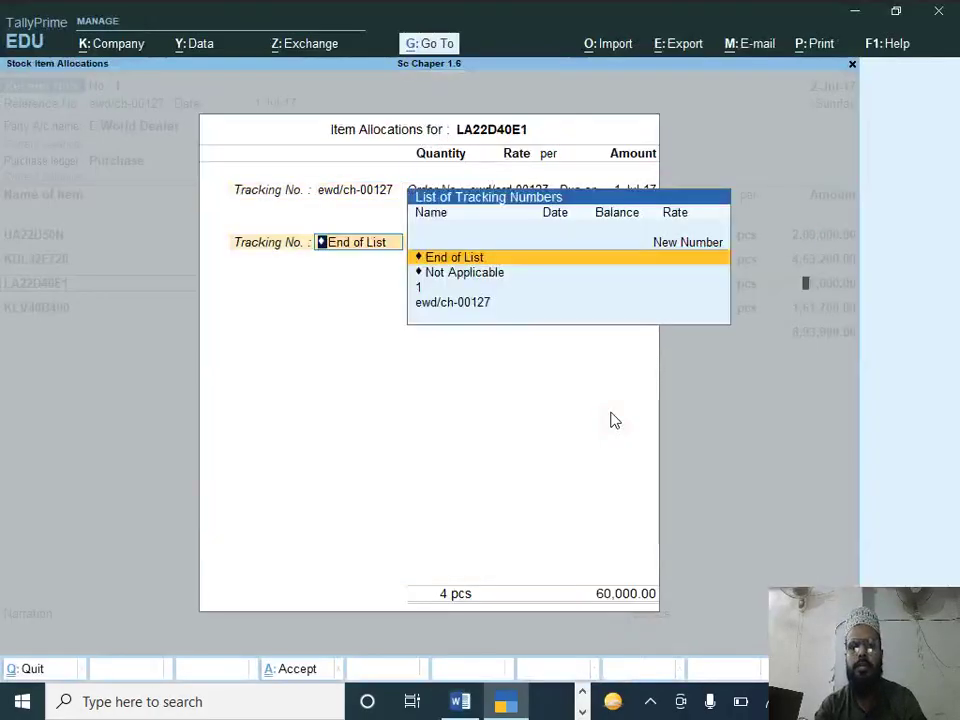
pyautogui.press('Return')
# Step: Check the exercise document, accept the KLV40B400 line of 3 pcs at 53,900, and save the receipt note without a narration
pyautogui.hotkey('alt', 'Tab')
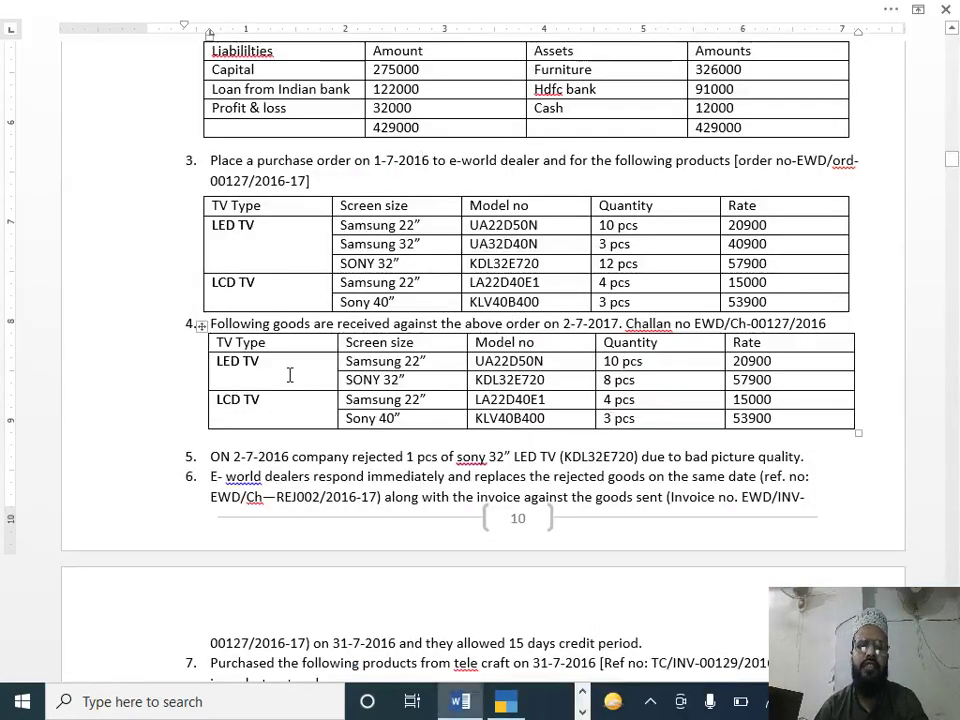
pyautogui.hotkey('alt', 'Tab')
pyautogui.press('Return')
pyautogui.press('Return')
pyautogui.press('Return')
pyautogui.press('Return')
pyautogui.press('Return')
pyautogui.press('Return')
pyautogui.press('Return')
pyautogui.press('Return')
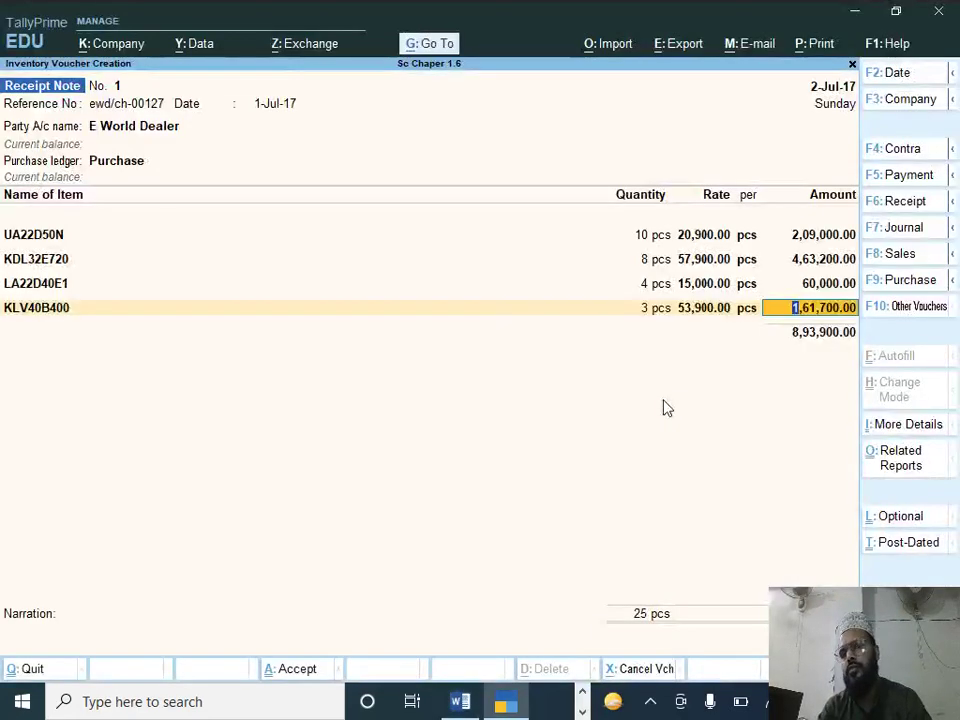
pyautogui.press('Return')
pyautogui.press('Return')
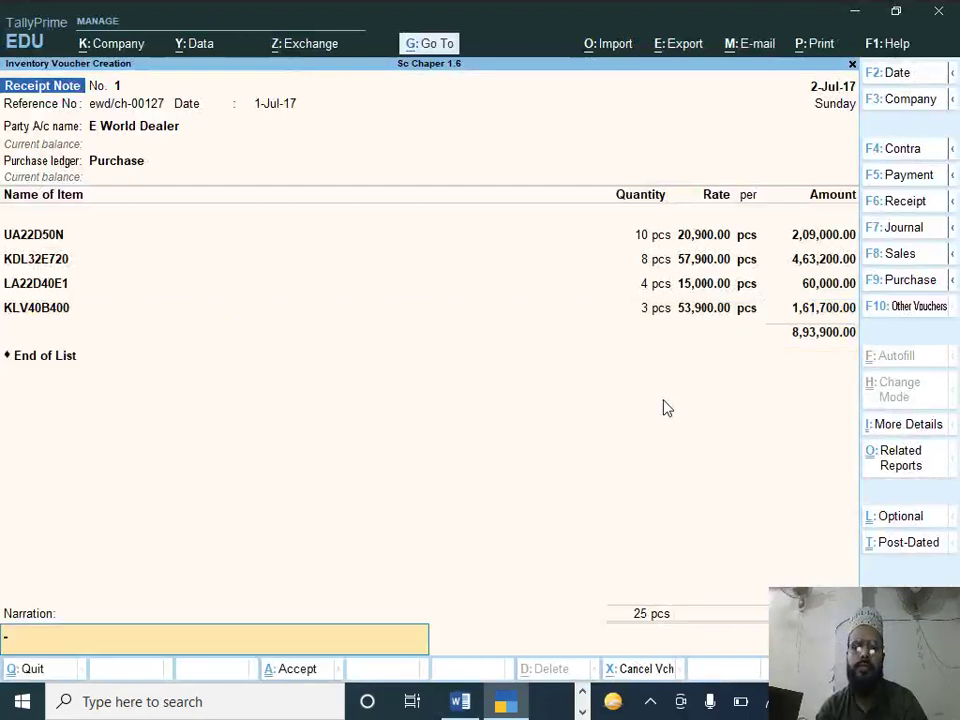
pyautogui.press('Return')
# Step: Review the rejected-goods task in the exercise document, then include the inactive types in TallyPrime's list of voucher types
pyautogui.hotkey('alt', 'Tab')
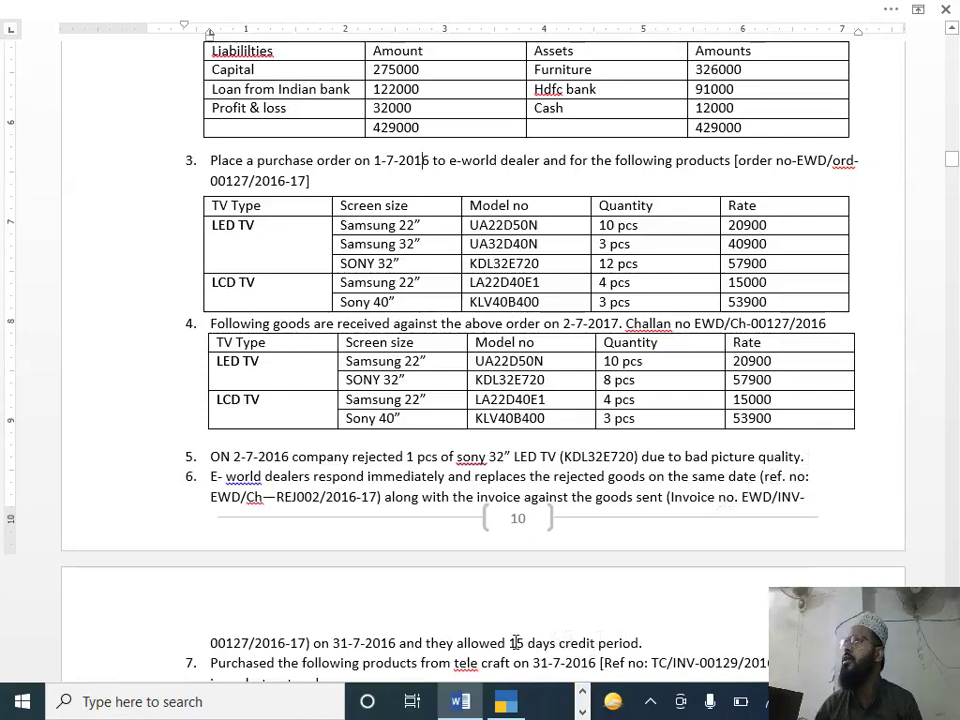
pyautogui.hotkey('alt', 'Tab')
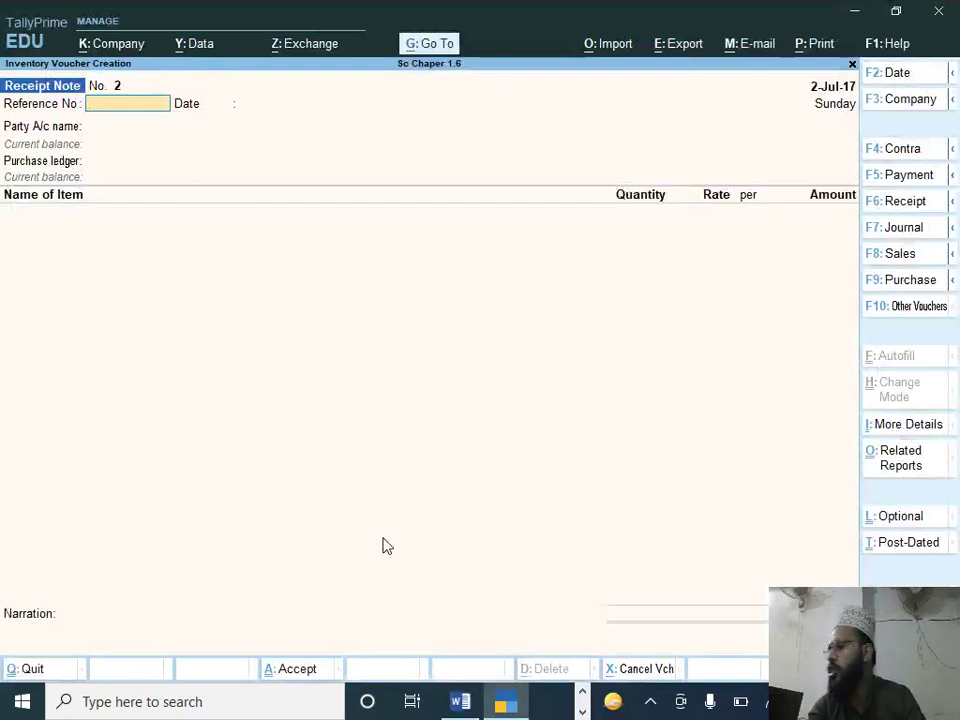
pyautogui.press('ctrl')
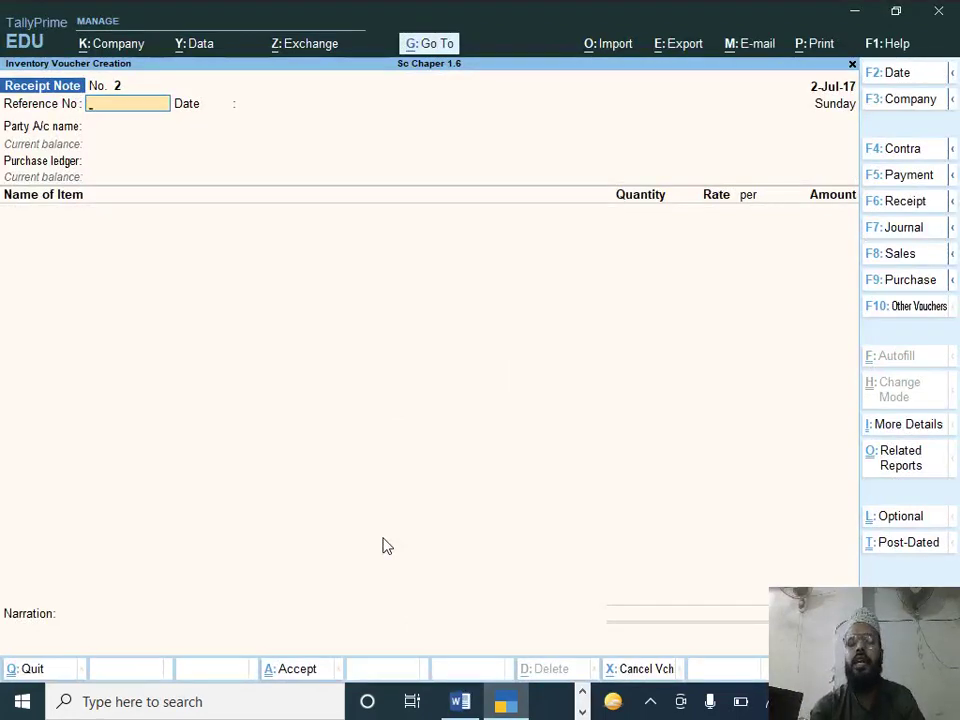
pyautogui.press('F10')
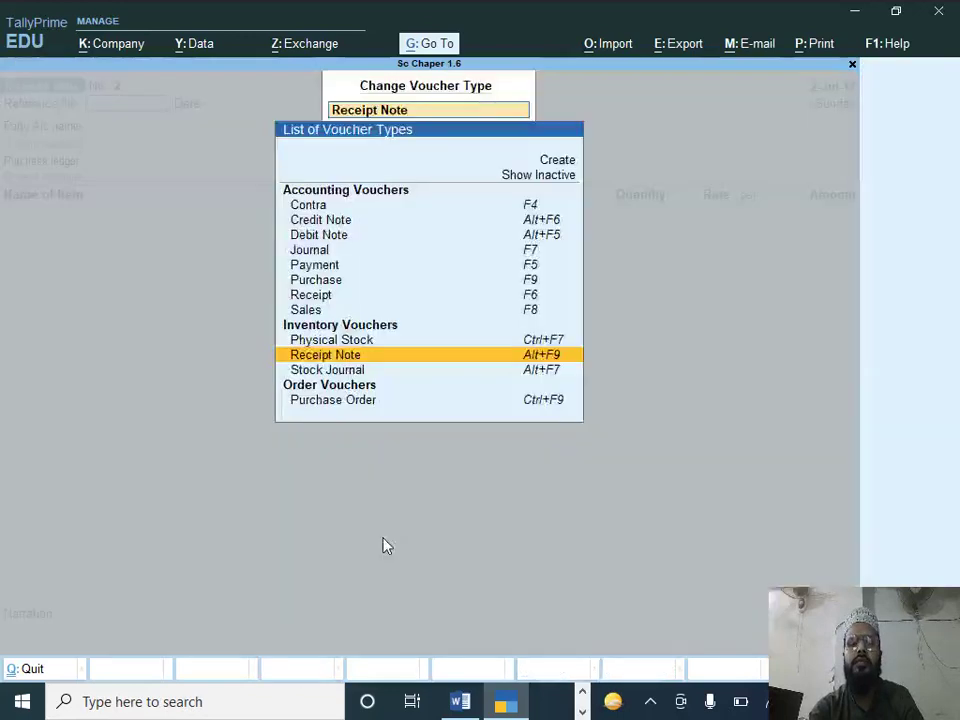
pyautogui.press('Up')
pyautogui.press('Up')
pyautogui.press('Up')
pyautogui.press('Up')
pyautogui.press('Up')
pyautogui.press('Up')
pyautogui.press('Up')
pyautogui.press('Up')
pyautogui.press('Up')
pyautogui.press('Up')
pyautogui.press('Up')
pyautogui.press('Up')
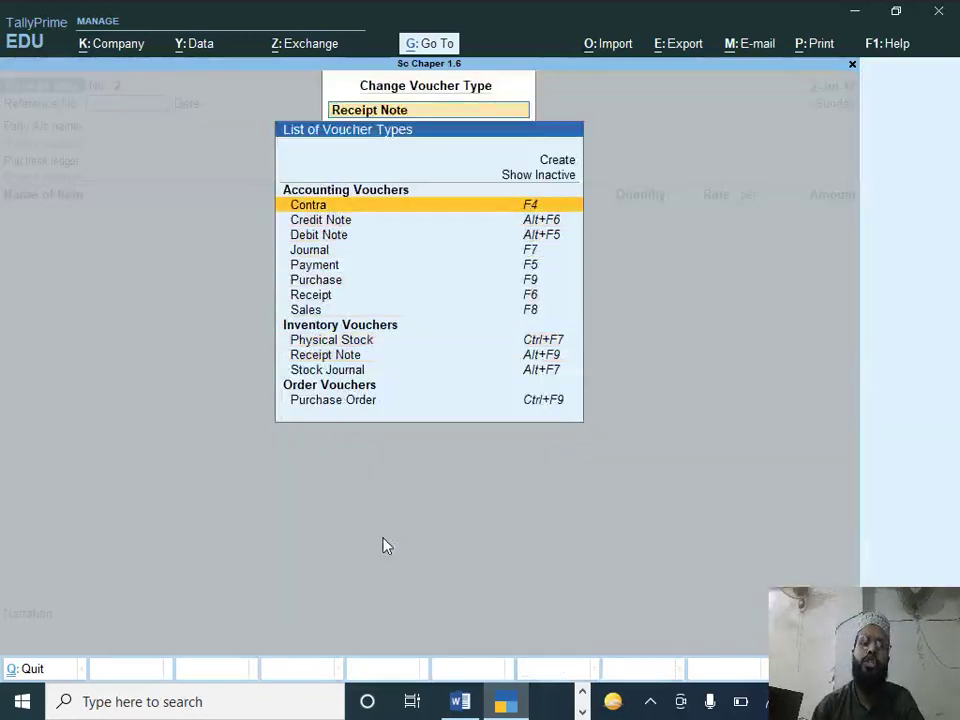
pyautogui.press('Return')
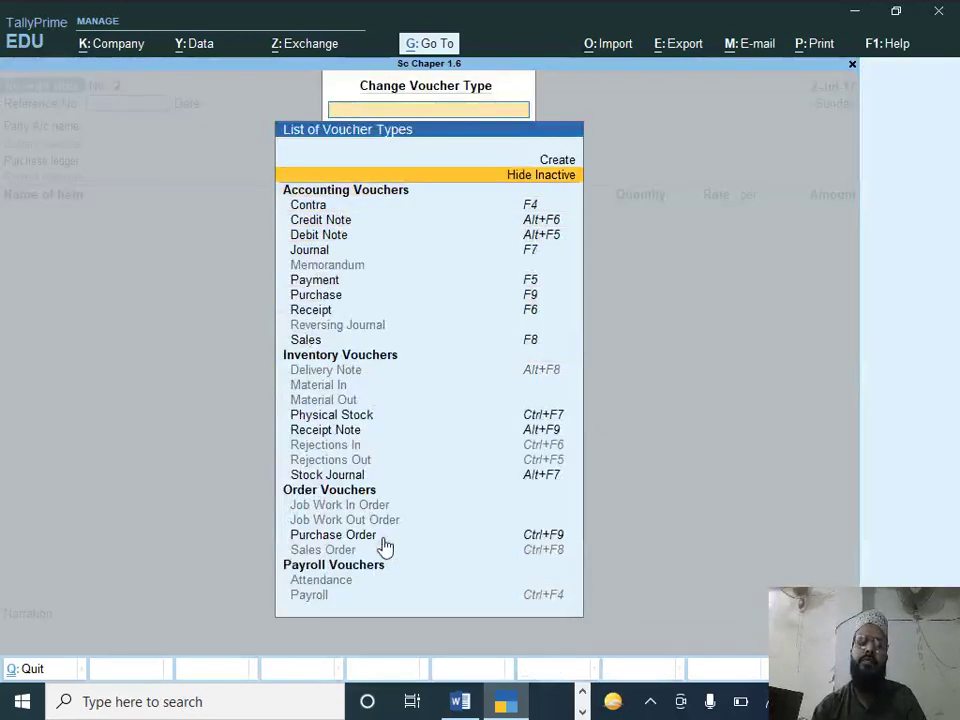
# Step: Activate the inactive Rejections Out voucher type and switch voucher entry to it
pyautogui.press('Down')
pyautogui.press('Down')
pyautogui.press('Down')
pyautogui.press('Down')
pyautogui.press('Down')
pyautogui.press('Down')
pyautogui.press('Down')
pyautogui.press('Down')
pyautogui.press('Down')
pyautogui.press('Down')
pyautogui.press('Down')
pyautogui.press('Down')
pyautogui.press('Down')
pyautogui.press('Down')
pyautogui.press('Down')
pyautogui.press('Down')
pyautogui.press('Down')
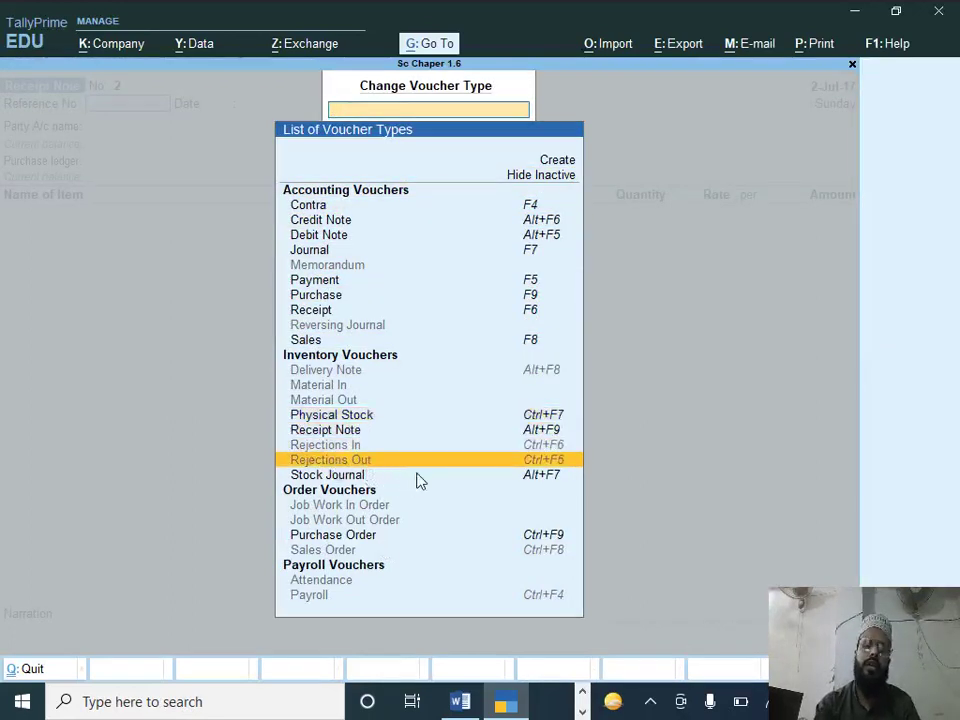
pyautogui.press('Return')
pyautogui.press('y')
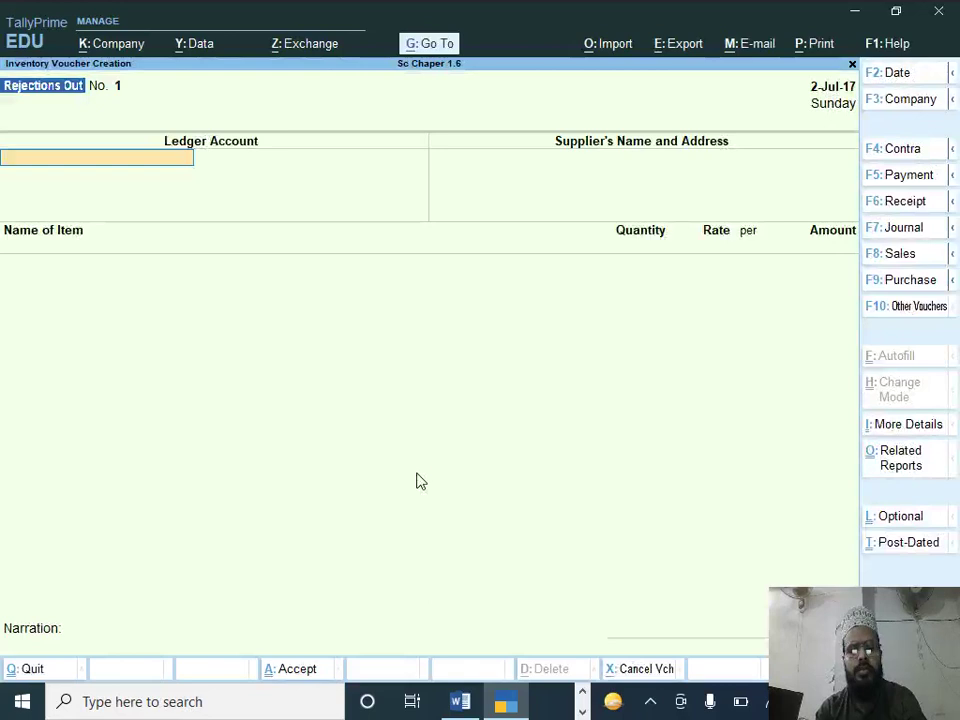
# Step: Date the Rejections Out voucher 2-7 and select E World Dealer as the ledger account, keeping the default supplier details
pyautogui.press('F2')
pyautogui.write('2-7')
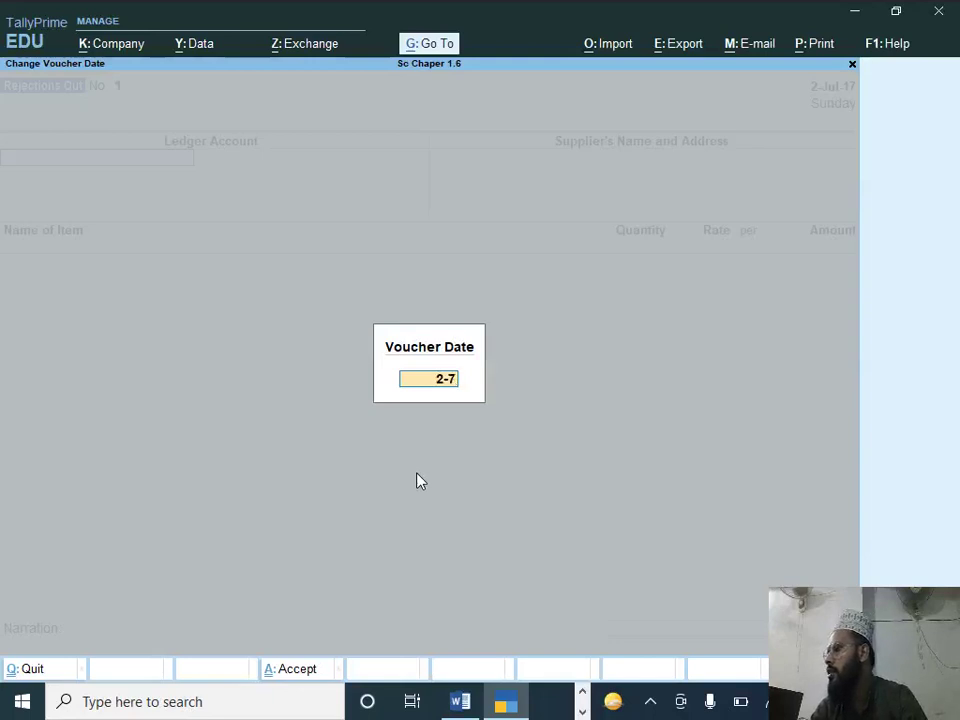
pyautogui.press('Return')
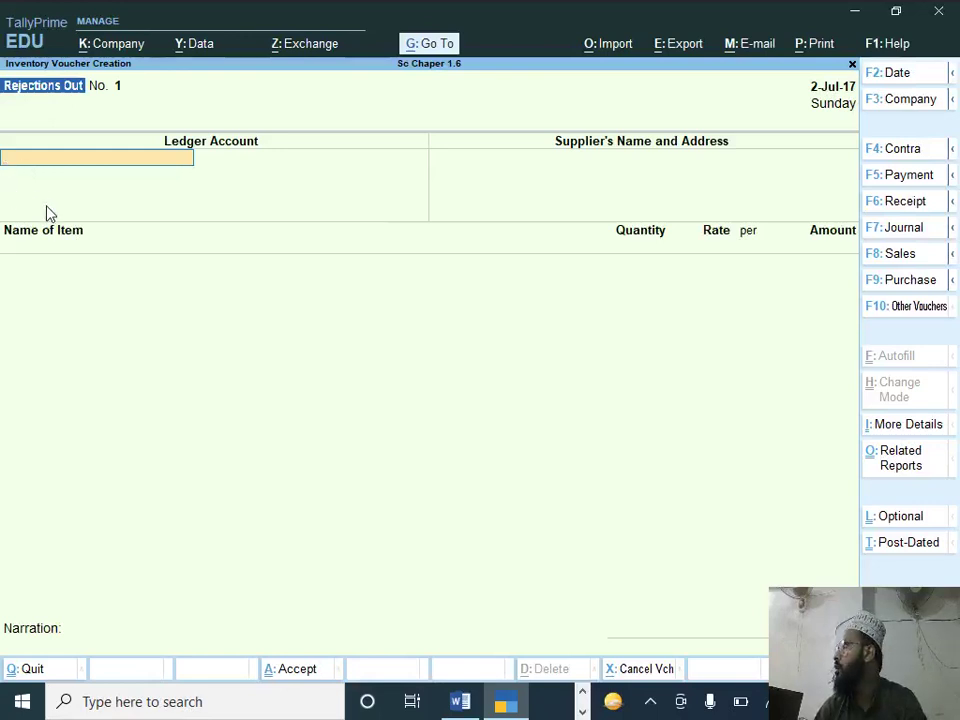
pyautogui.write('E')
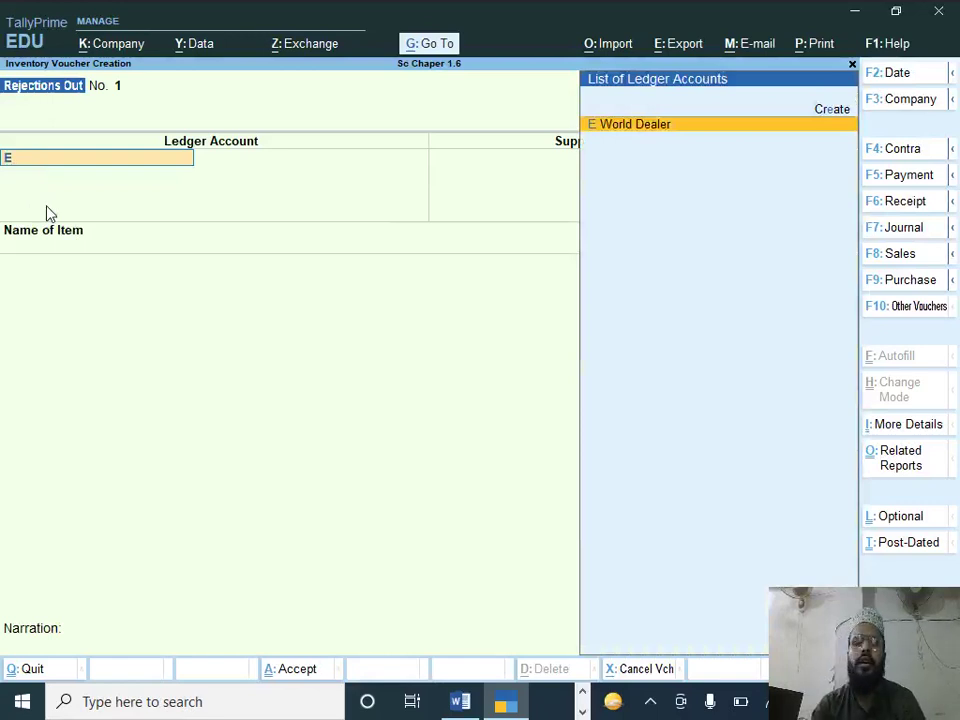
pyautogui.press('Return')
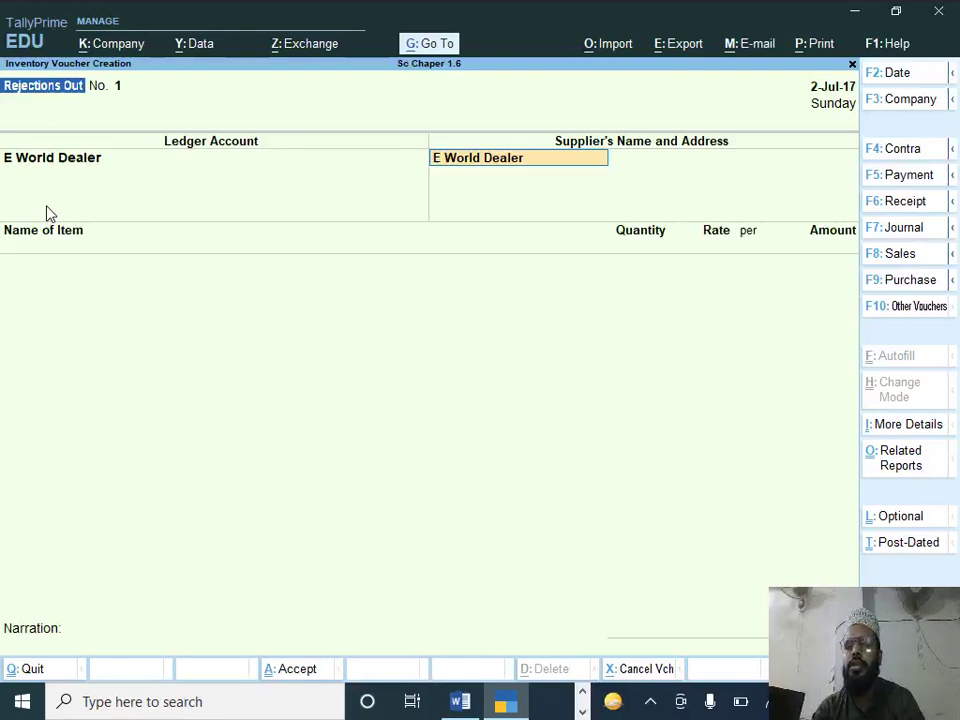
pyautogui.press('Return')
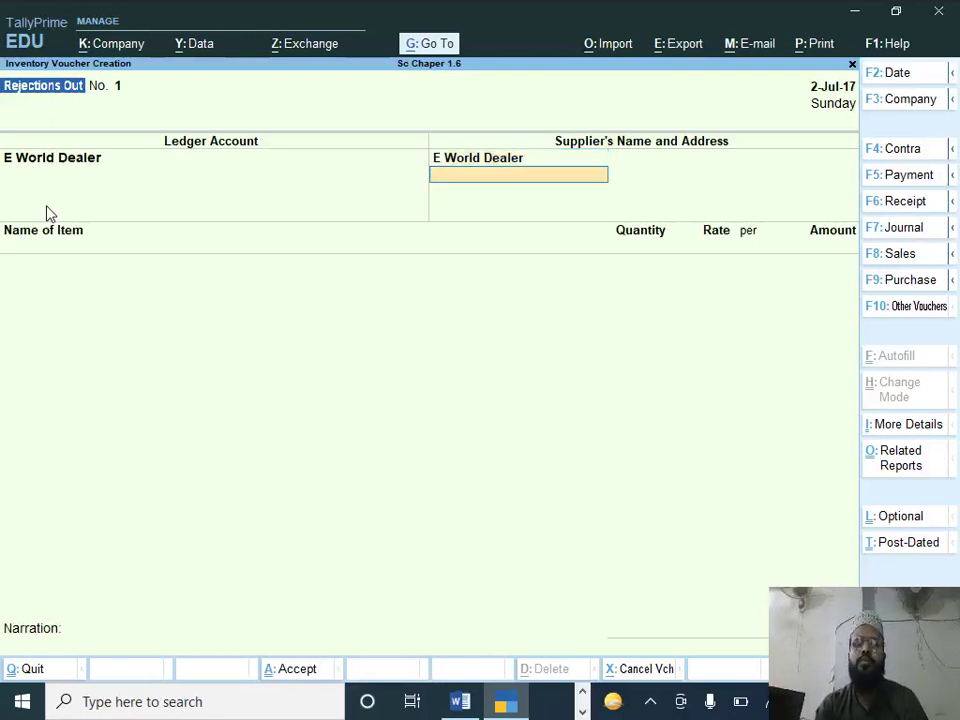
pyautogui.press('Return')
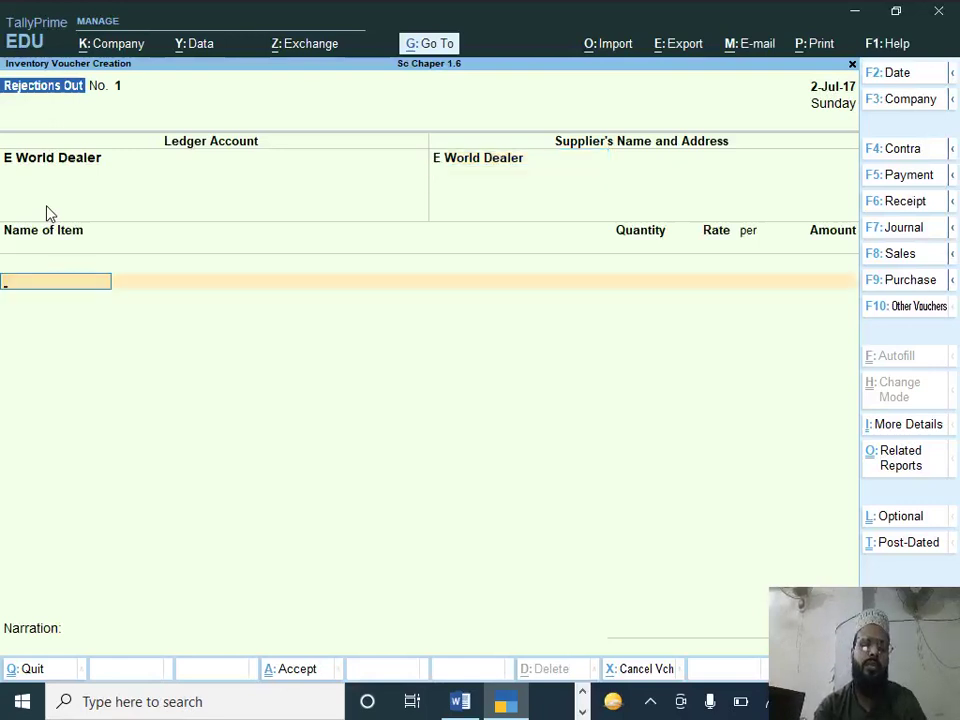
# Step: Add stock item KDL32E720 to the rejection and allocate it to the original challan's tracking number
pyautogui.write('Kdl')
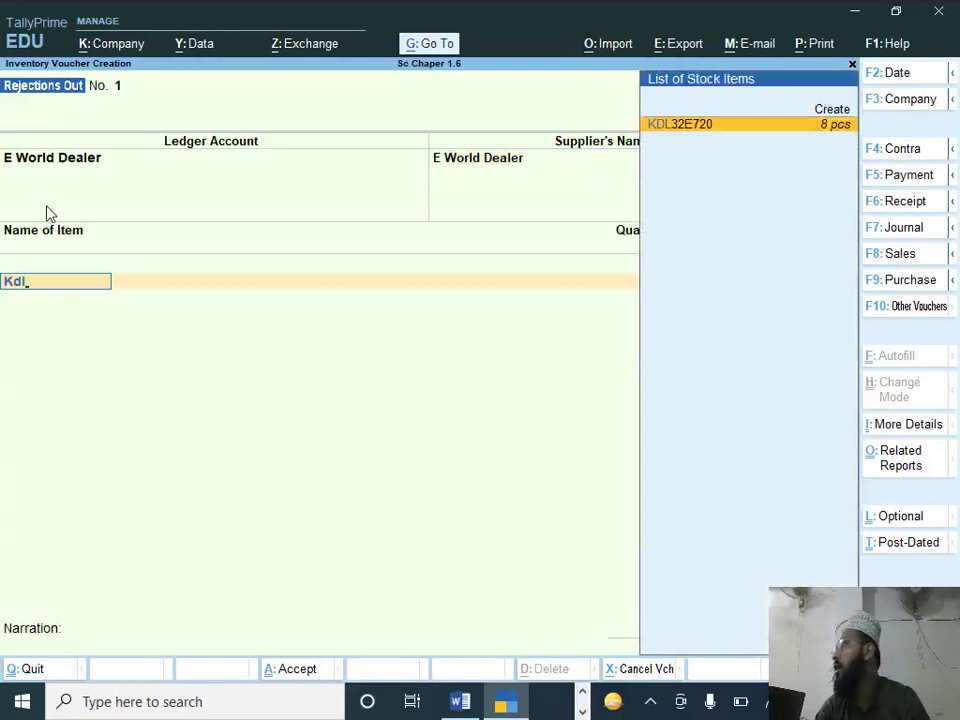
pyautogui.press('Return')
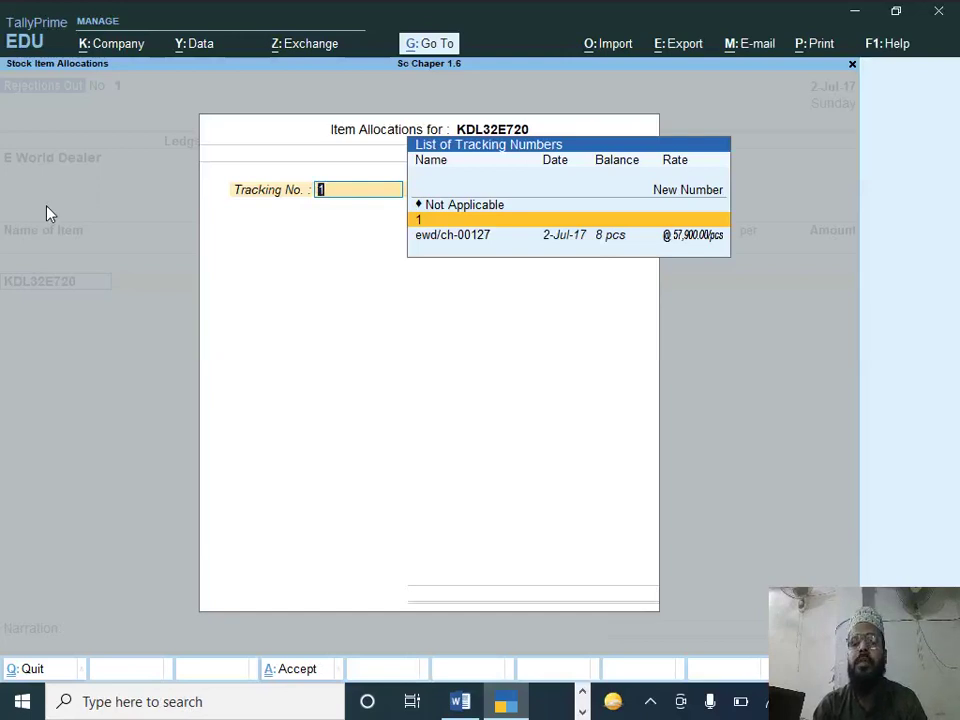
pyautogui.press('Down')
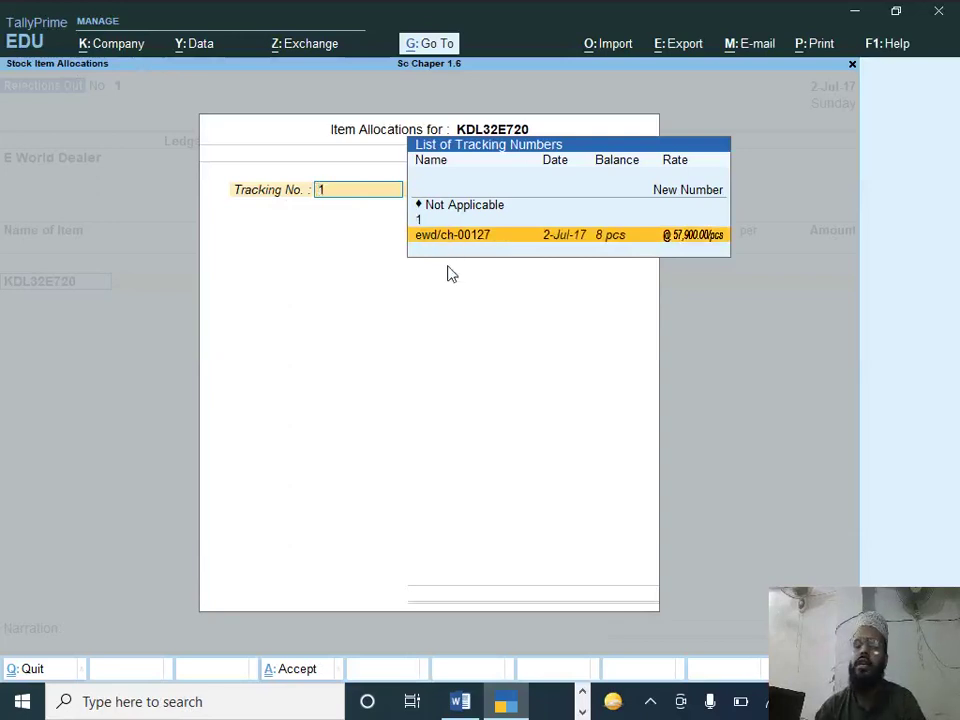
pyautogui.press('Return')
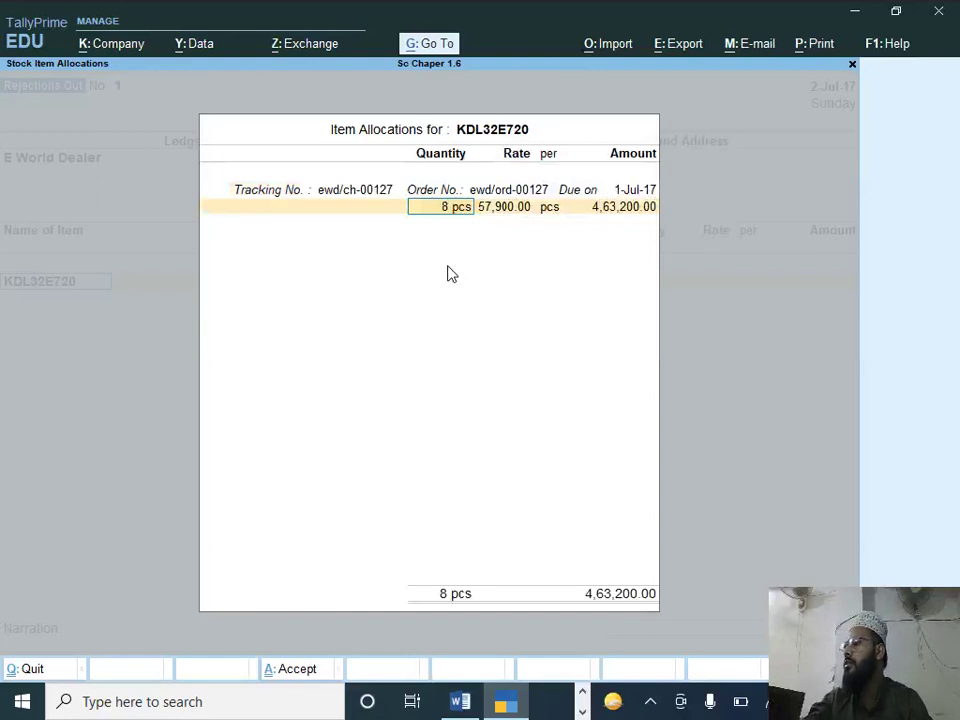
# Step: Set the rejected quantity to 1 pcs at the existing rate, end the item list, and save the voucher without a narration
pyautogui.write('1')
pyautogui.press('Return')
pyautogui.press('Return')
pyautogui.press('Return')
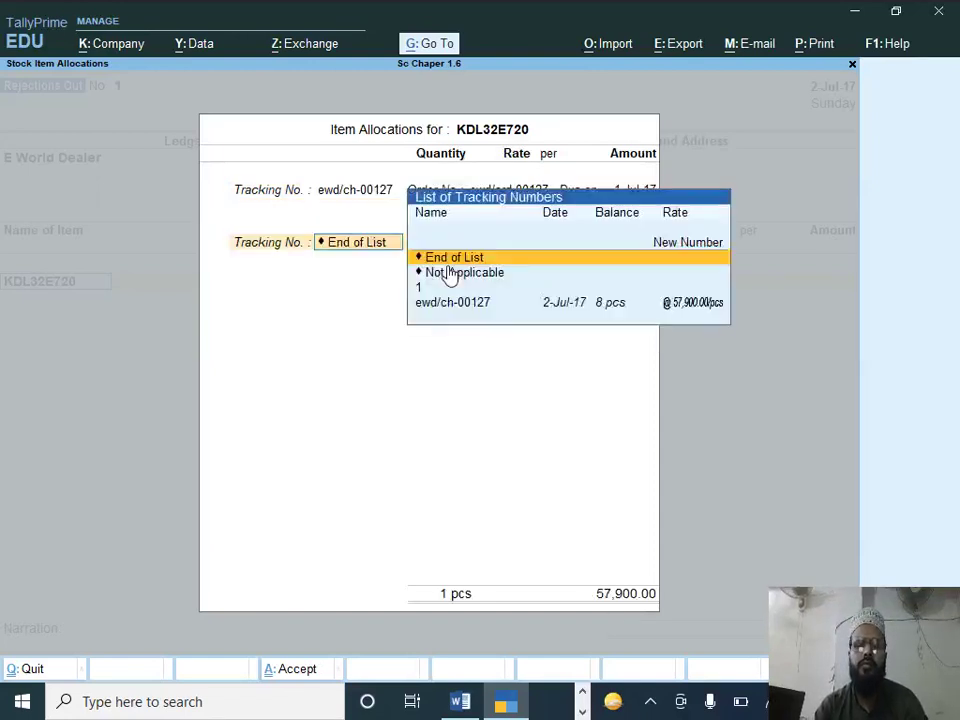
pyautogui.press('Return')
pyautogui.press('Return')
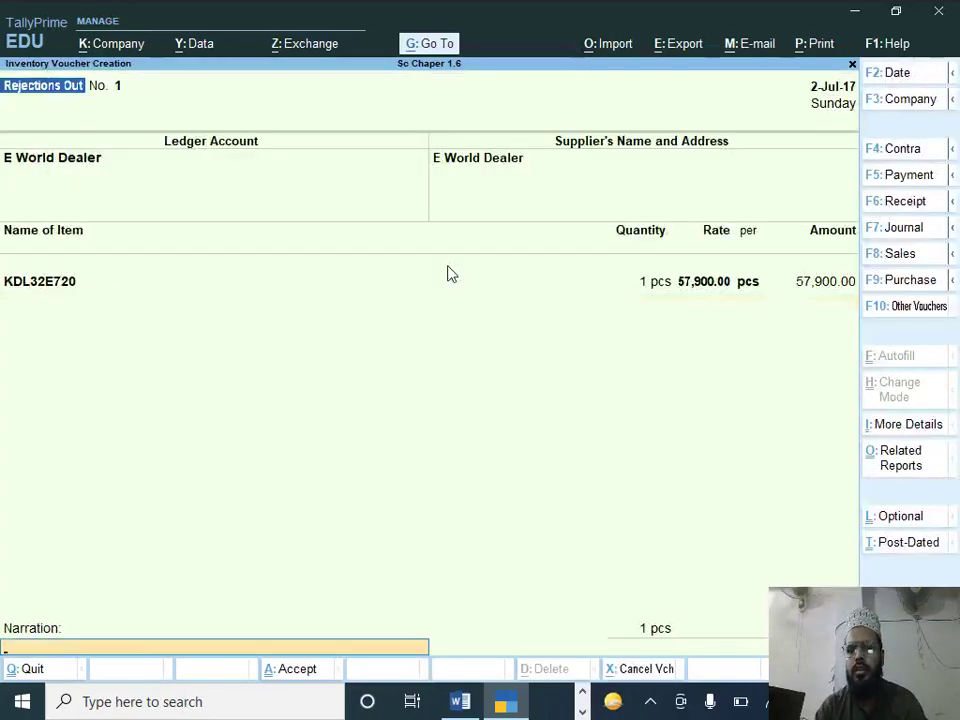
pyautogui.press('Return')
# Step: Review the replacement-goods task in the exercise document, then start a receipt note in TallyPrime dated 2-7
pyautogui.hotkey('alt', 'Tab')
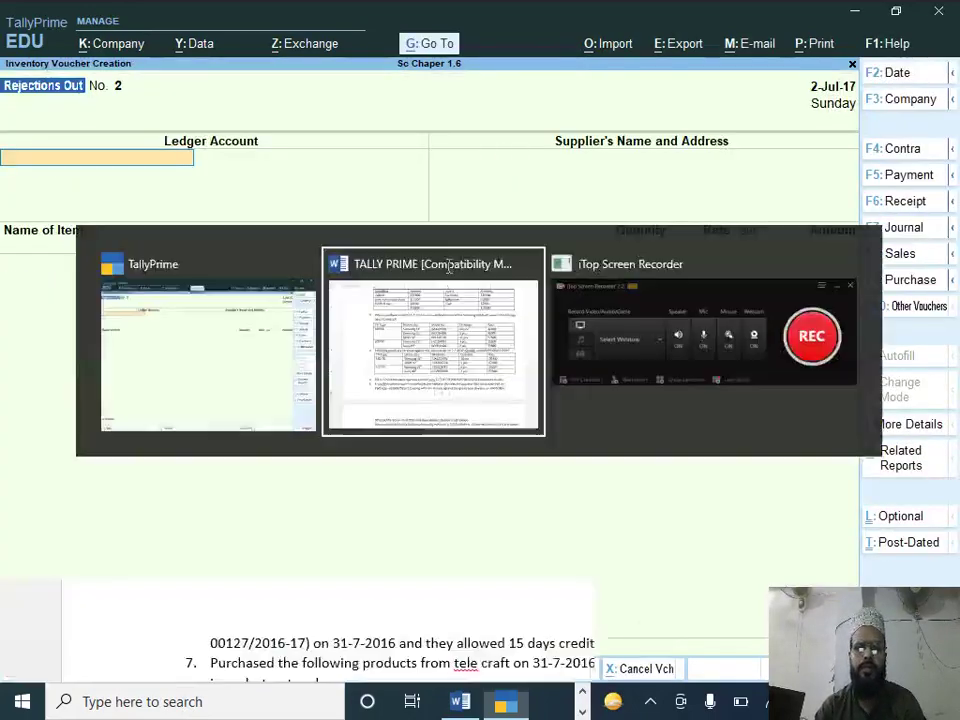
pyautogui.scroll(1, 320, 385)
pyautogui.scroll(-2, 193, 506)
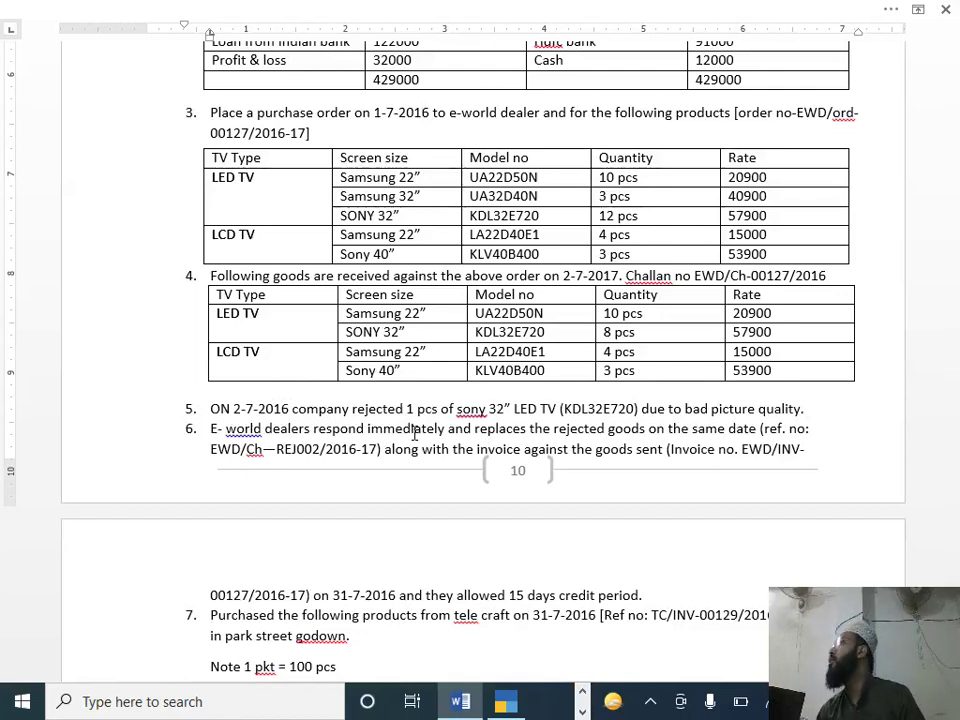
pyautogui.hotkey('alt', 'Tab')
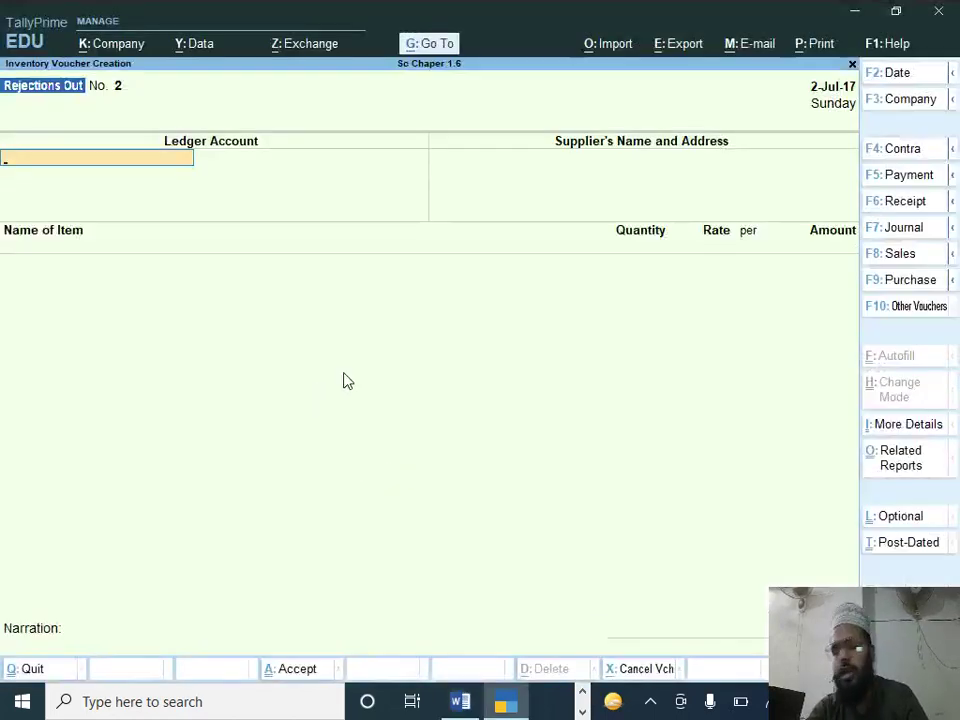
pyautogui.press('alt')
pyautogui.hotkey('alt', 'F9')
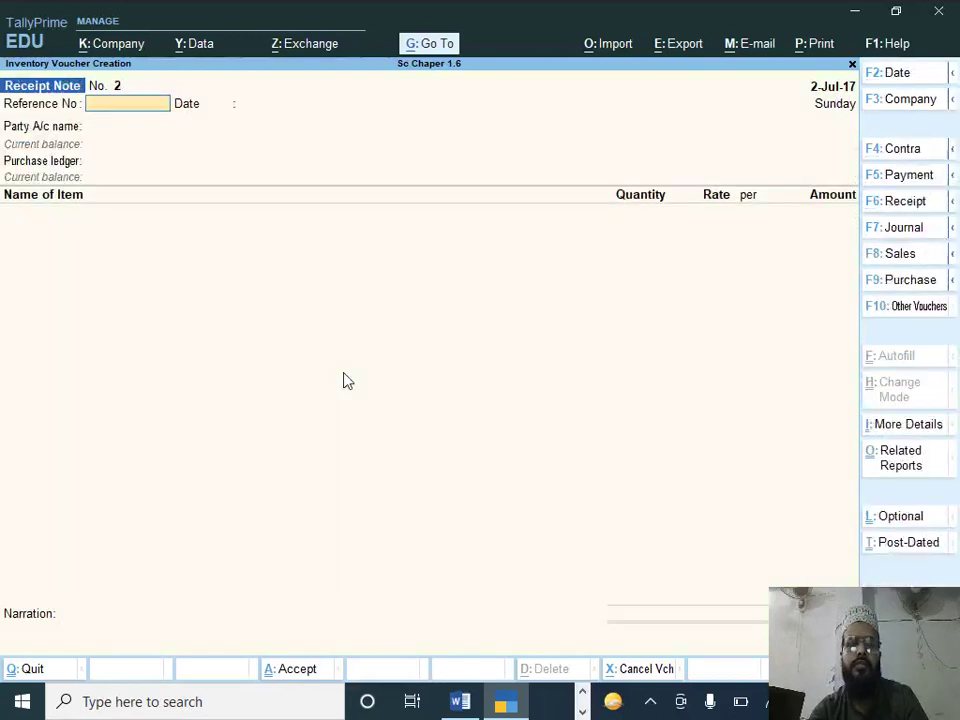
pyautogui.press('F2')
pyautogui.write('2-7')
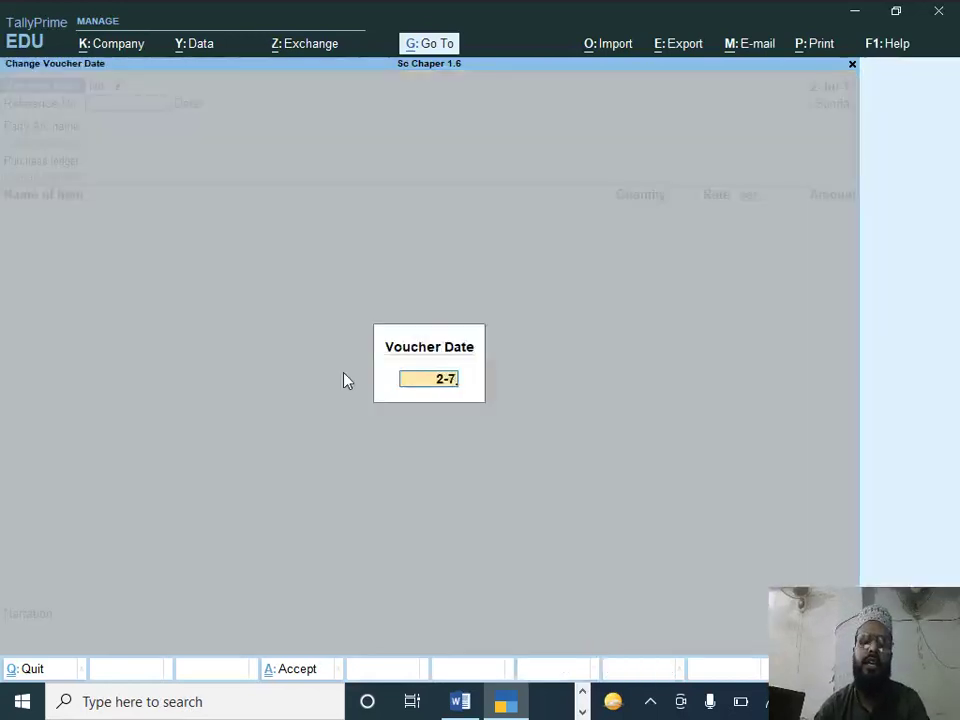
pyautogui.press('Return')
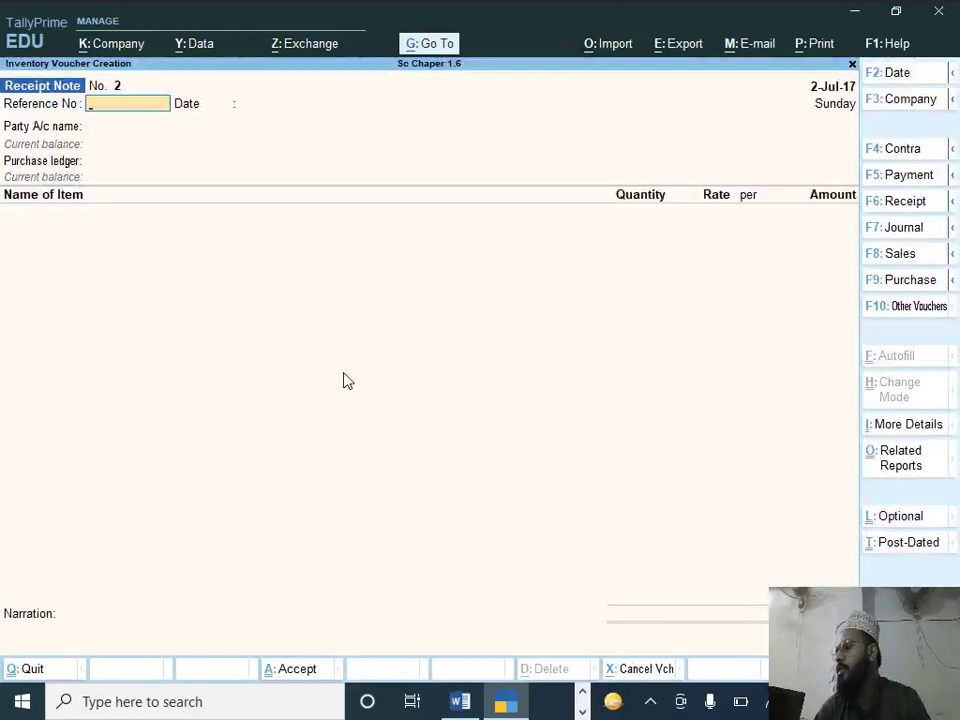
# Step: Check the replacement reference in the exercise document, then enter ewd/ch-rej-002 as the receipt note's reference and accept its date
pyautogui.hotkey('alt', 'Tab')
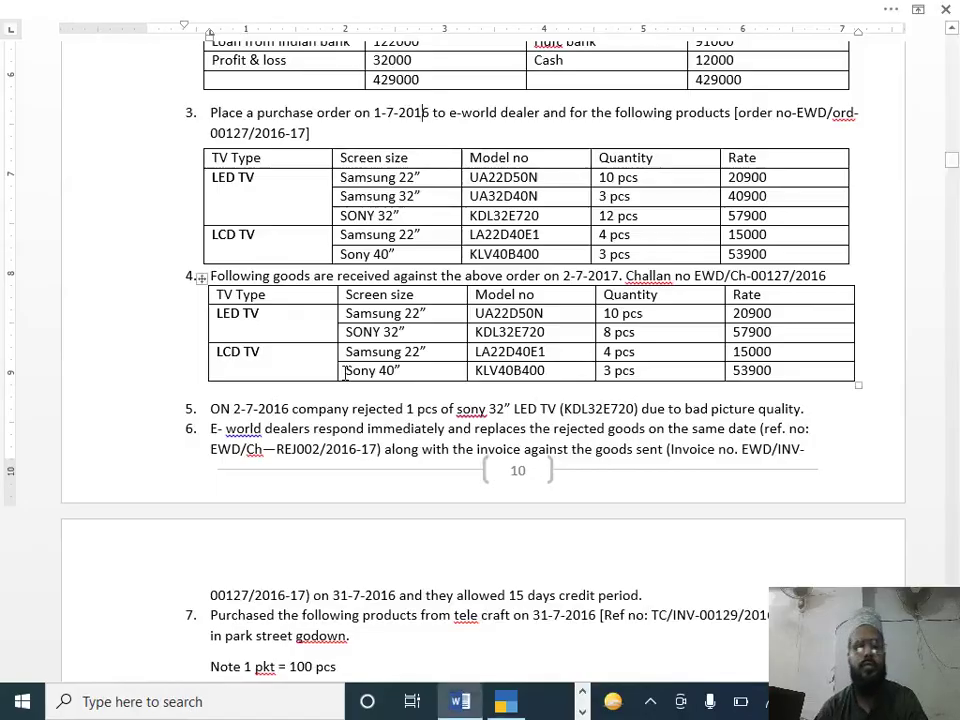
pyautogui.hotkey('alt', 'Tab')
pyautogui.write('ewd/ch')
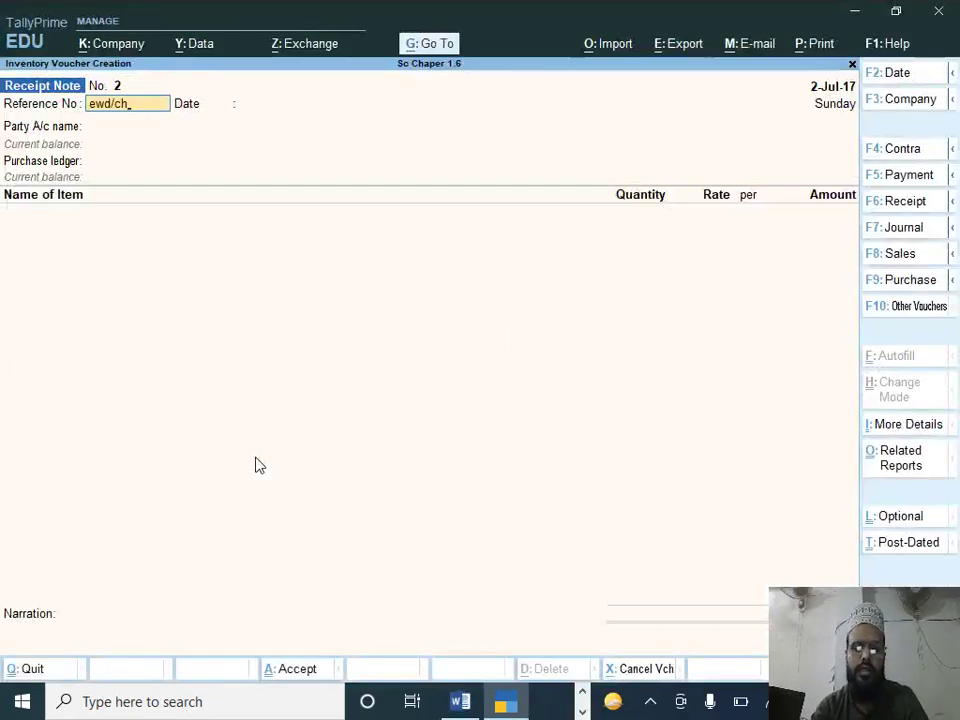
pyautogui.write('-rej-00')
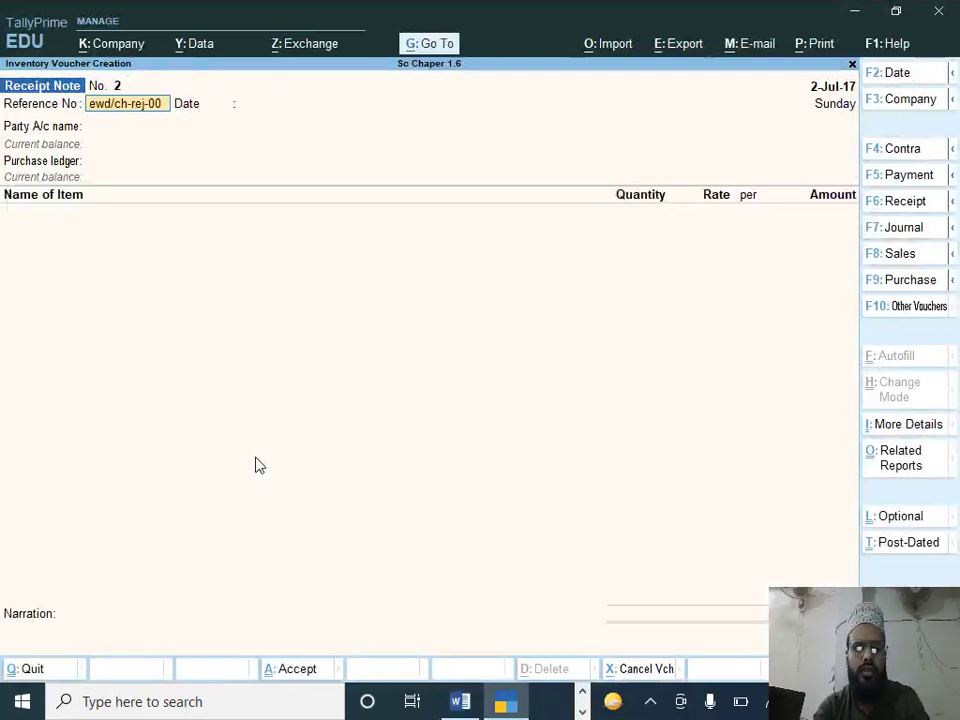
pyautogui.write('12')
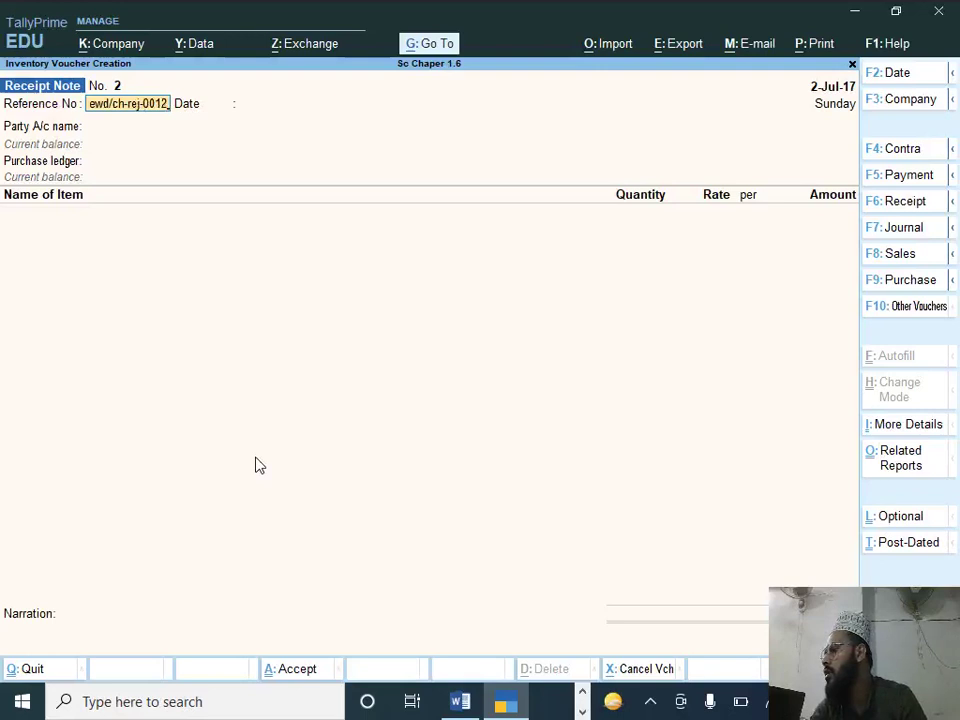
pyautogui.write('2')
pyautogui.press('BackSpace')
pyautogui.press('BackSpace')
pyautogui.press('BackSpace')
pyautogui.write('2')
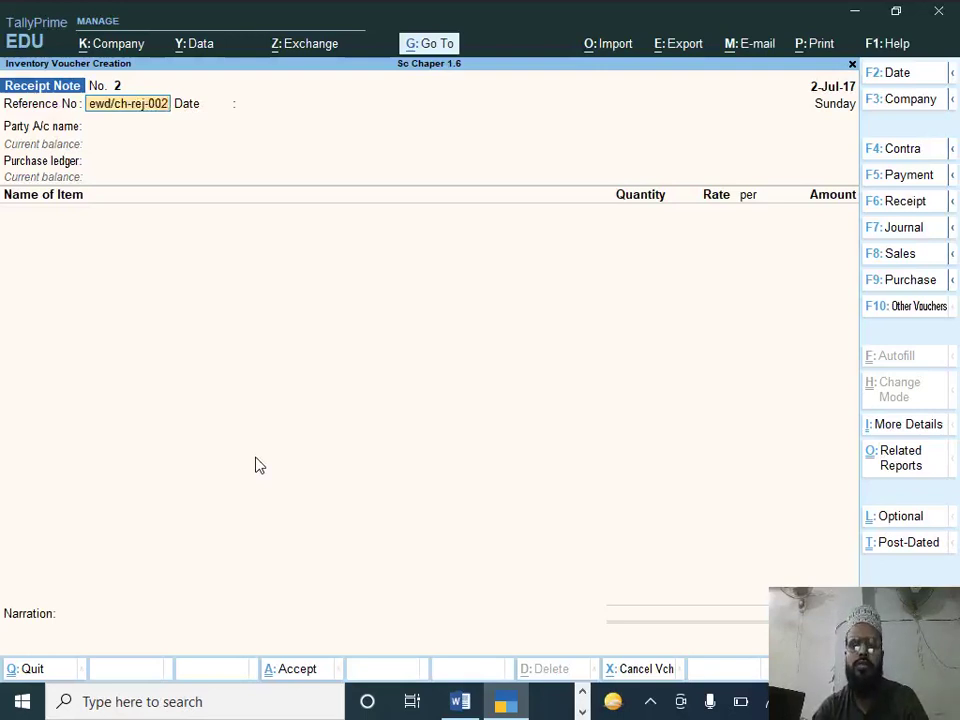
pyautogui.press('Return')
pyautogui.press('Return')
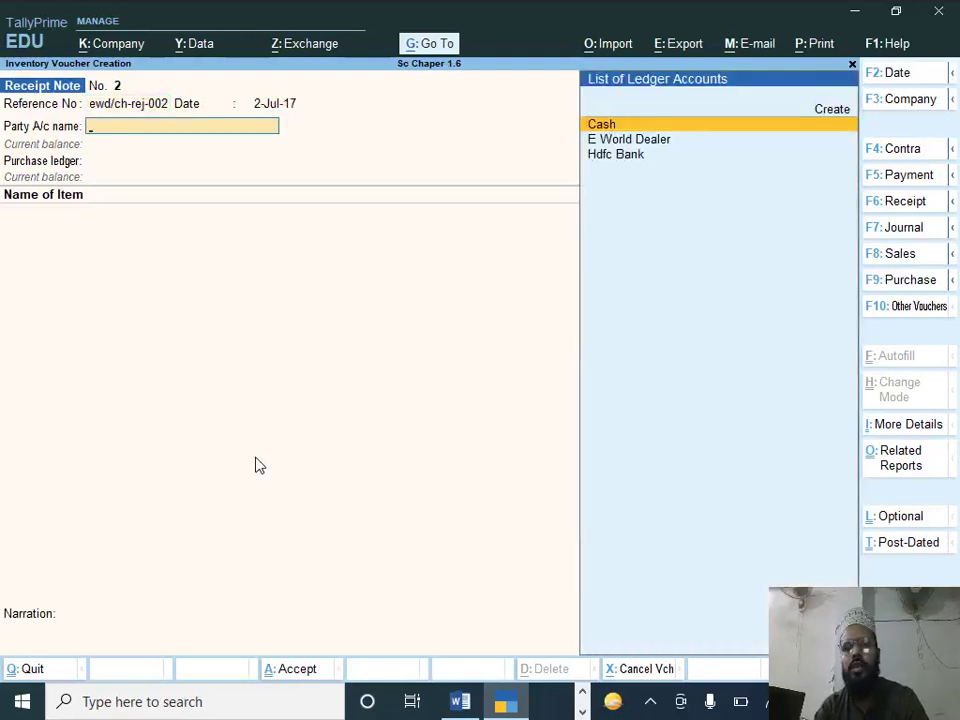
# Step: Select E World Dealer as the party with its existing purchase order, accept the party details, and use the Purchase ledger
pyautogui.press('Down')
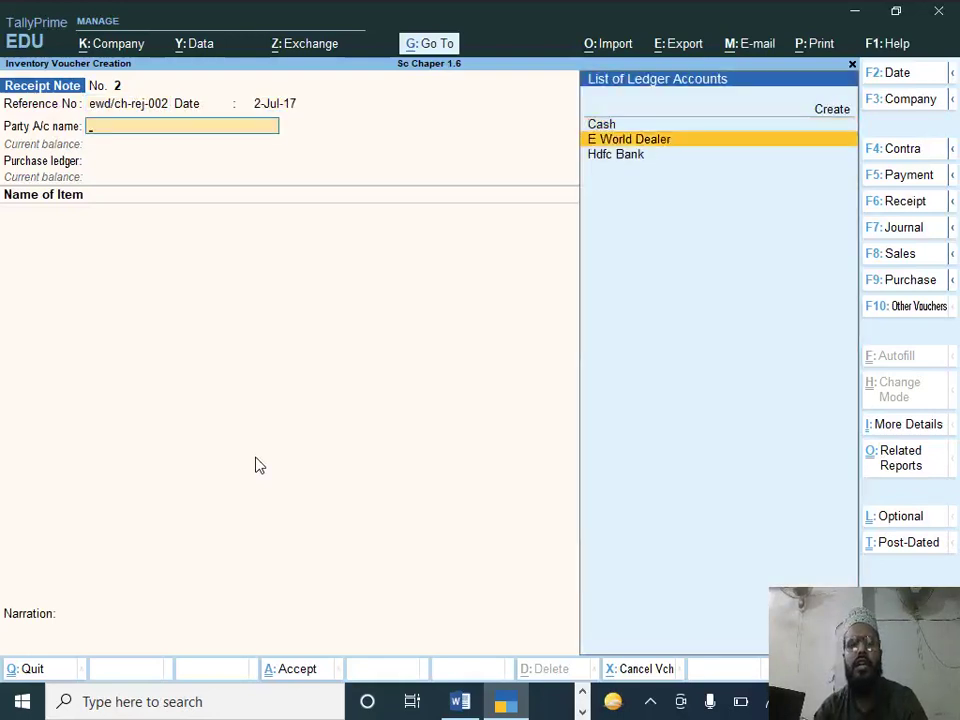
pyautogui.press('Return')
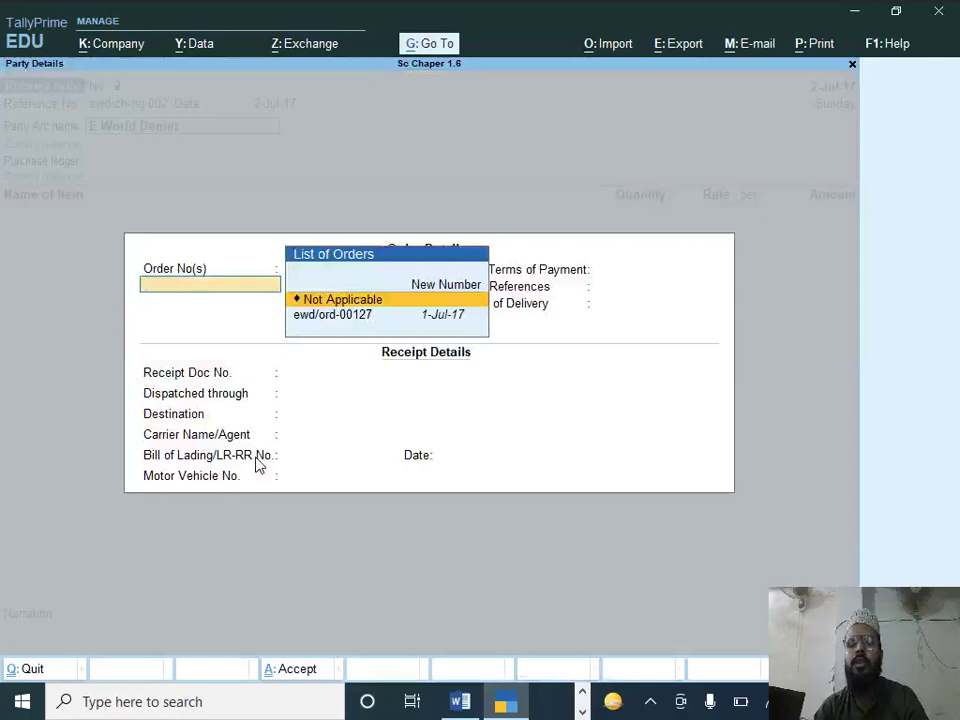
pyautogui.press('Down')
pyautogui.press('Return')
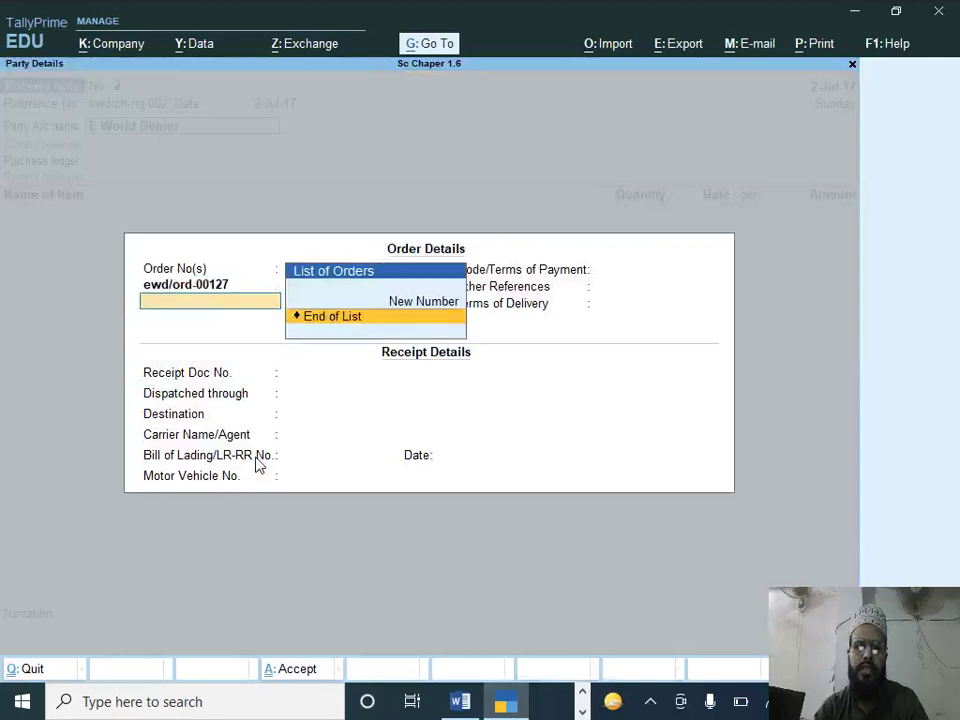
pyautogui.hotkey('ctrl', 'a')
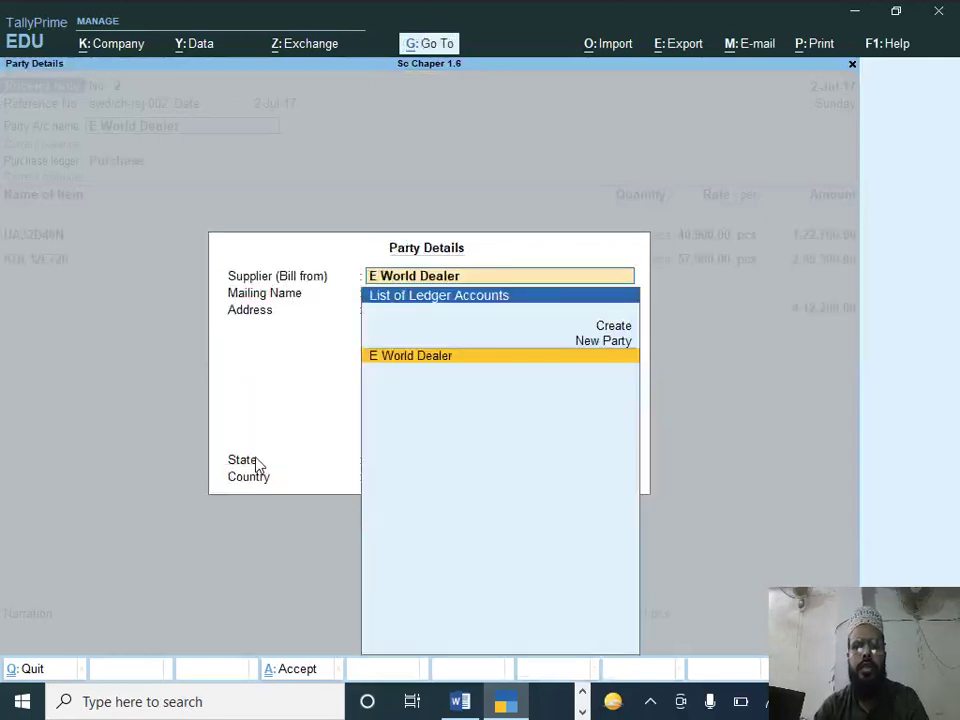
pyautogui.hotkey('ctrl', 'a')
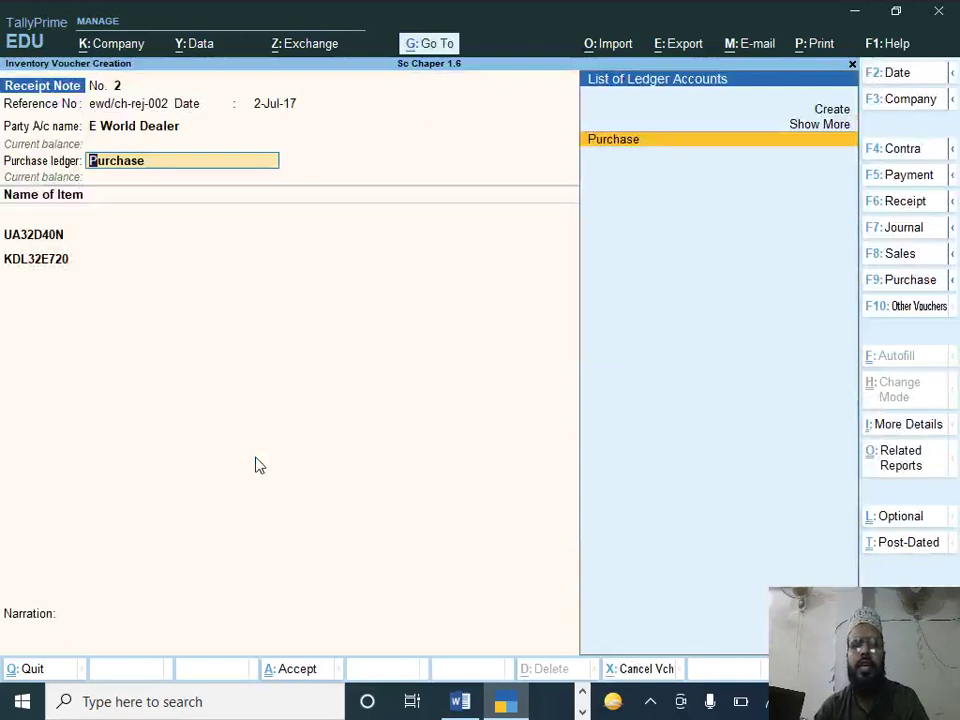
pyautogui.press('Return')
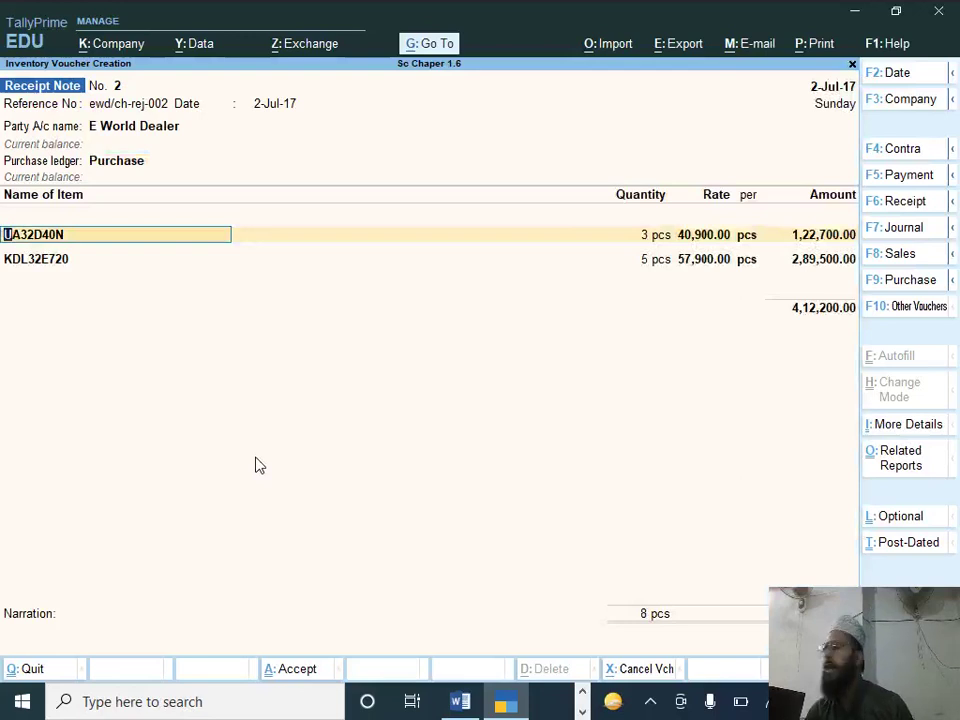
# Step: Remove the UA32D40N line from the receipt note's items
pyautogui.press('BackSpace')
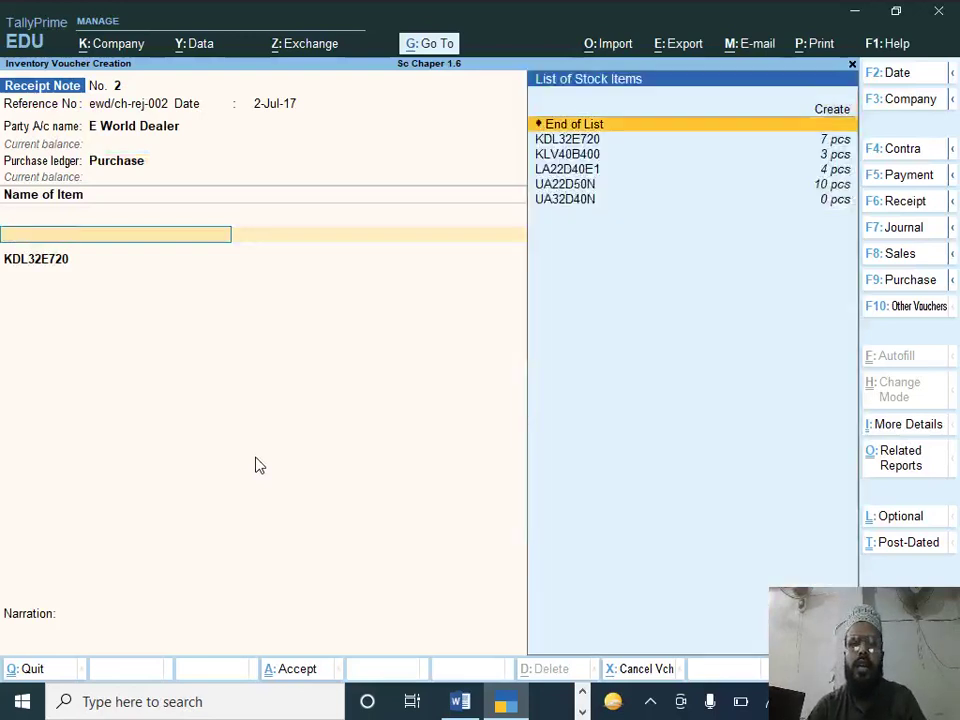
pyautogui.press('Up')
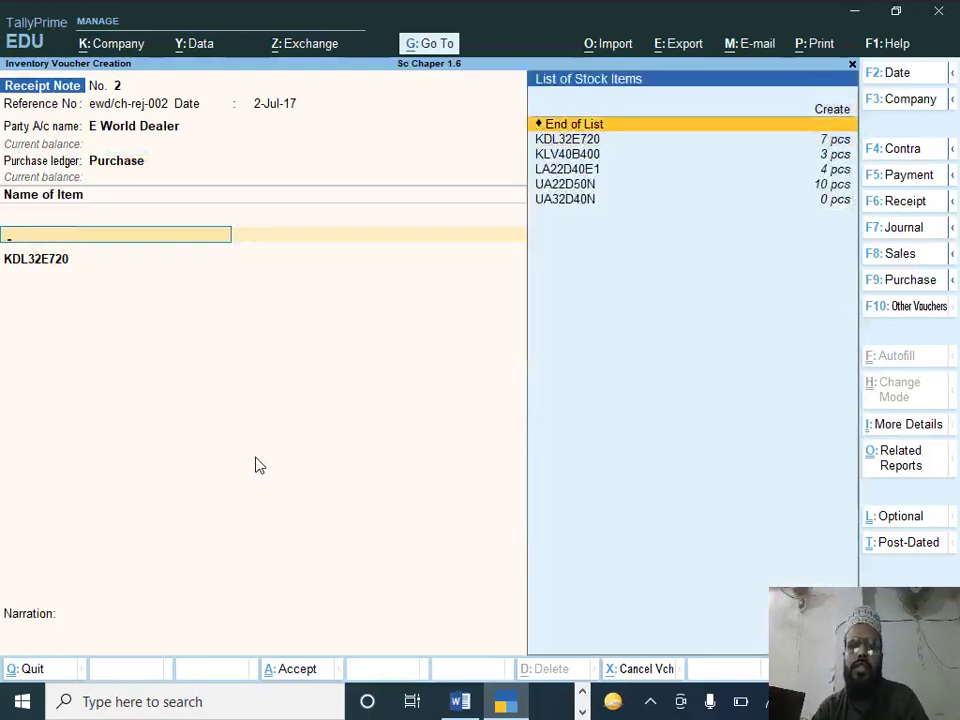
pyautogui.press('Return')
# Step: Allocate 1 pcs of KDL32E720 at the existing rate to tracking number ewd/ch-rej-002 and order ewd/ord-00127
pyautogui.press('Return')
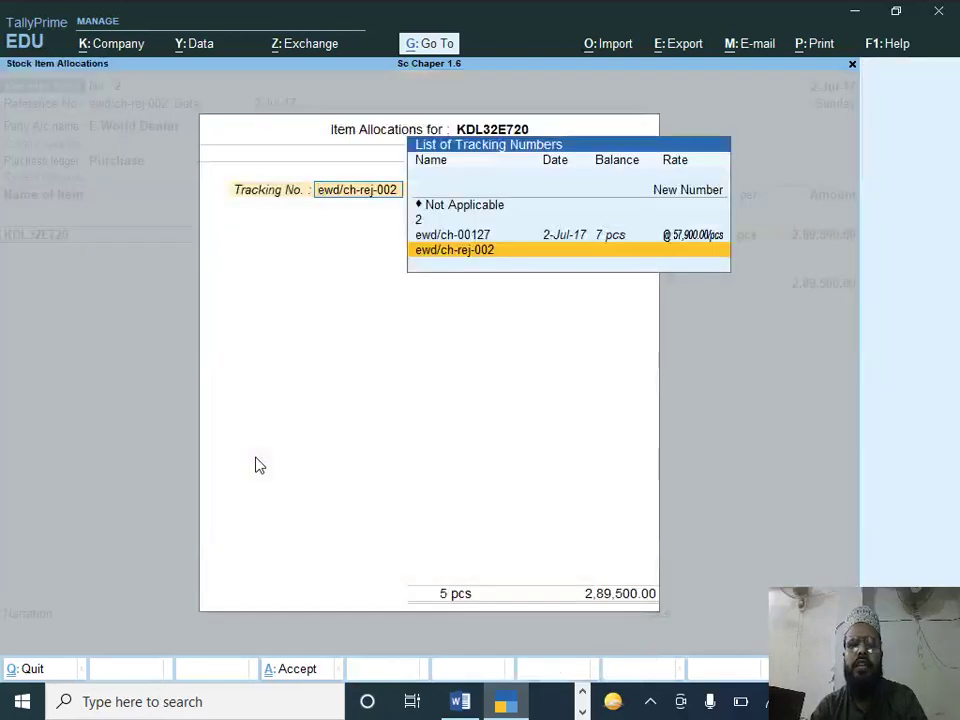
pyautogui.press('Return')
pyautogui.press('Return')
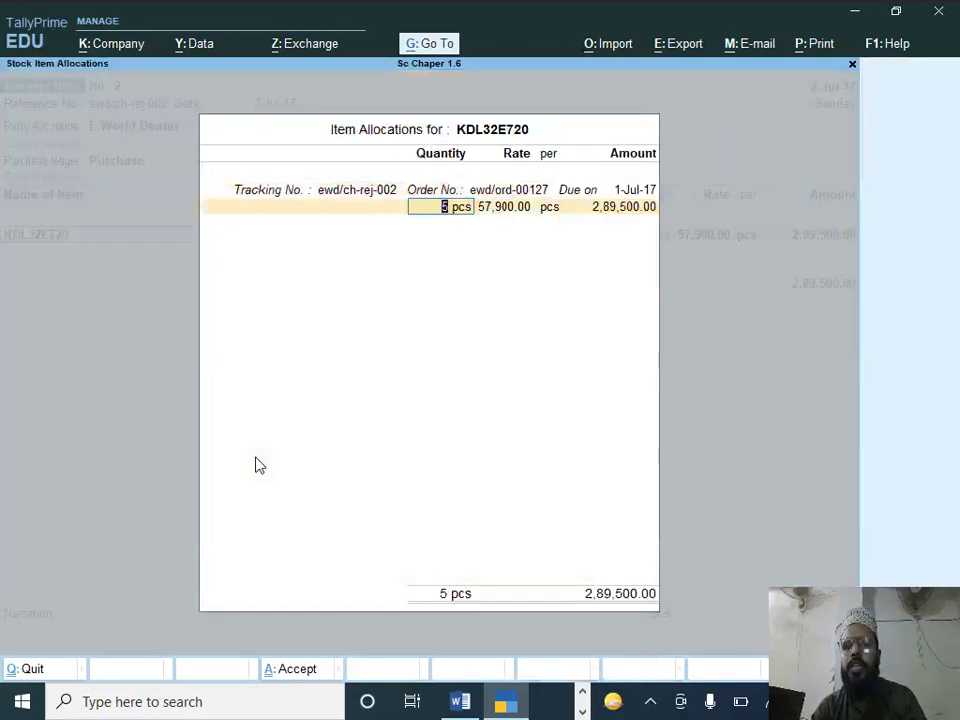
pyautogui.write('1')
pyautogui.press('Return')
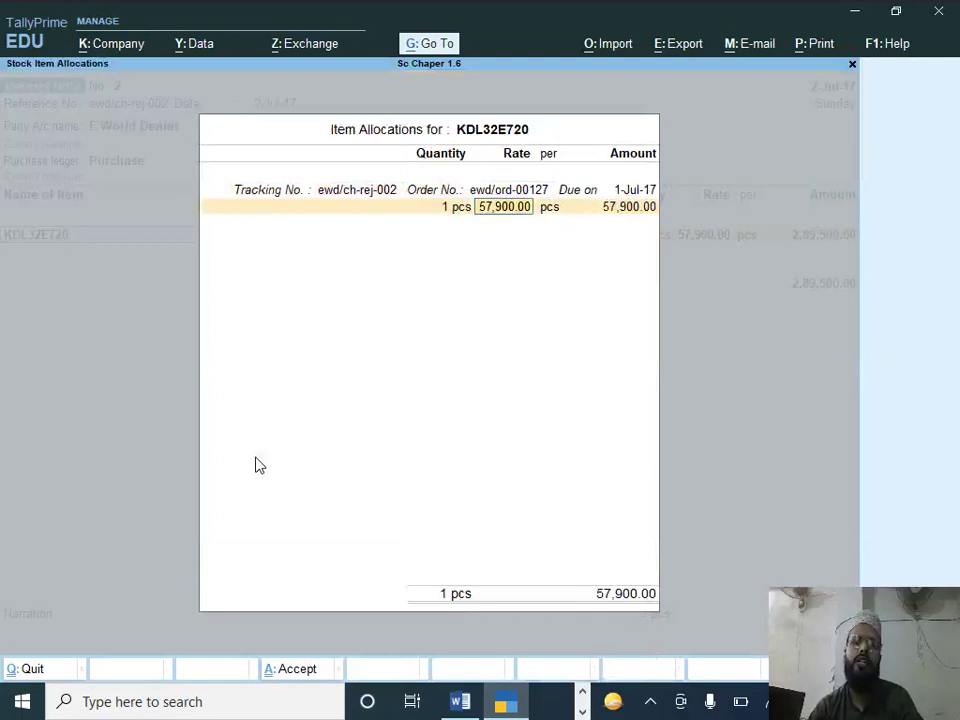
pyautogui.press('Return')
pyautogui.press('Return')
pyautogui.press('Return')
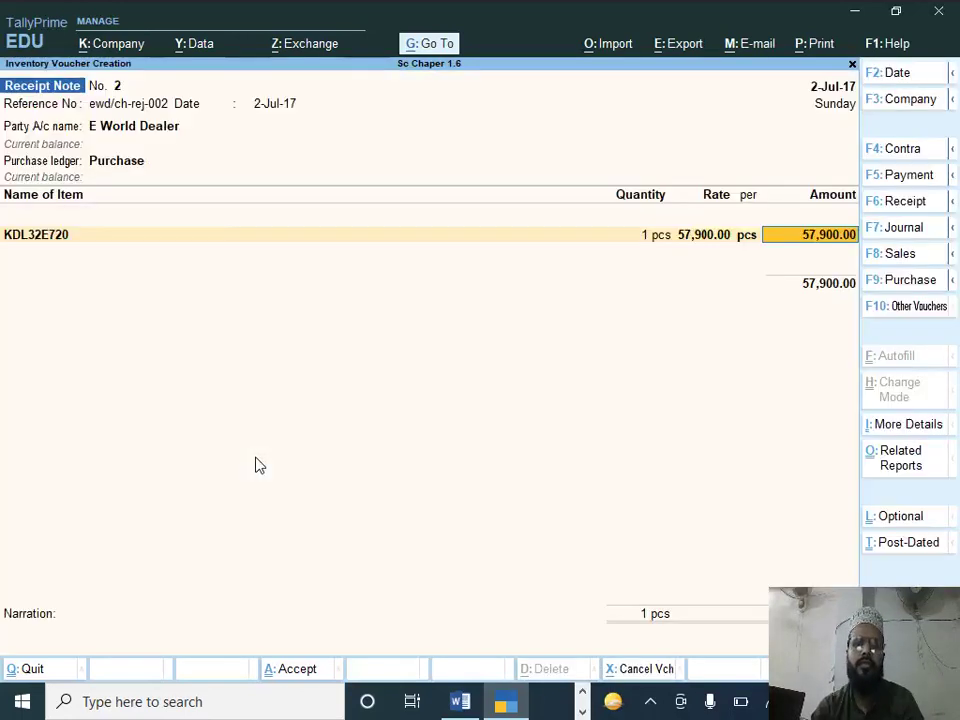
# Step: End the item list and save the receipt note without a narration
pyautogui.press('Return')
pyautogui.press('Return')
pyautogui.press('Return')
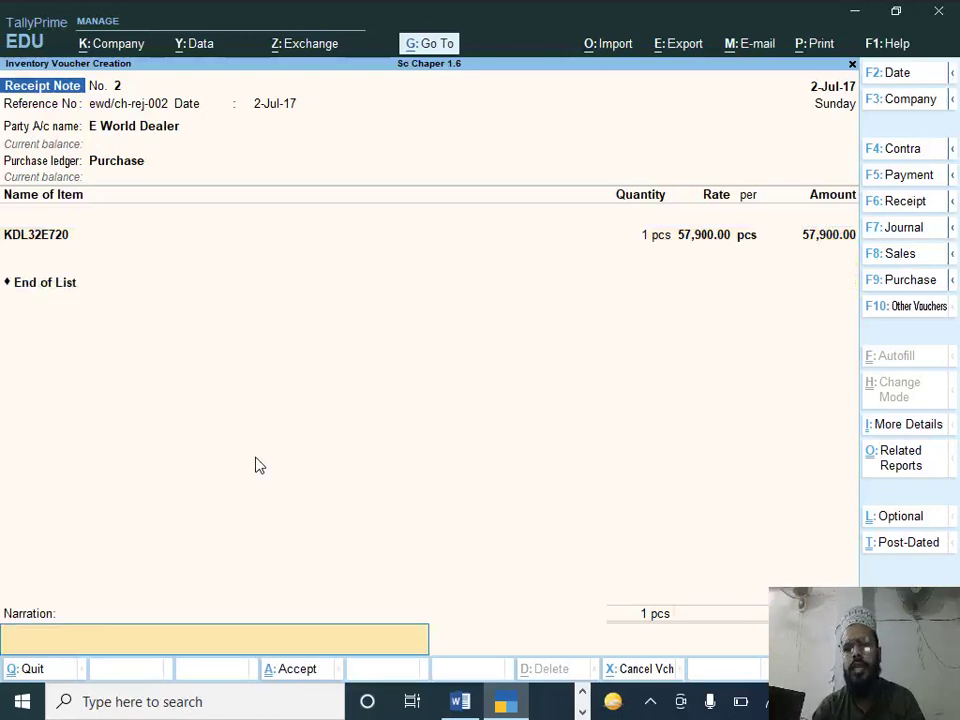
pyautogui.press('Return')
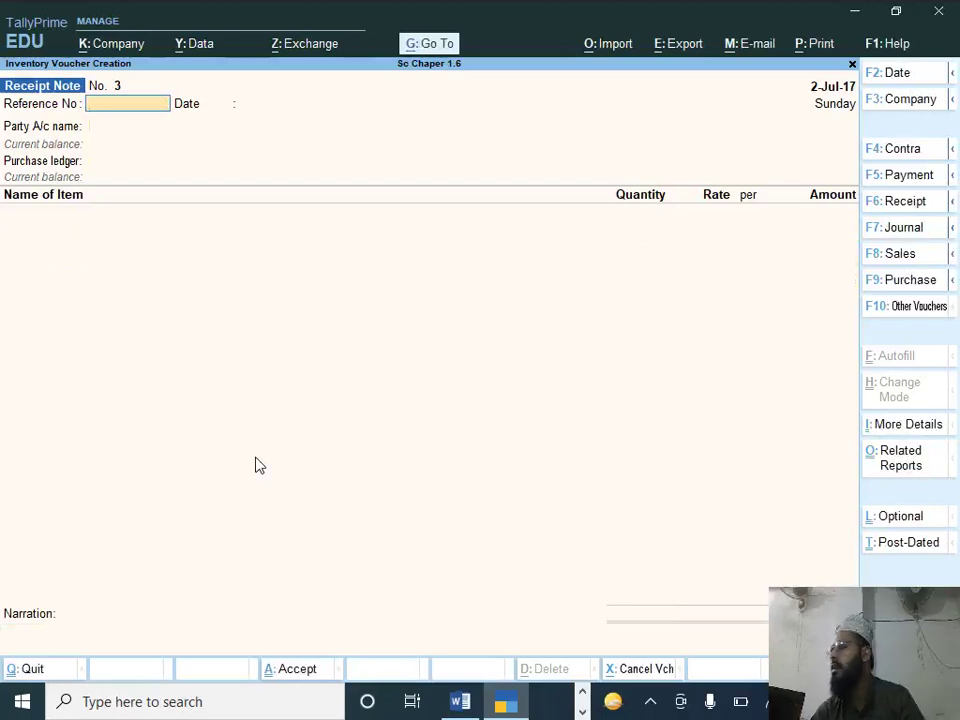
# Step: Start a purchase voucher, check the invoice details in the exercise document, and set the voucher date to 31-7
pyautogui.hotkey('alt', 'Tab')
pyautogui.hotkey('alt', 'Tab')
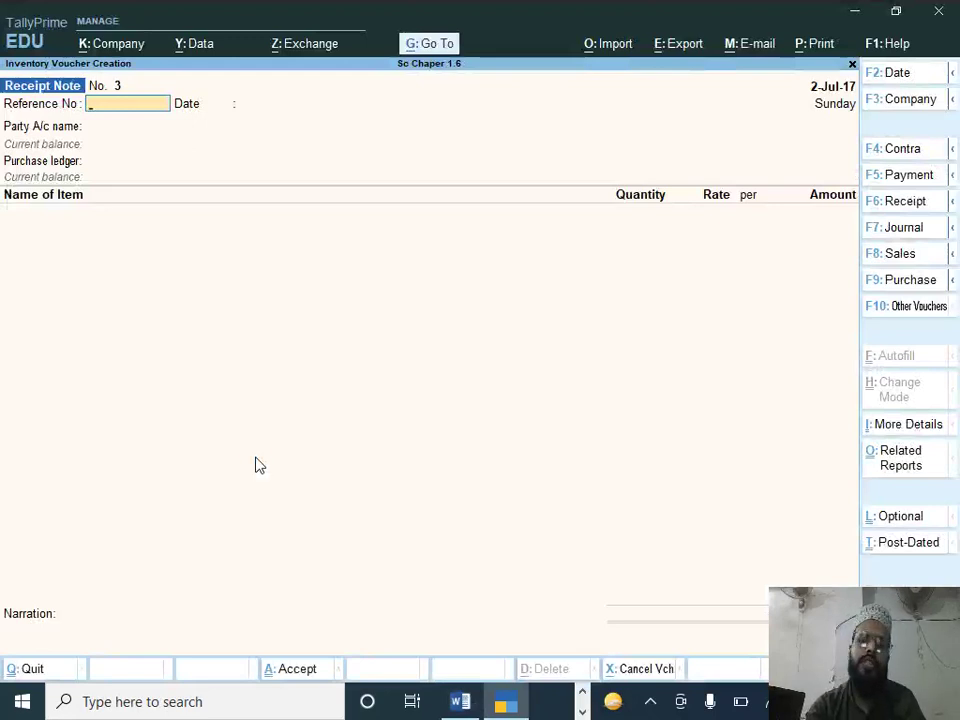
pyautogui.press('F9')
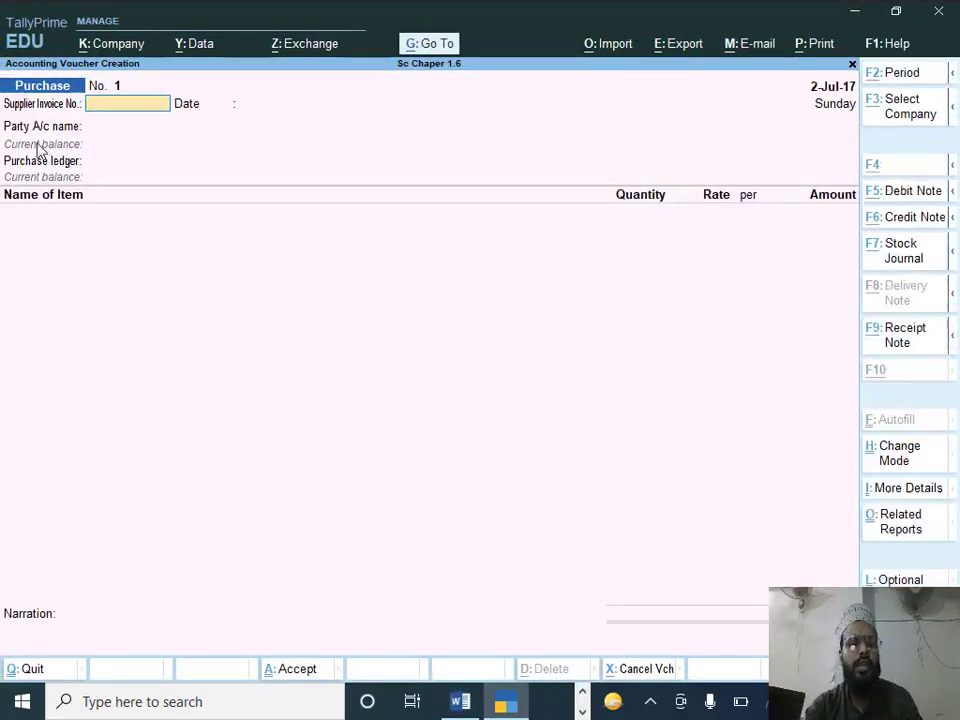
pyautogui.hotkey('alt', 'Tab')
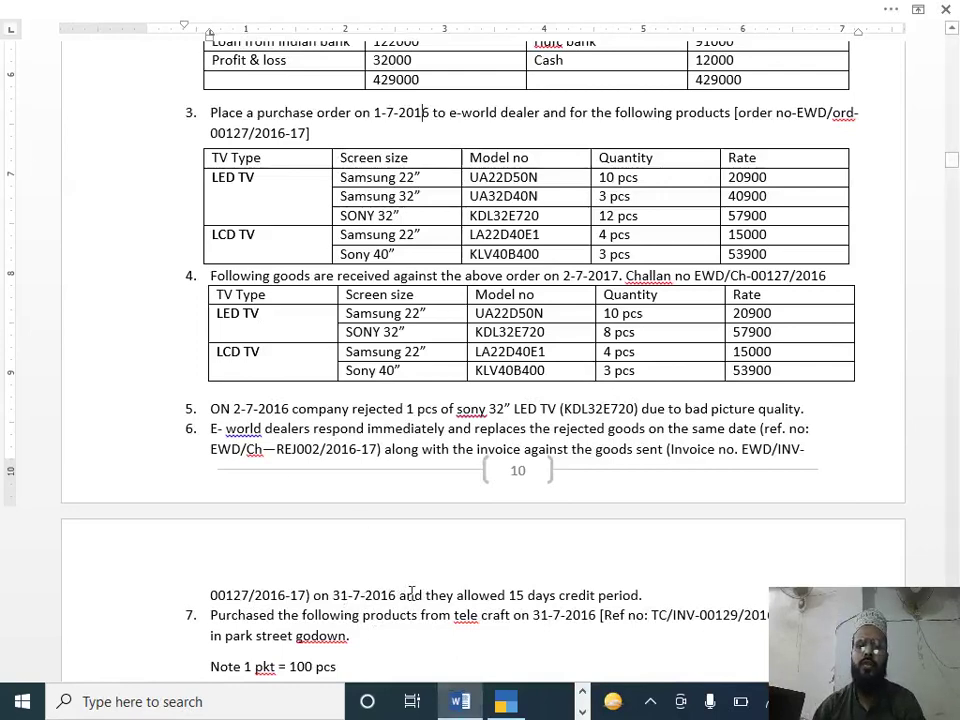
pyautogui.hotkey('alt', 'Tab')
pyautogui.press('F2')
pyautogui.write('31-7')
pyautogui.press('Return')
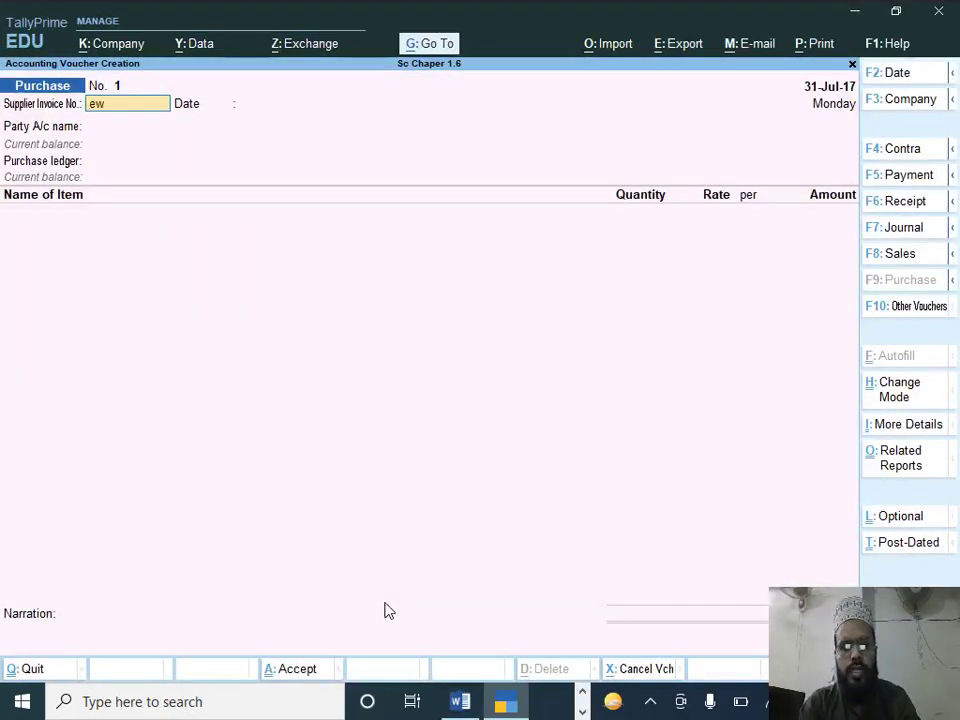
# Step: Enter ewd/inv/00127 as the supplier invoice number and accept its date
pyautogui.write('ewd/inv/001')
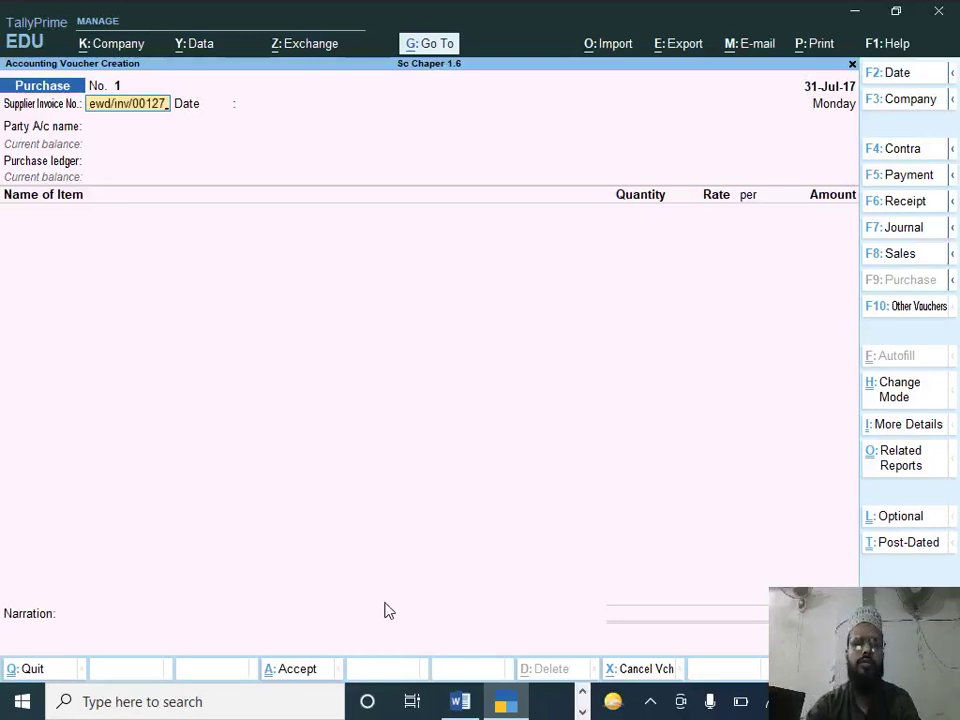
pyautogui.write('27')
pyautogui.press('Return')
pyautogui.press('Return')
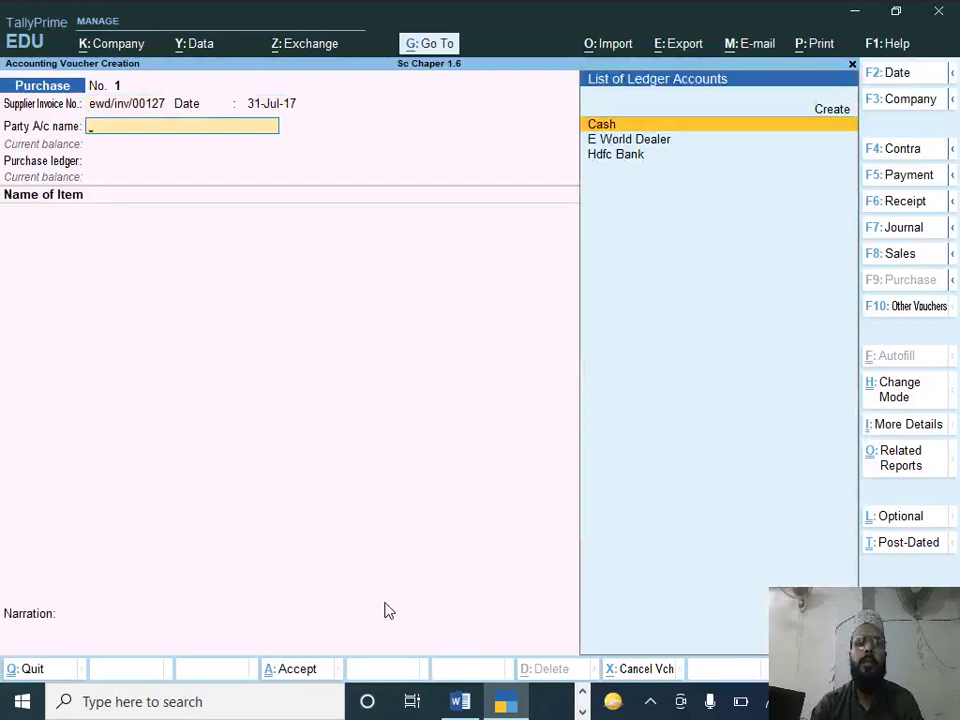
# Step: Select E World Dealer as the party, accept the receipt and party details without a receipt note, and use the Purchase ledger
pyautogui.press('Down')
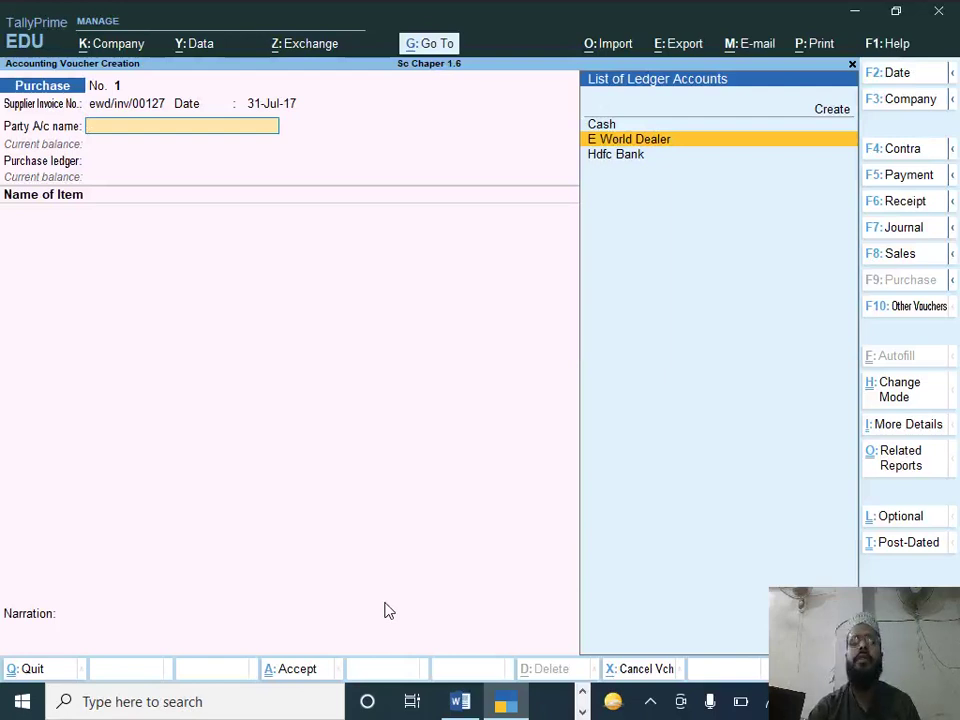
pyautogui.press('Return')
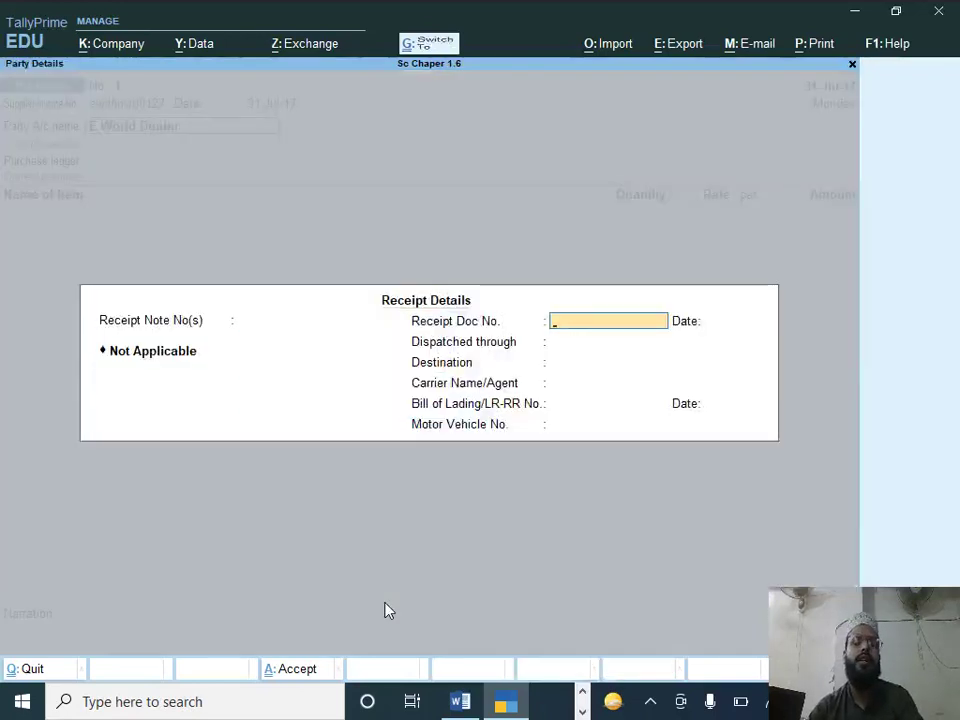
pyautogui.hotkey('ctrl', 'a')
pyautogui.hotkey('ctrl', 'a')
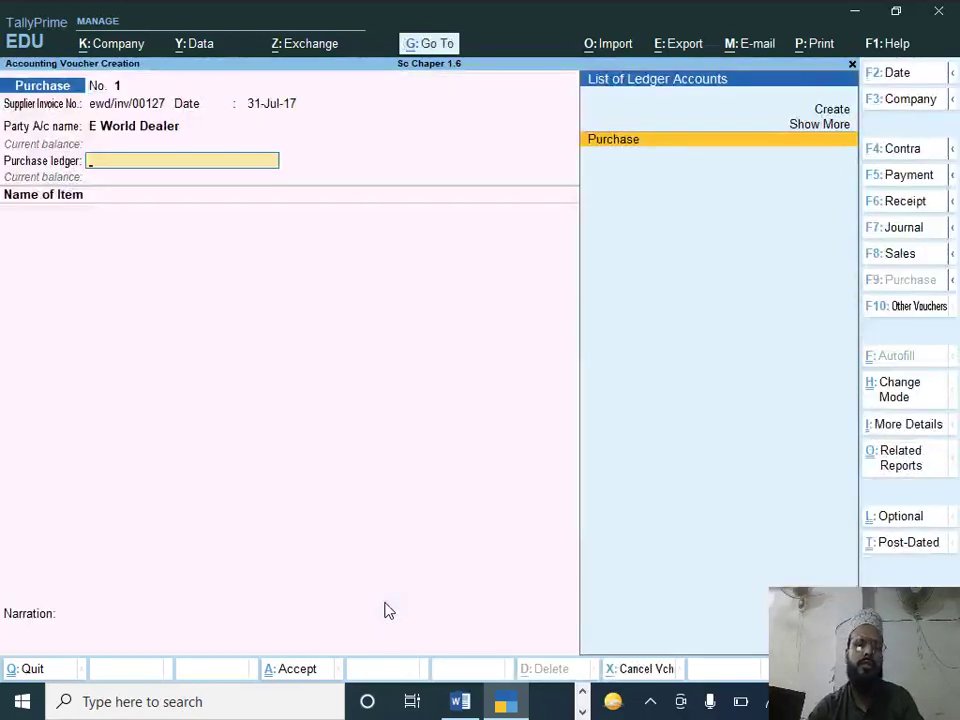
pyautogui.press('Return')
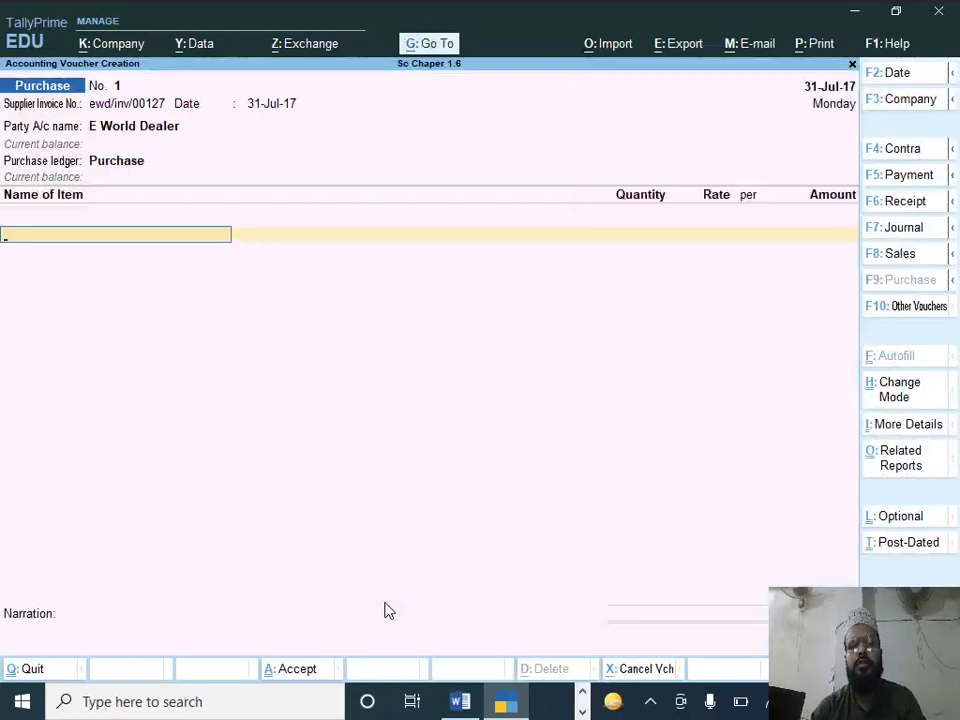
# Step: Go back to the E World Dealer party entry and link receipt notes ewd/ch-00127 and ewd/ch-rej-002 with their dates
pyautogui.press('BackSpace')
pyautogui.press('BackSpace')
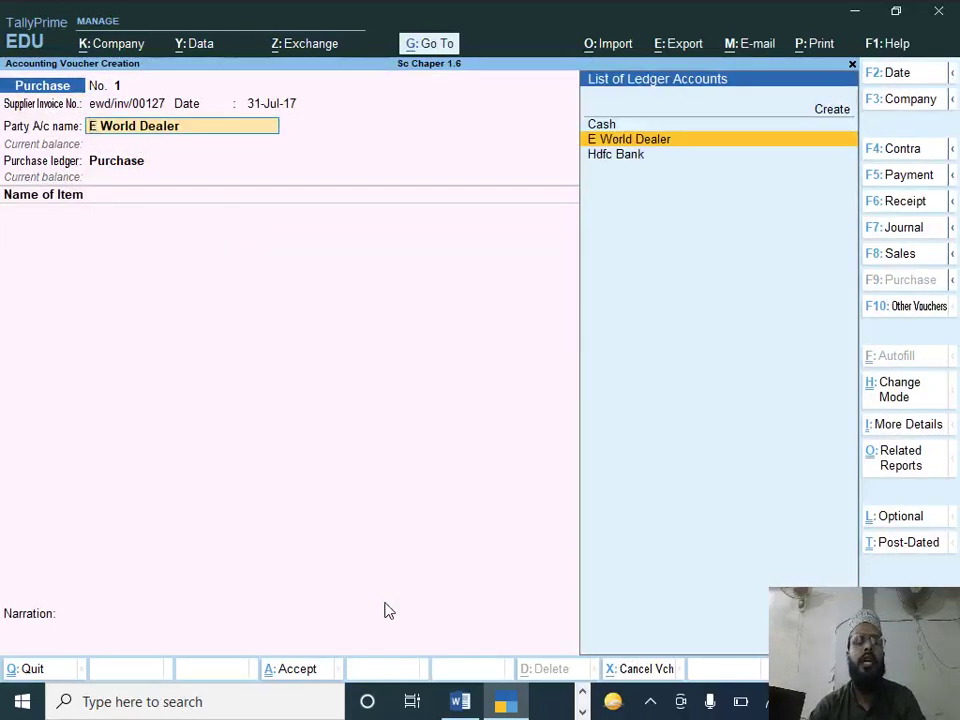
pyautogui.press('Return')
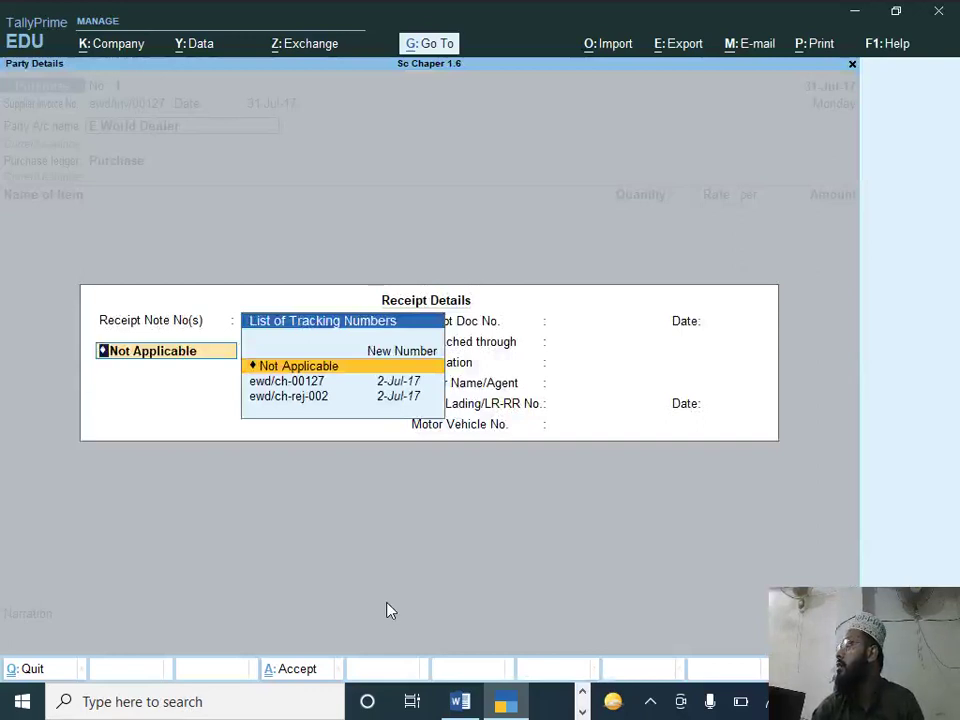
pyautogui.press('Down')
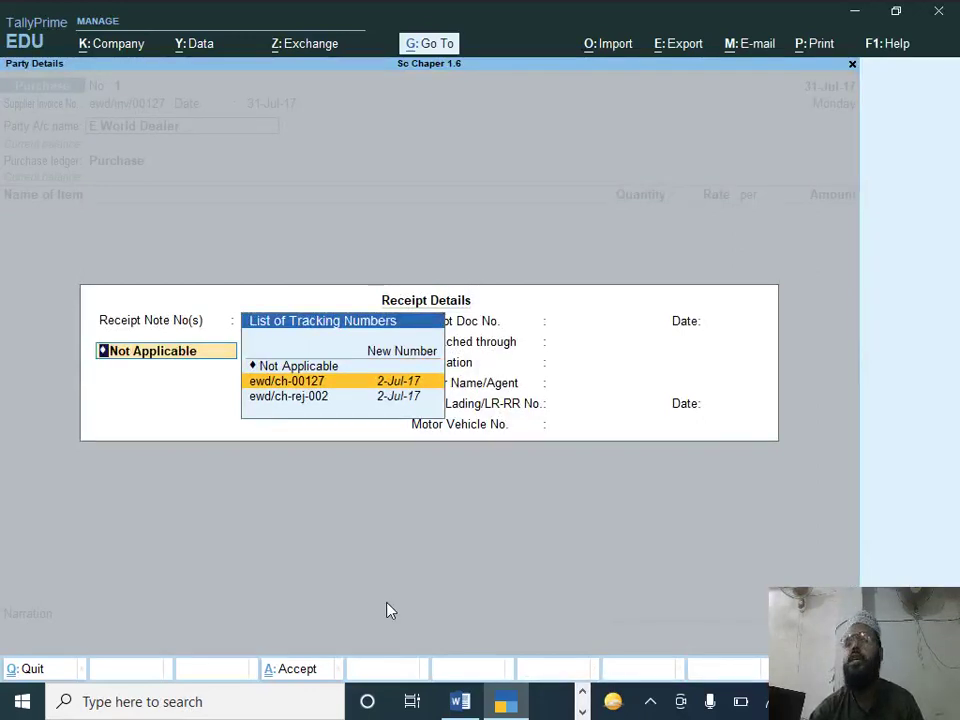
pyautogui.press('Return')
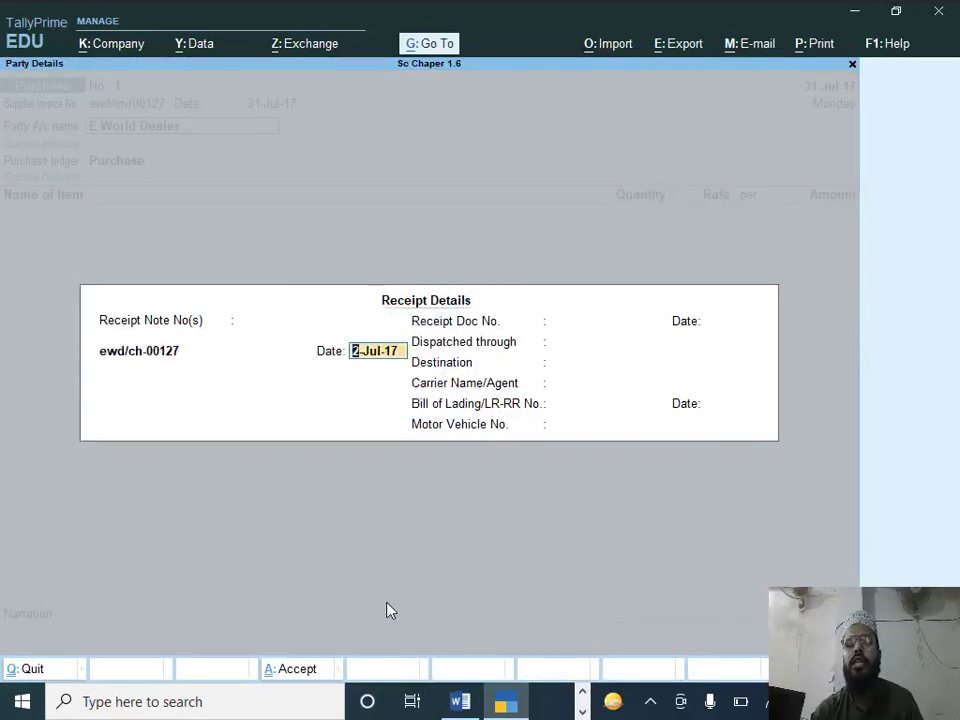
pyautogui.press('Return')
pyautogui.press('Down')
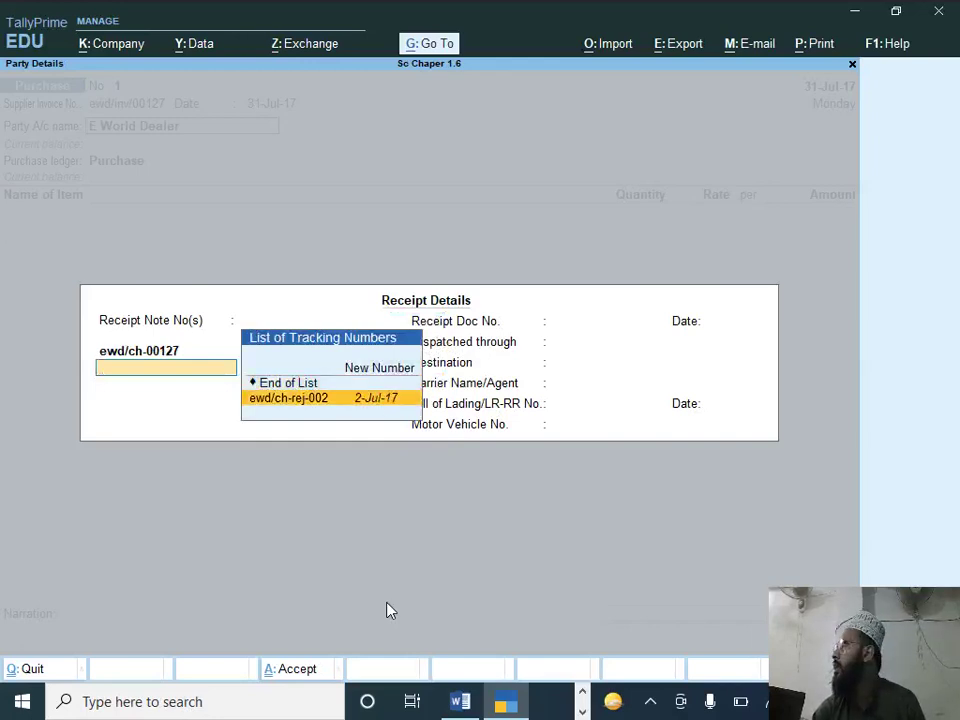
pyautogui.press('Return')
pyautogui.press('Return')
# Step: End the receipt note list, leave the remaining receipt details blank, and accept the party details
pyautogui.press('Return')
pyautogui.press('Return')
pyautogui.press('Return')
pyautogui.press('Return')
pyautogui.press('Return')
pyautogui.press('Return')
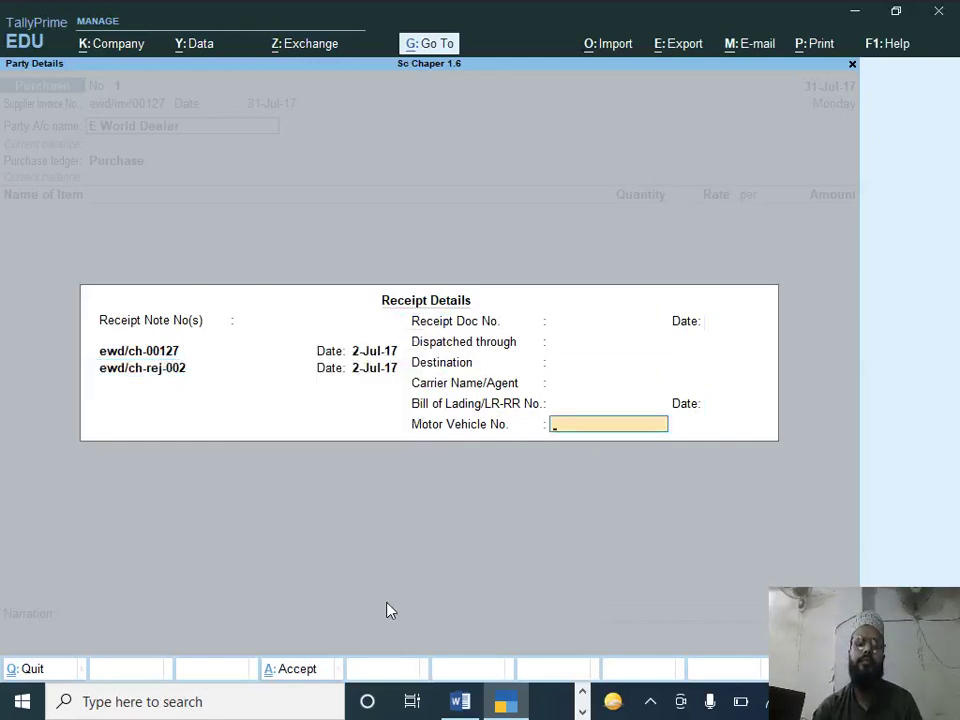
pyautogui.press('Return')
pyautogui.press('Return')
pyautogui.press('Return')
pyautogui.press('Return')
pyautogui.press('Return')
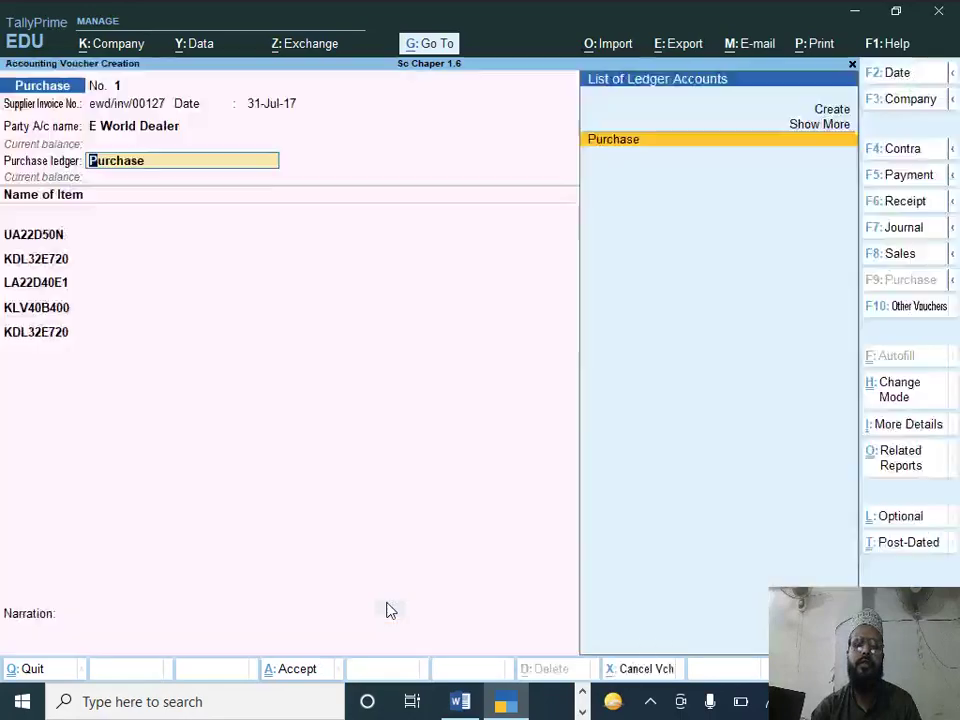
# Step: Keep the Purchase ledger and accept the tracking, quantity and rate allocations of every item line brought in from the receipt notes
pyautogui.press('Return')
pyautogui.press('Return')
pyautogui.press('Return')
pyautogui.press('Return')
pyautogui.press('Return')
pyautogui.press('Return')
pyautogui.press('Return')
pyautogui.press('Return')
pyautogui.press('Return')
pyautogui.press('Return')
pyautogui.press('Return')
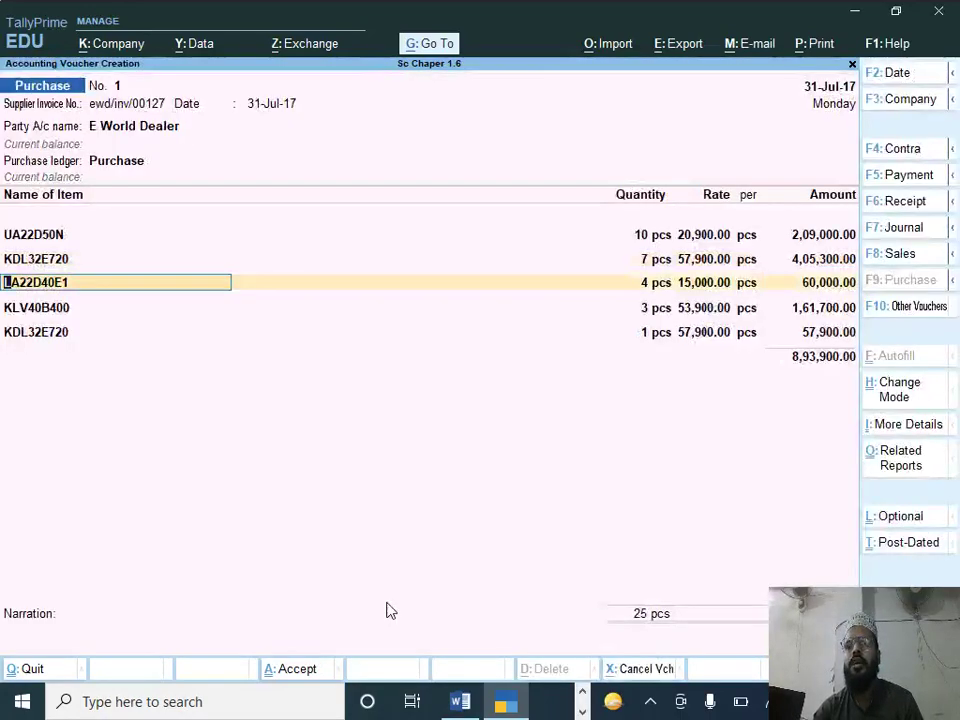
pyautogui.press('Return')
pyautogui.press('Return')
pyautogui.press('Return')
pyautogui.press('Return')
pyautogui.press('Return')
pyautogui.press('Return')
pyautogui.press('Return')
pyautogui.press('Return')
pyautogui.press('Return')
pyautogui.press('Return')
pyautogui.press('Return')
pyautogui.press('Return')
pyautogui.press('Return')
pyautogui.press('Return')
pyautogui.press('Return')
pyautogui.press('Return')
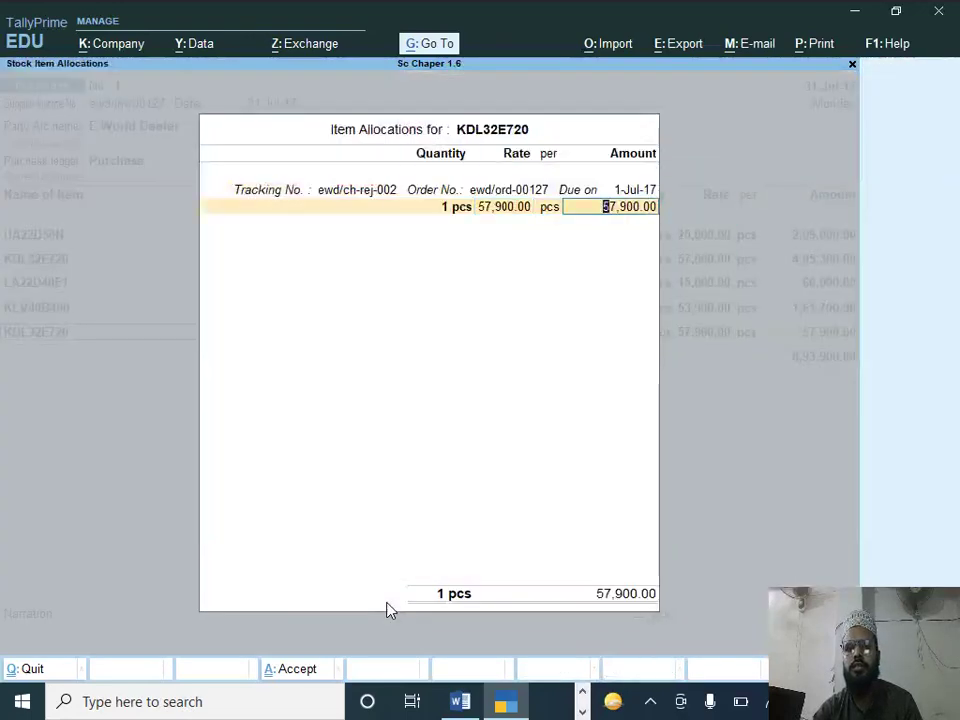
pyautogui.press('Return')
pyautogui.press('Return')
pyautogui.press('Return')
pyautogui.press('Return')
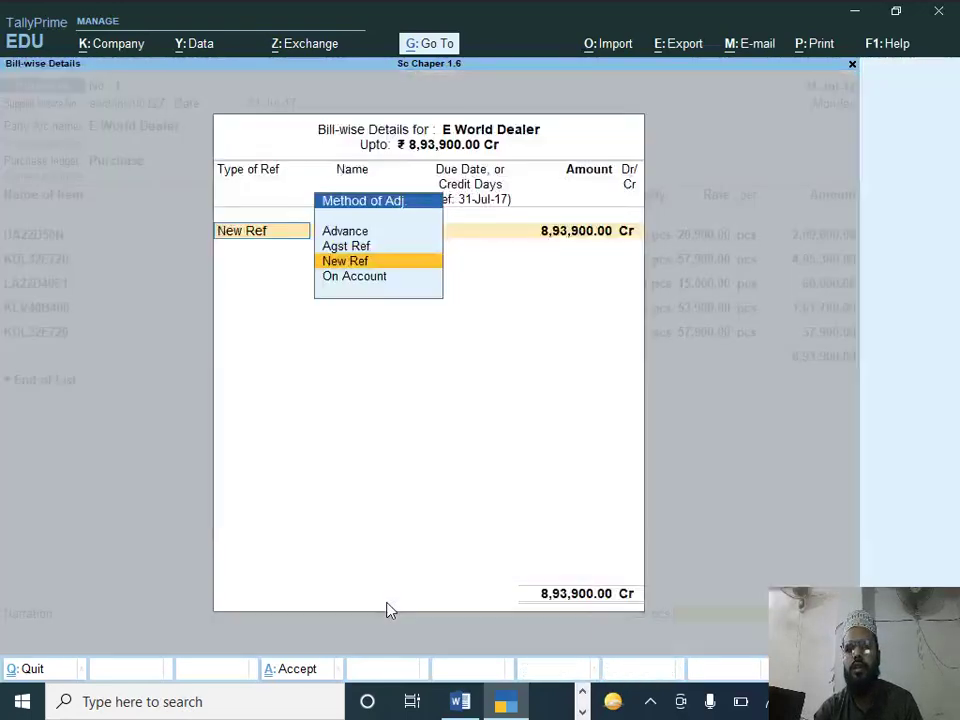
# Step: Record the bill as New Ref ewd/inv/00127 with a 15-day credit period and save the purchase voucher
pyautogui.press('Return')
pyautogui.press('Return')
pyautogui.press('Return')
pyautogui.press('Return')
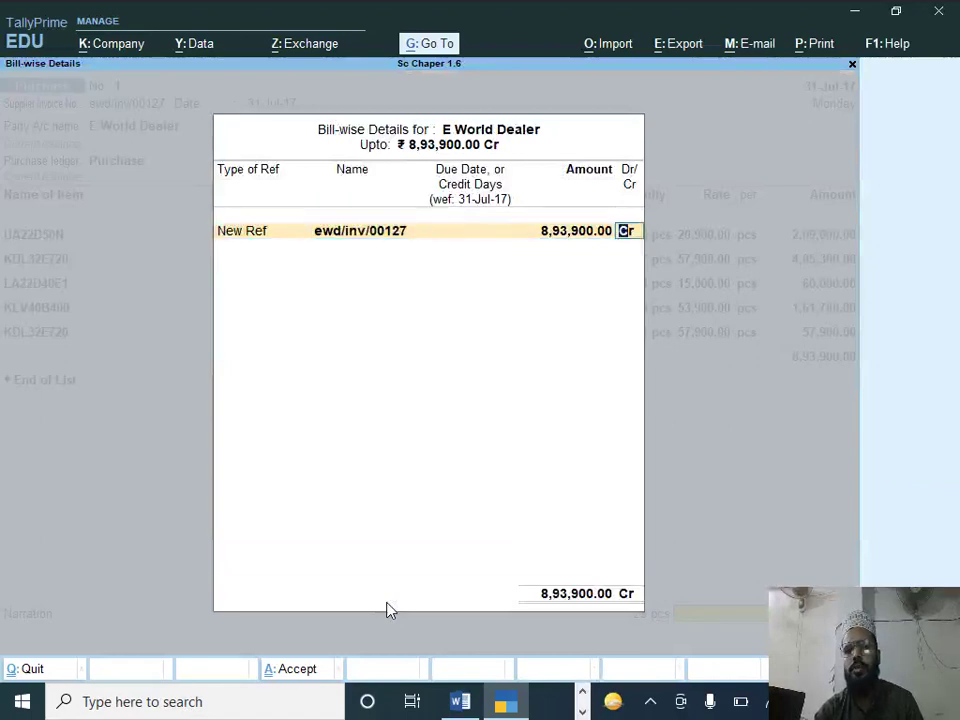
pyautogui.press('Return')
pyautogui.press('BackSpace')
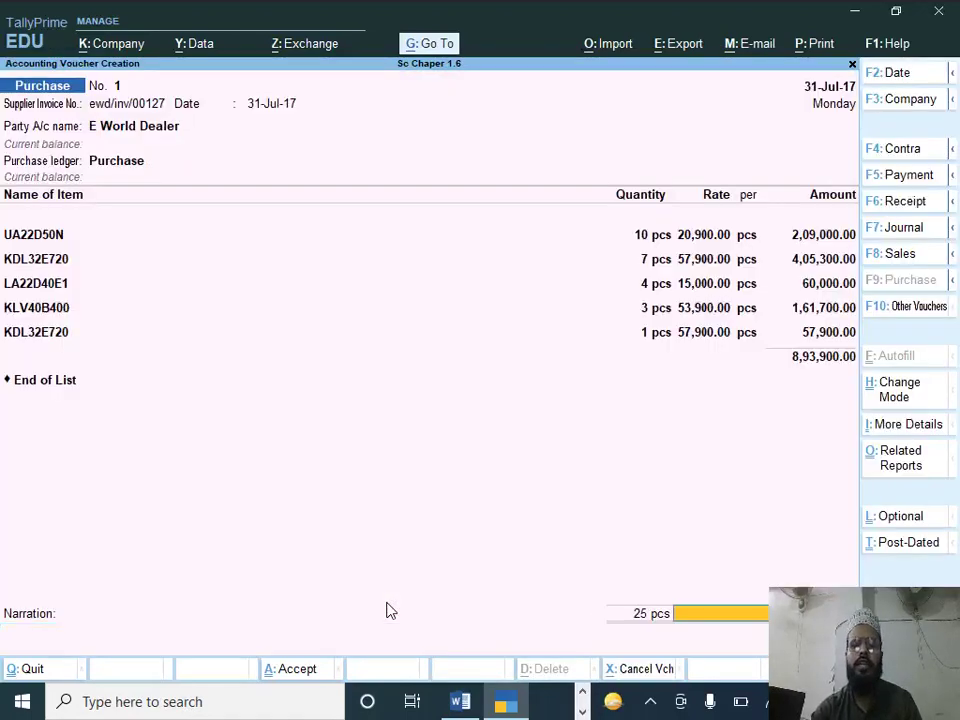
pyautogui.press('Return')
pyautogui.press('Return')
pyautogui.press('Return')
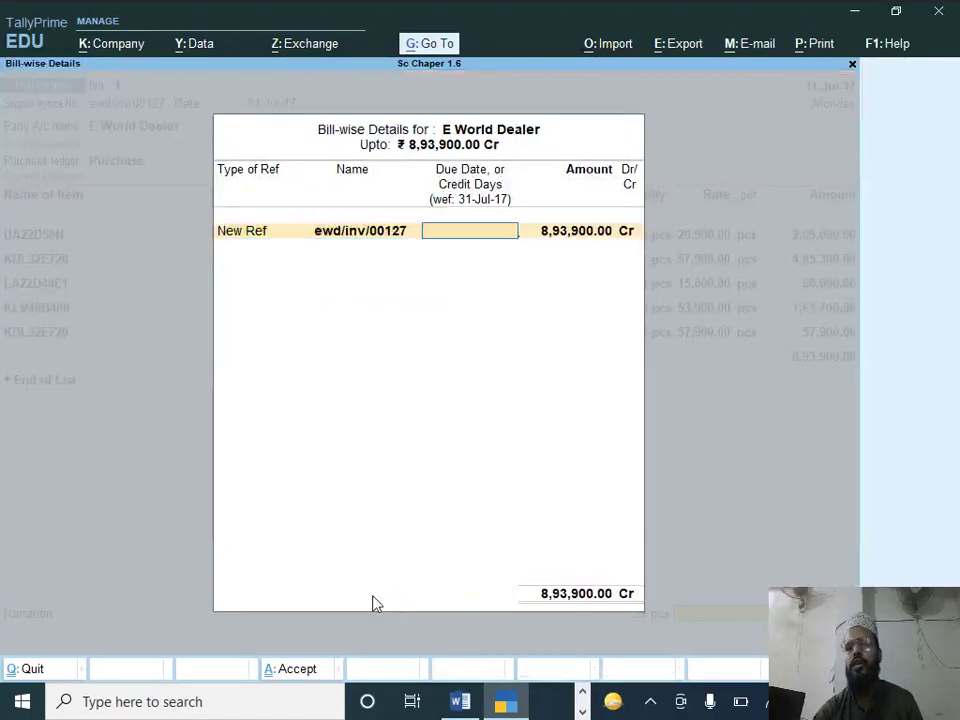
pyautogui.write('15')
pyautogui.press('Return')
pyautogui.press('Return')
pyautogui.press('Return')
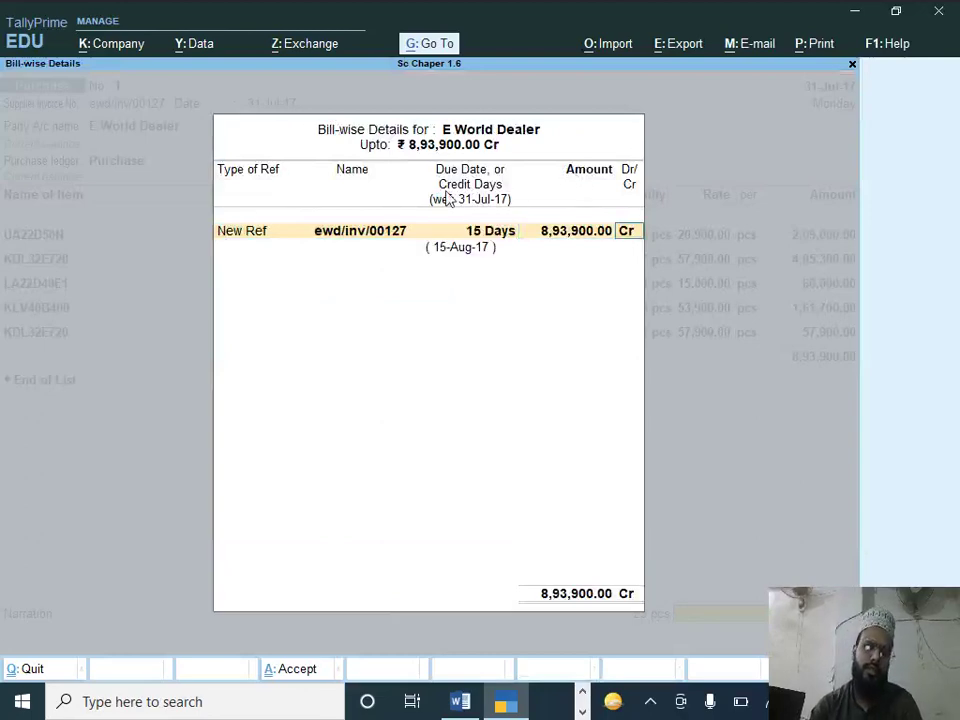
pyautogui.press('Return')
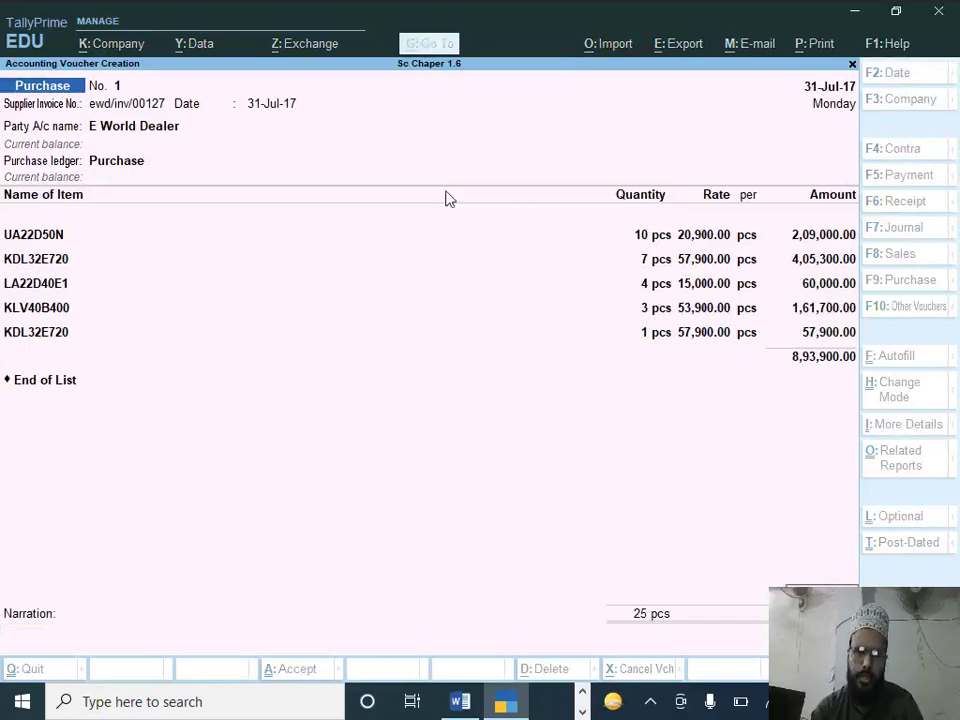
pyautogui.press('Return')
# Step: Review the tele craft purchase task in the exercise document, then switch back to the blank purchase voucher in TallyPrime
pyautogui.hotkey('alt', 'Tab')
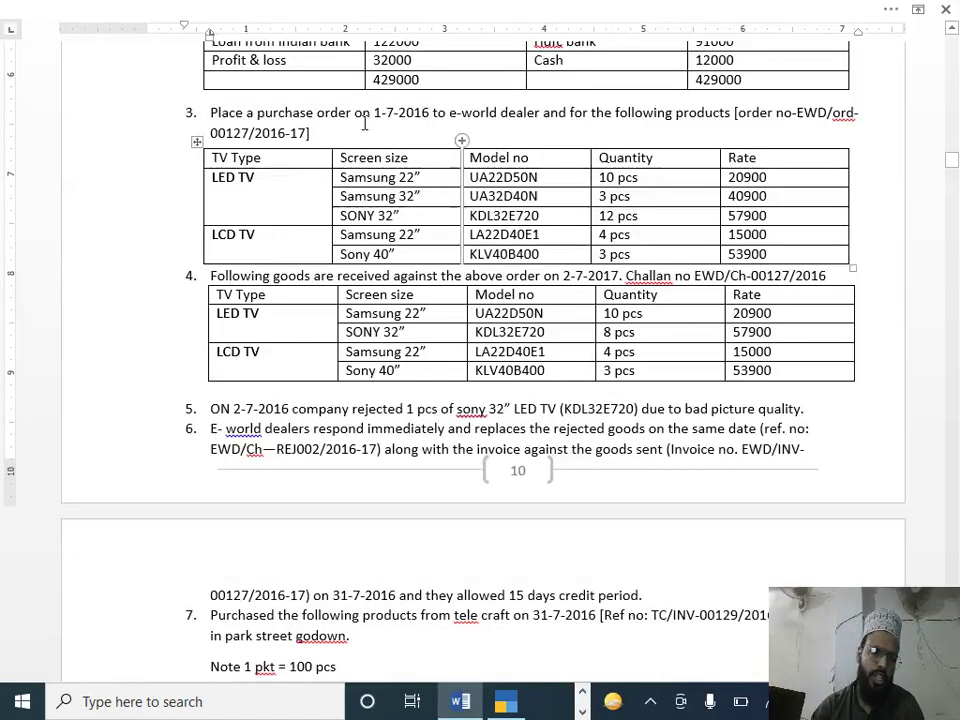
pyautogui.scroll(1, 120, 515)
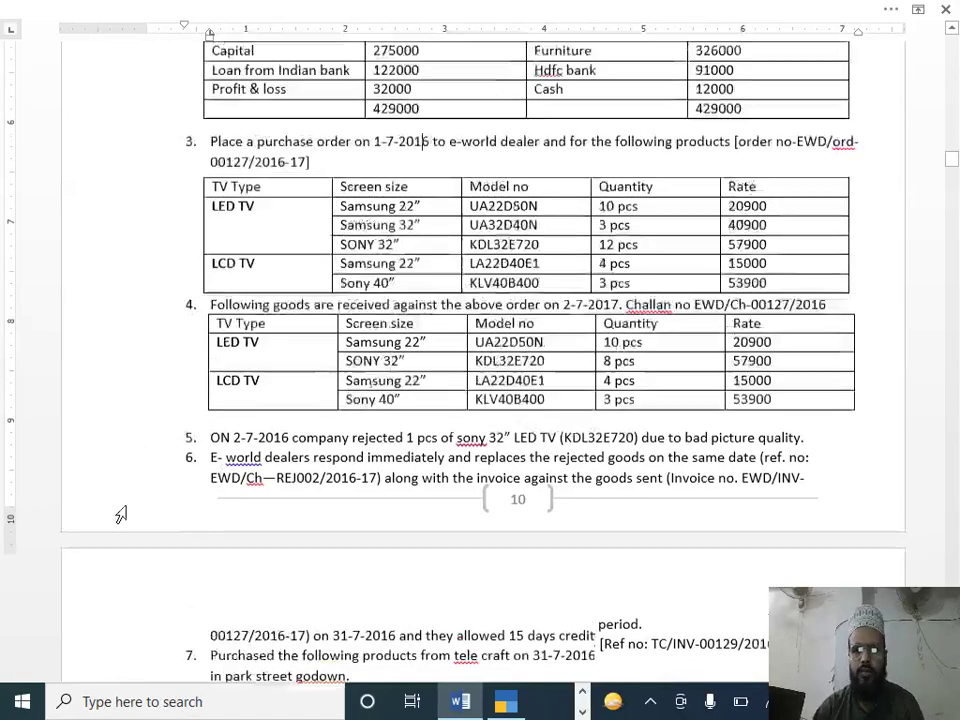
pyautogui.scroll(-2, 227, 514)
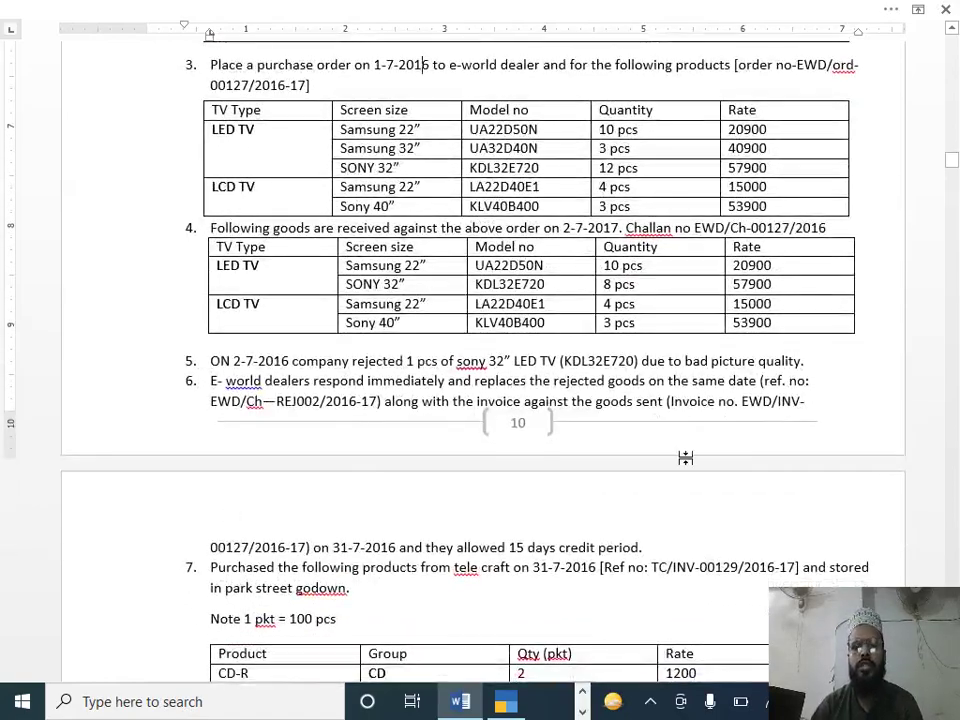
pyautogui.scroll(-8, 310, 368)
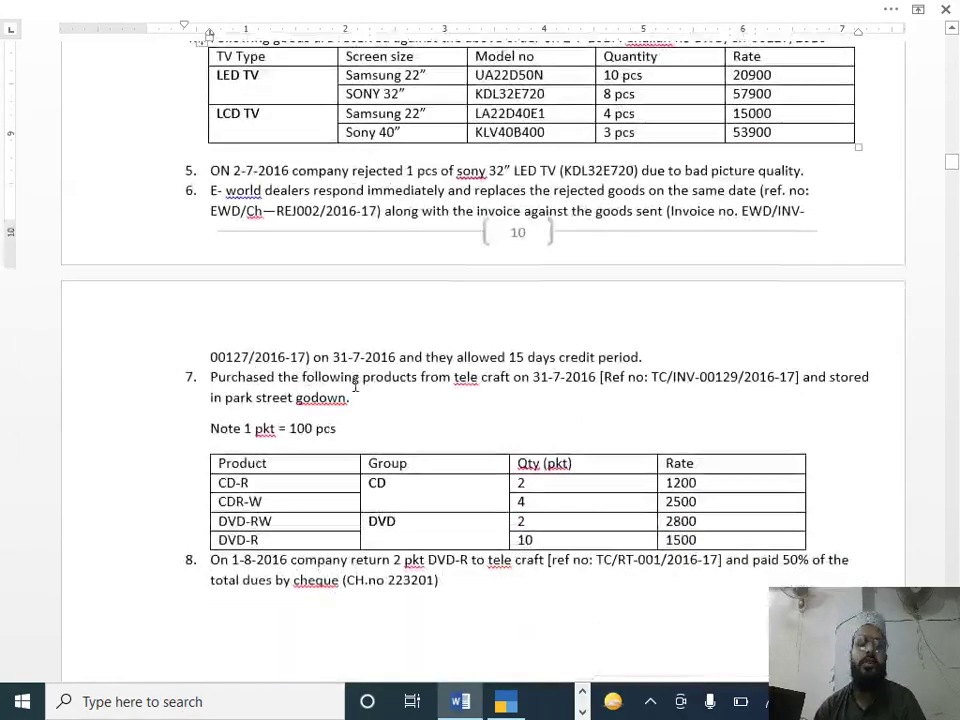
pyautogui.scroll(7, 380, 428)
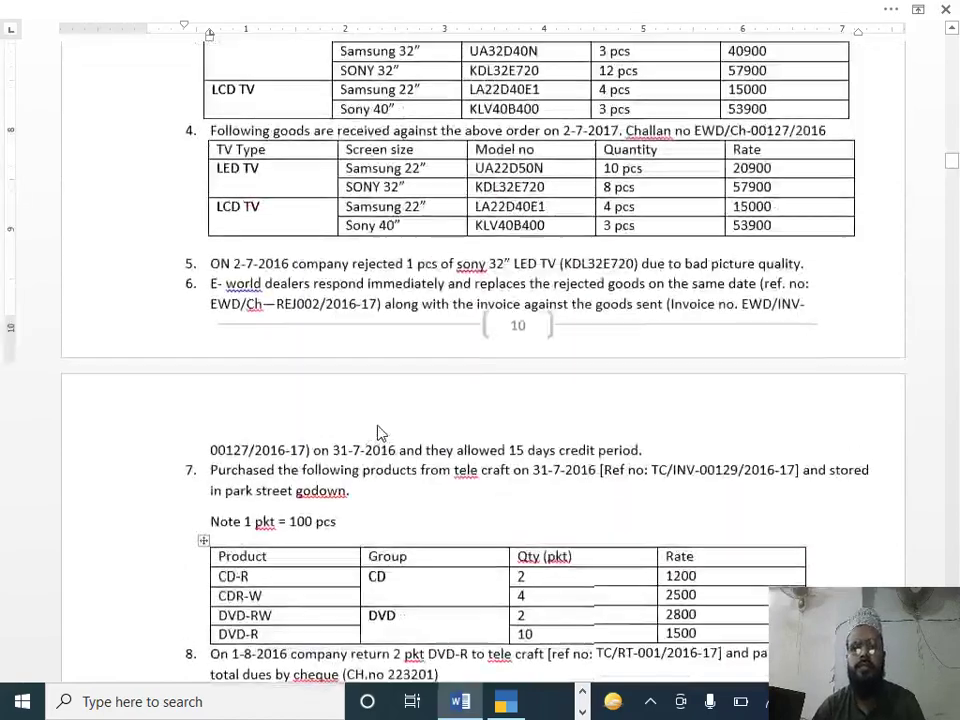
pyautogui.hotkey('alt', 'Tab')
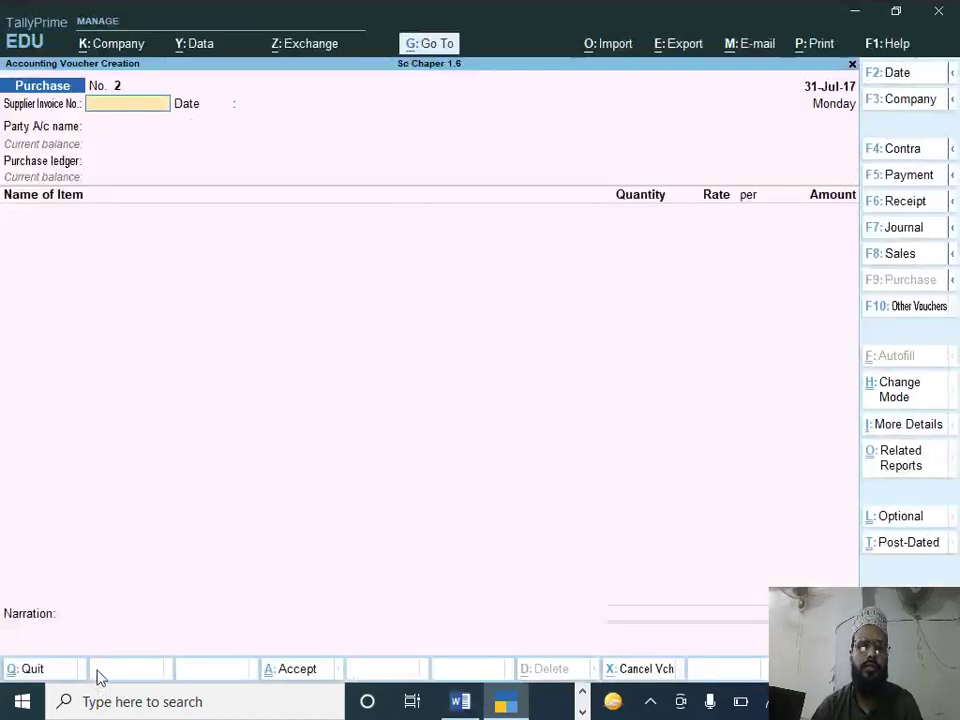